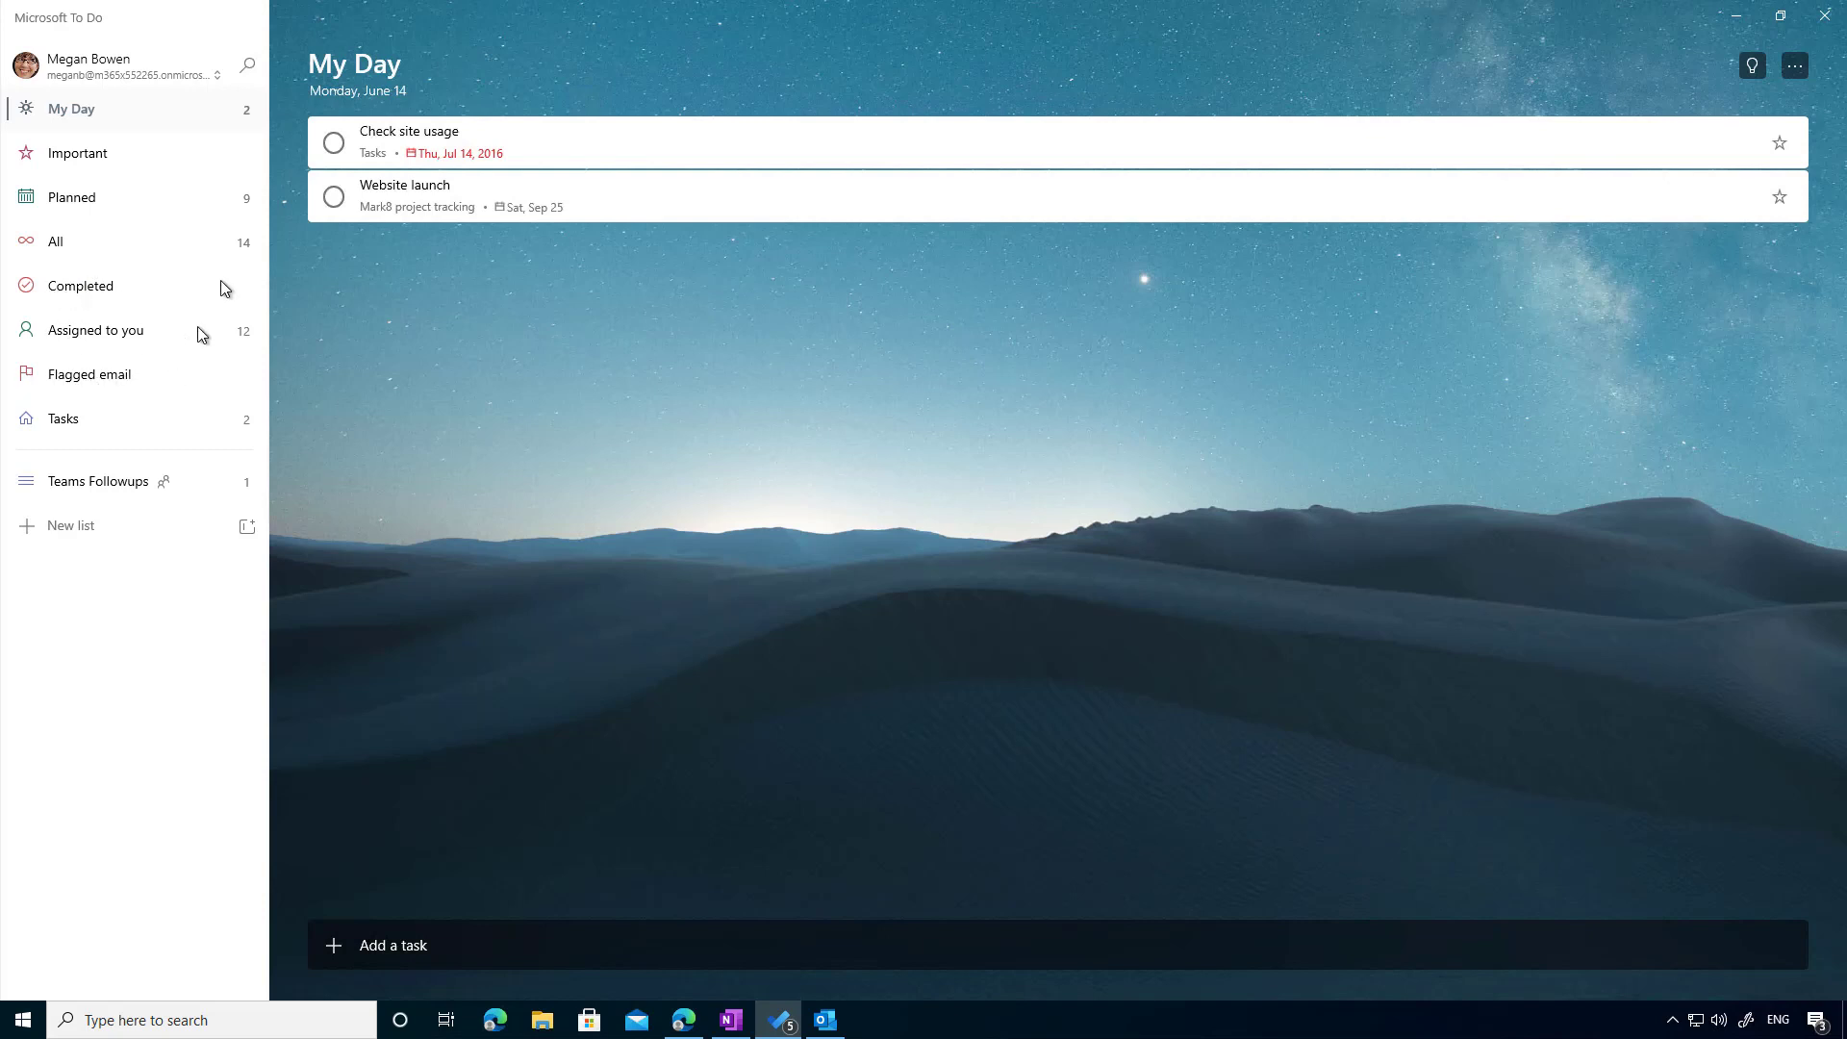
- Turn off the Planned smart list in the To Do settings and return to the task lists
click(217, 71)
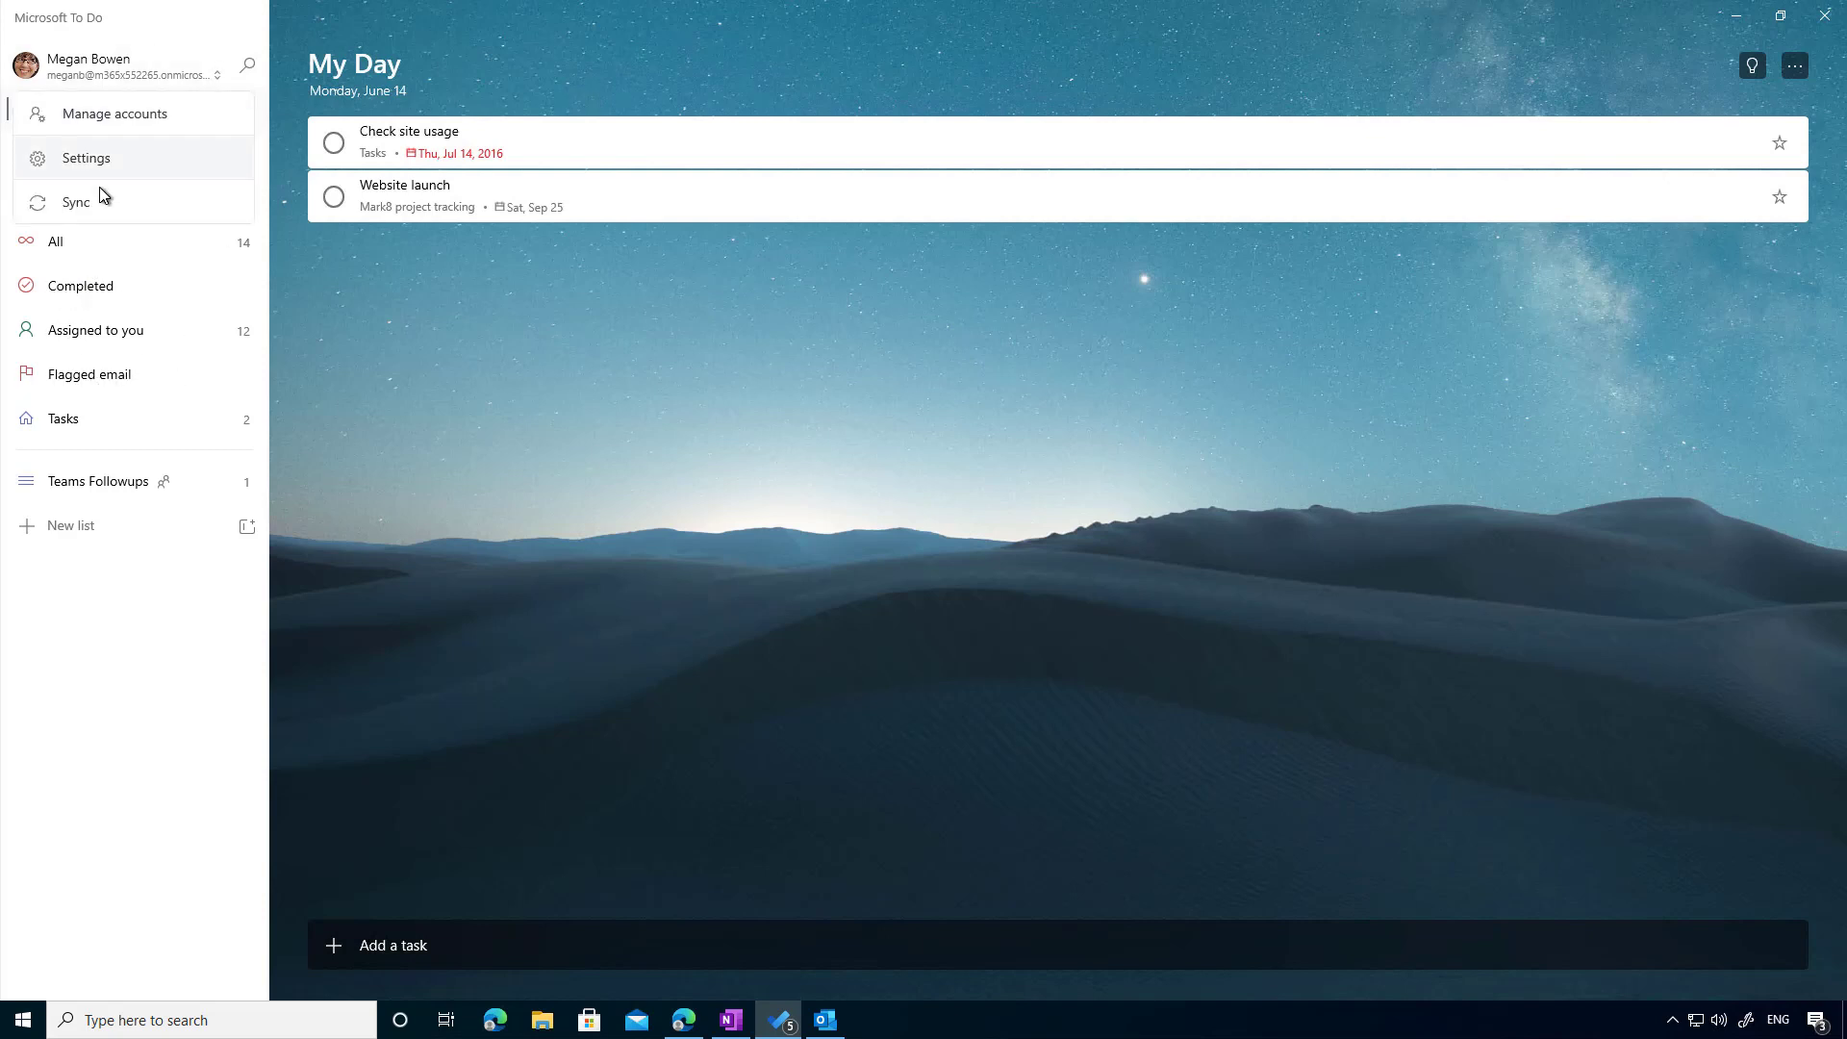
click(98, 155)
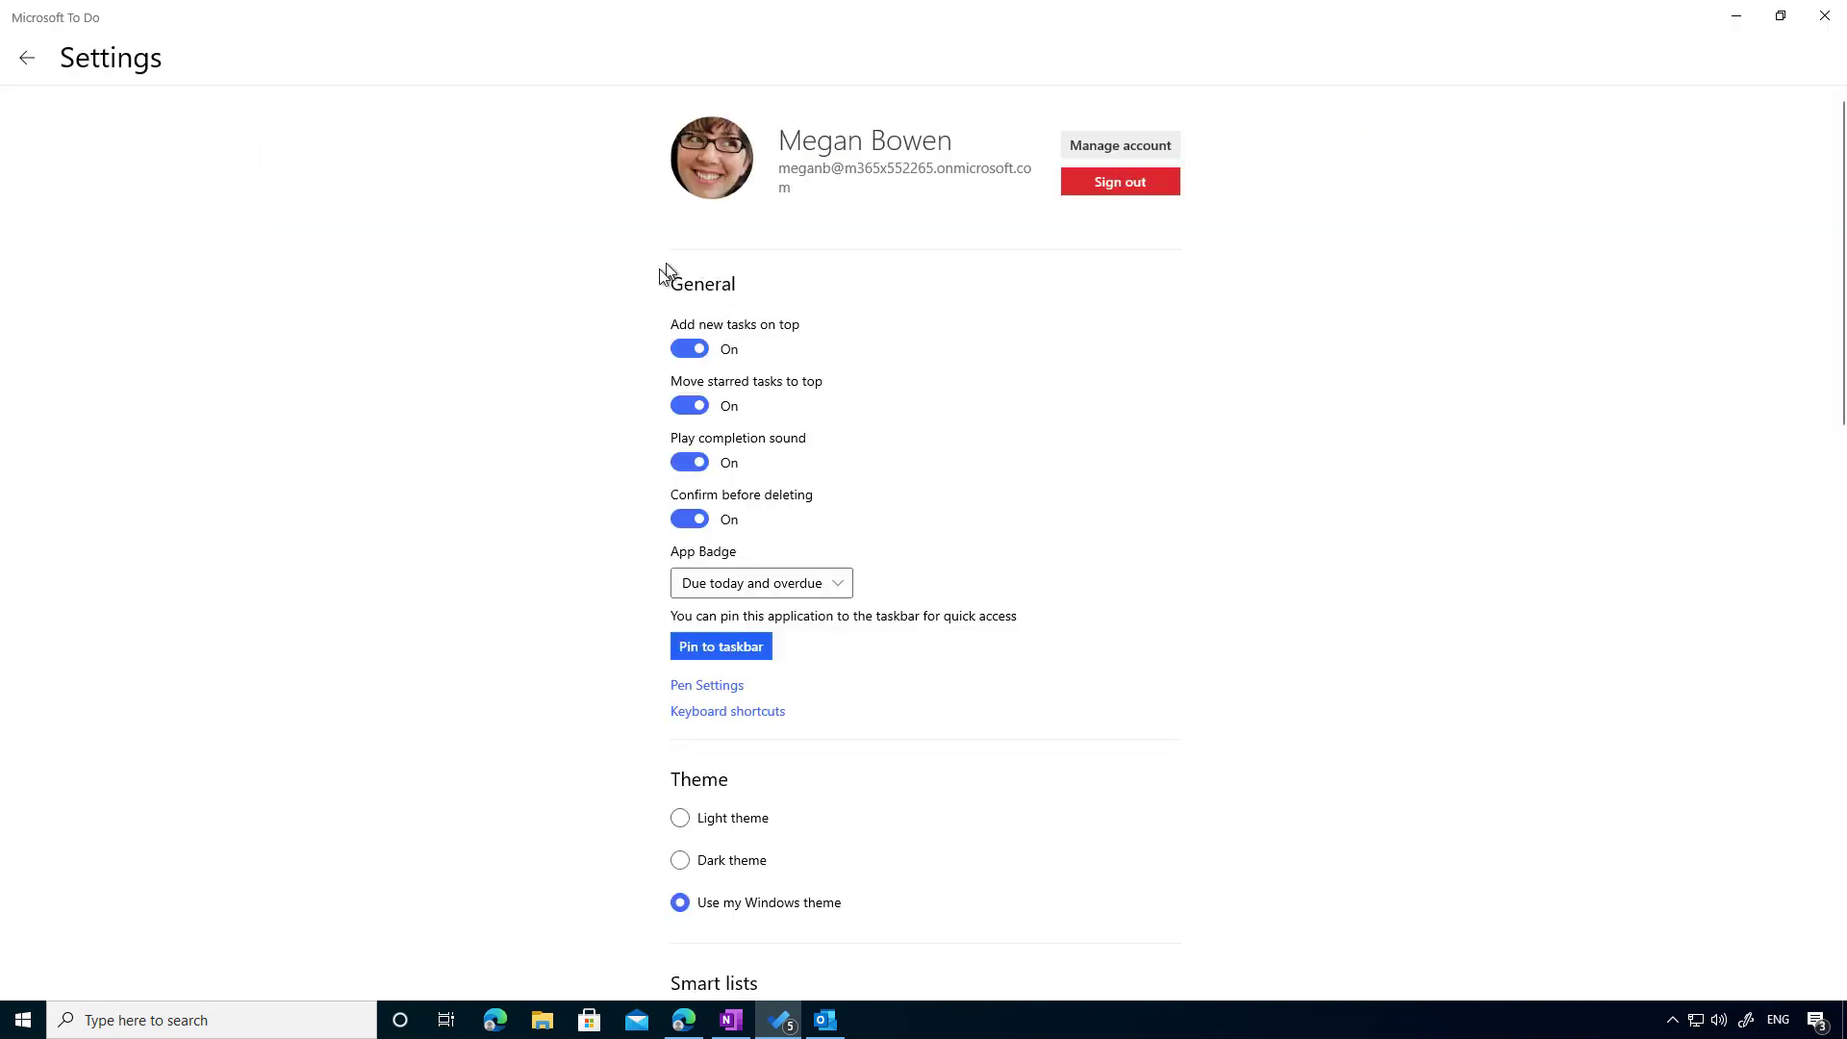
scroll(824, 478, down, 4)
scroll(827, 475, down, 2)
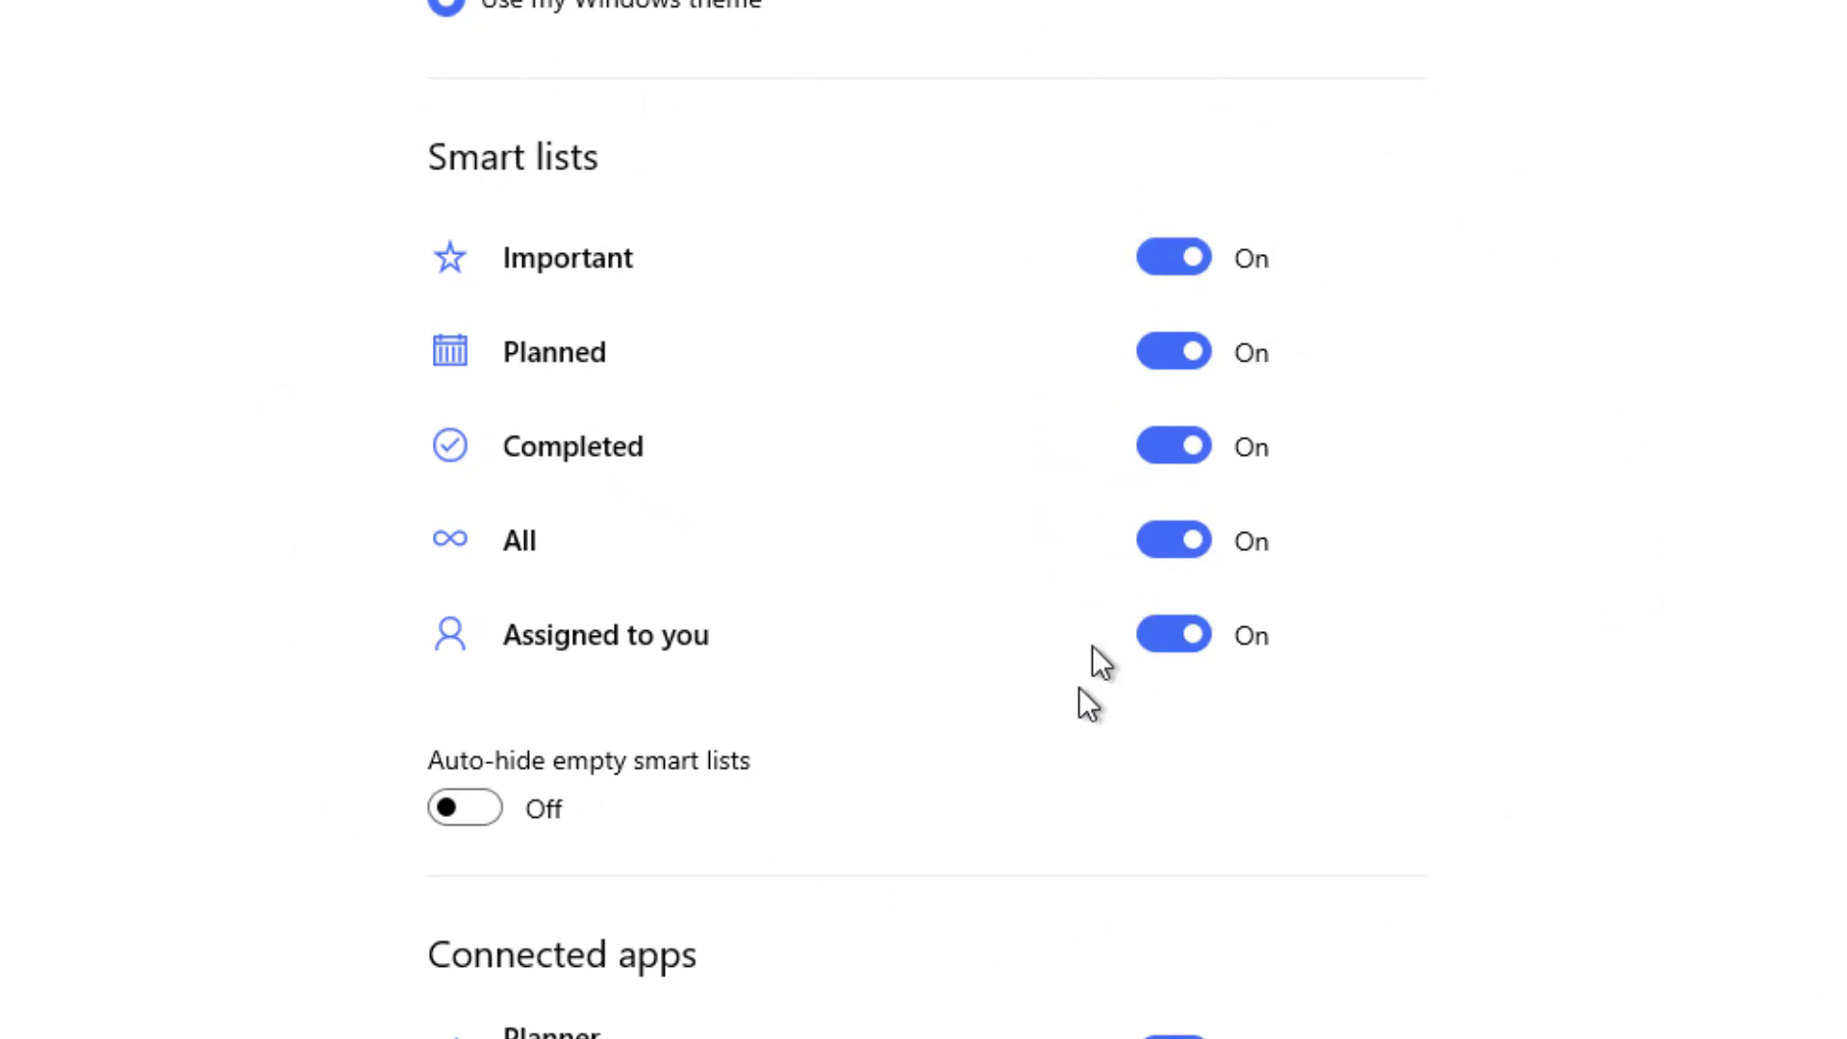
click(1173, 354)
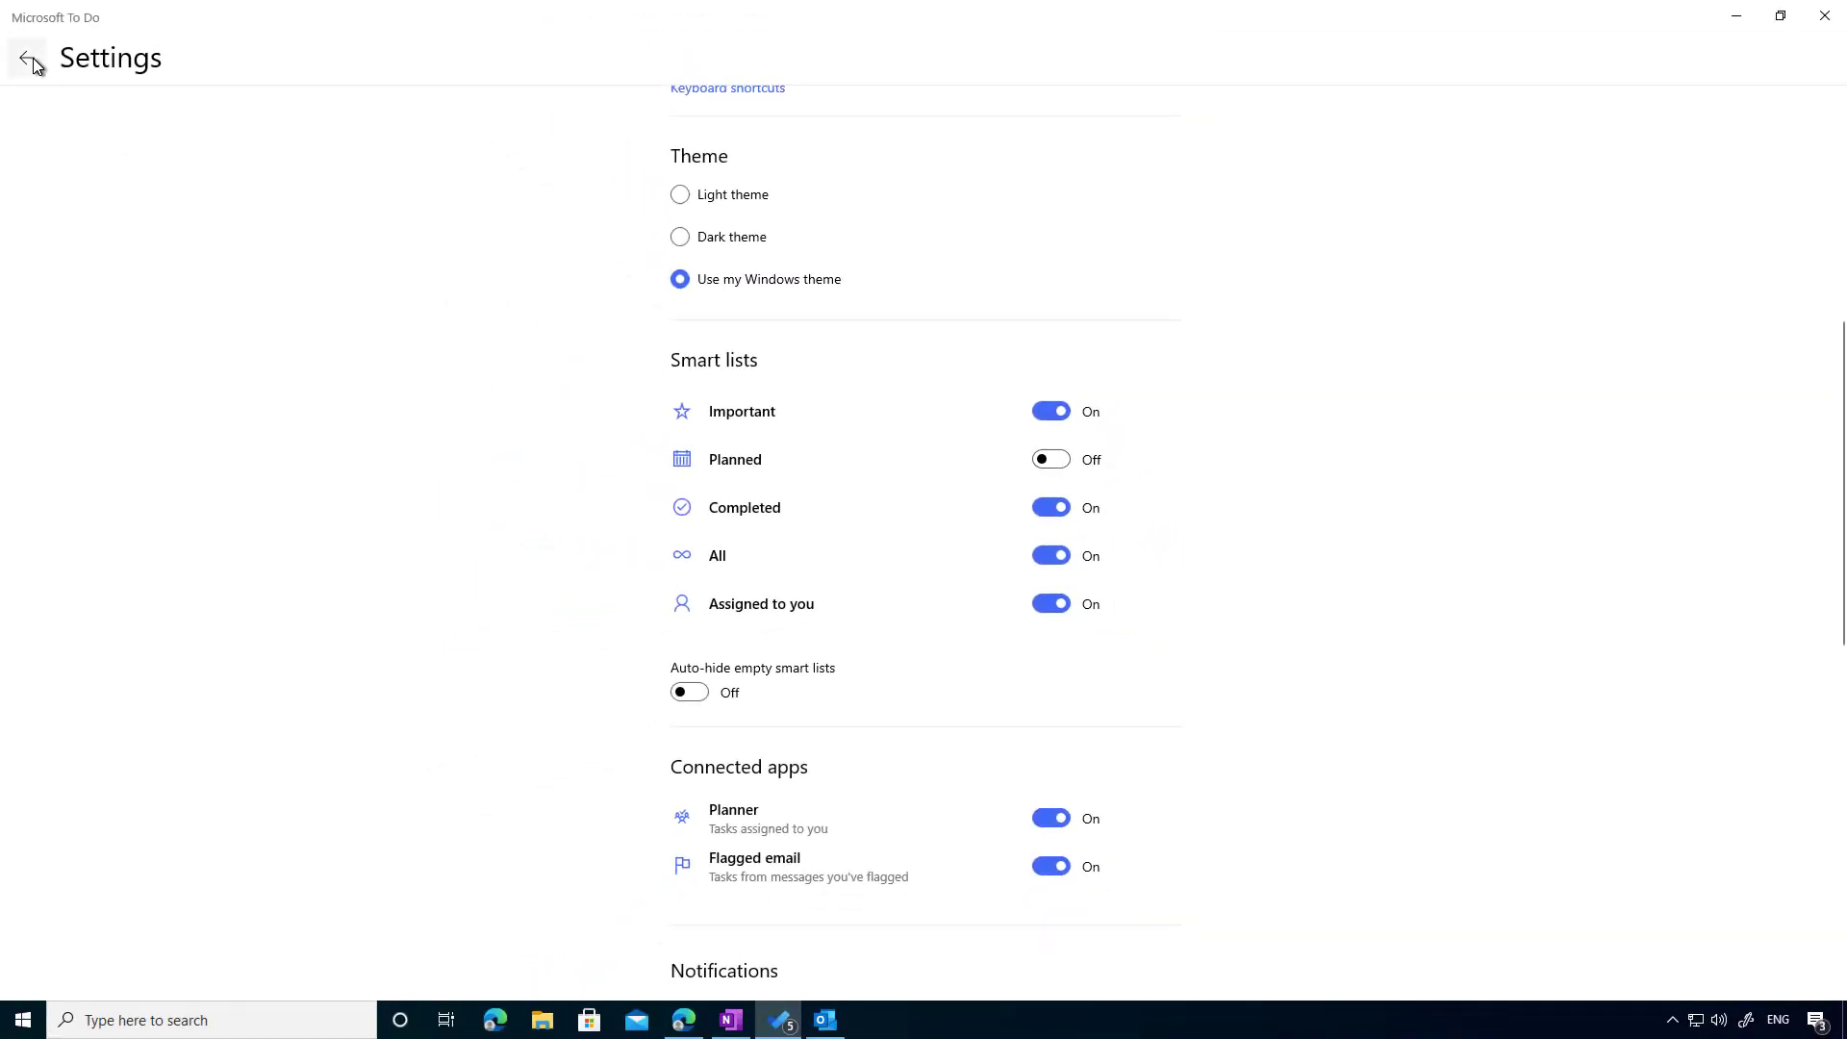
click(28, 60)
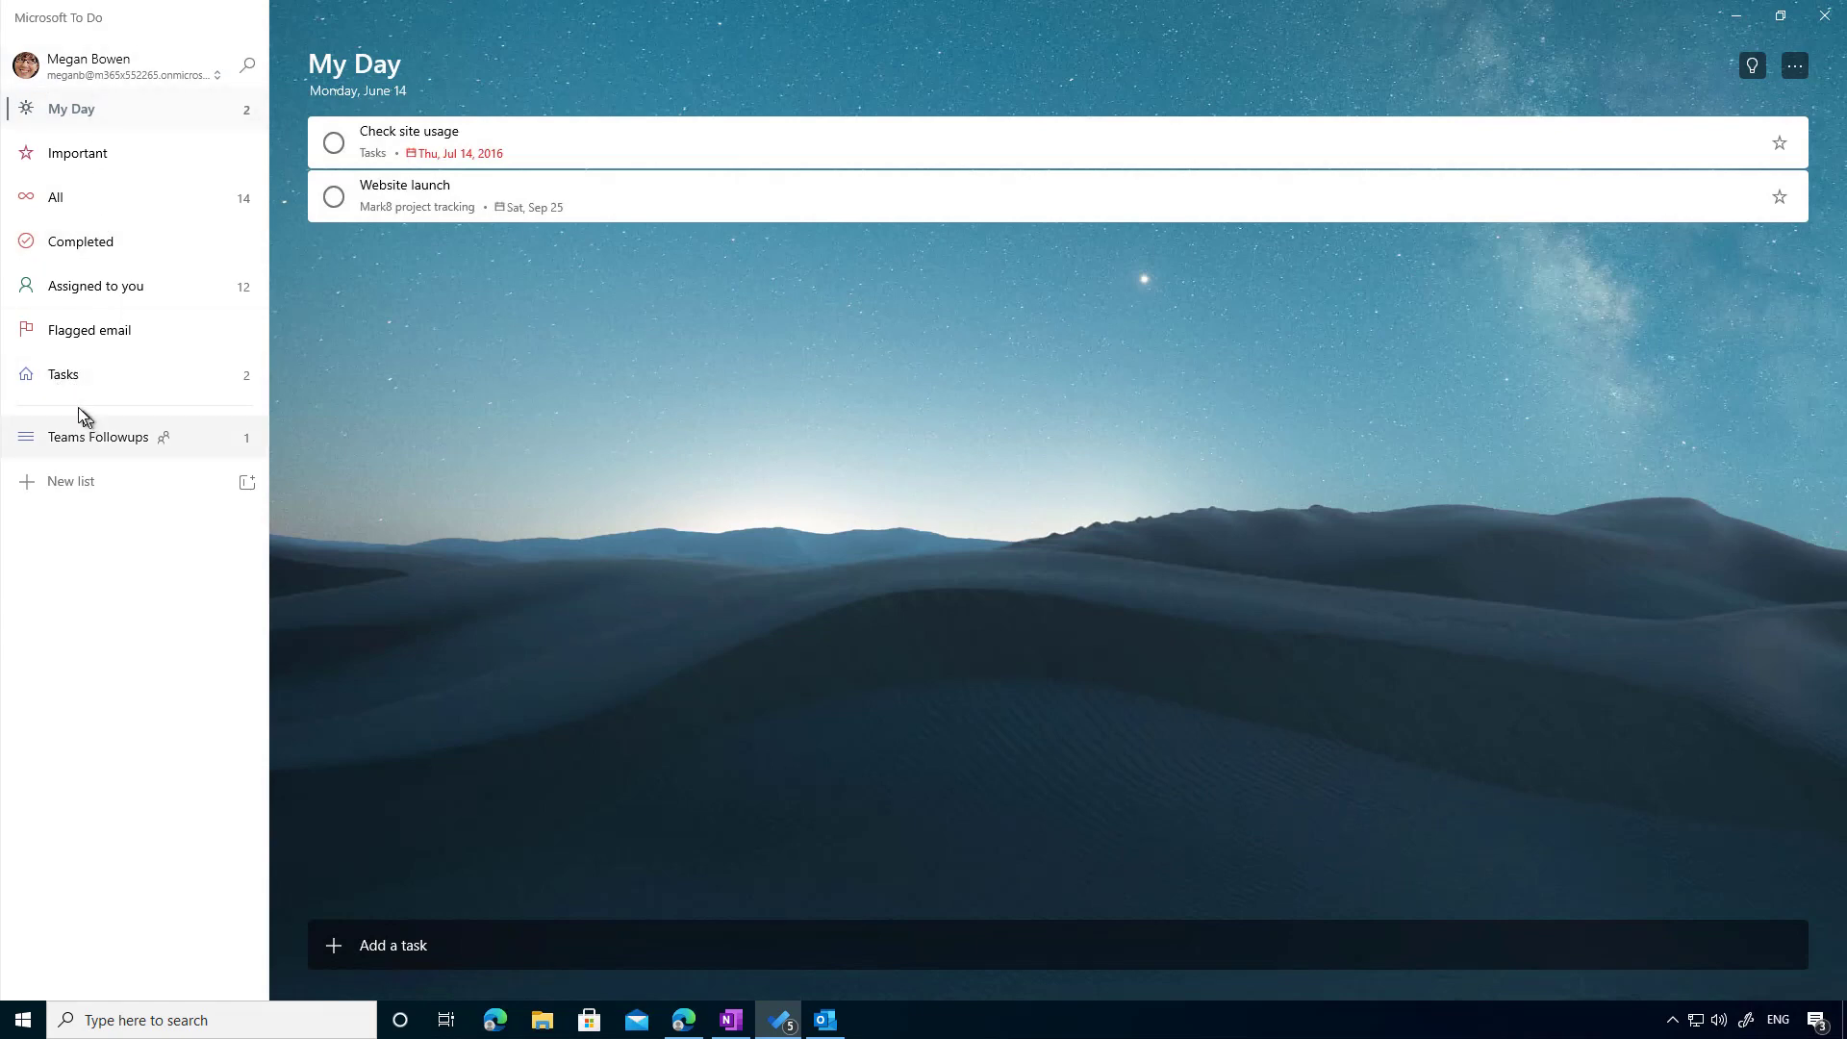
- Review the members and sharing options of the Teams Followups list, then open the Tasks list
click(135, 446)
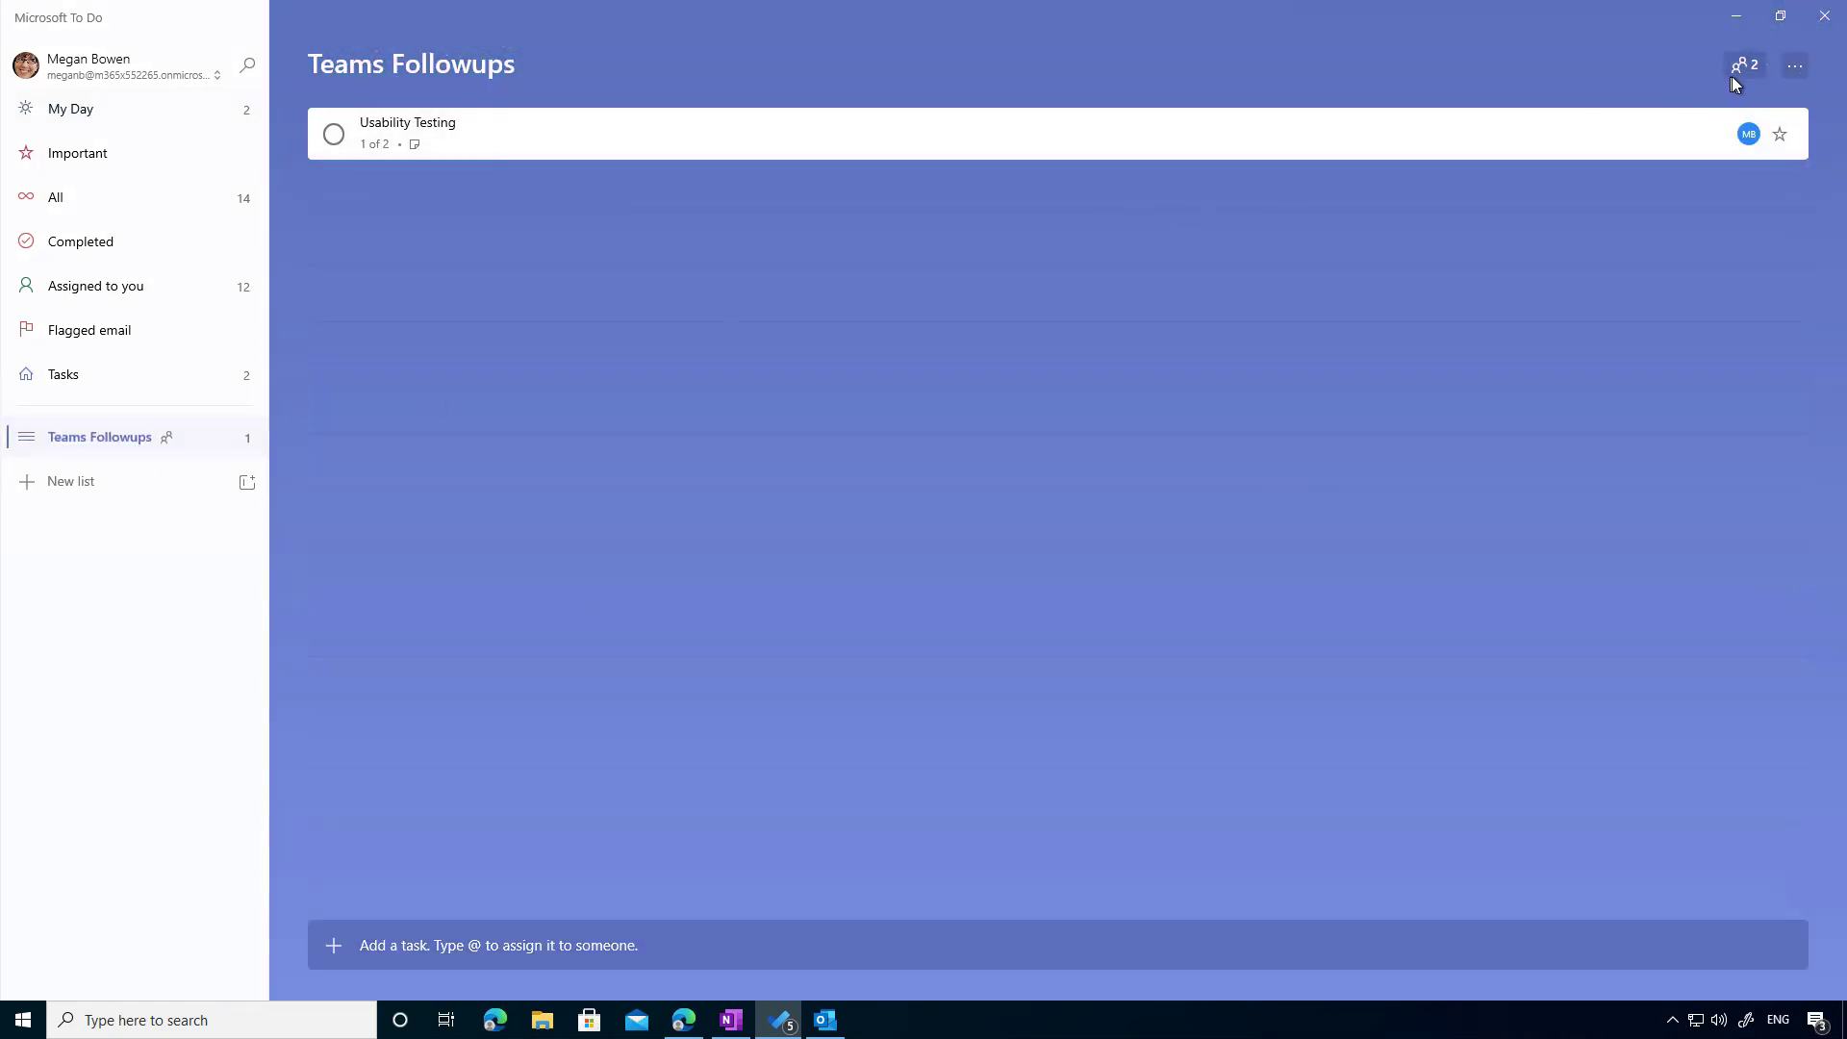
click(1744, 65)
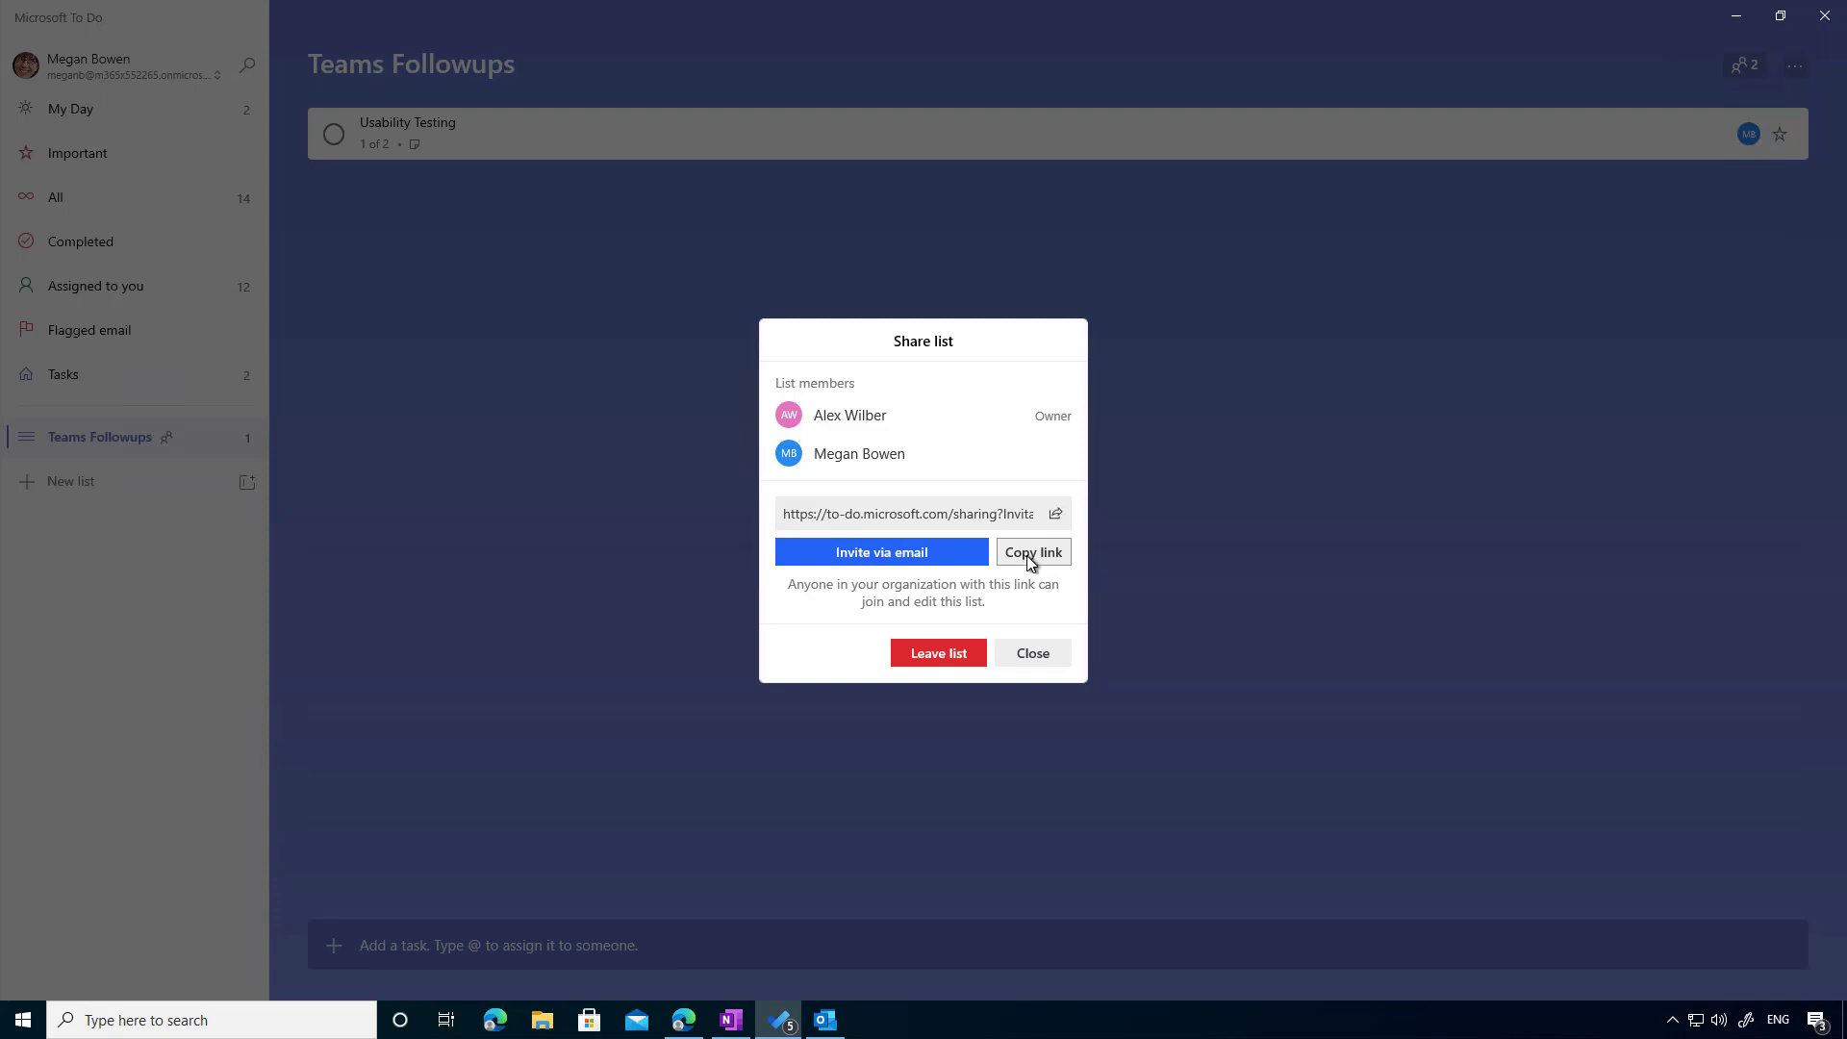
click(1048, 655)
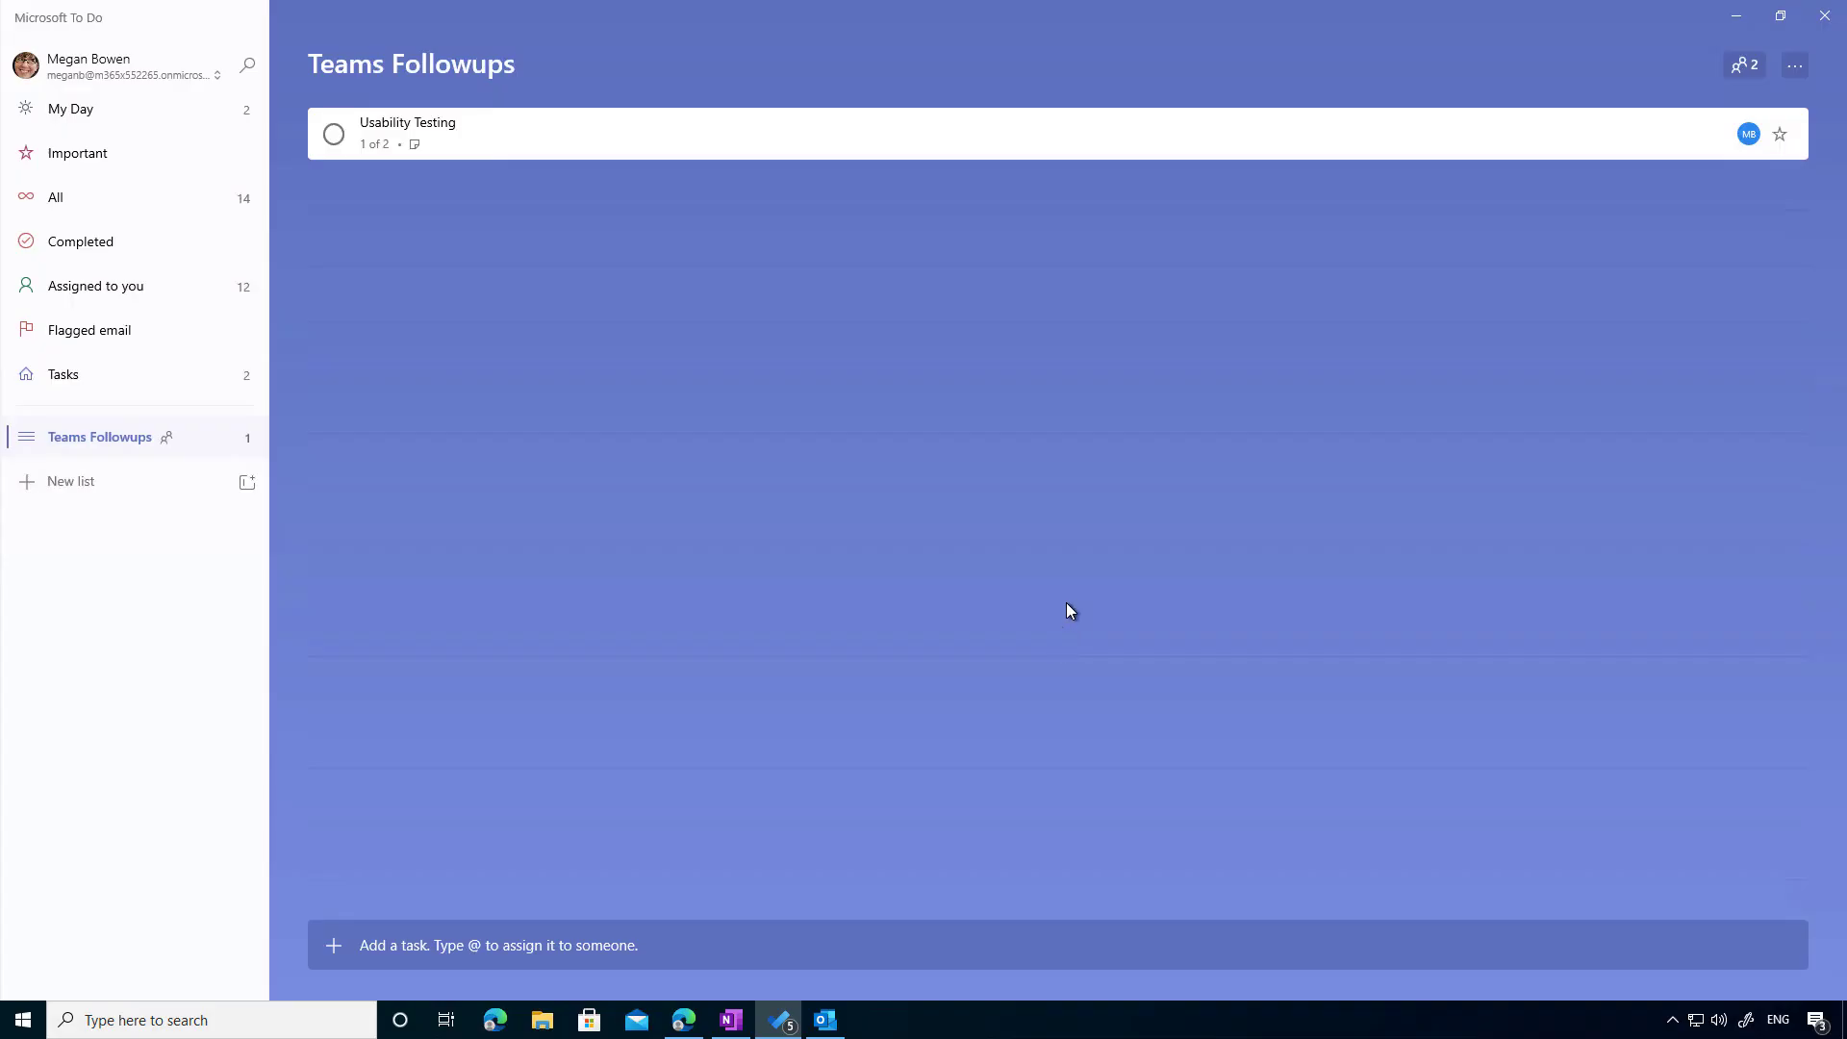
click(100, 384)
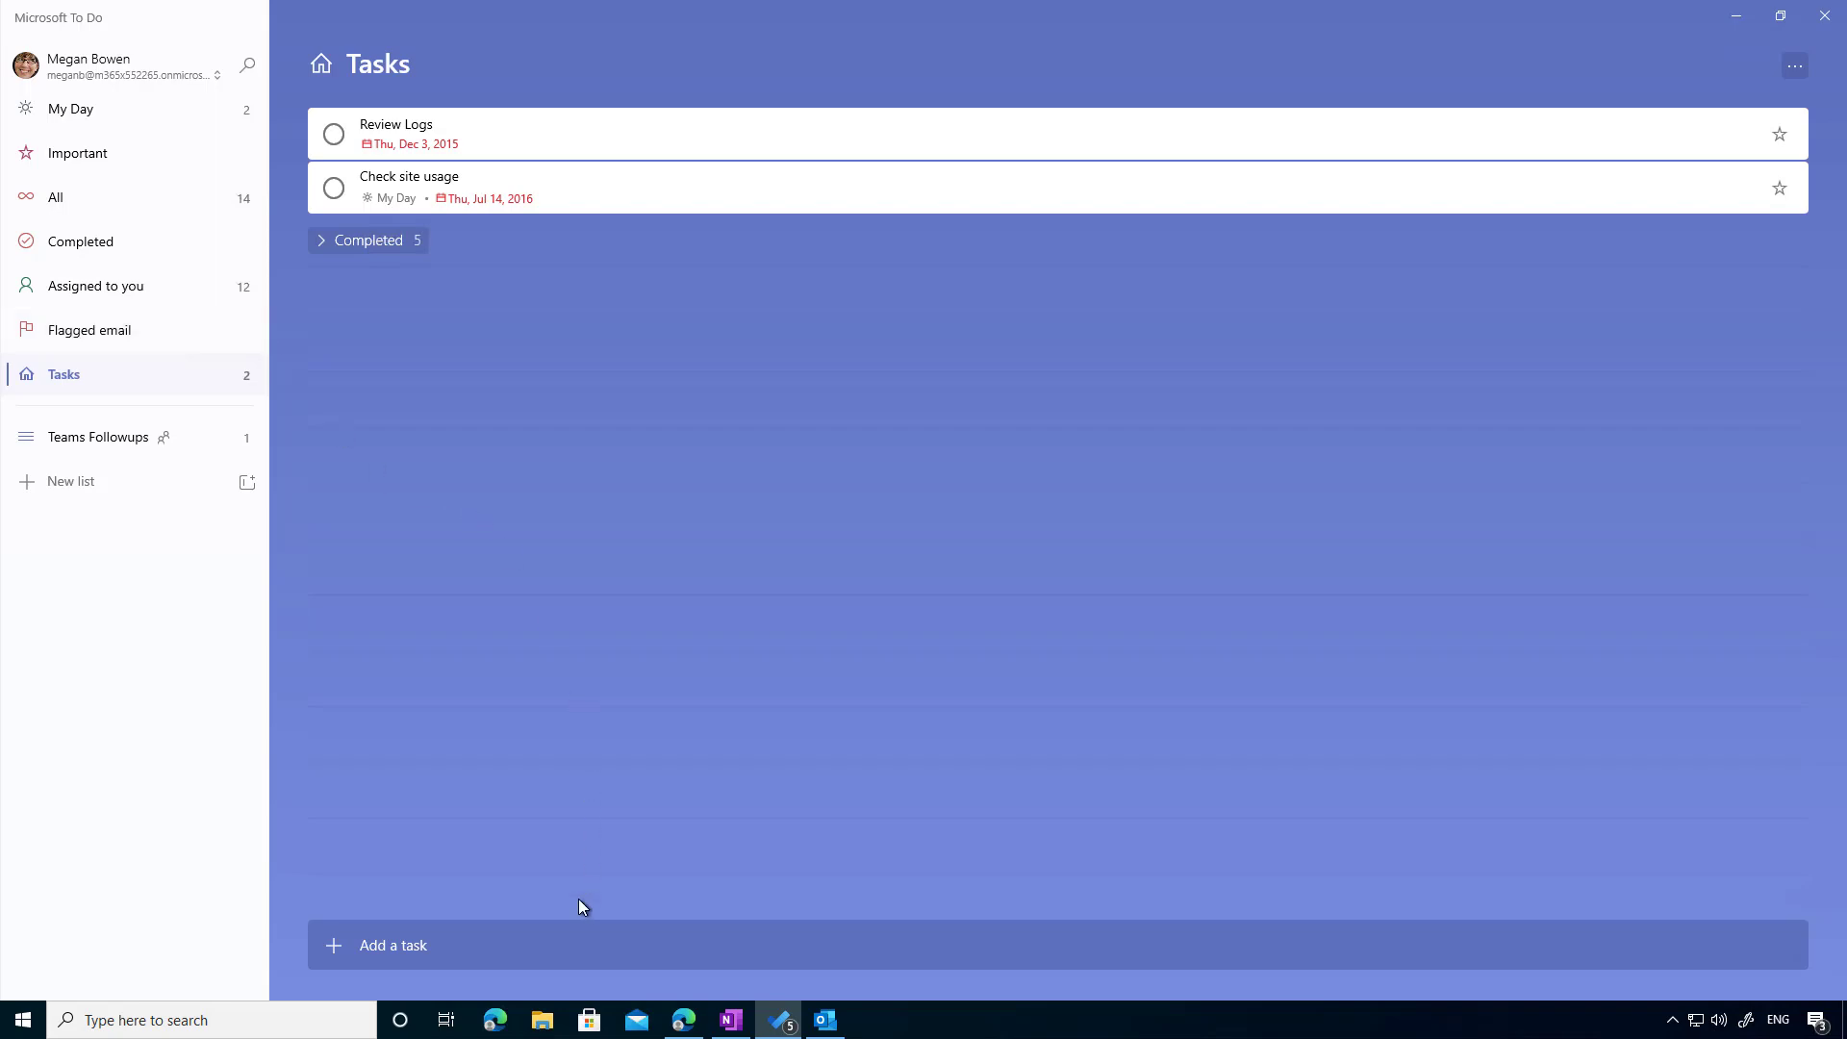
- Switch to Outlook and flag the Azure AD Identity Protection Weekly Digest email with a custom follow-up starting and due Thursday, June 17, 2021
click(825, 1022)
mouse_move(484, 664)
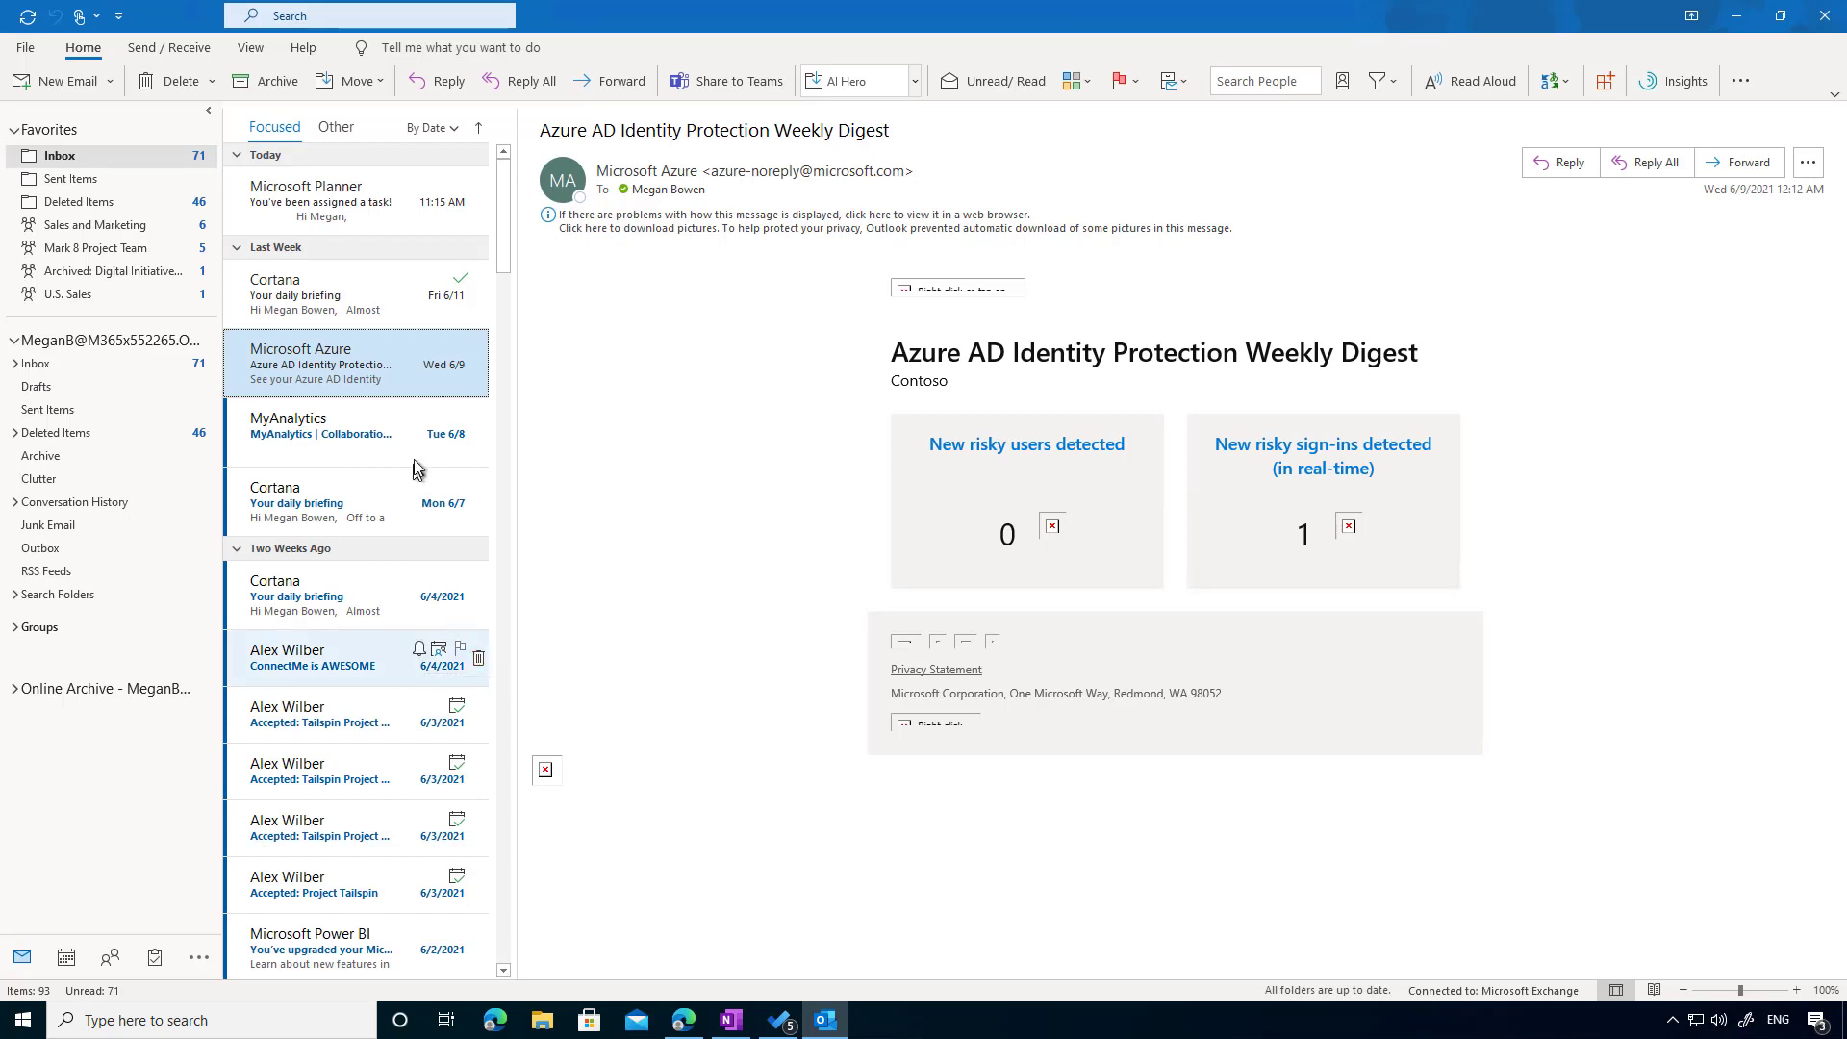
right_click(325, 367)
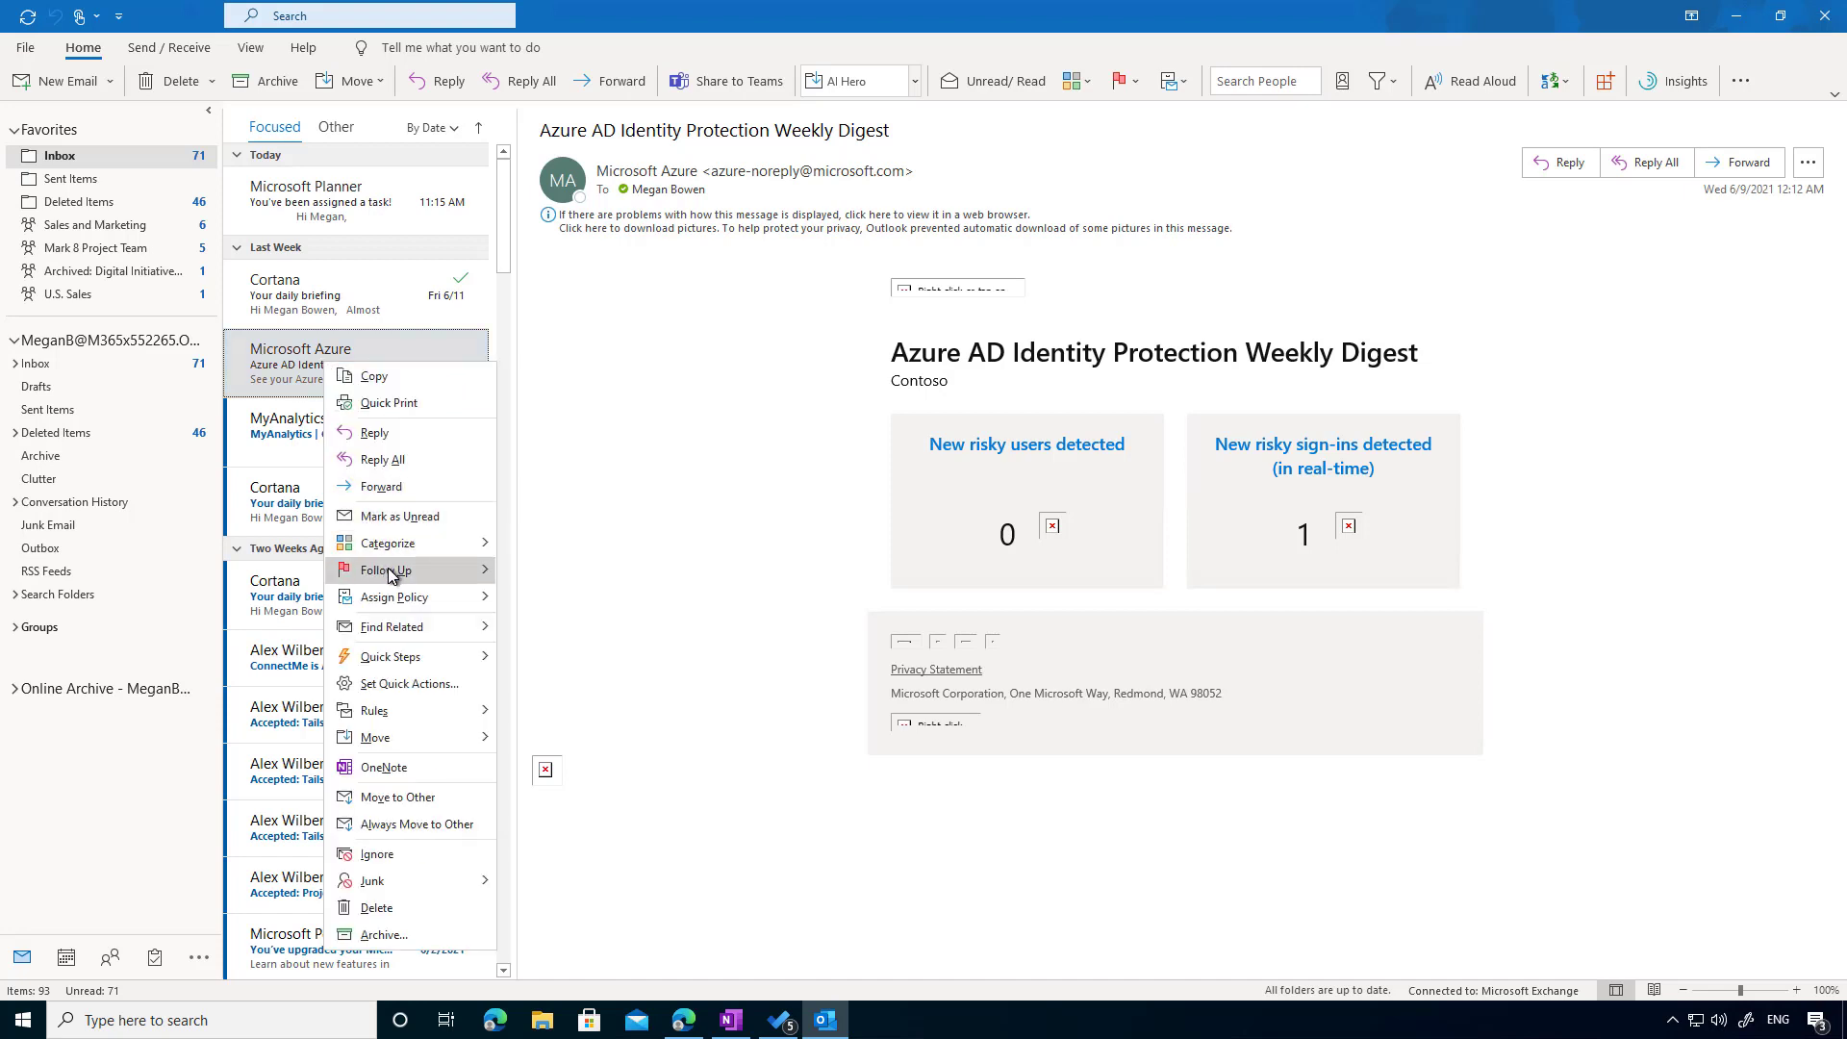
mouse_move(396, 573)
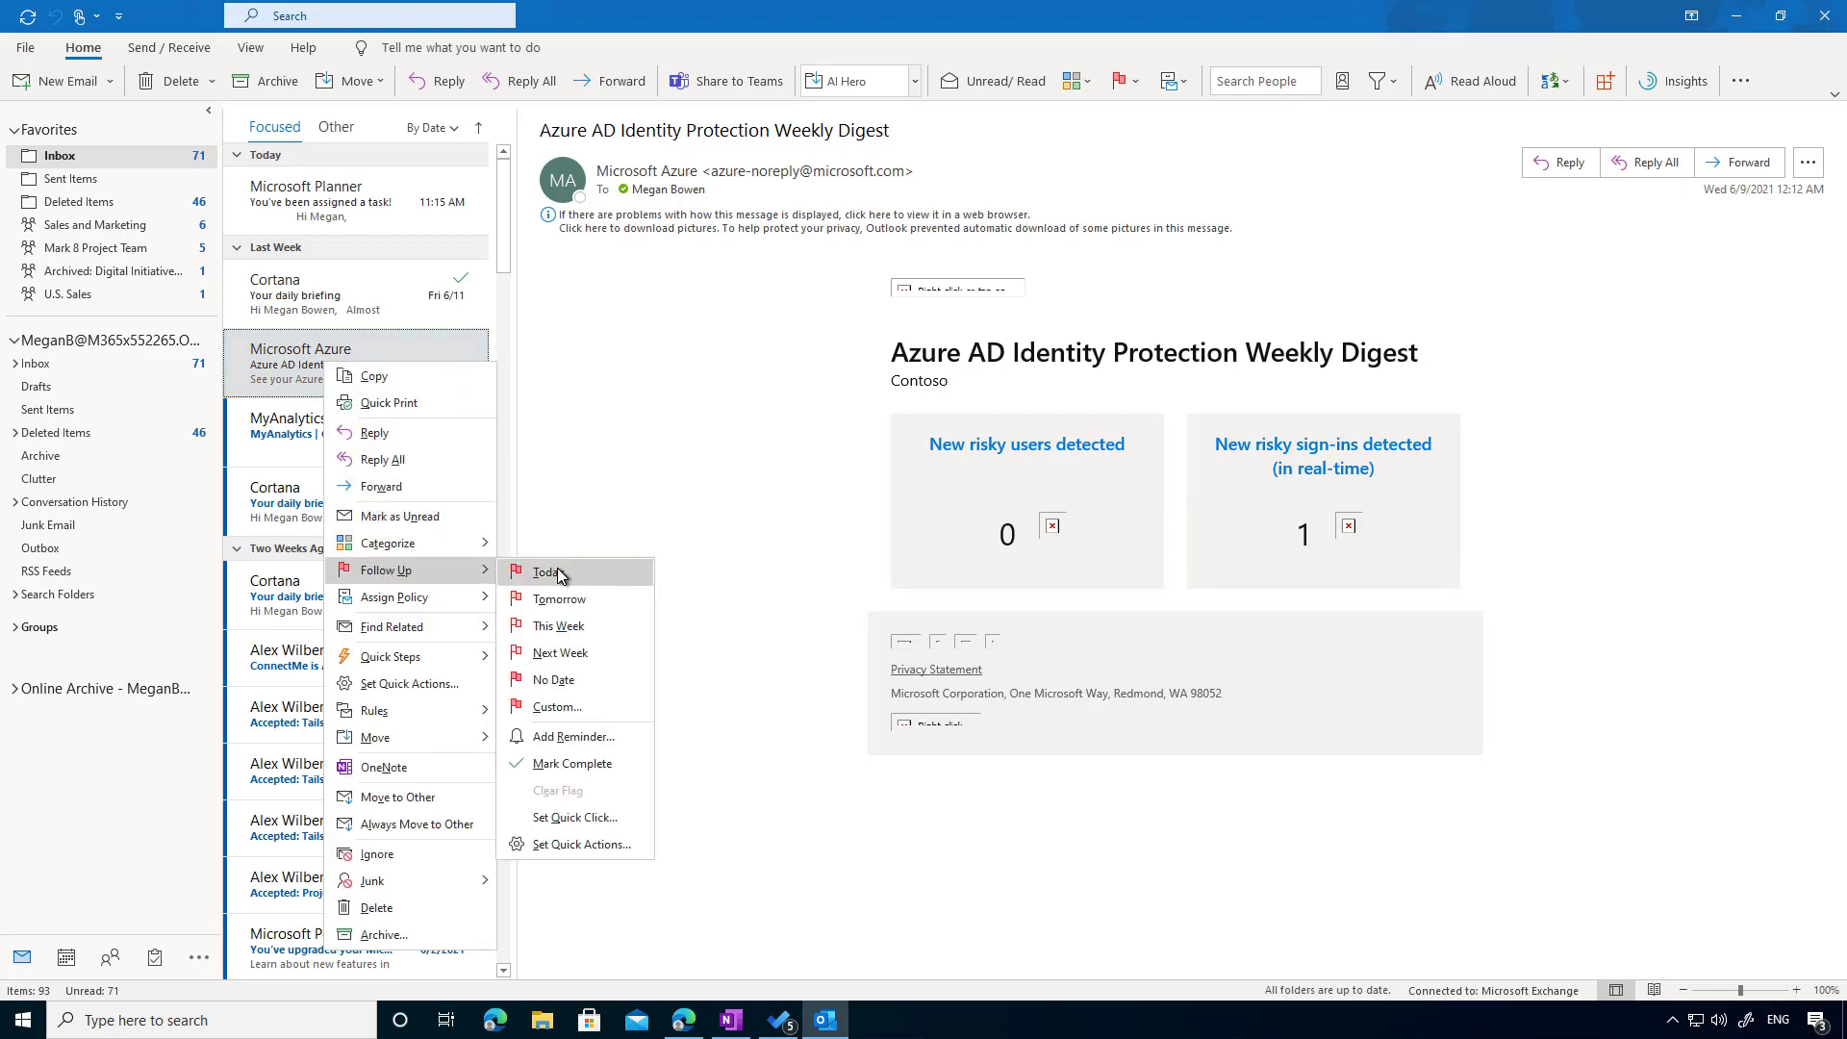
click(560, 708)
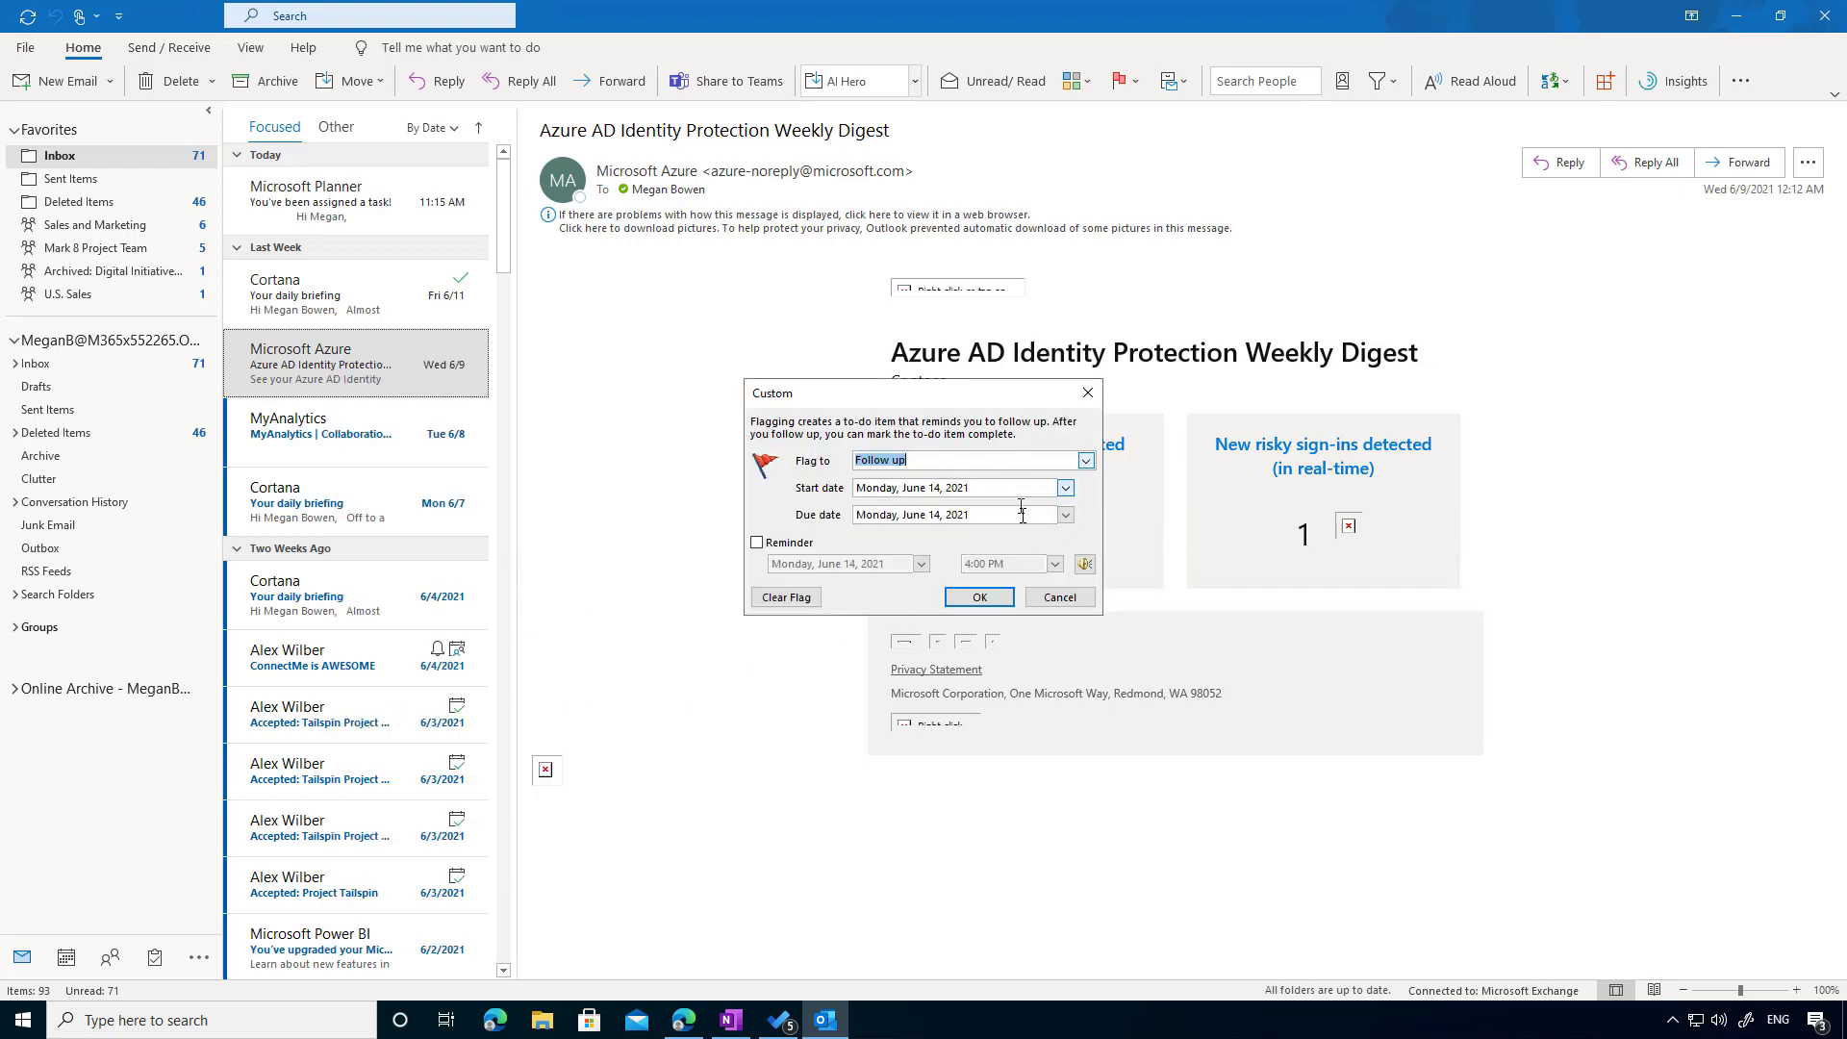
click(1065, 488)
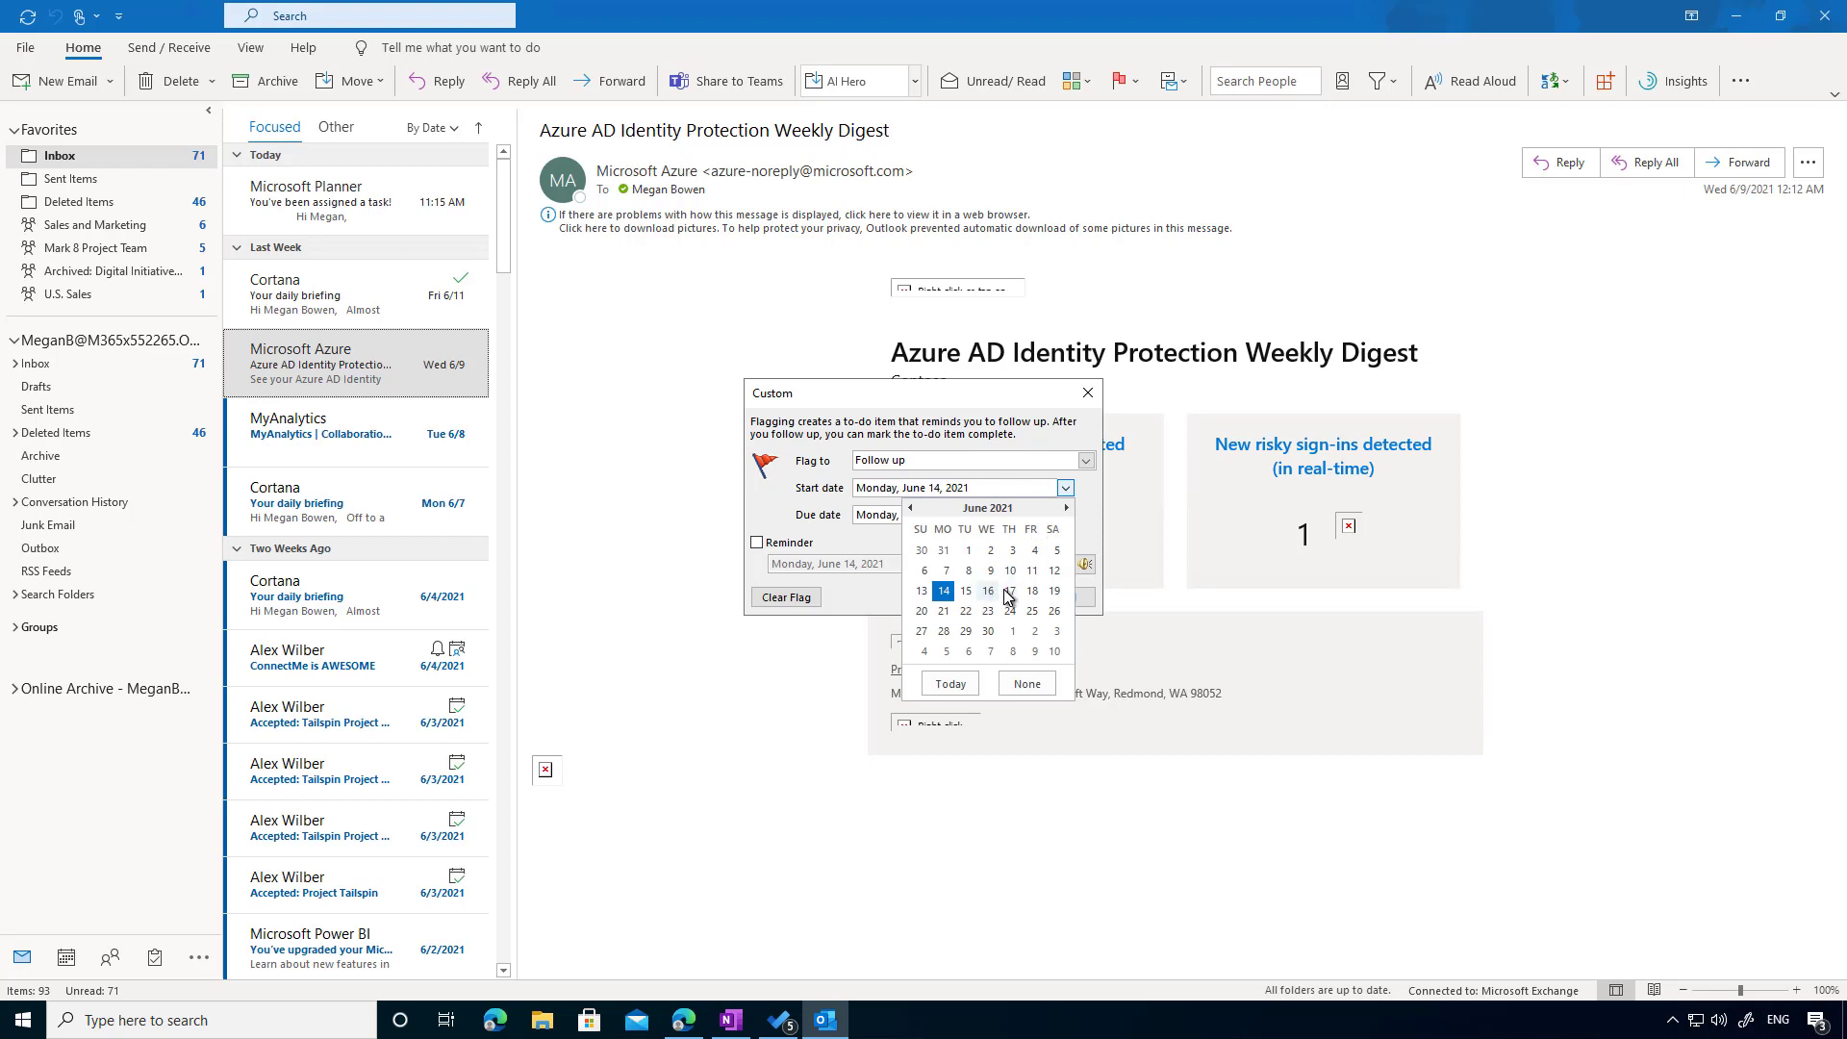
click(1007, 590)
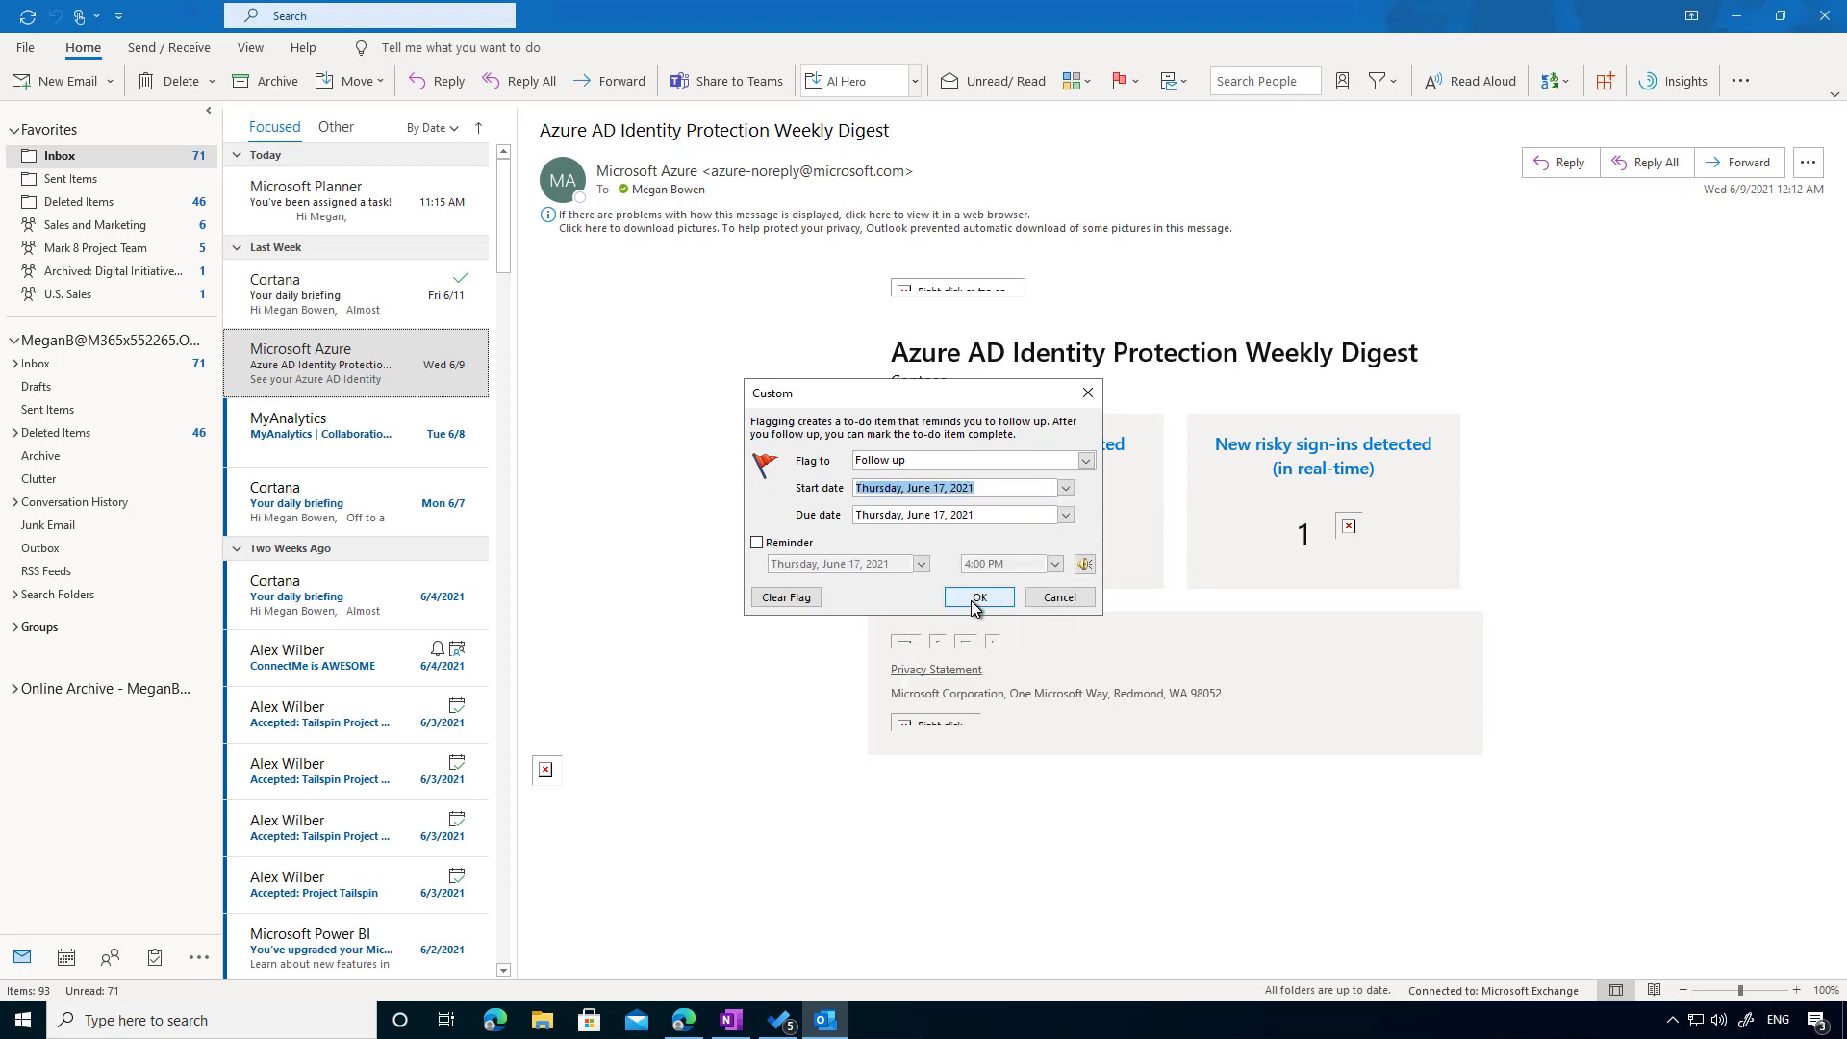
click(977, 598)
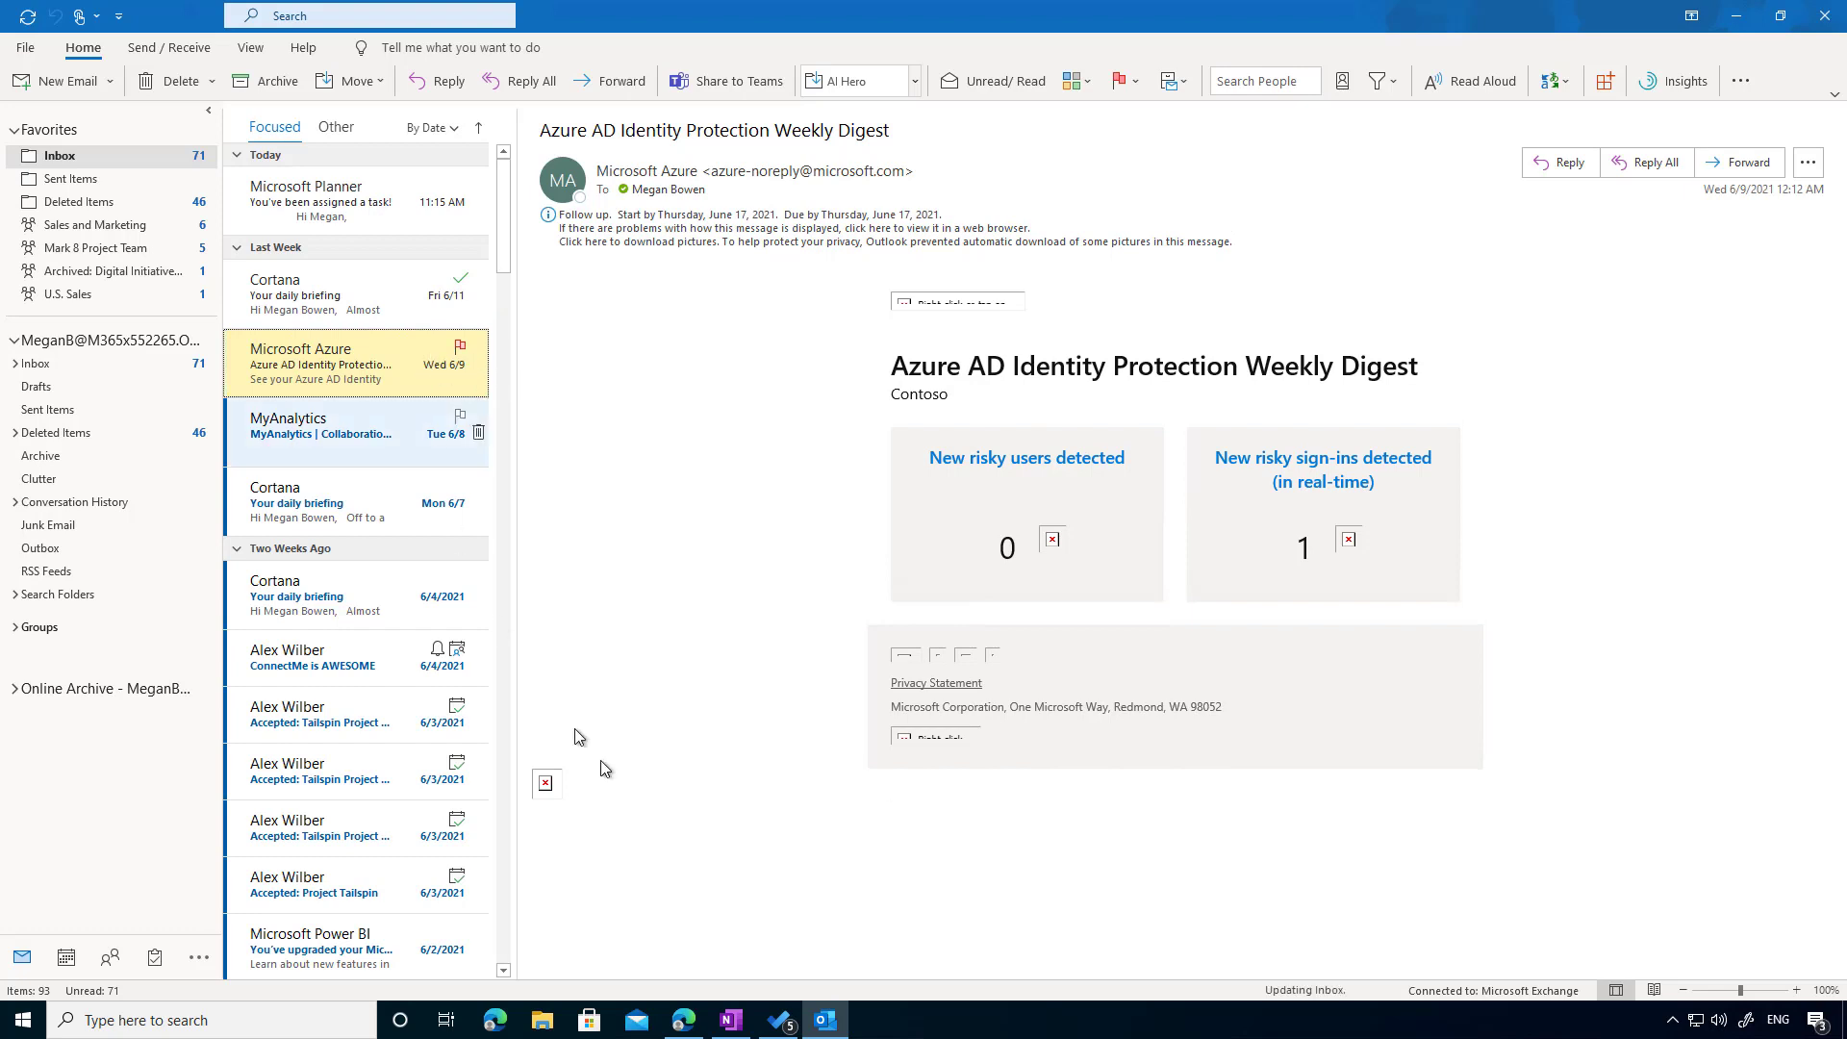
- Switch to Microsoft To Do and examine the details of the Azure AD Identity Protection Weekly Digest task in Flagged email
click(785, 1022)
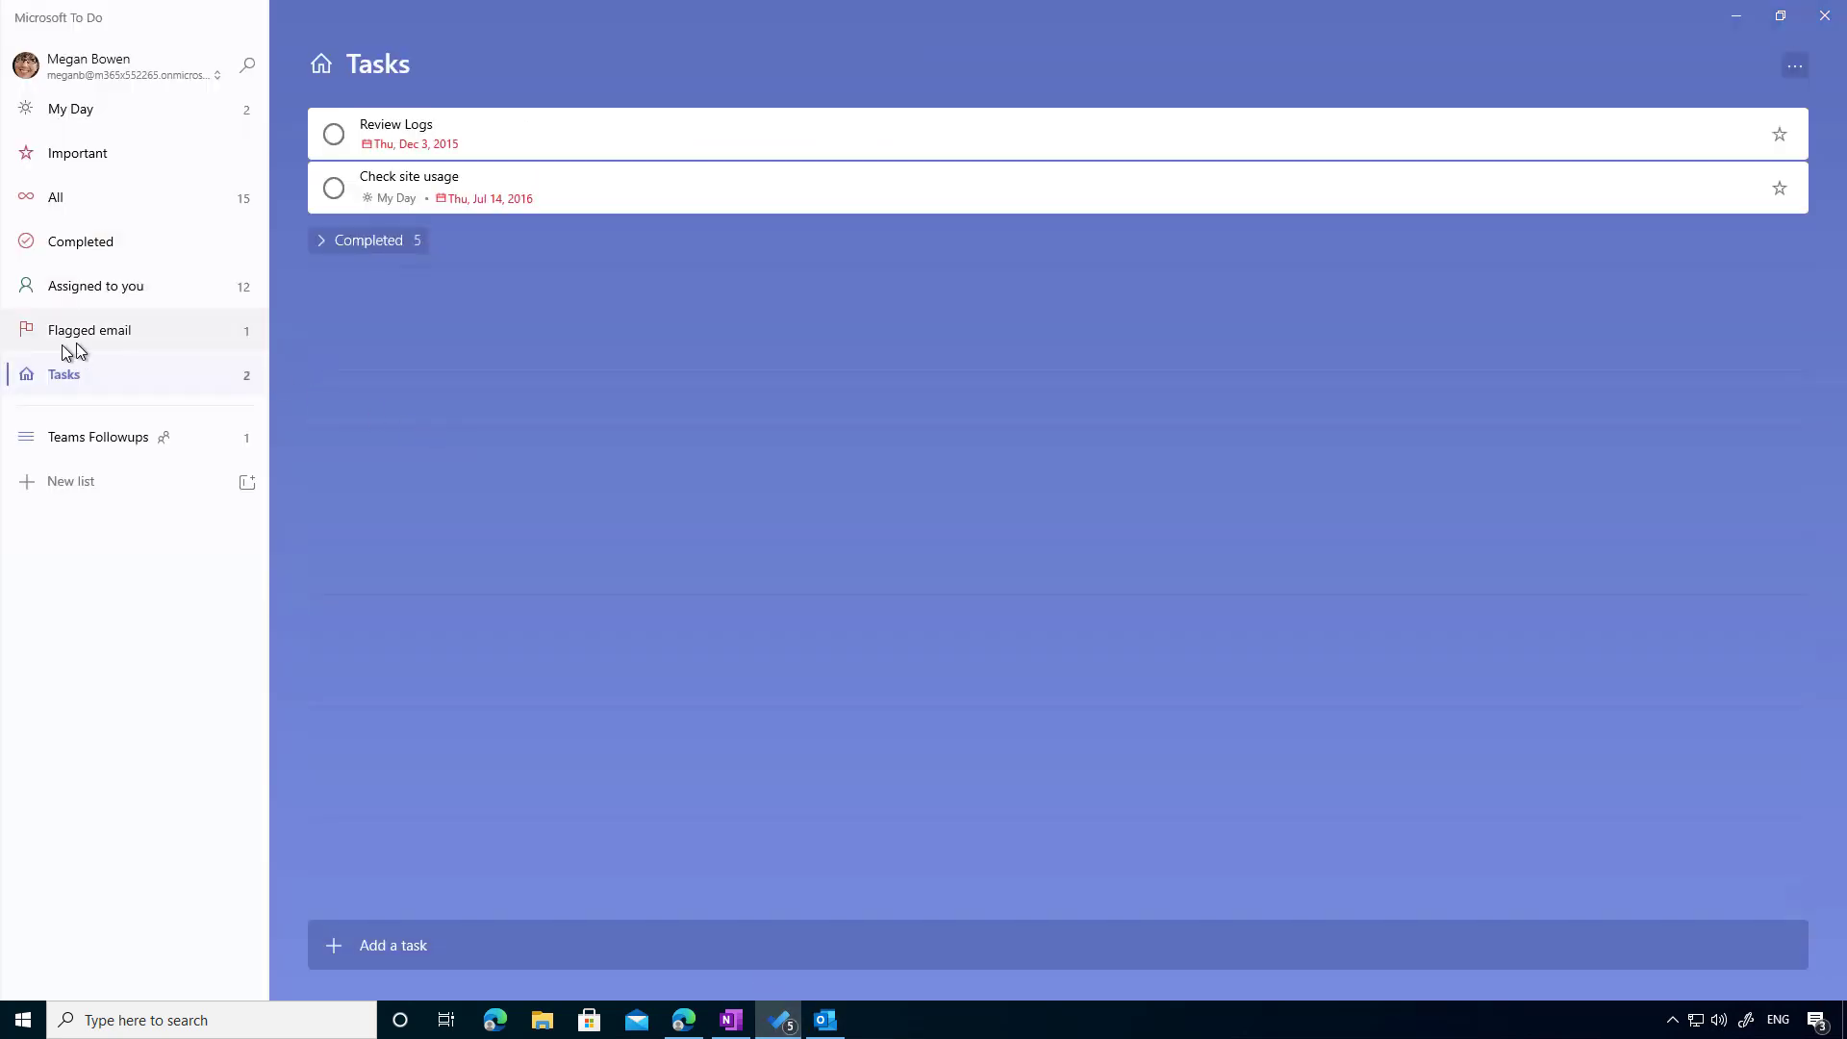
click(185, 334)
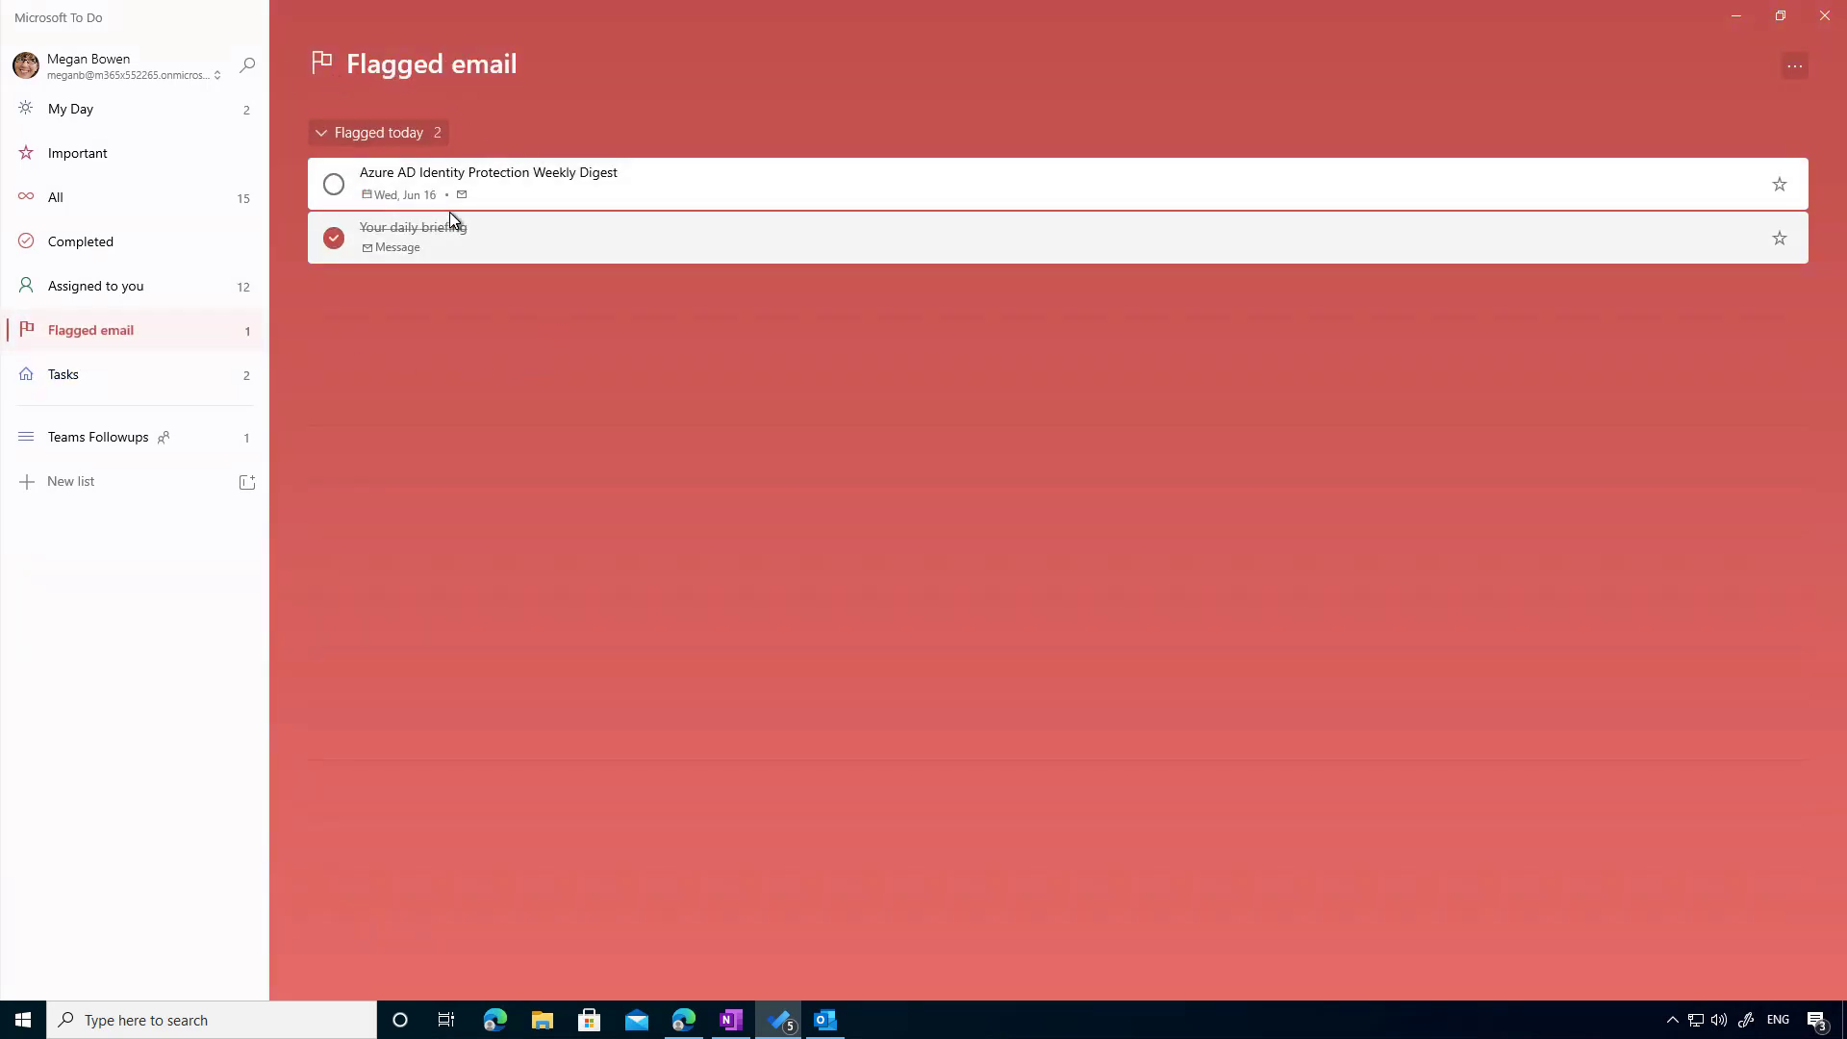
click(562, 190)
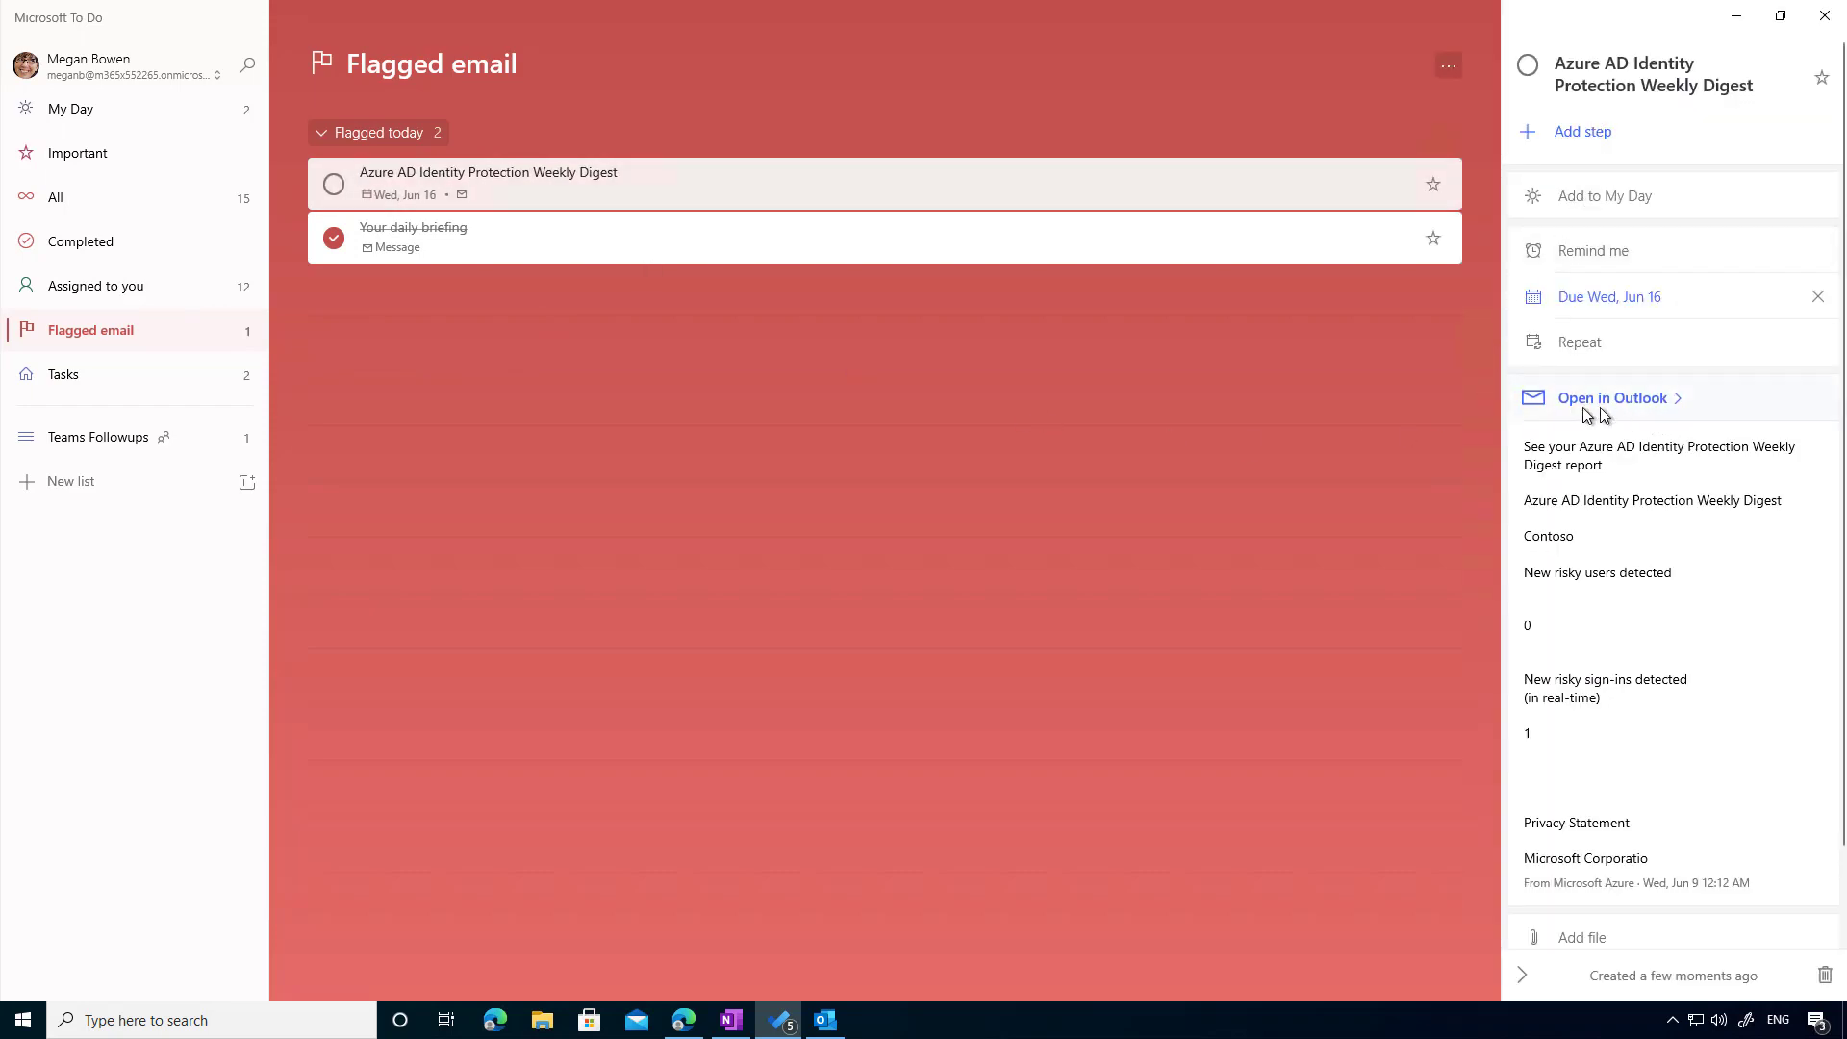
scroll(1620, 547, down, 2)
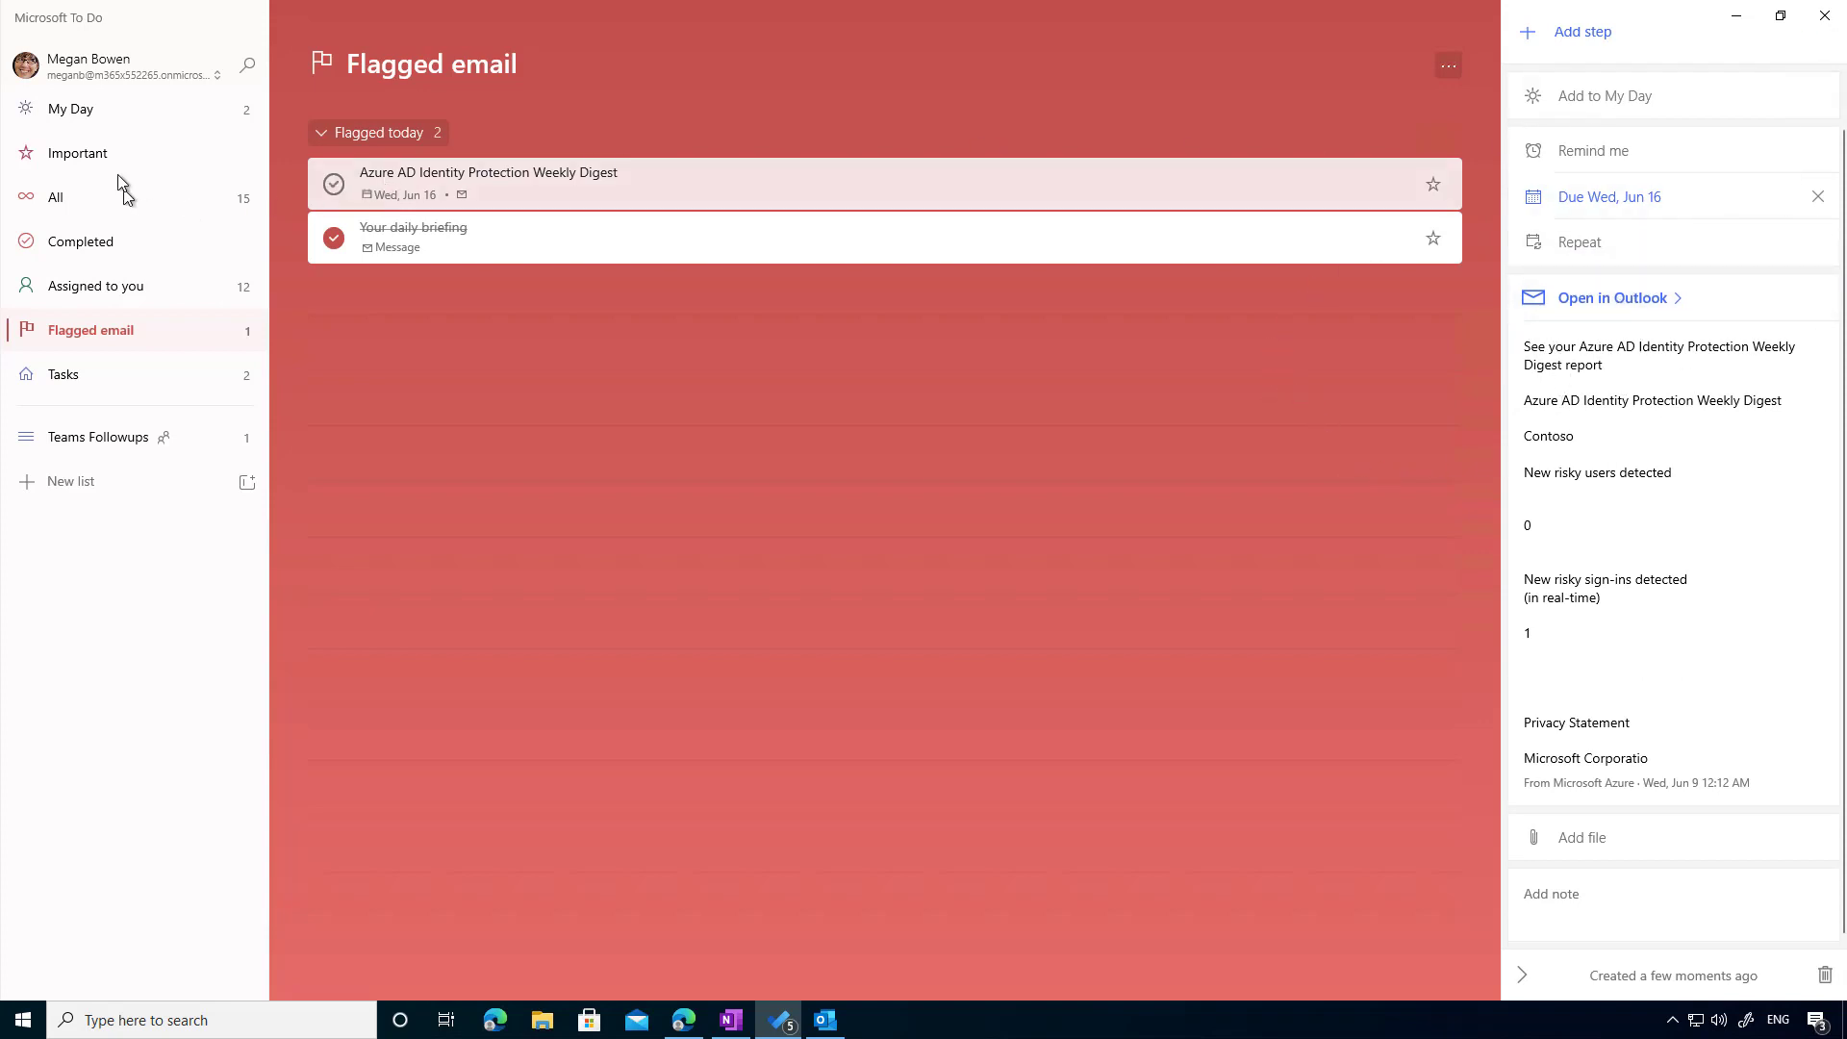
- Add the flagged Azure AD Identity Protection Weekly Digest task to My Day
click(95, 118)
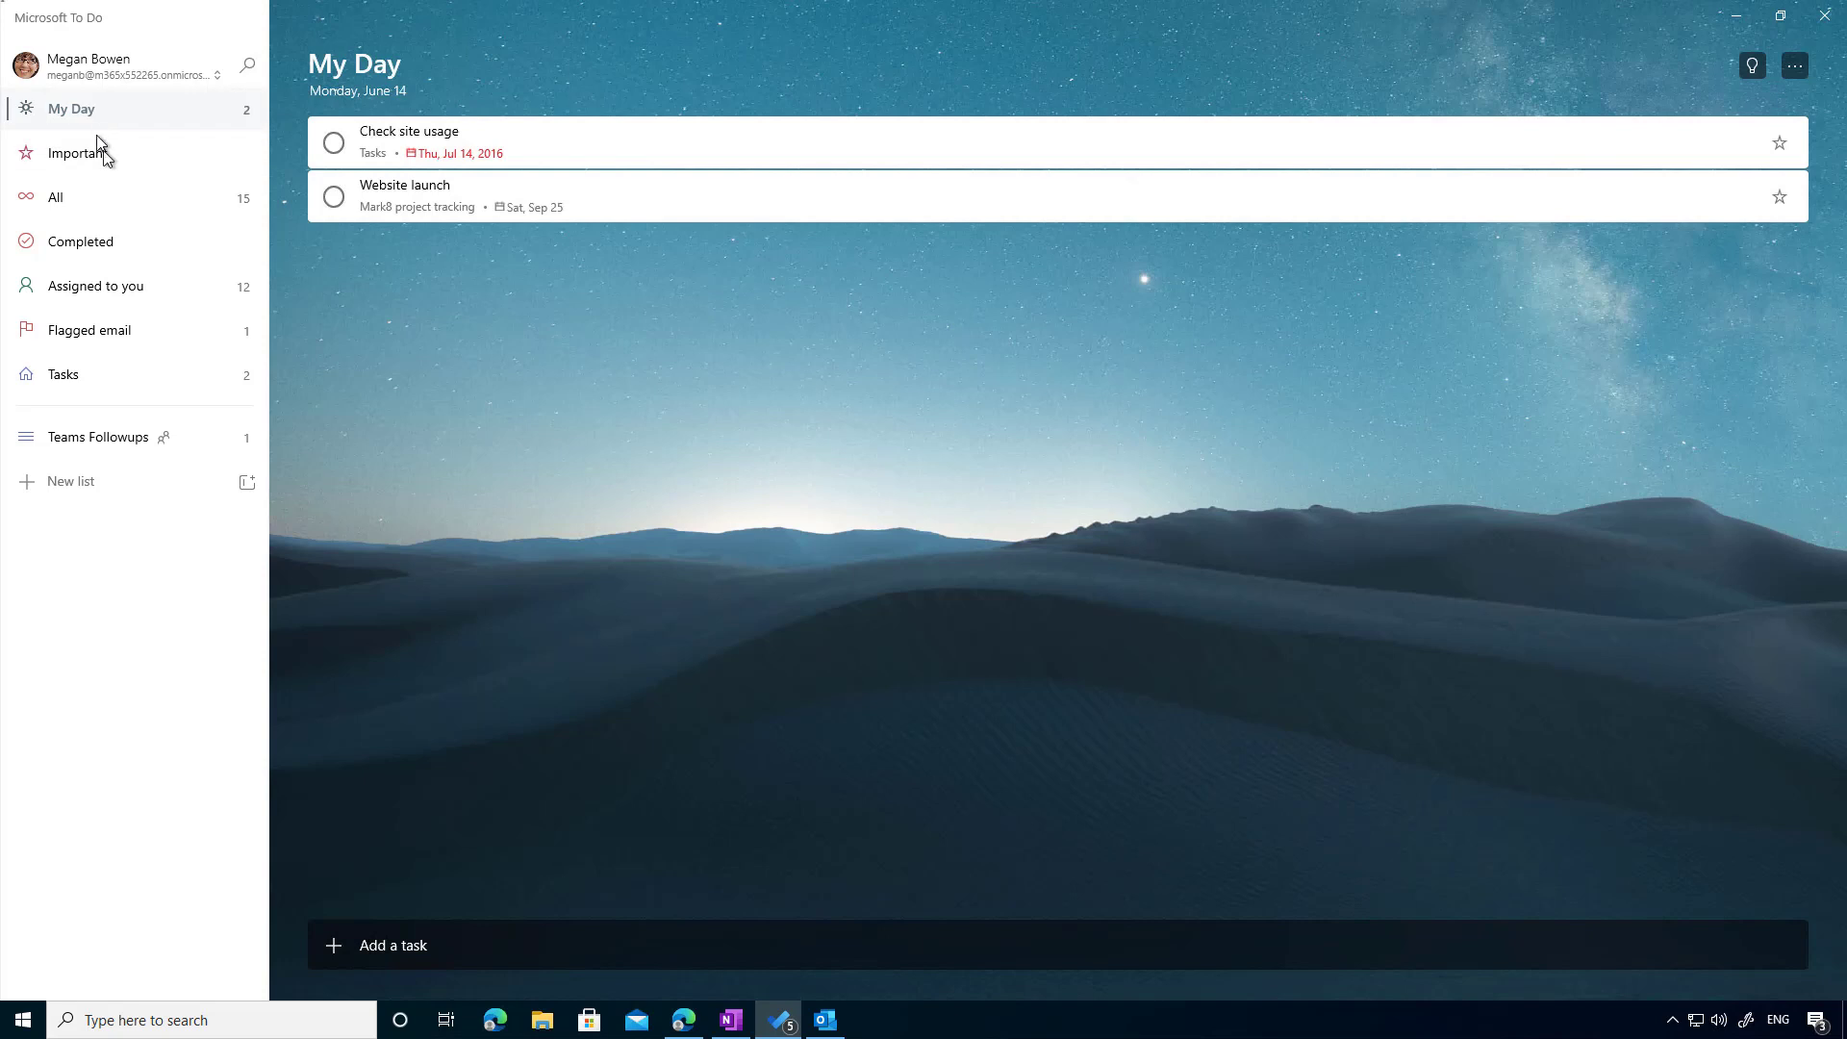
click(113, 339)
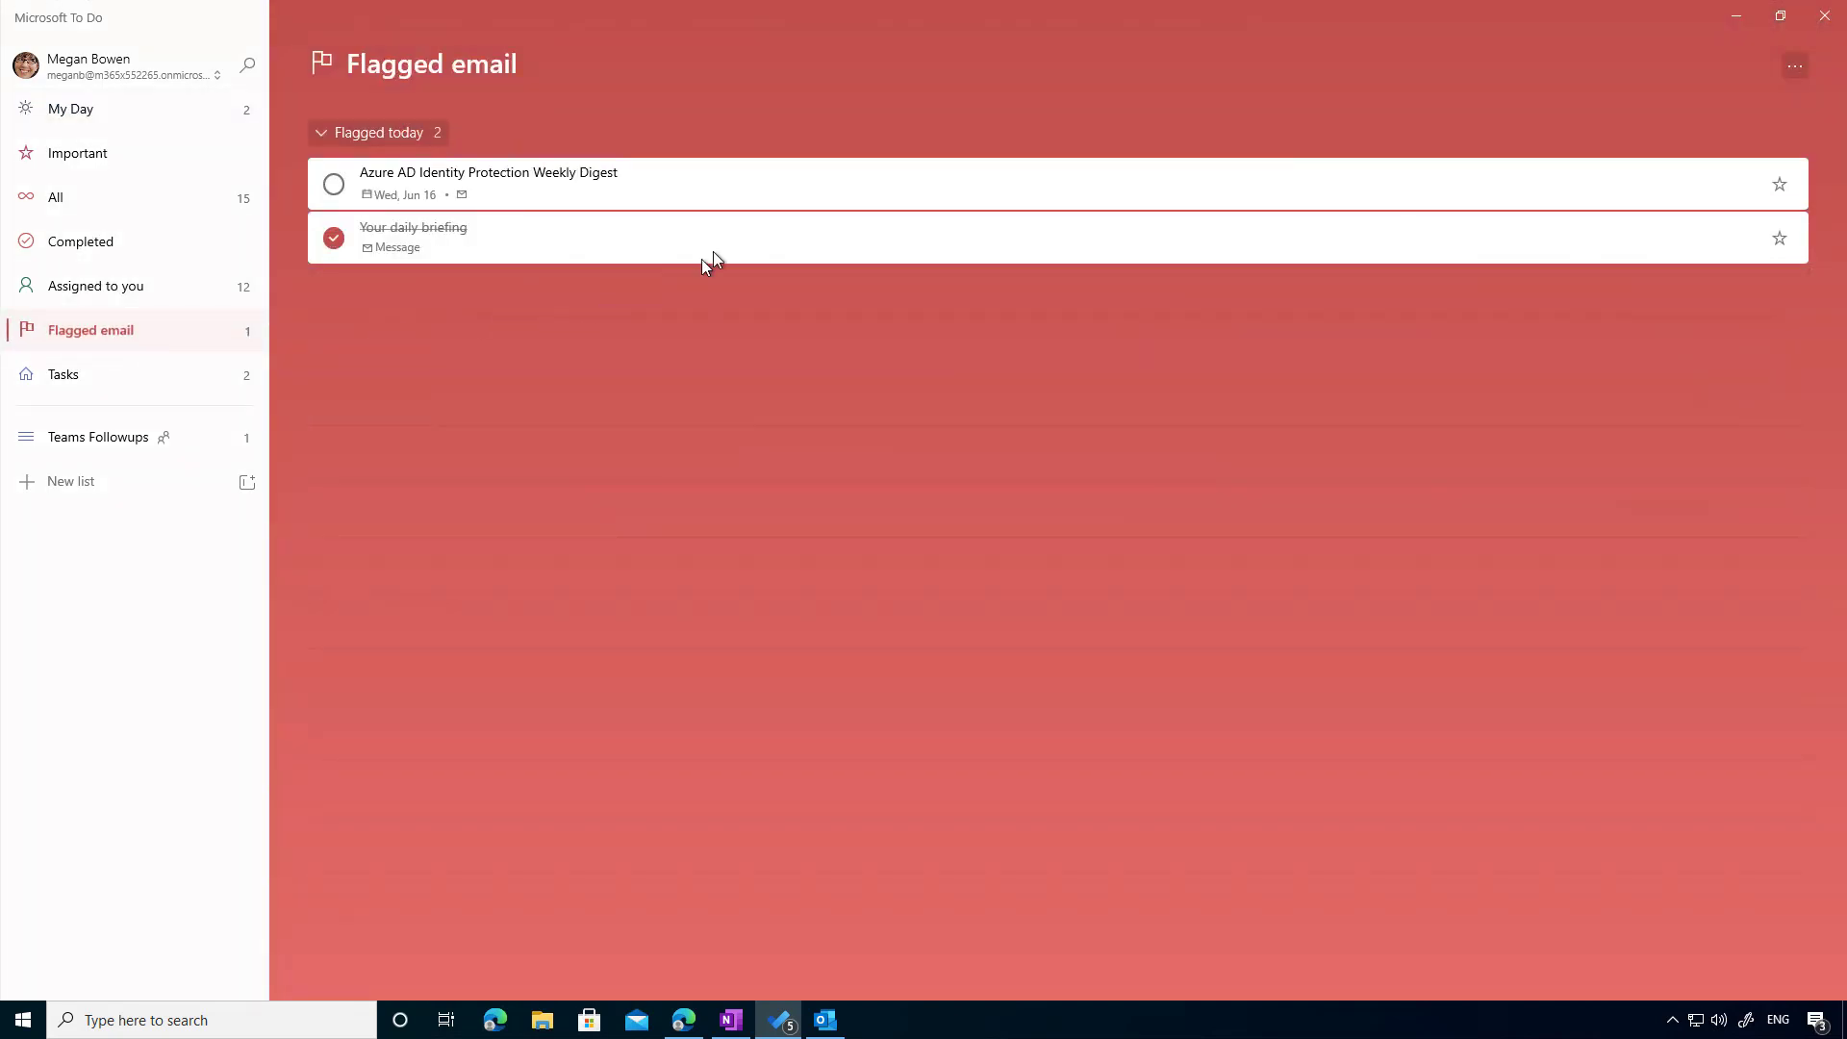
right_click(720, 188)
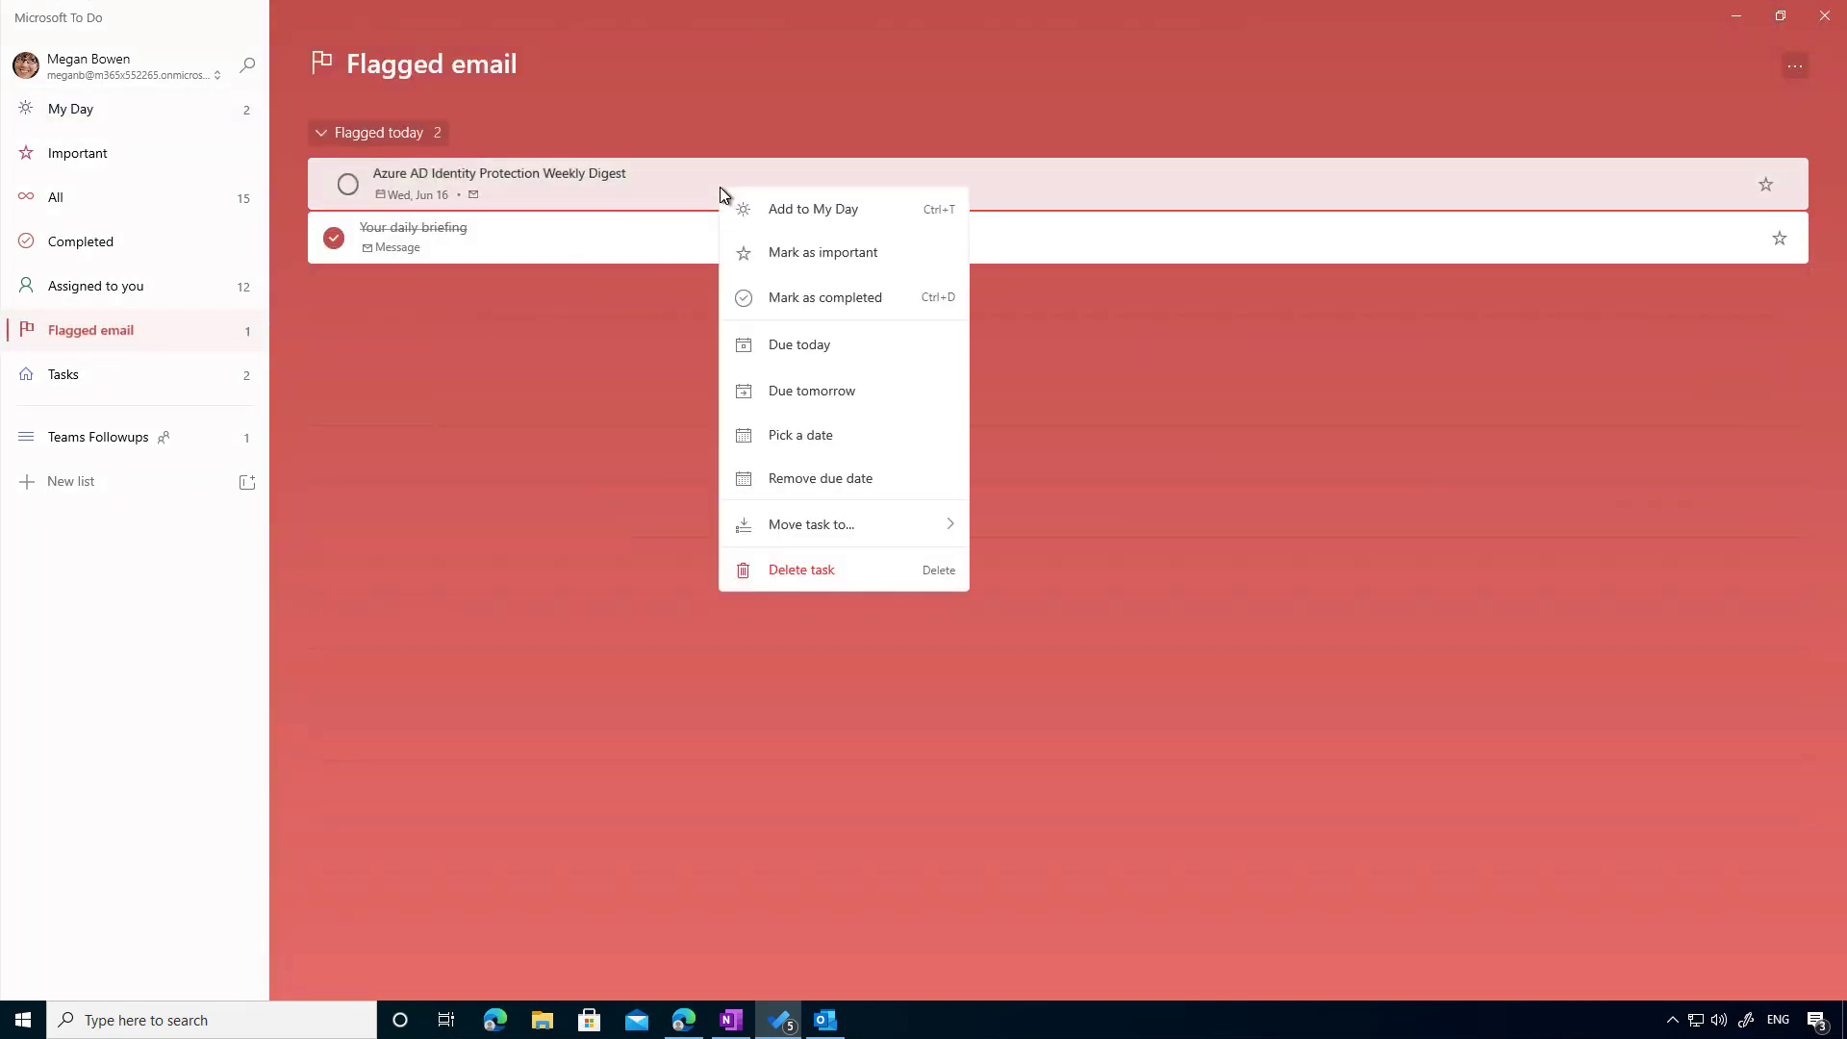
click(813, 211)
- Mark the Azure AD Identity Protection Weekly Digest task completed in My Day and check the email's flag in Outlook
click(154, 113)
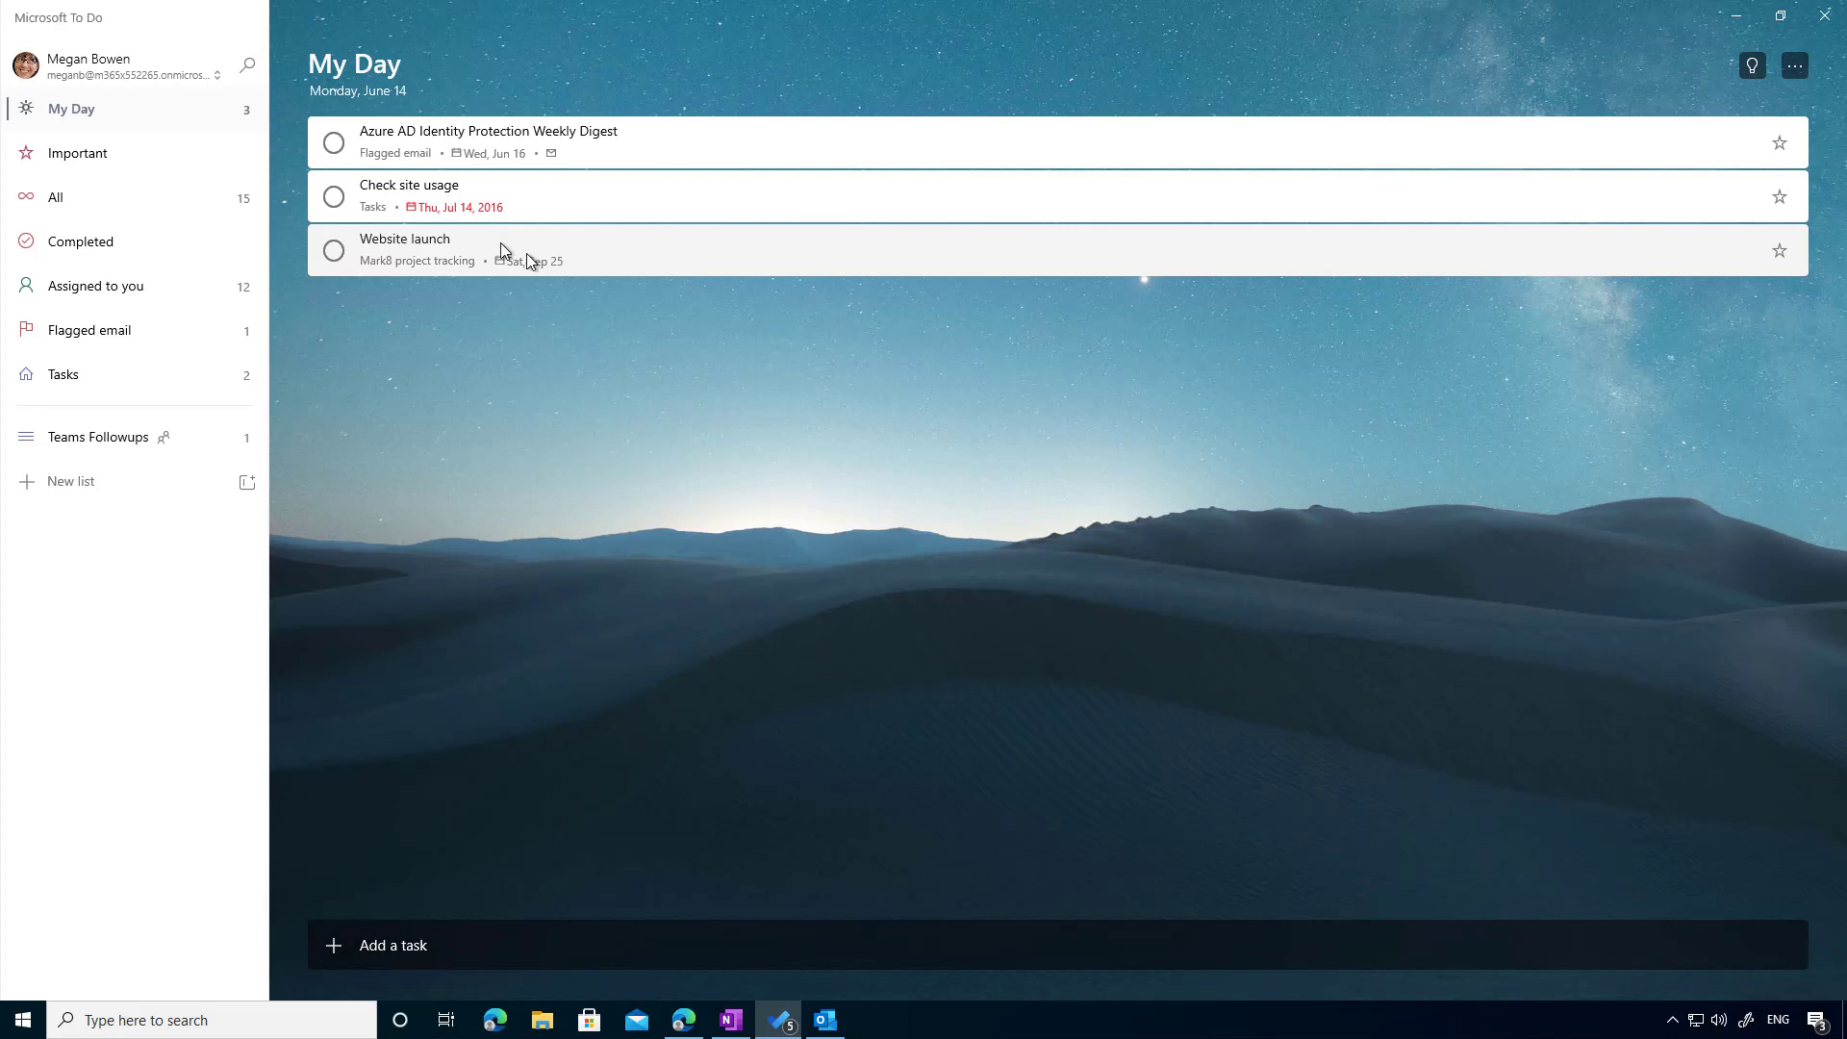
click(335, 144)
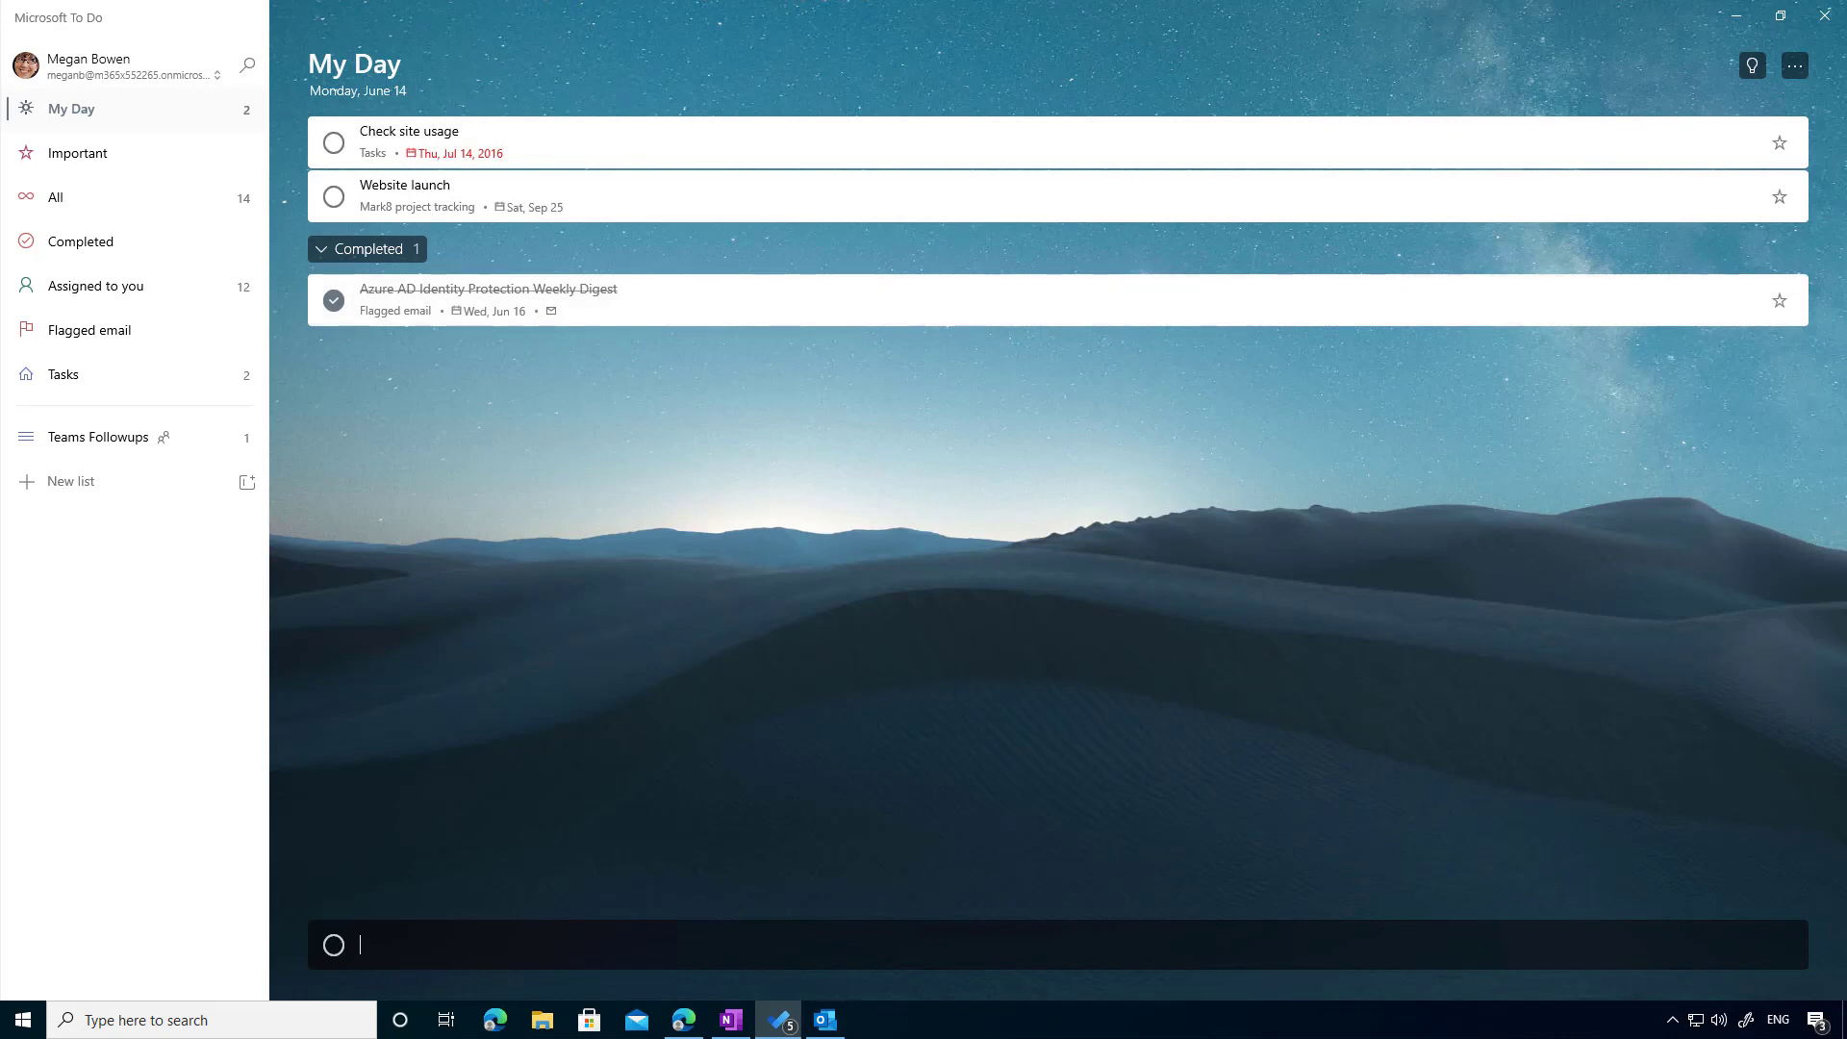
click(826, 1027)
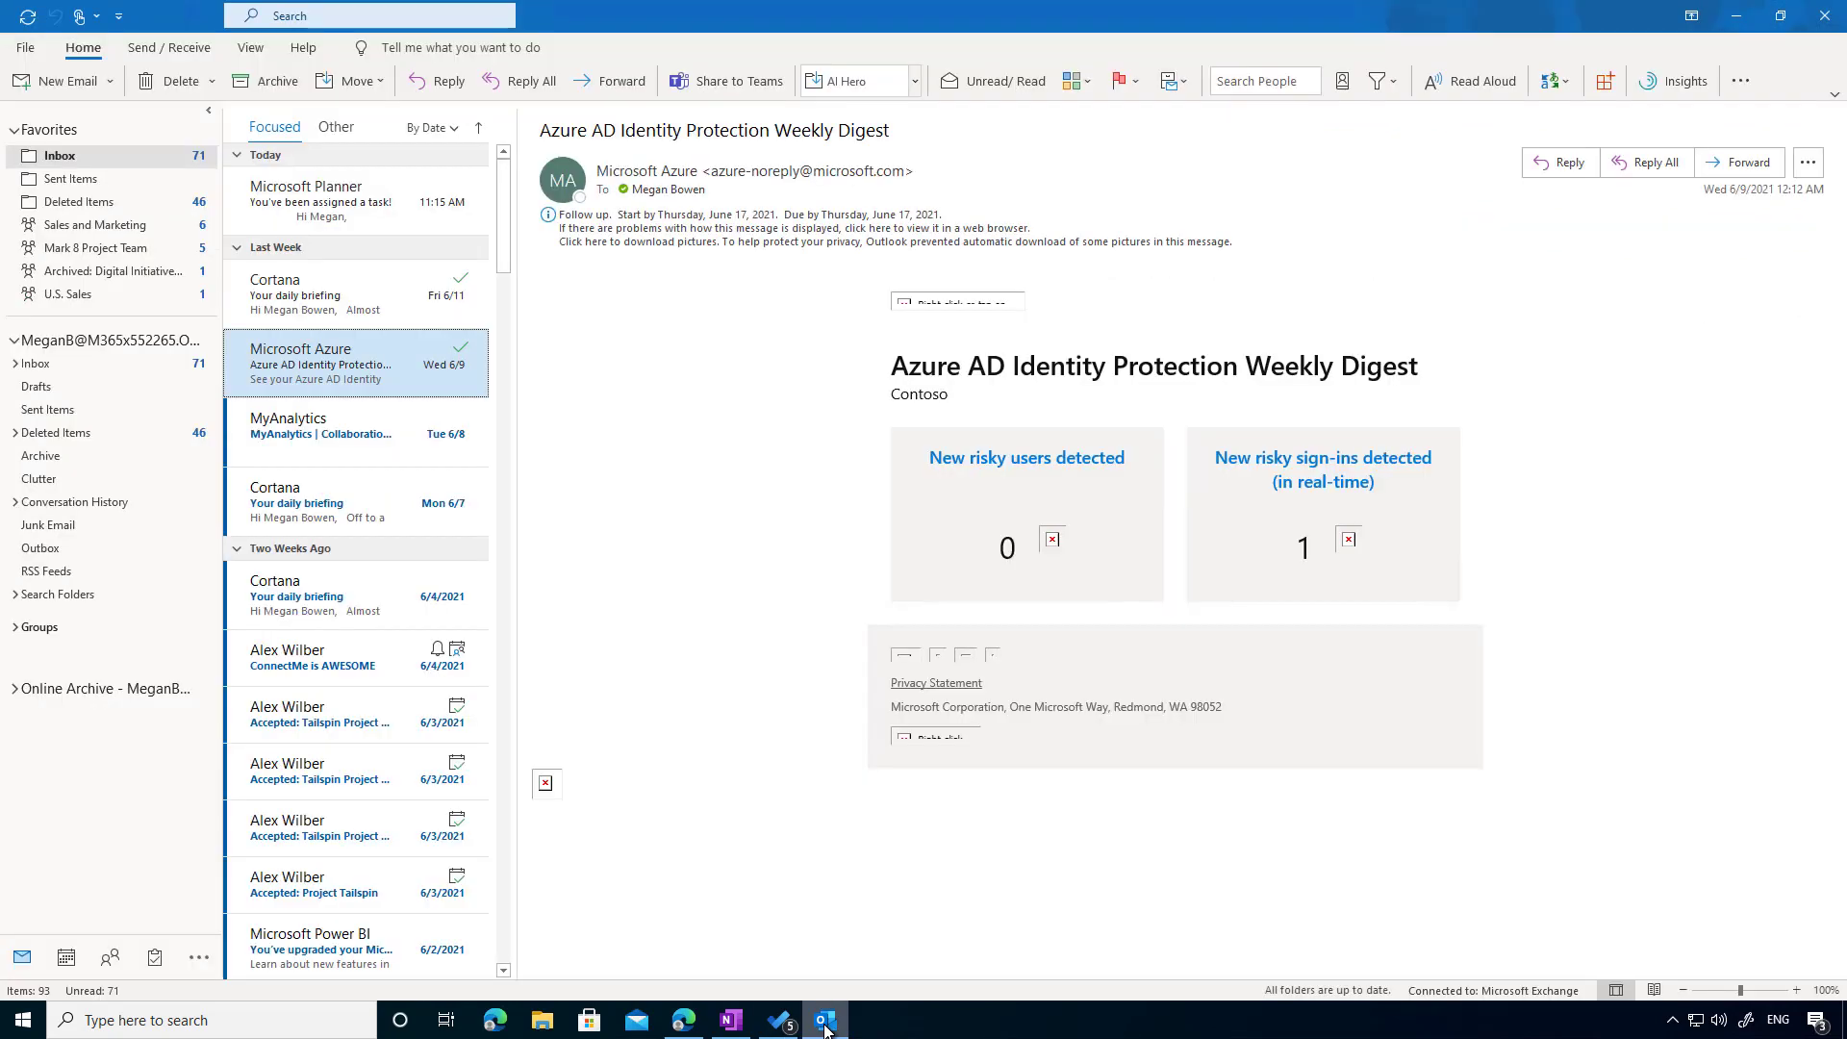
click(469, 346)
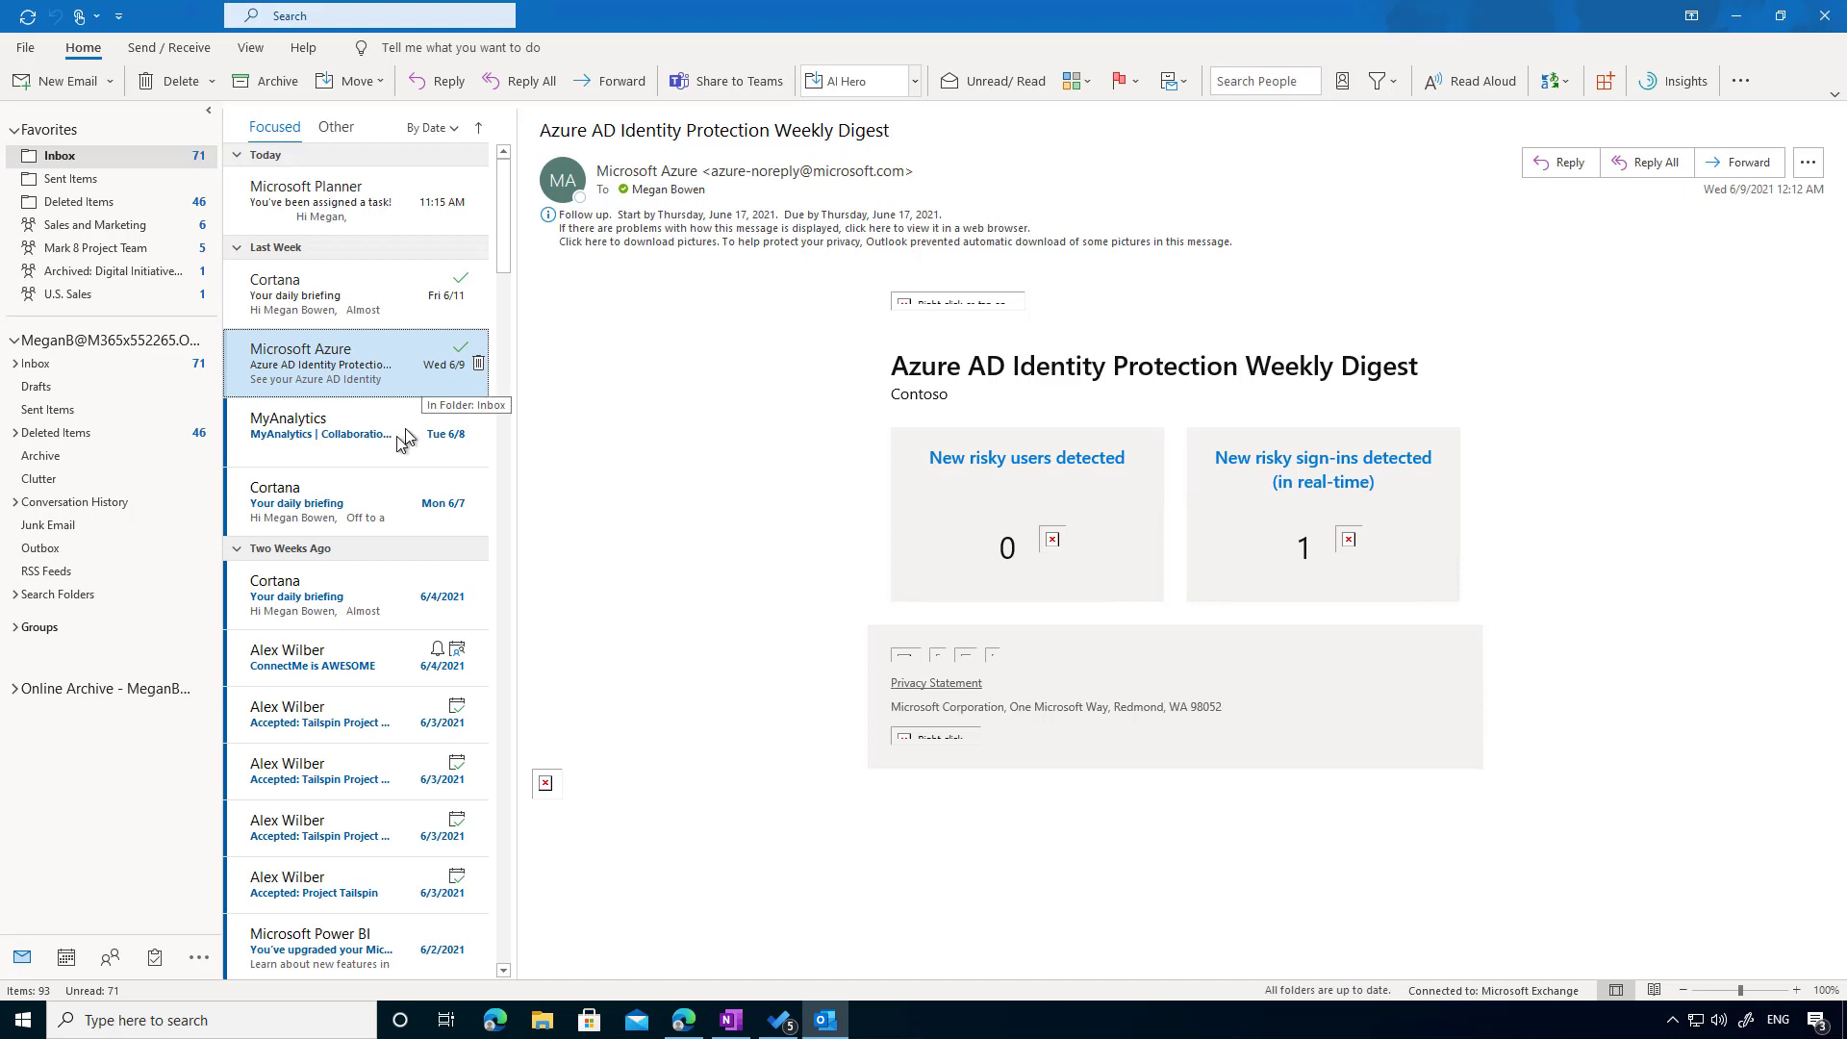
- Start a new task with the subject "Do Something" in Outlook's To-Do List
click(159, 965)
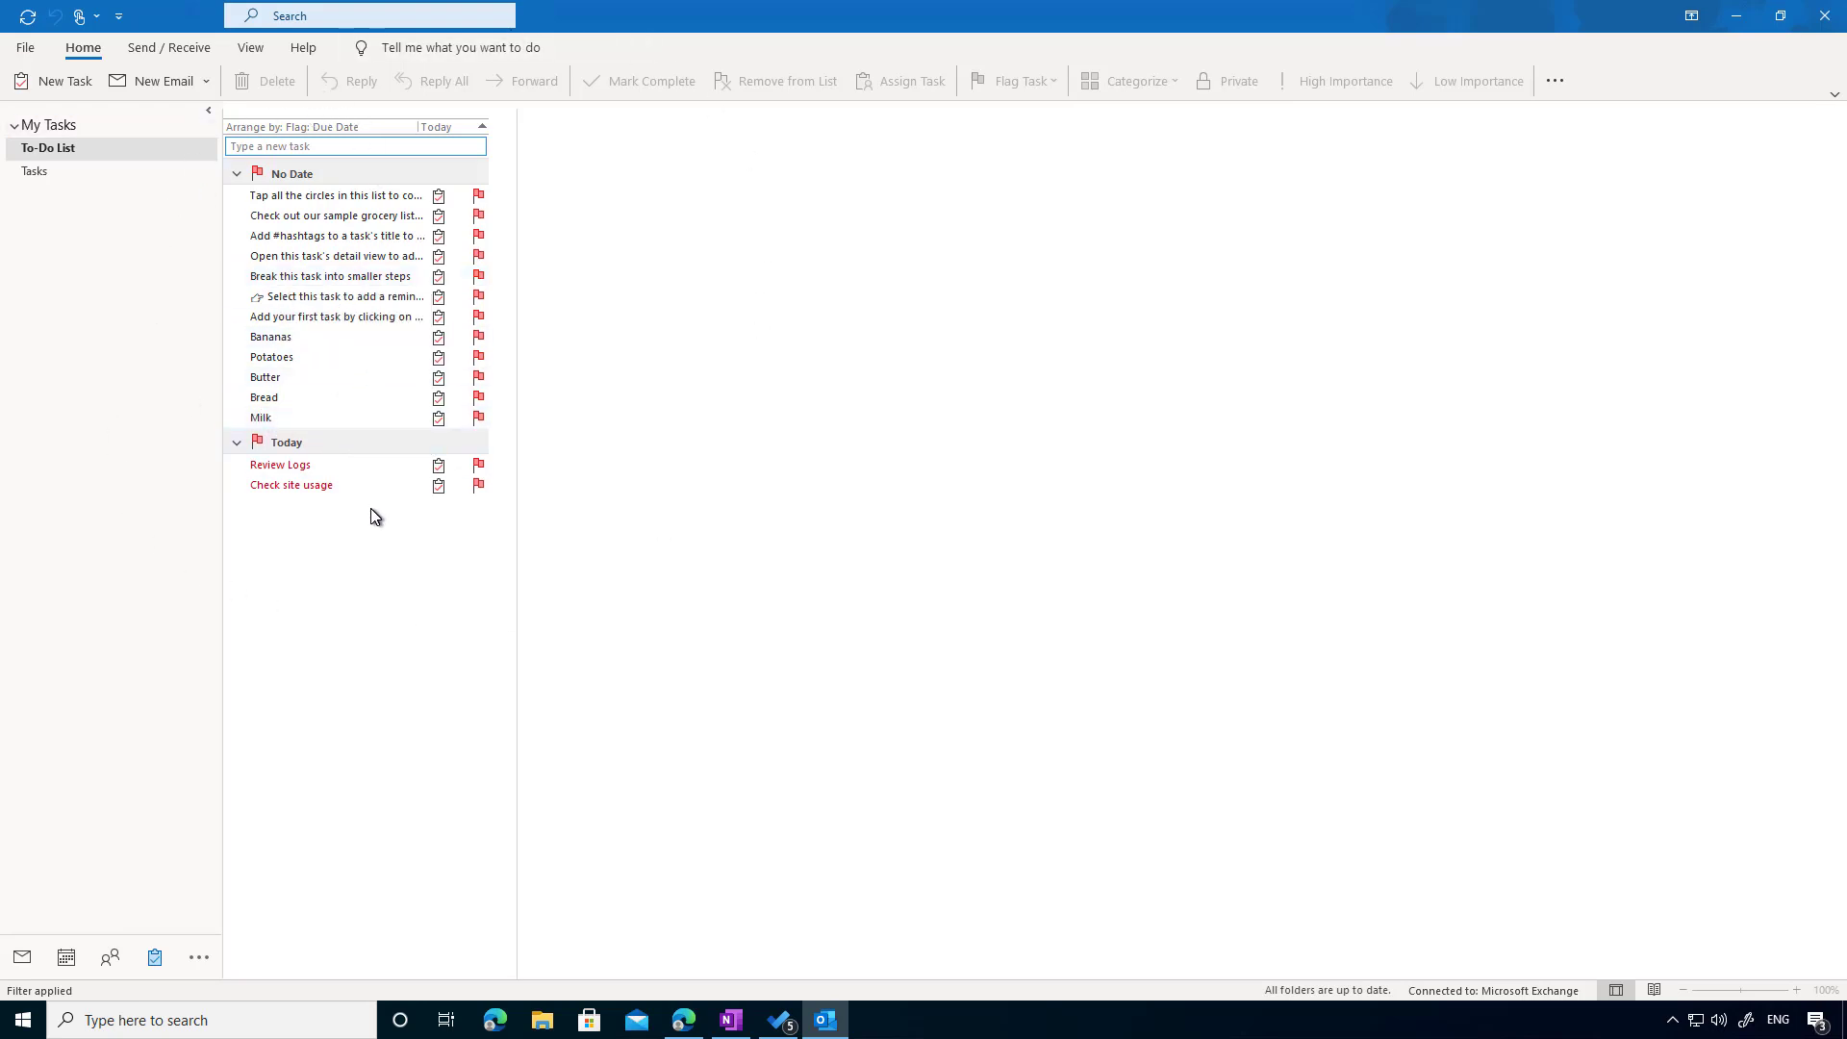
mouse_move(294, 469)
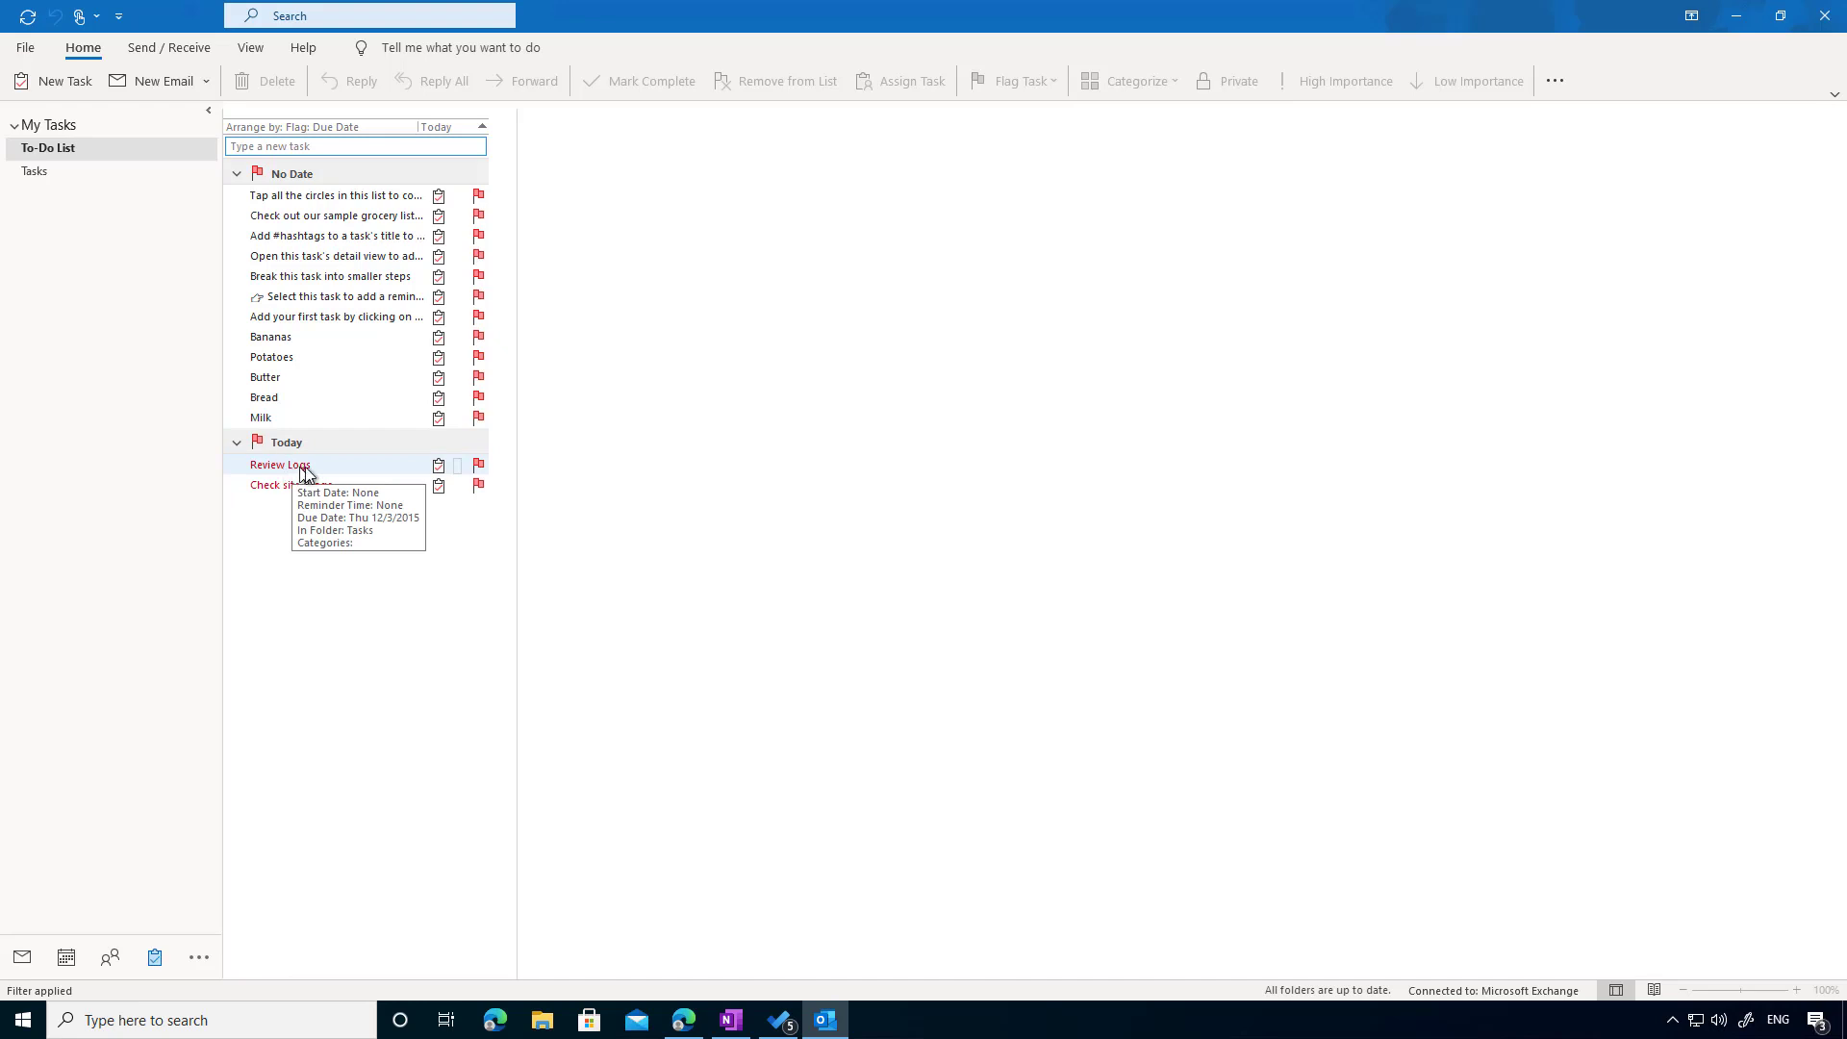
click(64, 84)
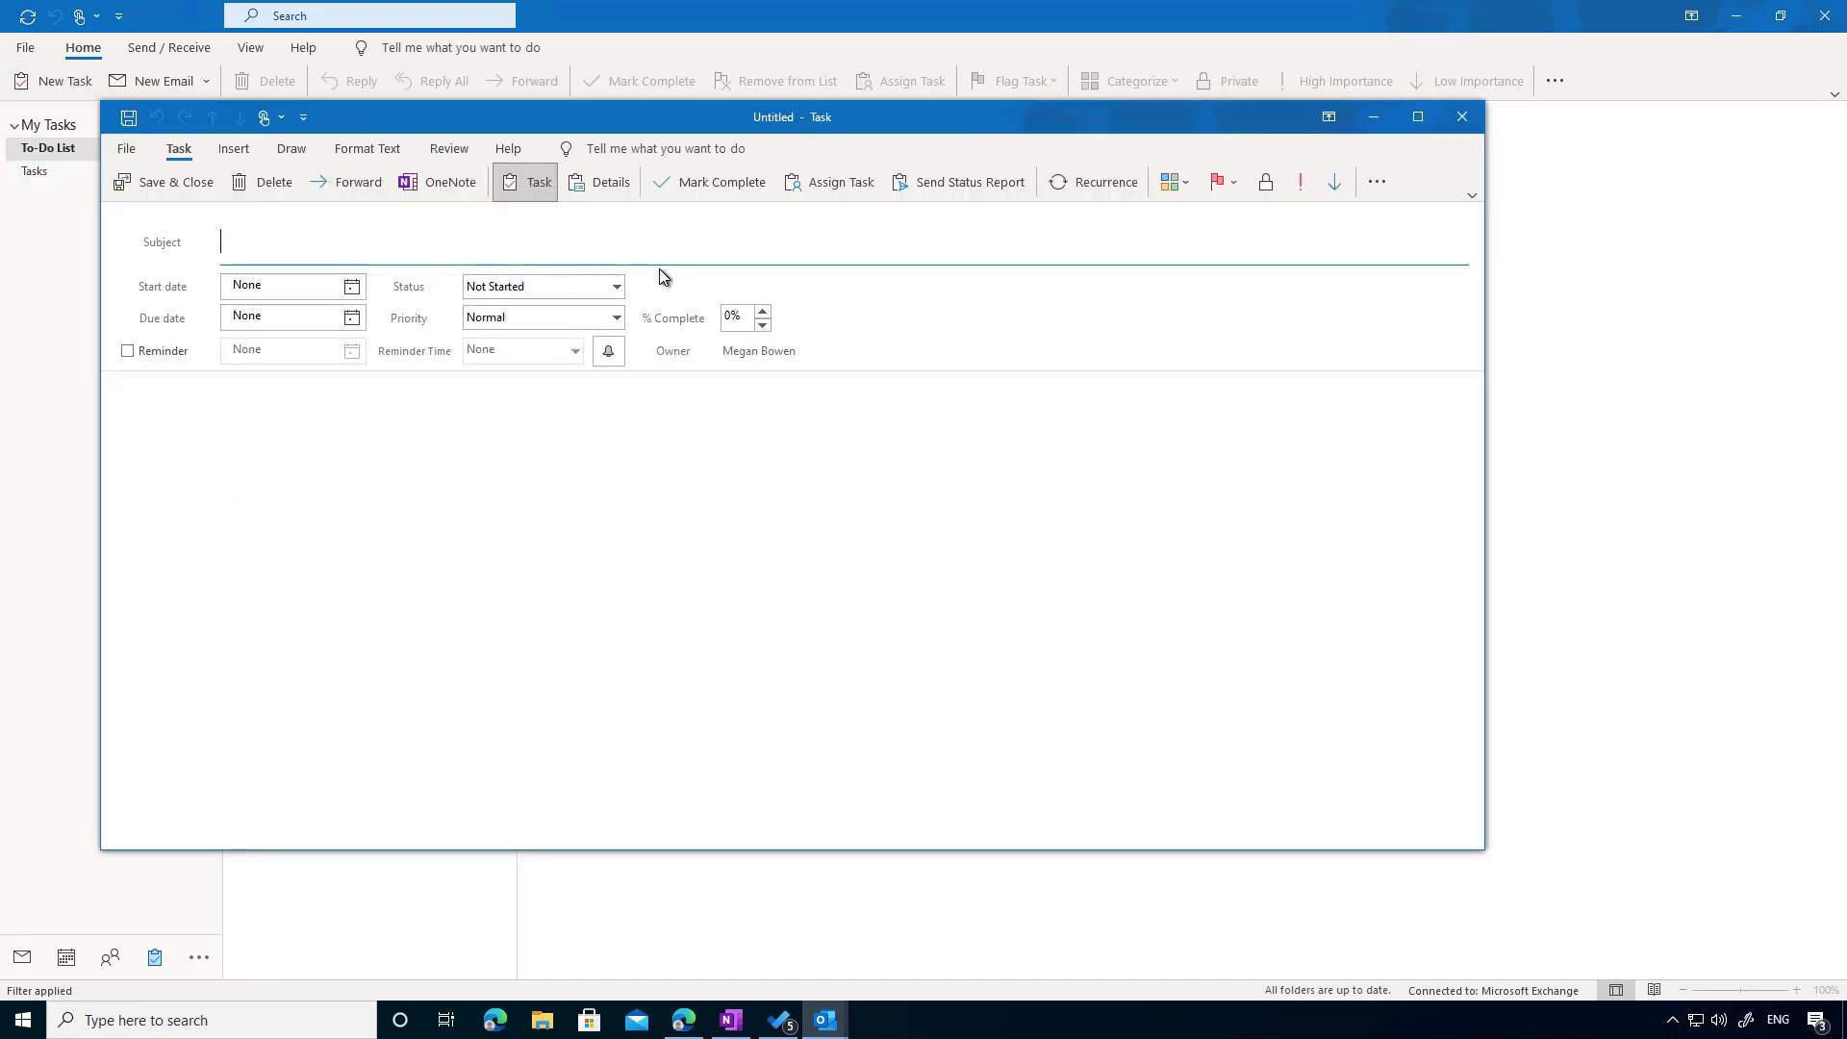
text(Do Something)
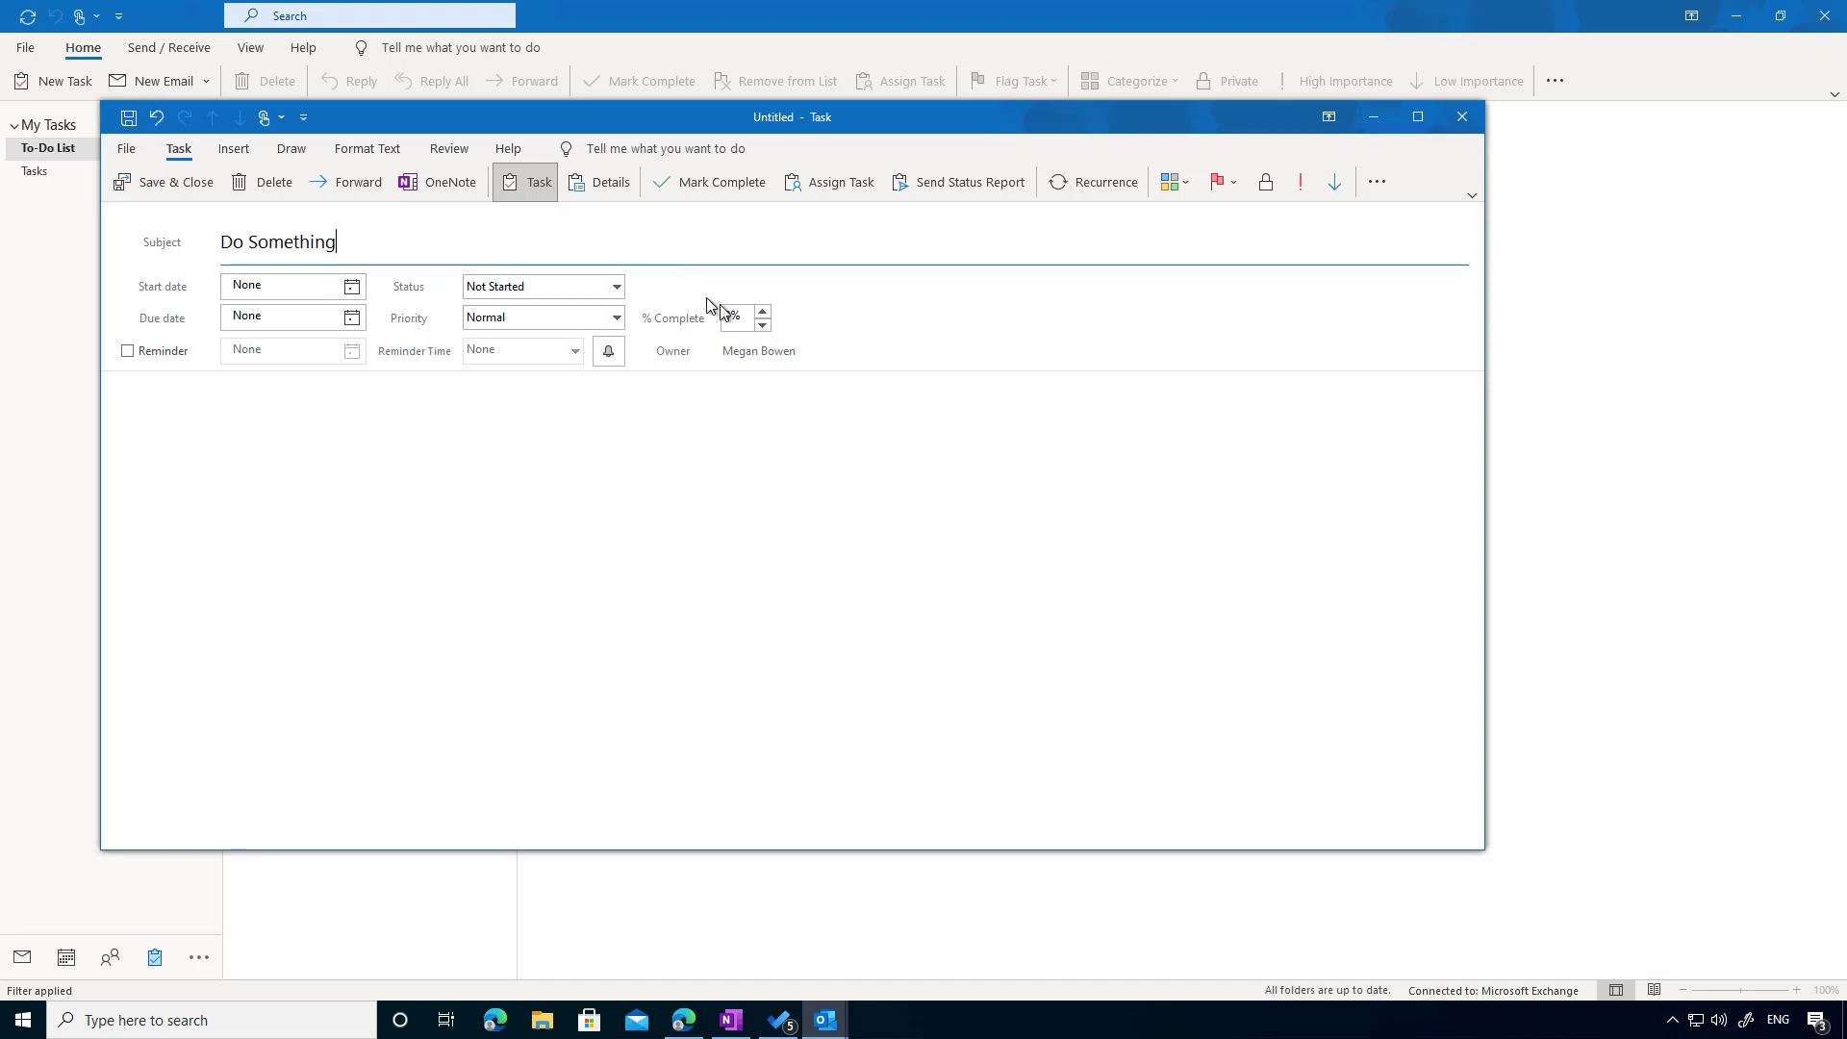
- Set the task's start date to June 14, 2021 and due date to June 18, 2021, and save it
click(351, 287)
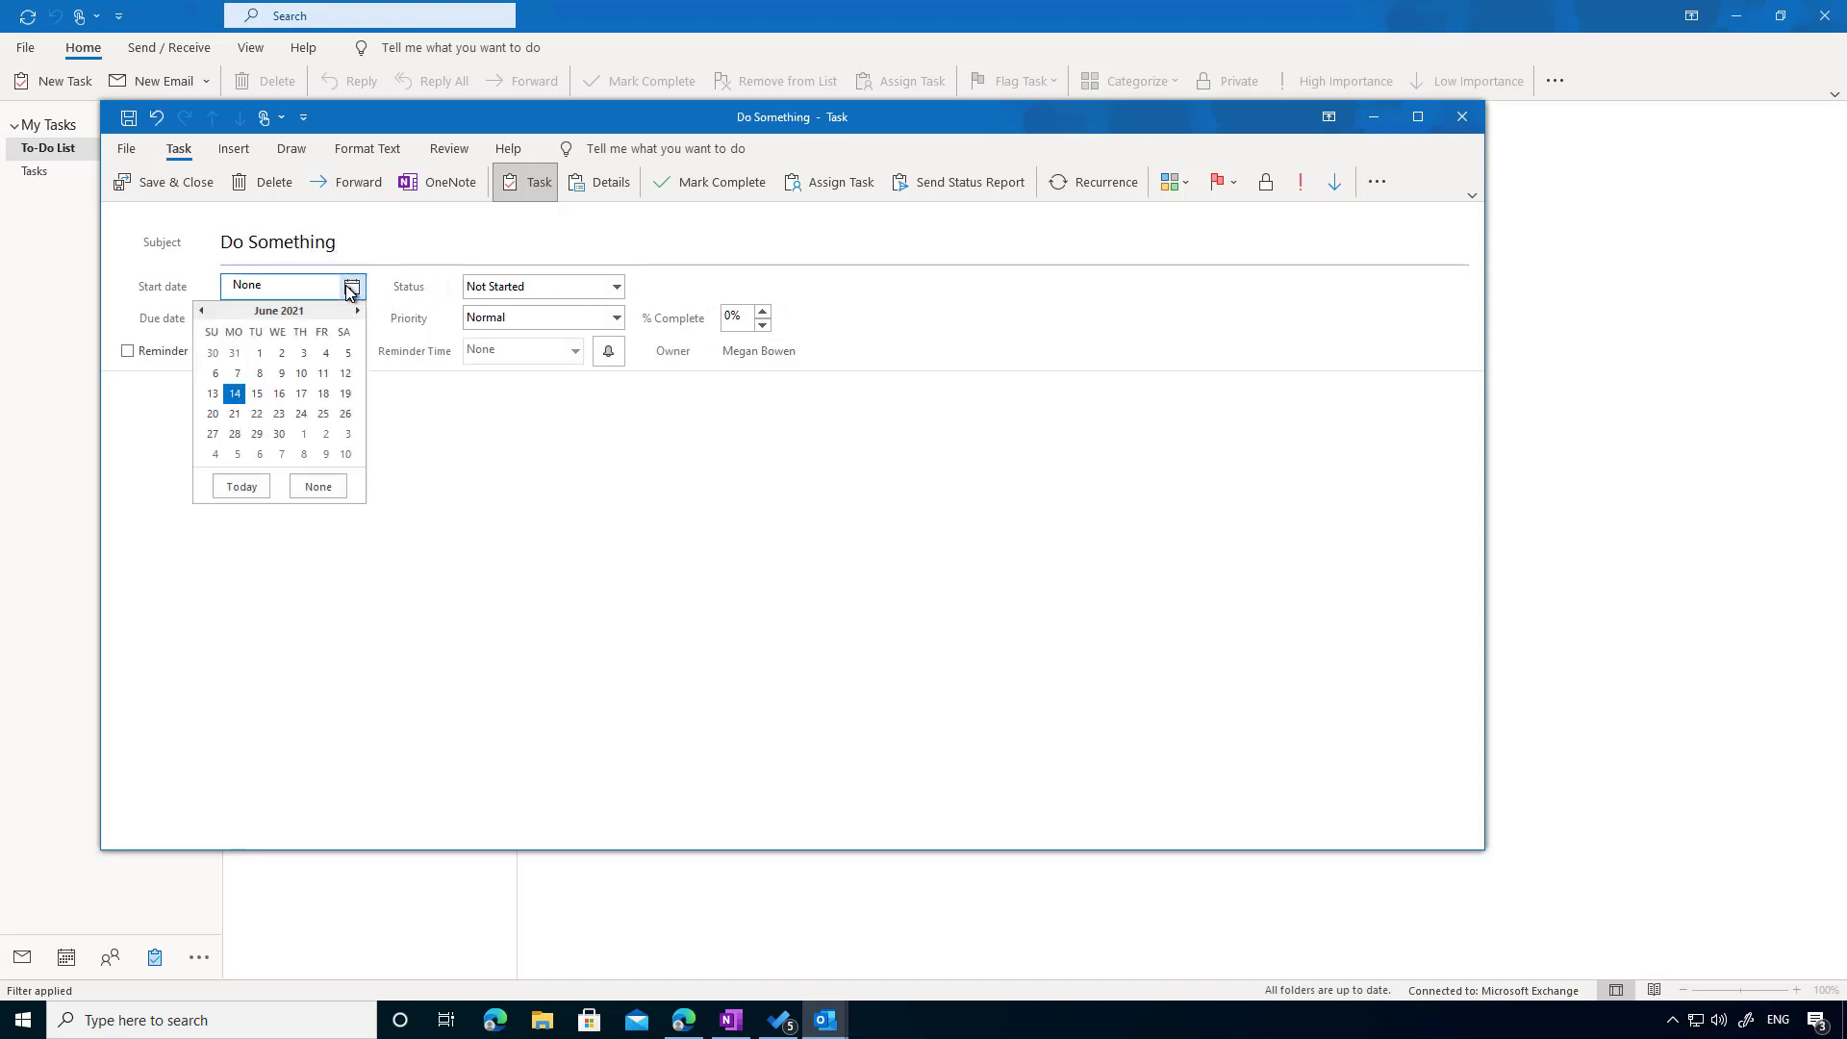
click(234, 394)
click(352, 340)
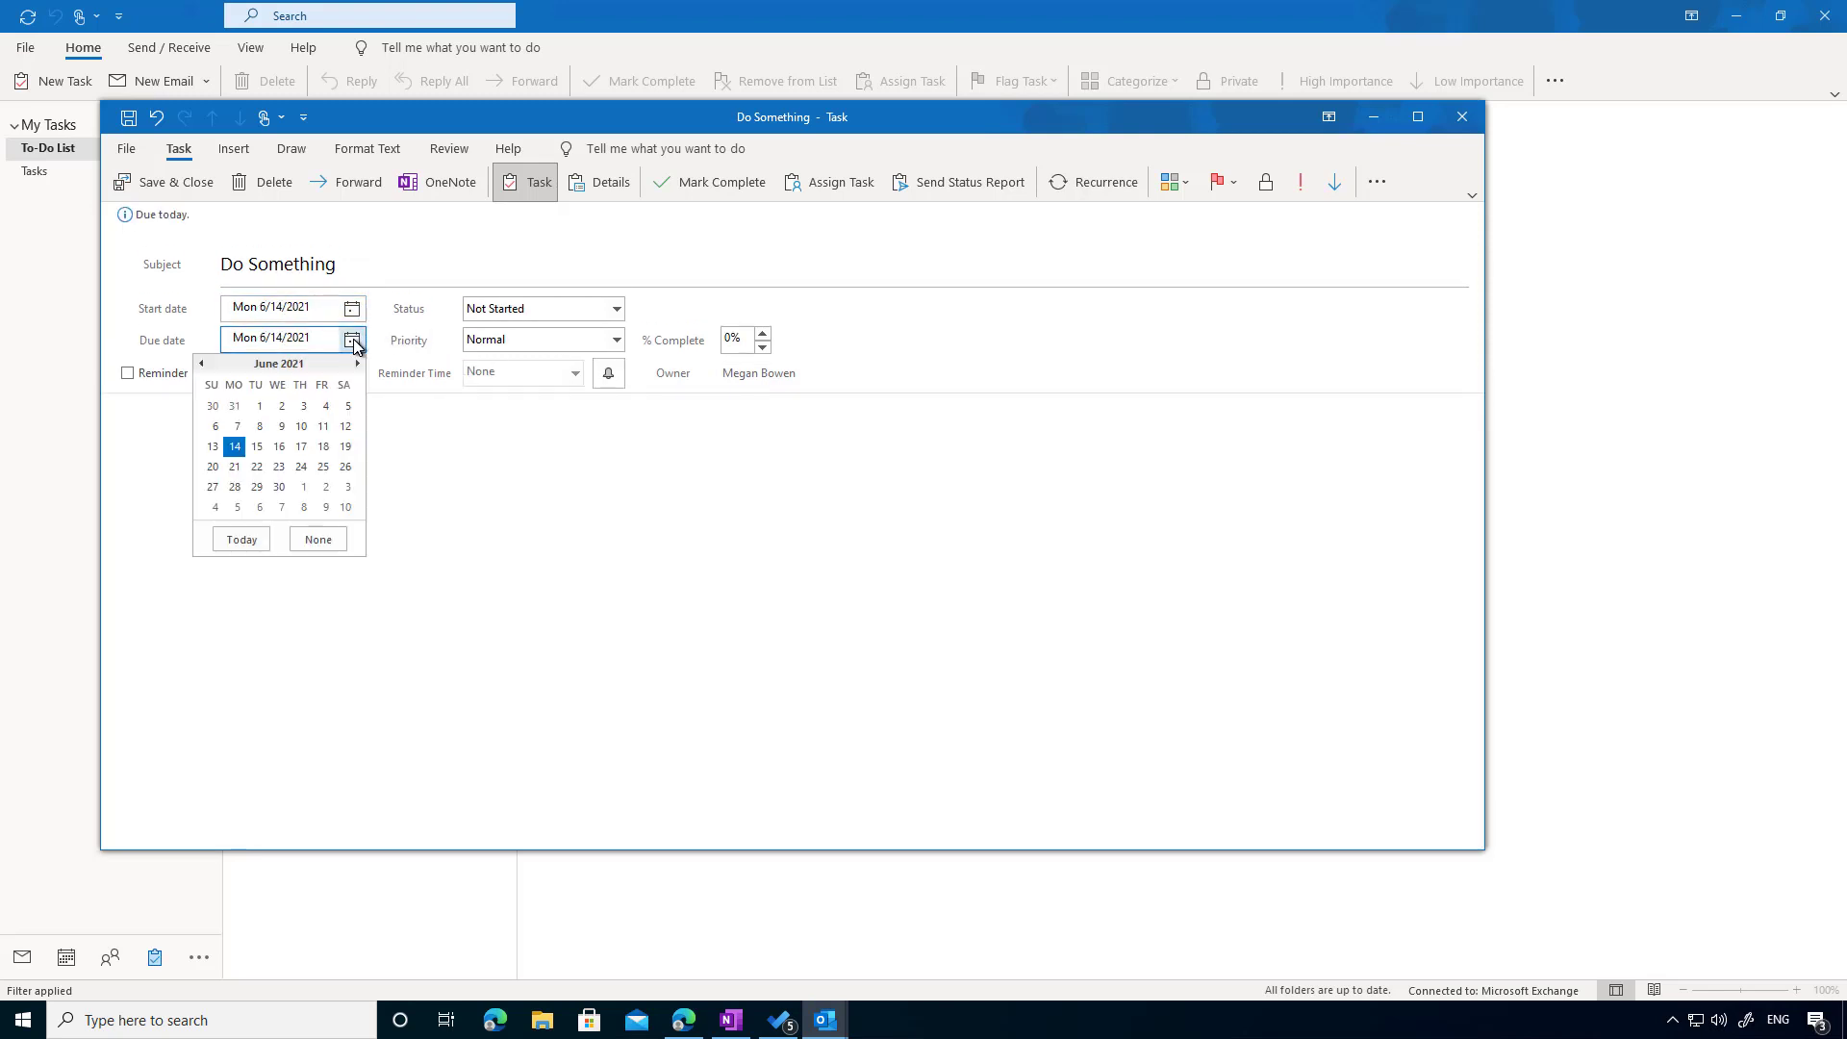
click(323, 446)
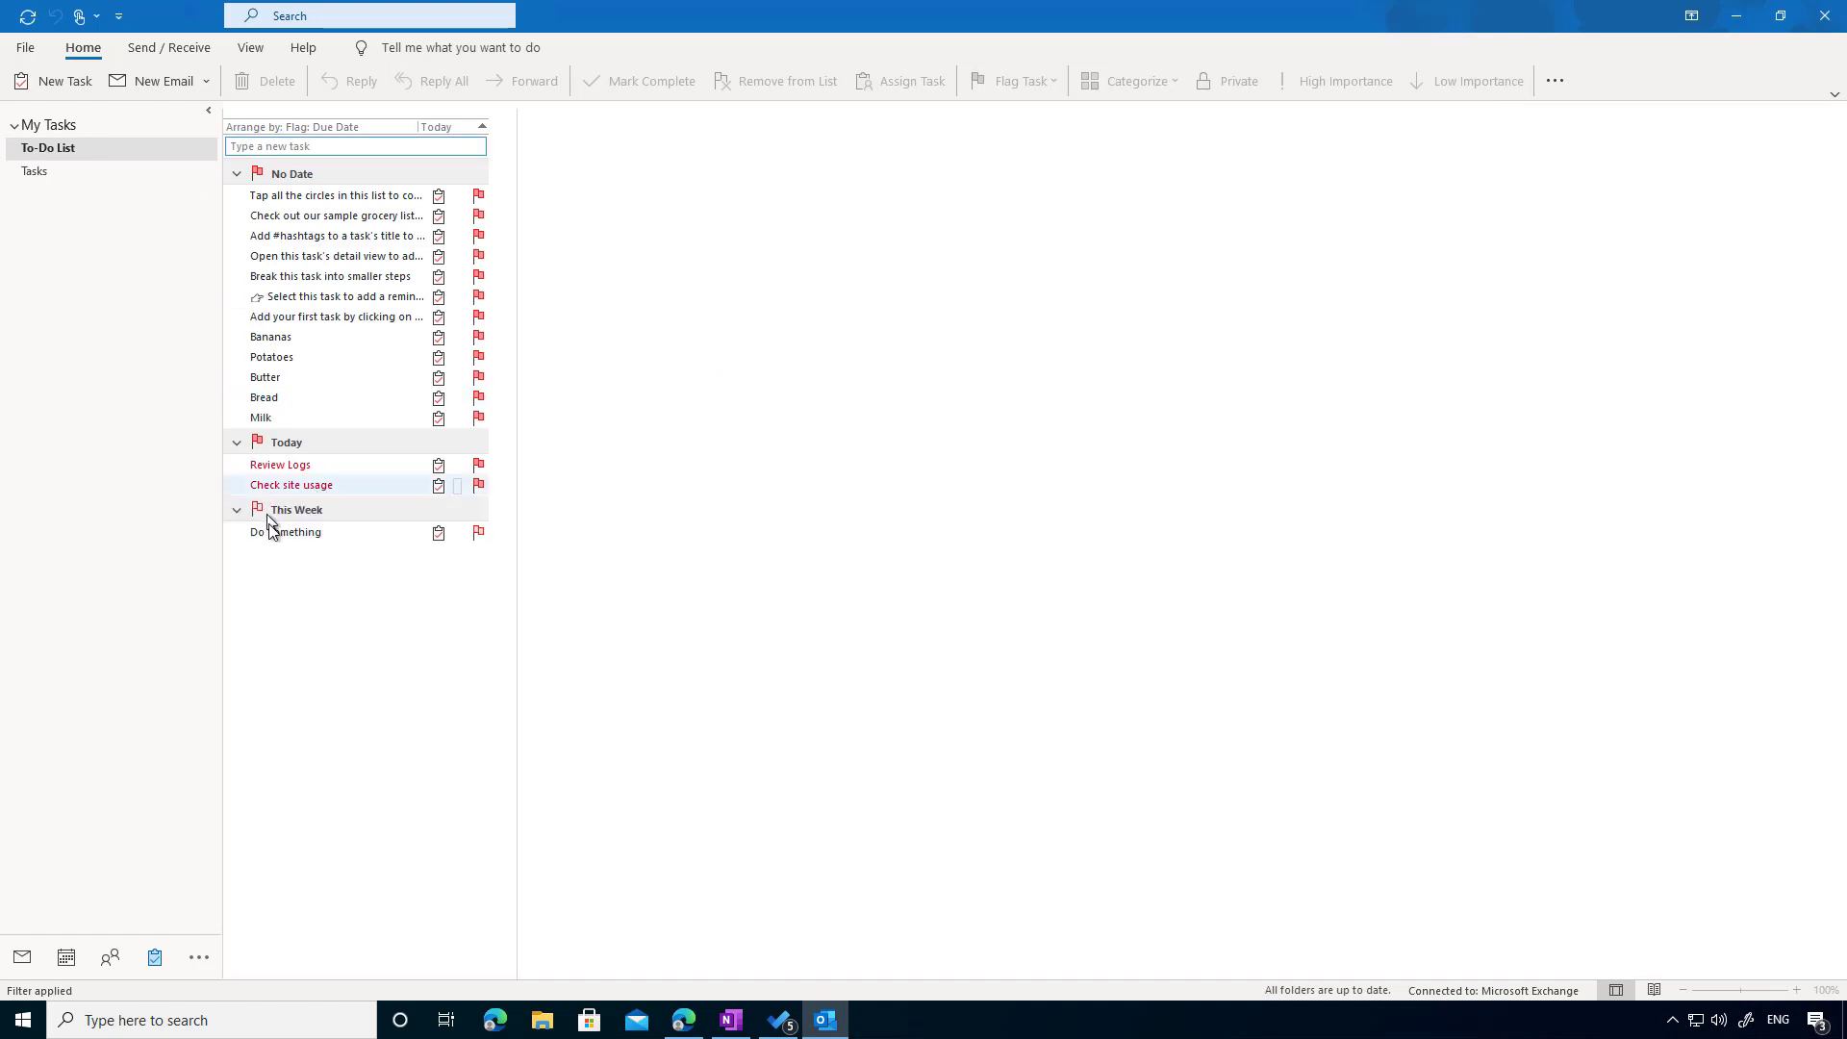
mouse_move(306, 539)
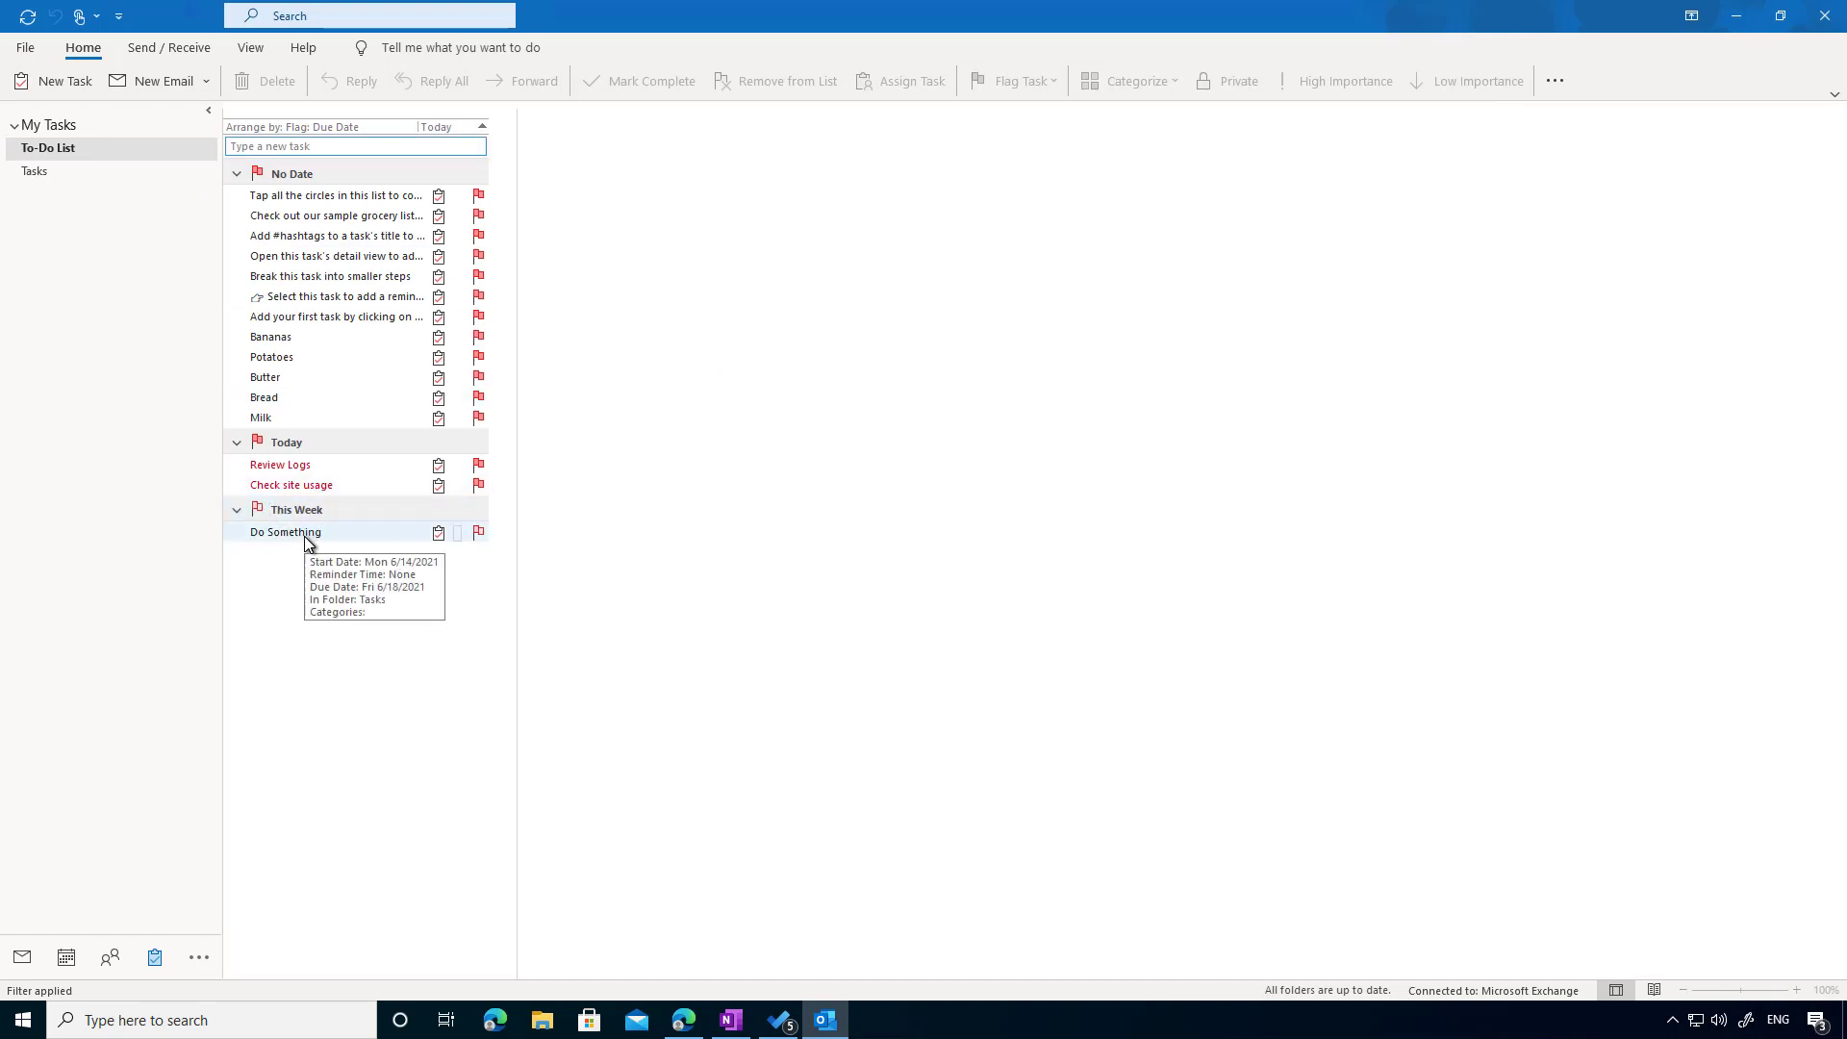
- Switch to Microsoft To Do, open the Tasks list and sync the account to bring in the new Outlook task
click(789, 1030)
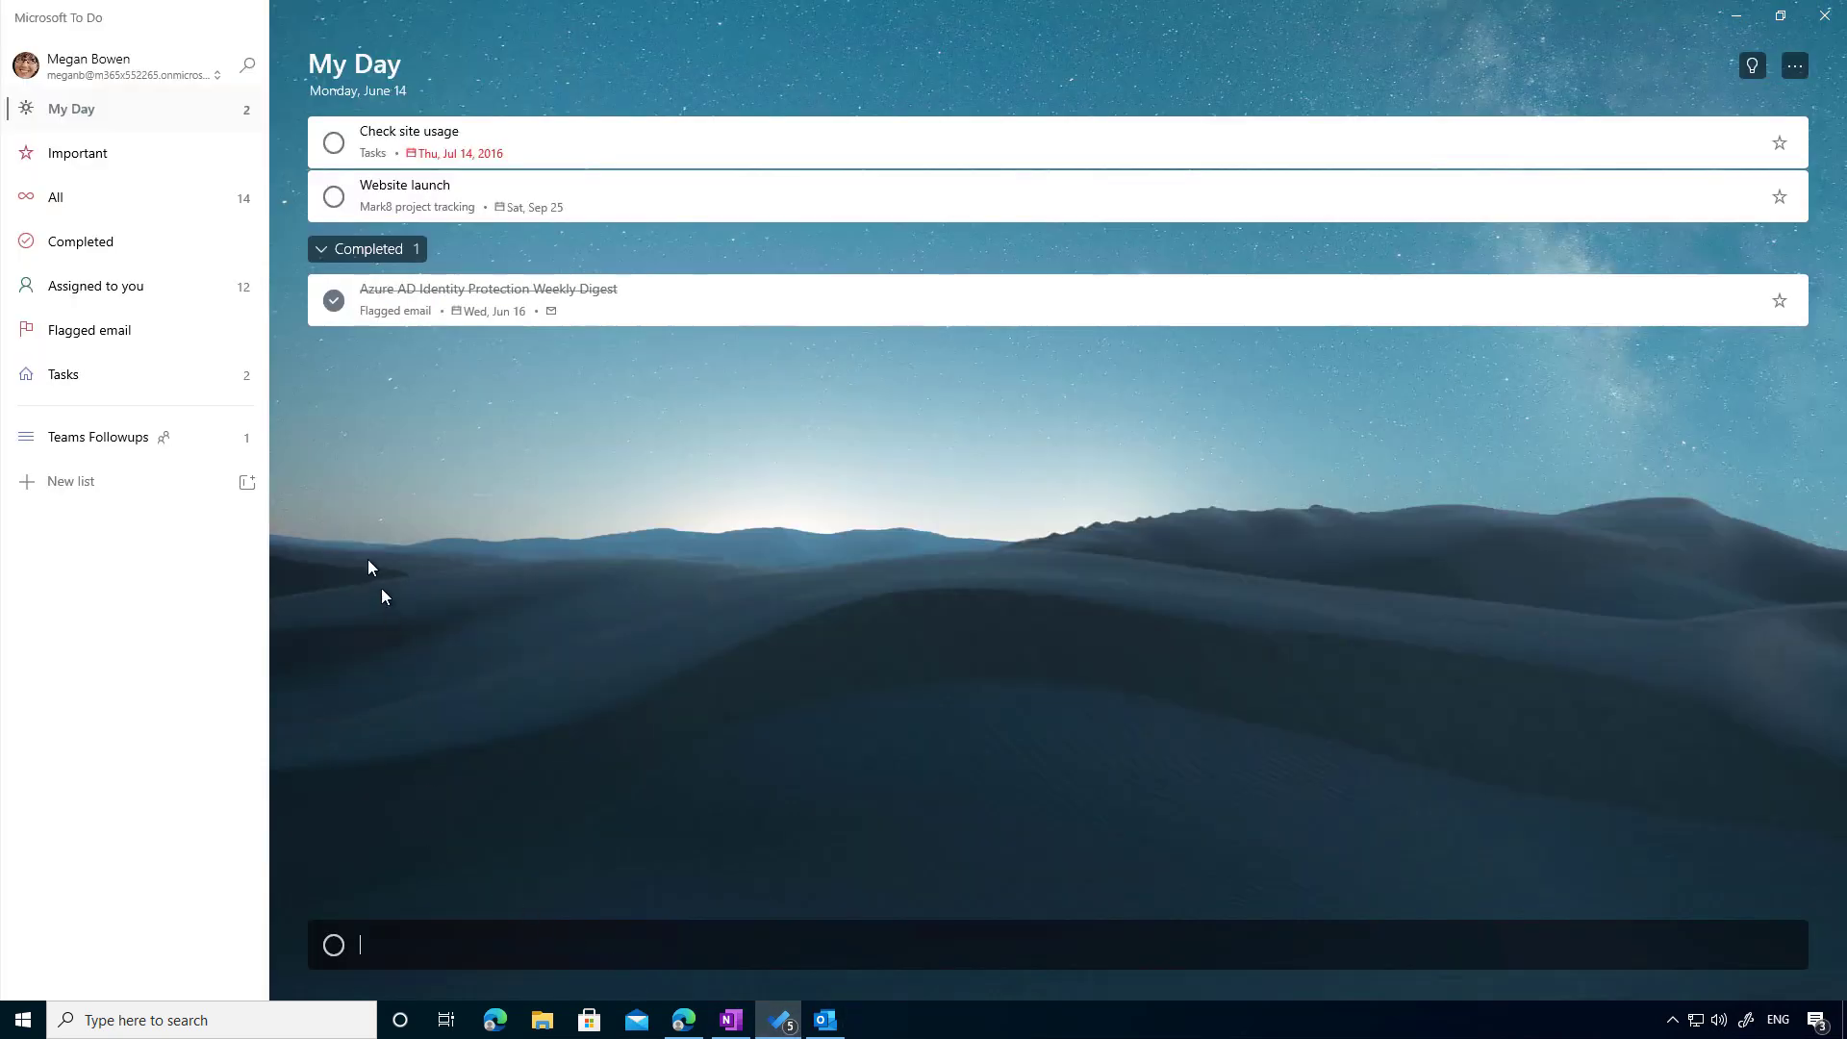
click(144, 379)
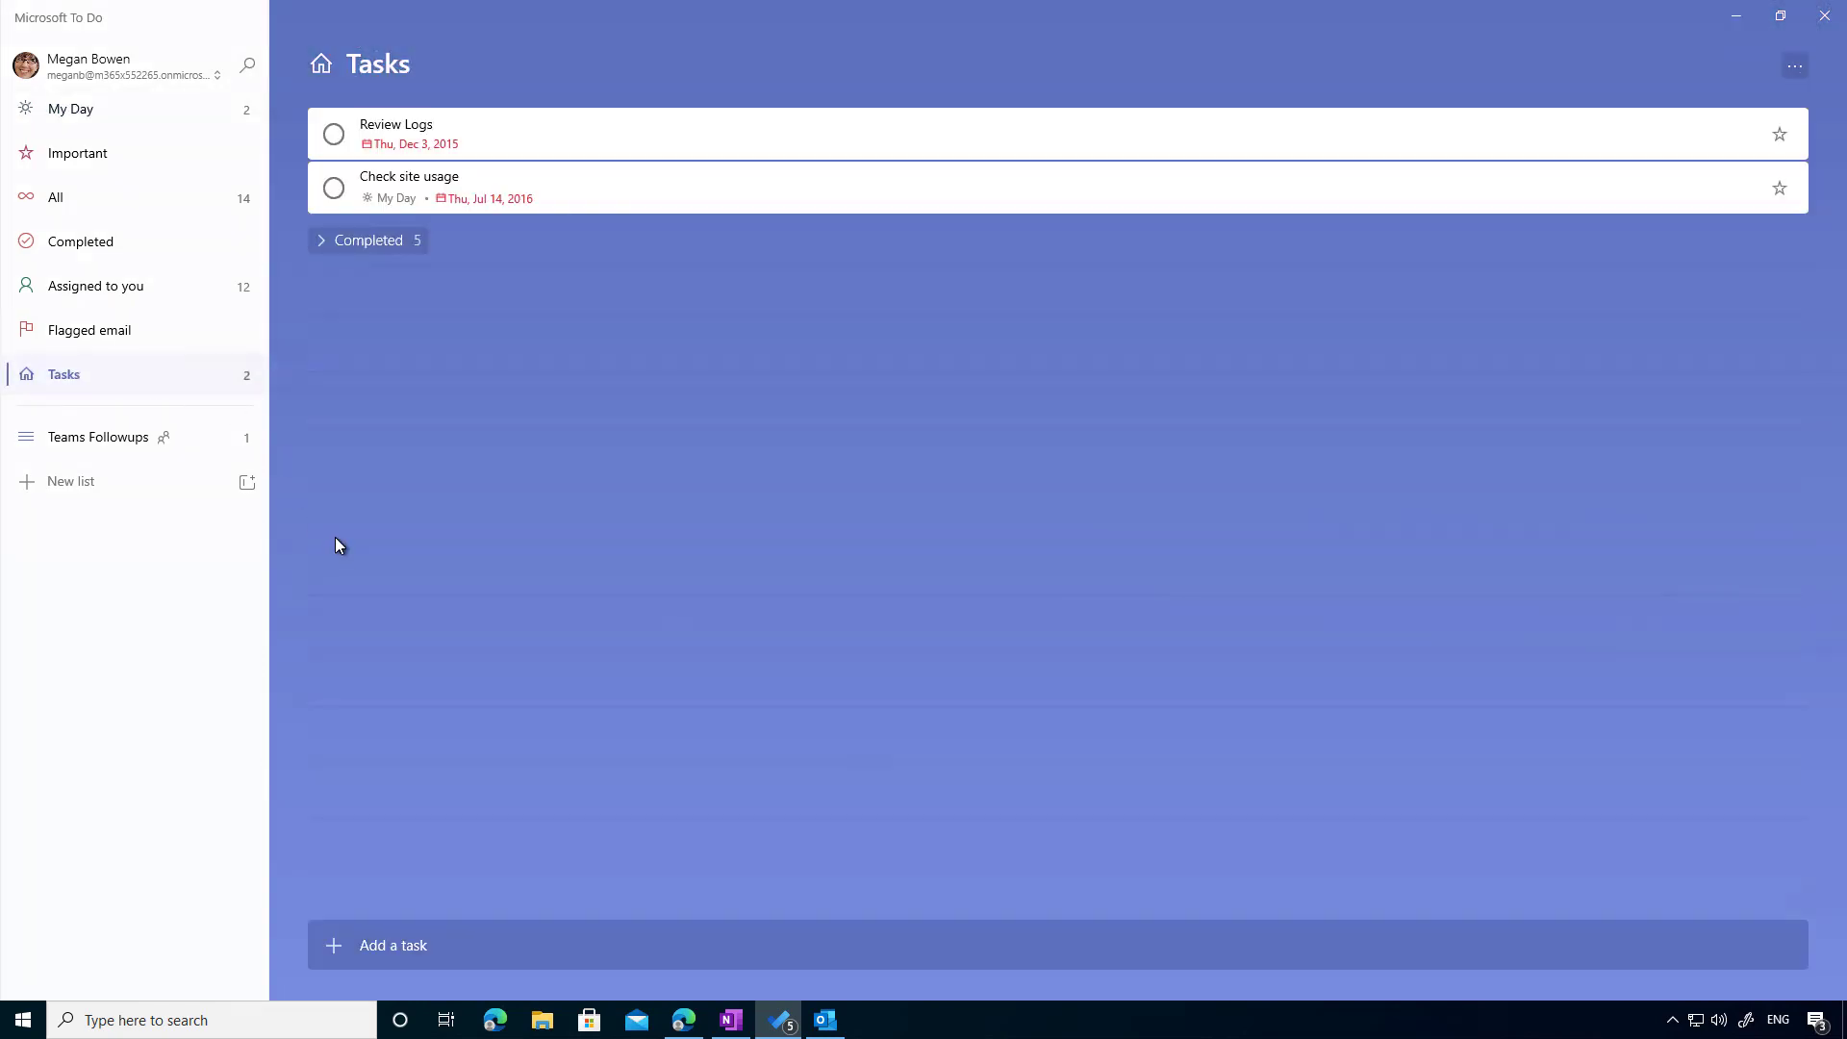
click(218, 72)
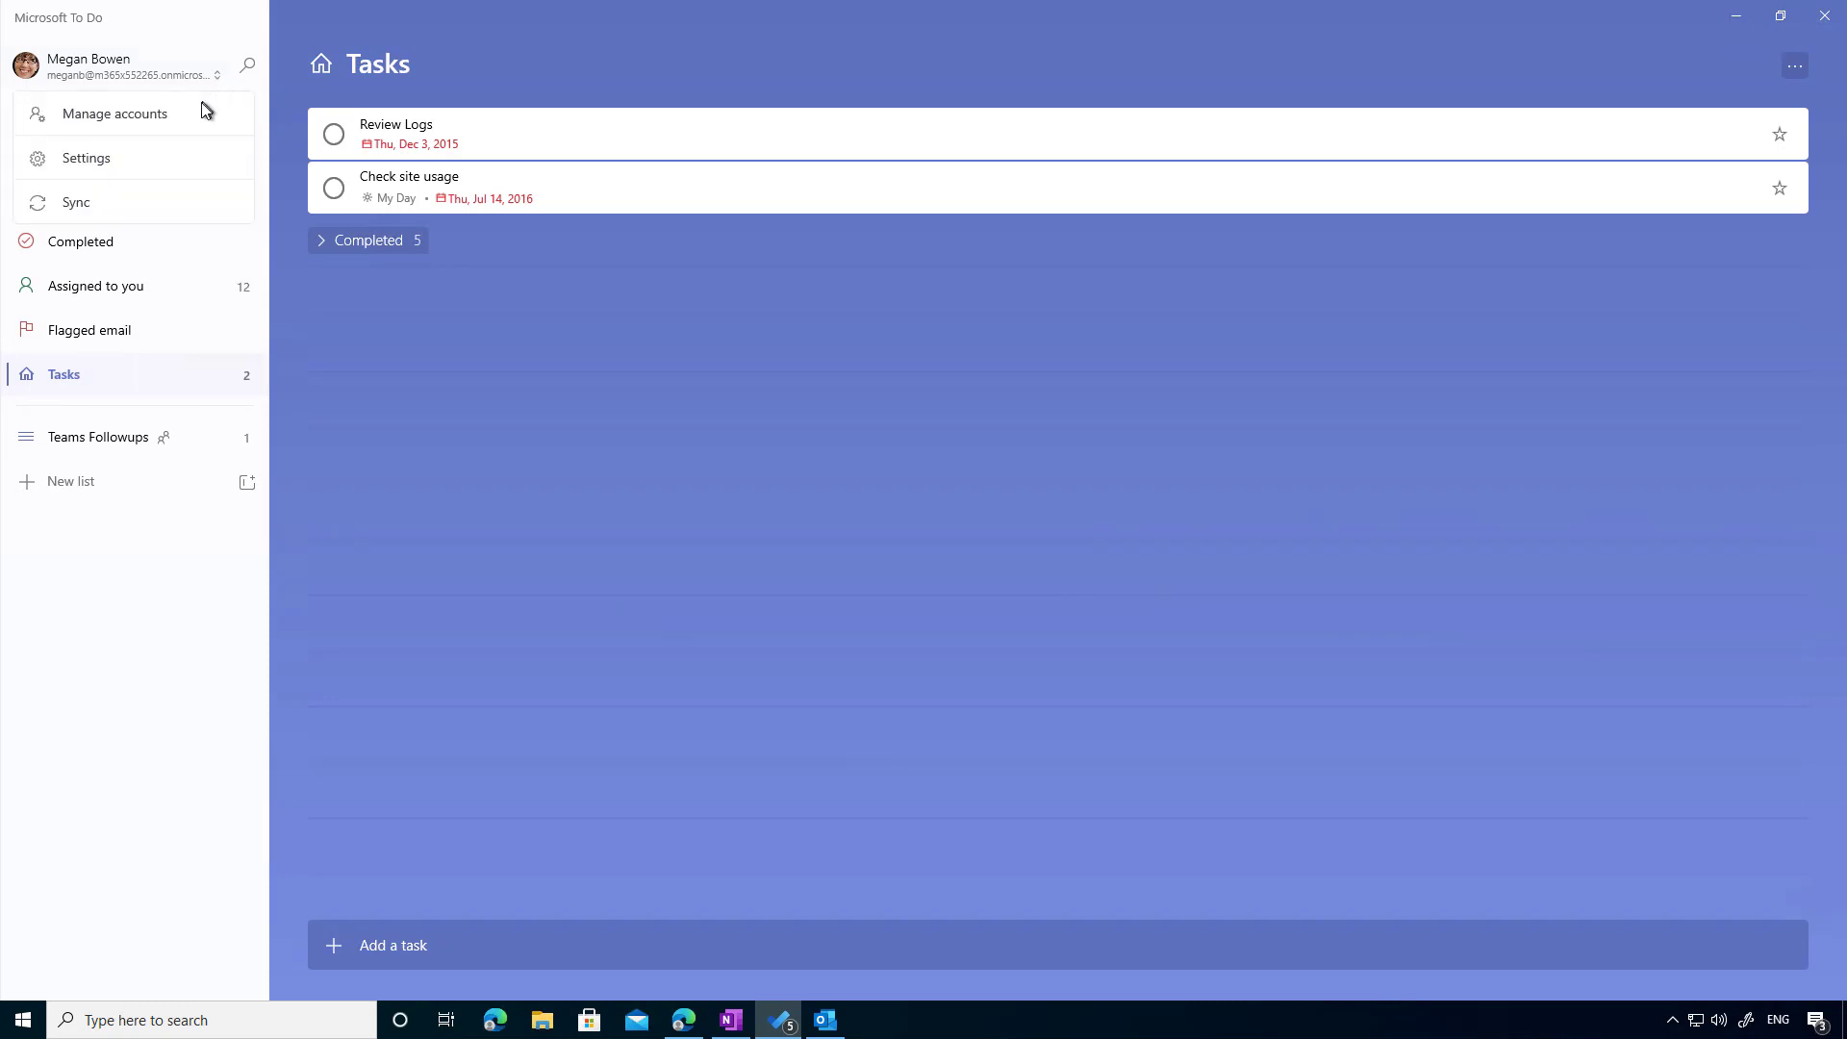
click(69, 200)
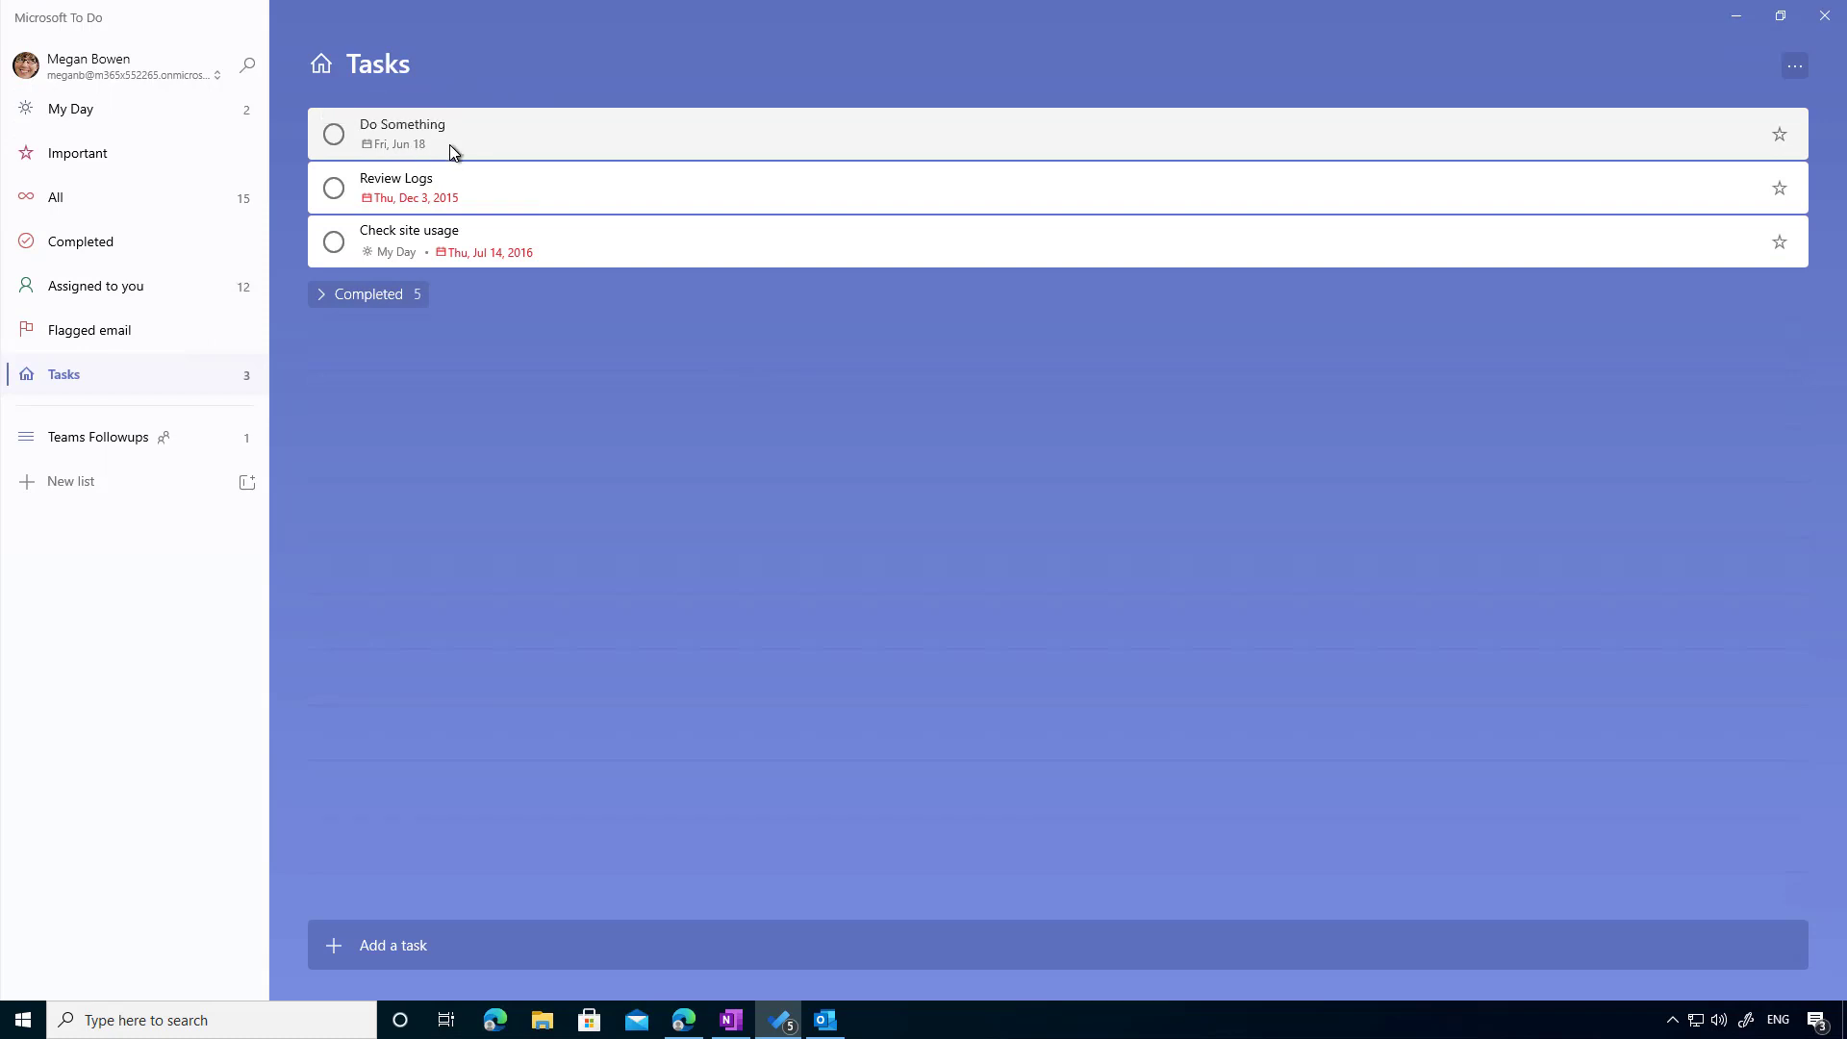
- Add the Do Something task to My Day and view it in the My Day list
click(534, 137)
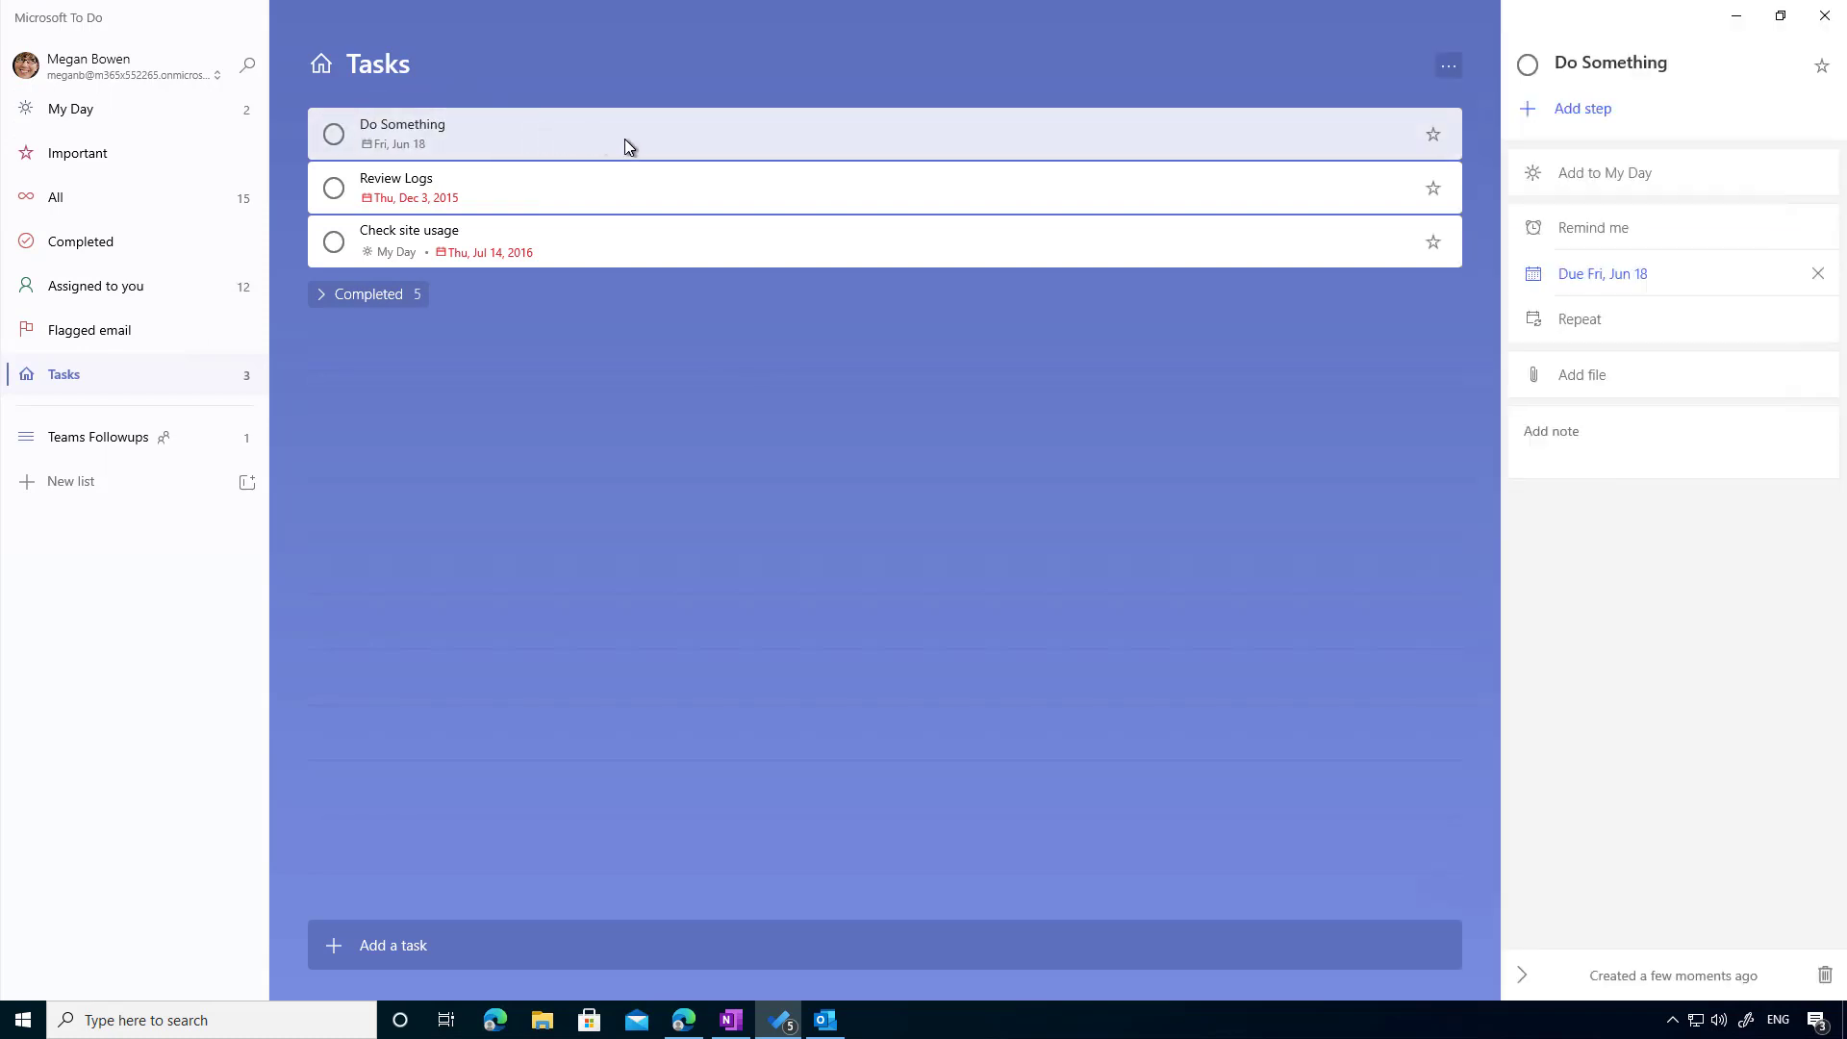
click(1601, 178)
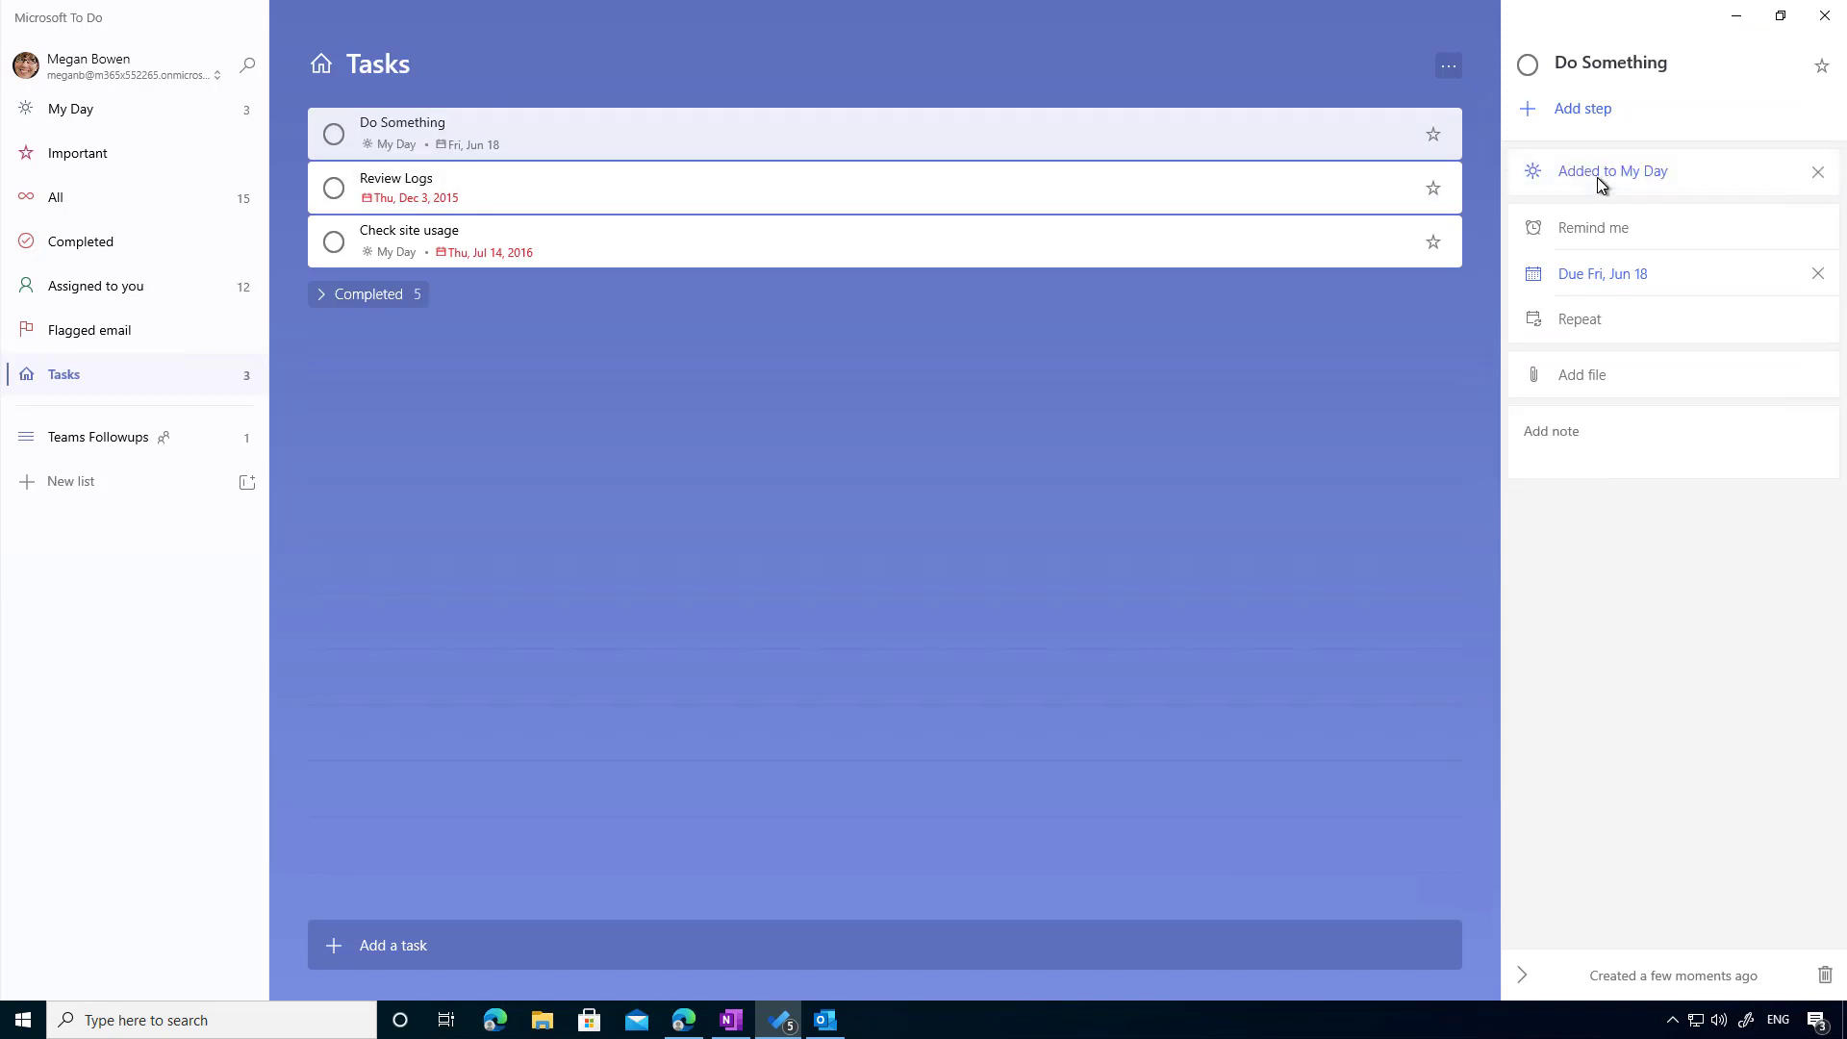
click(197, 108)
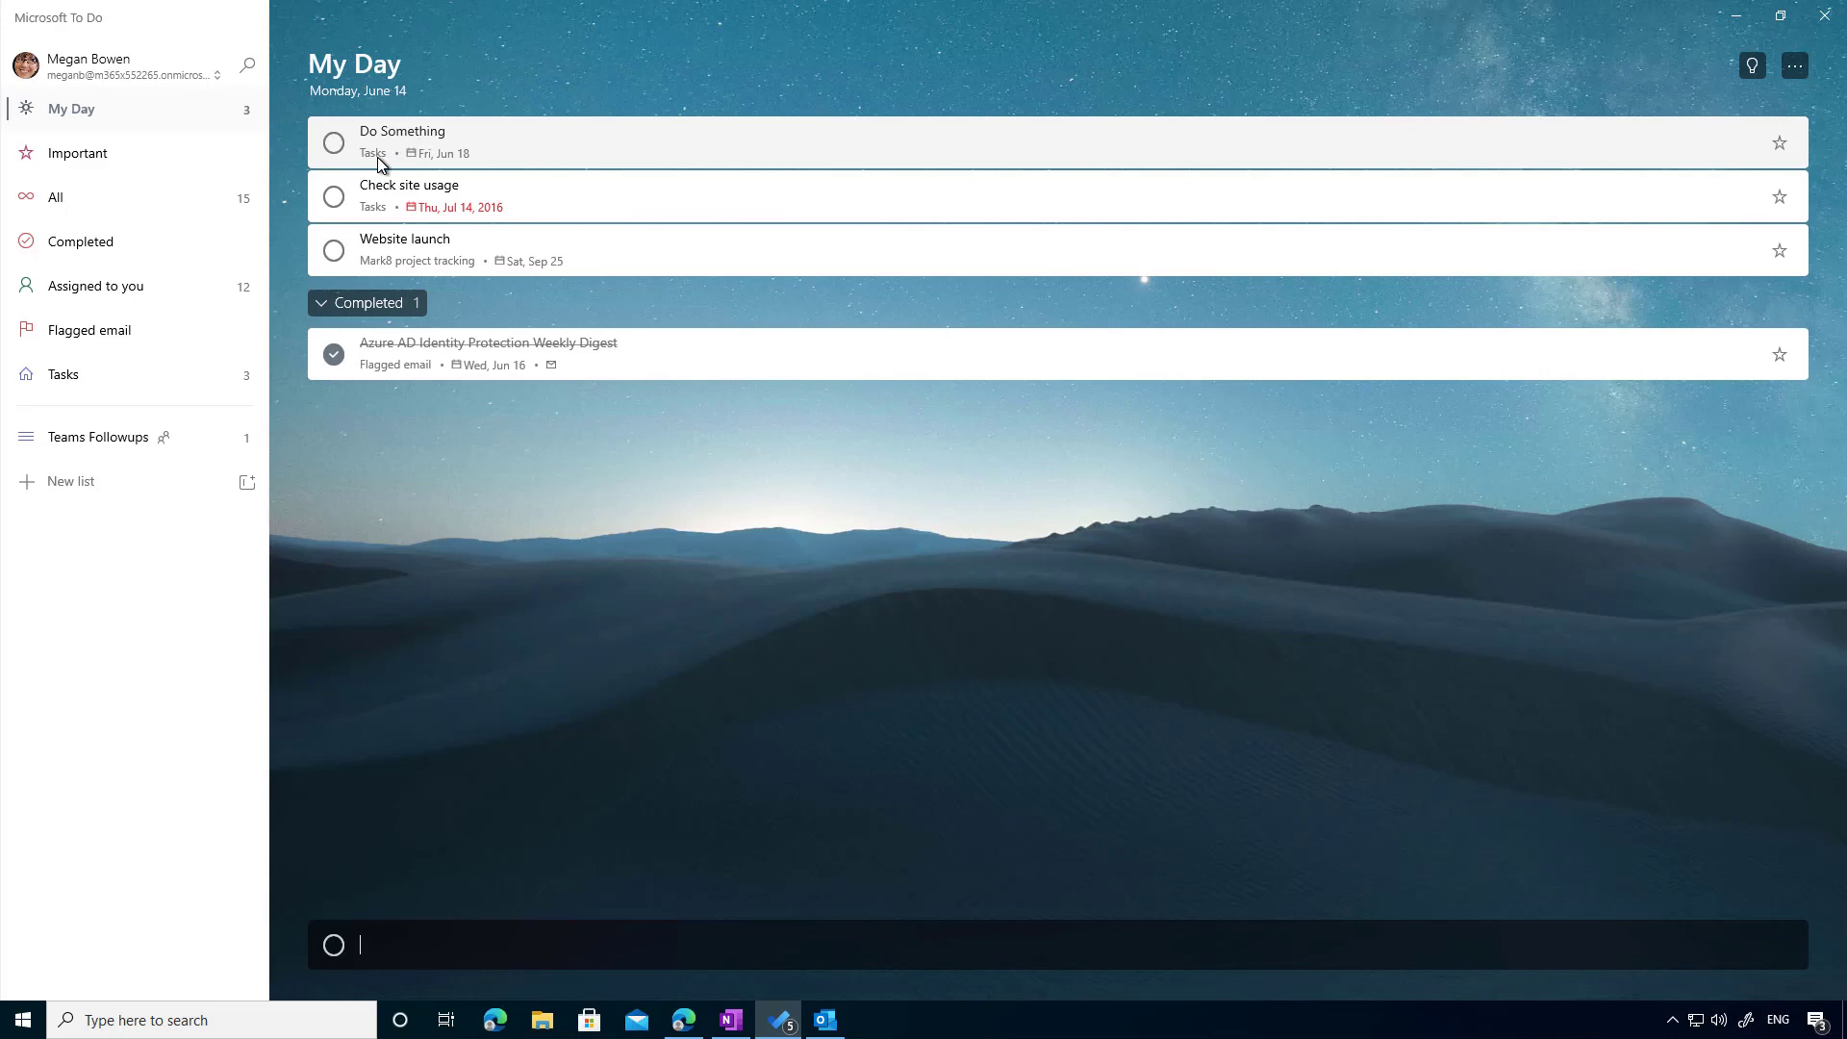
- Switch to Outlook, open the Do Something task from the To-Do List and mark it complete
click(833, 1016)
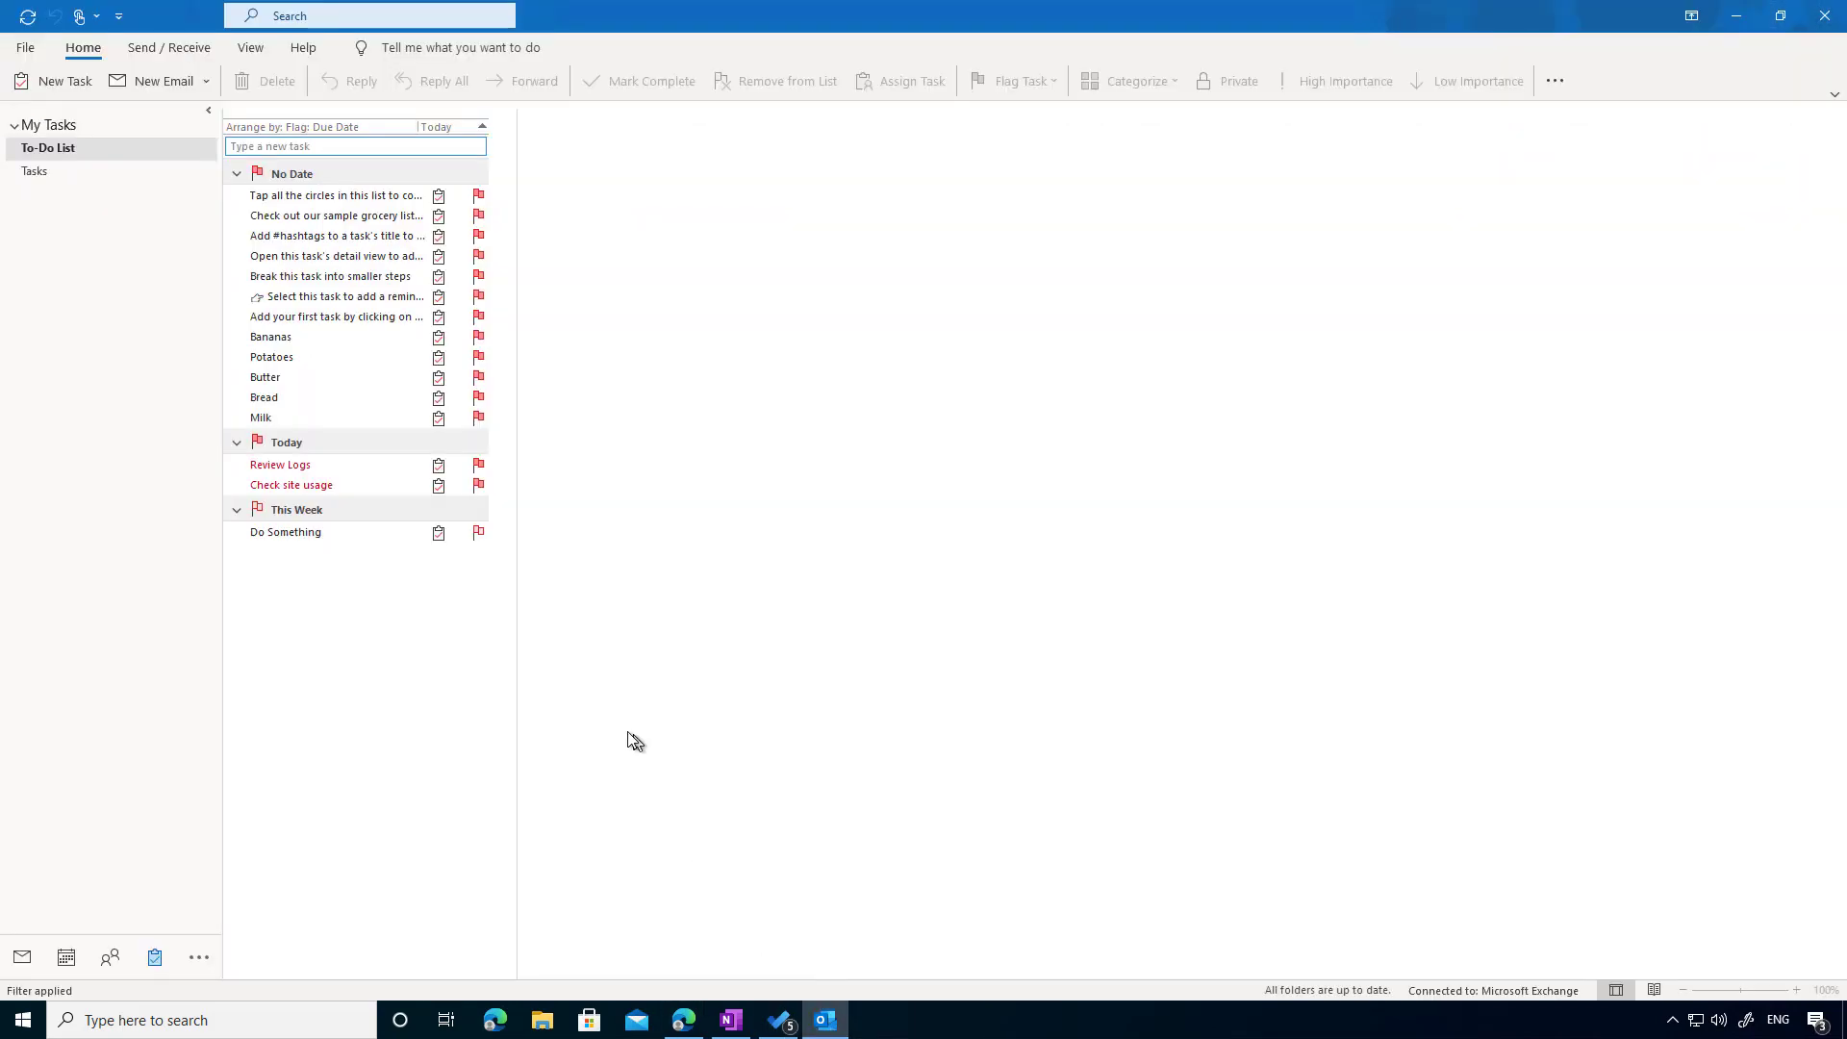
double_click(287, 535)
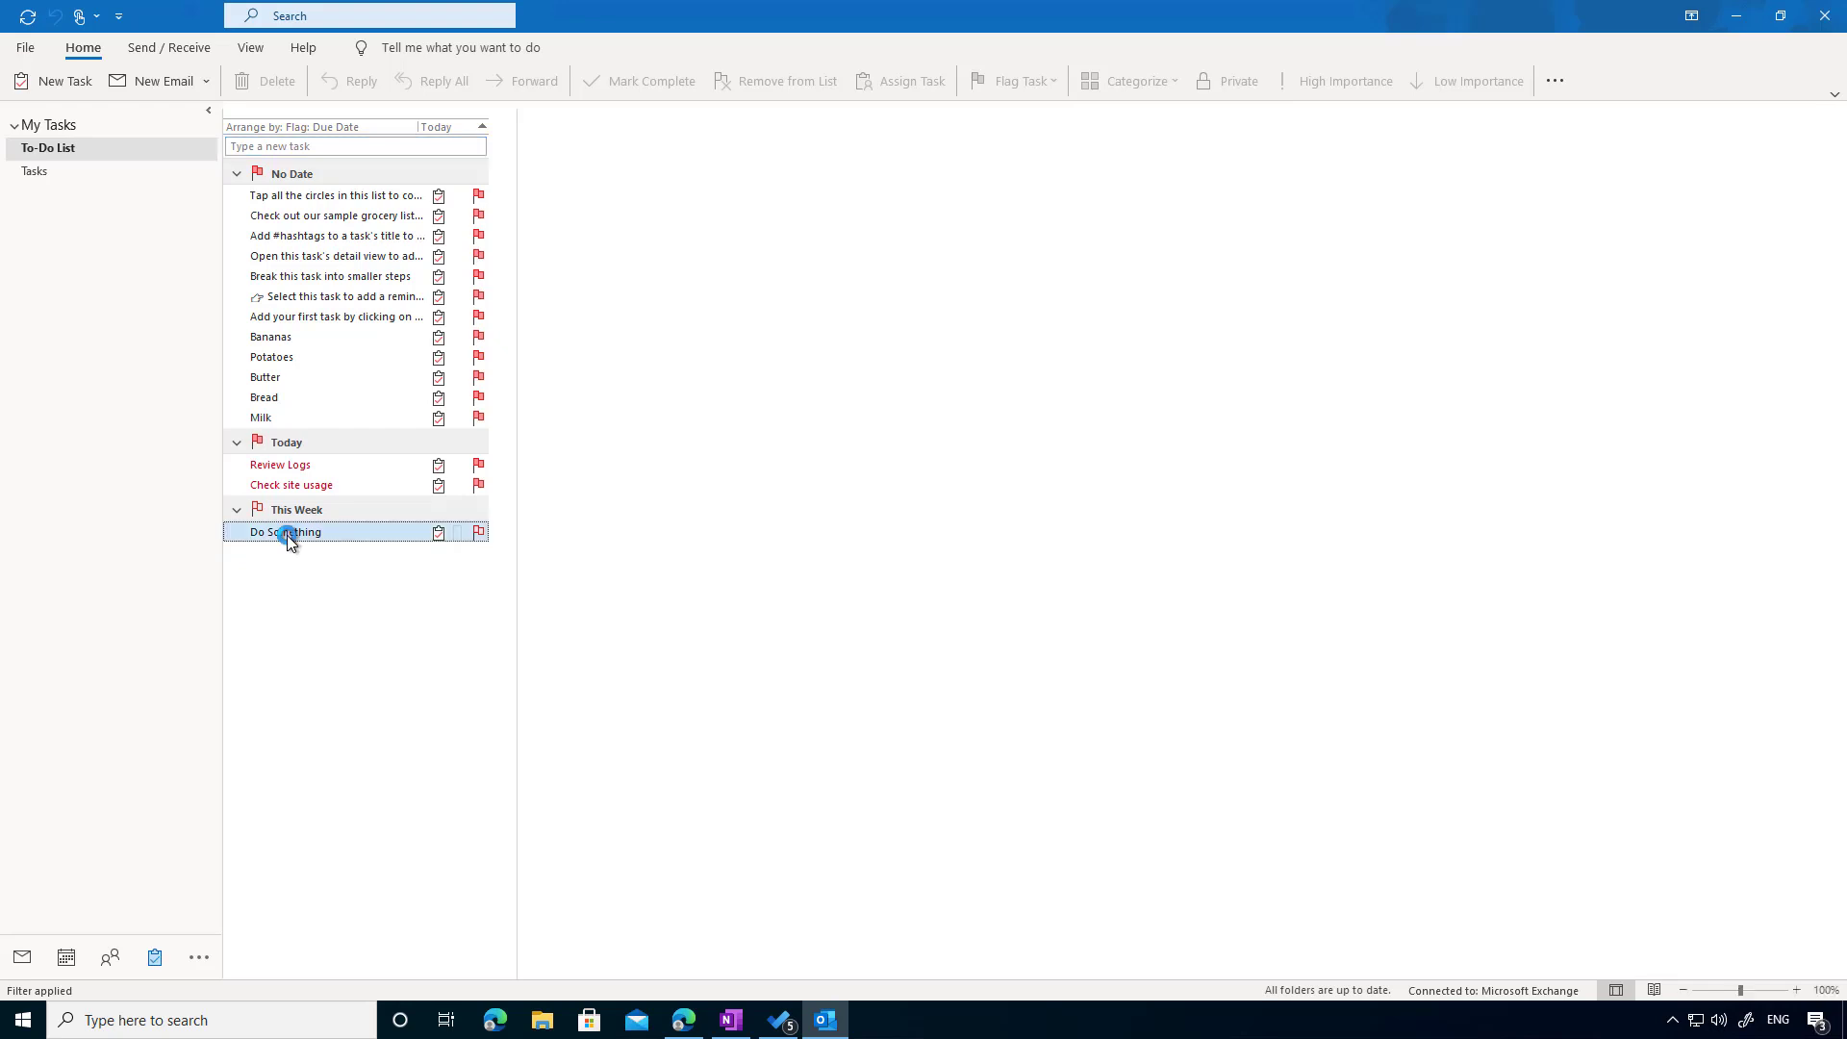
click(706, 187)
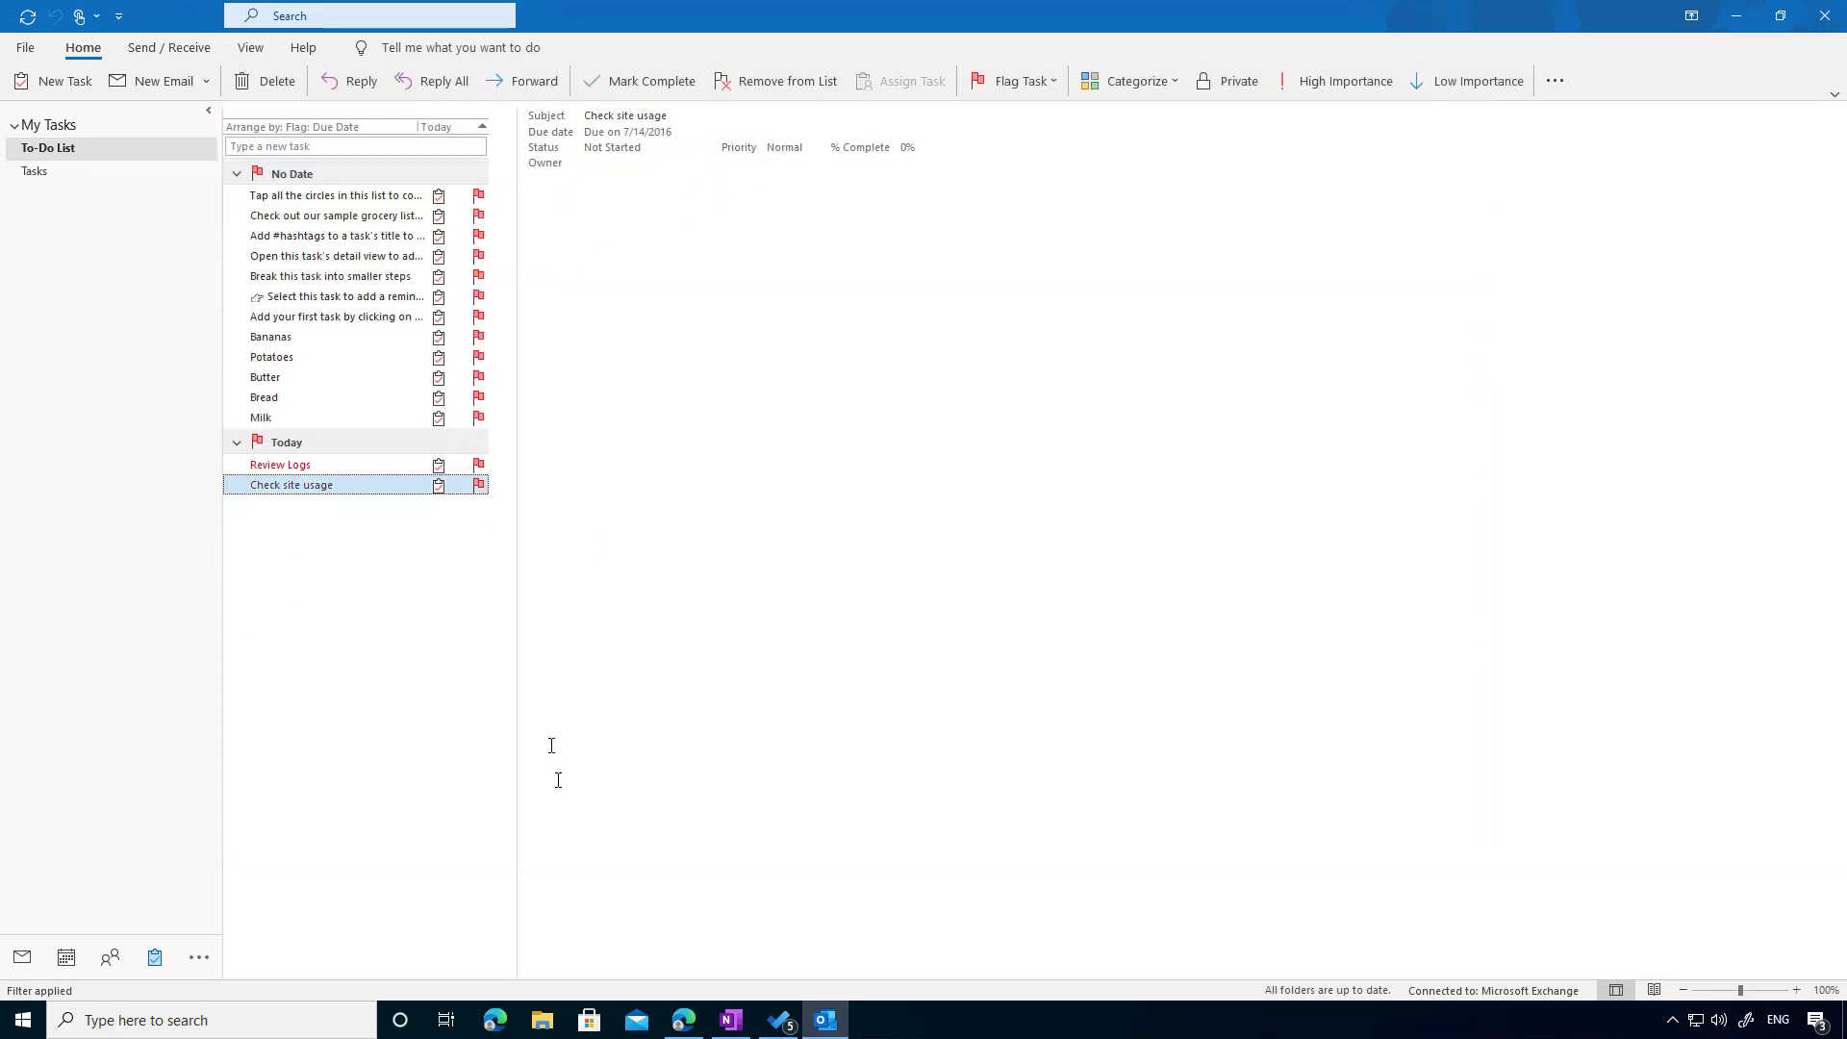
- Return to Microsoft To Do and sync the account to update the Do Something task in My Day
click(781, 1022)
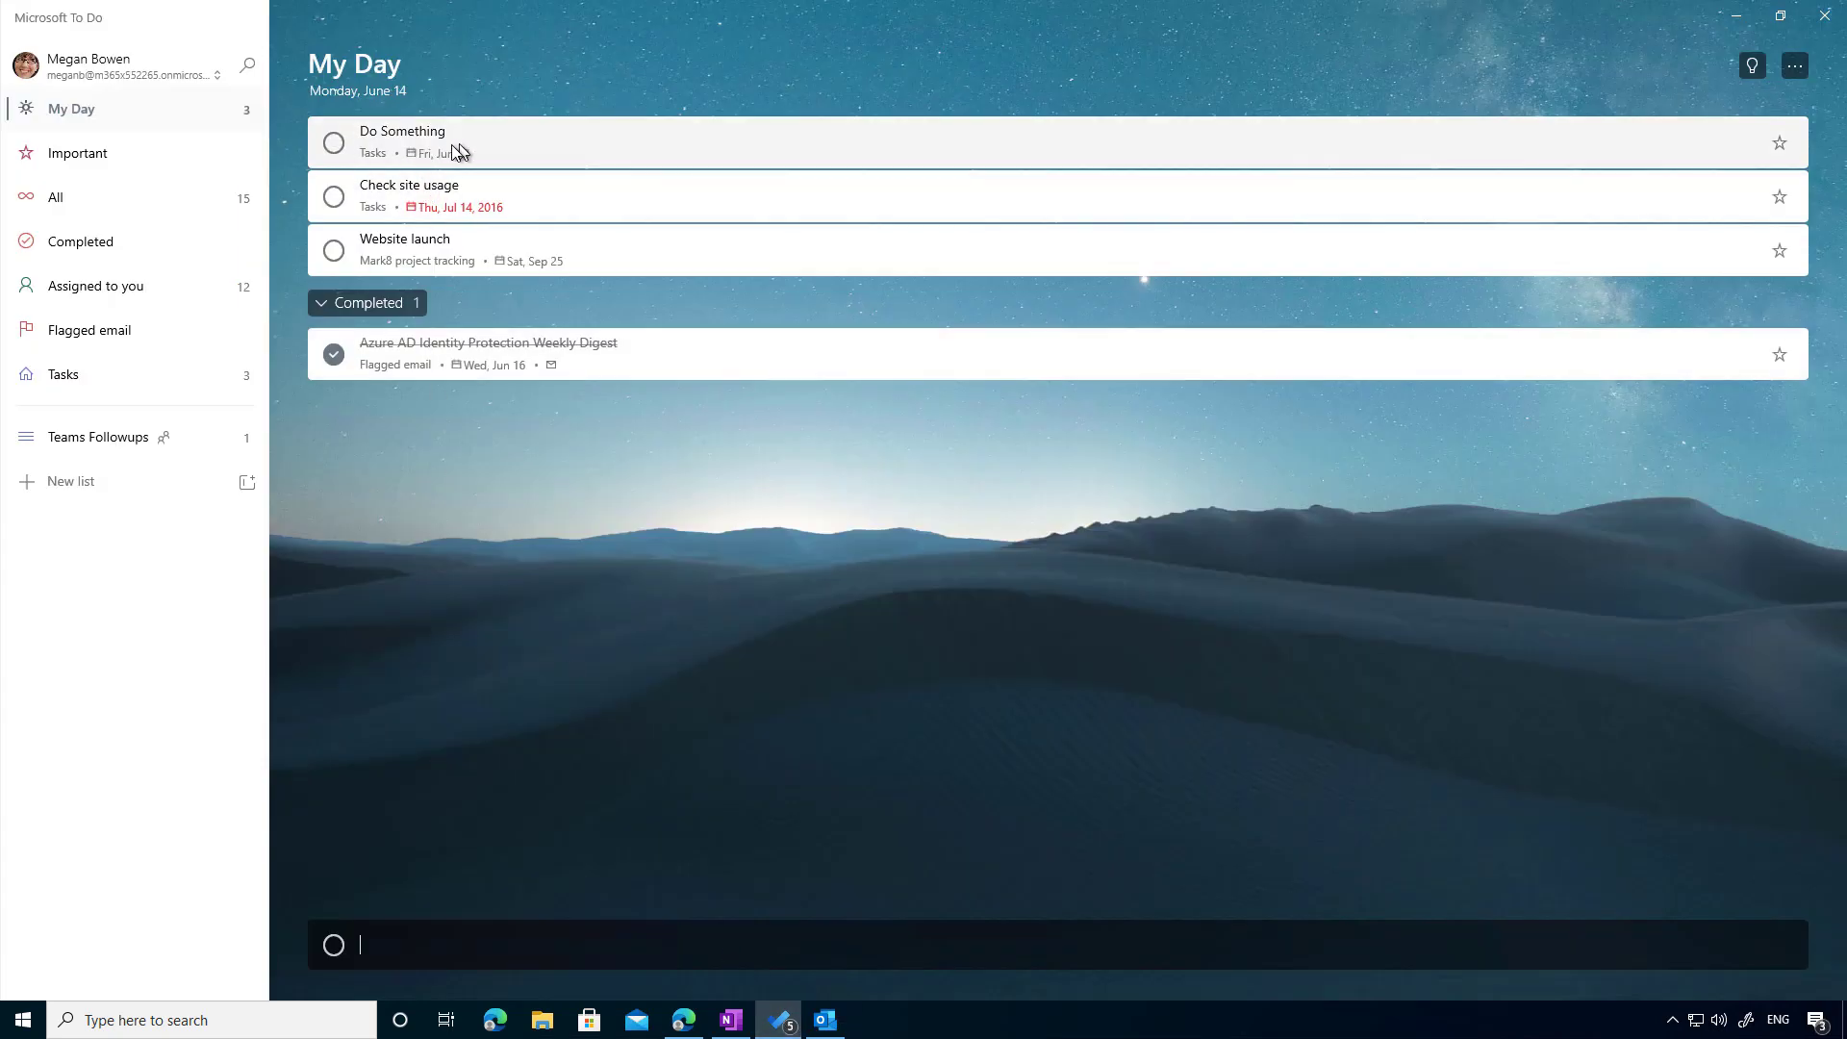
click(221, 77)
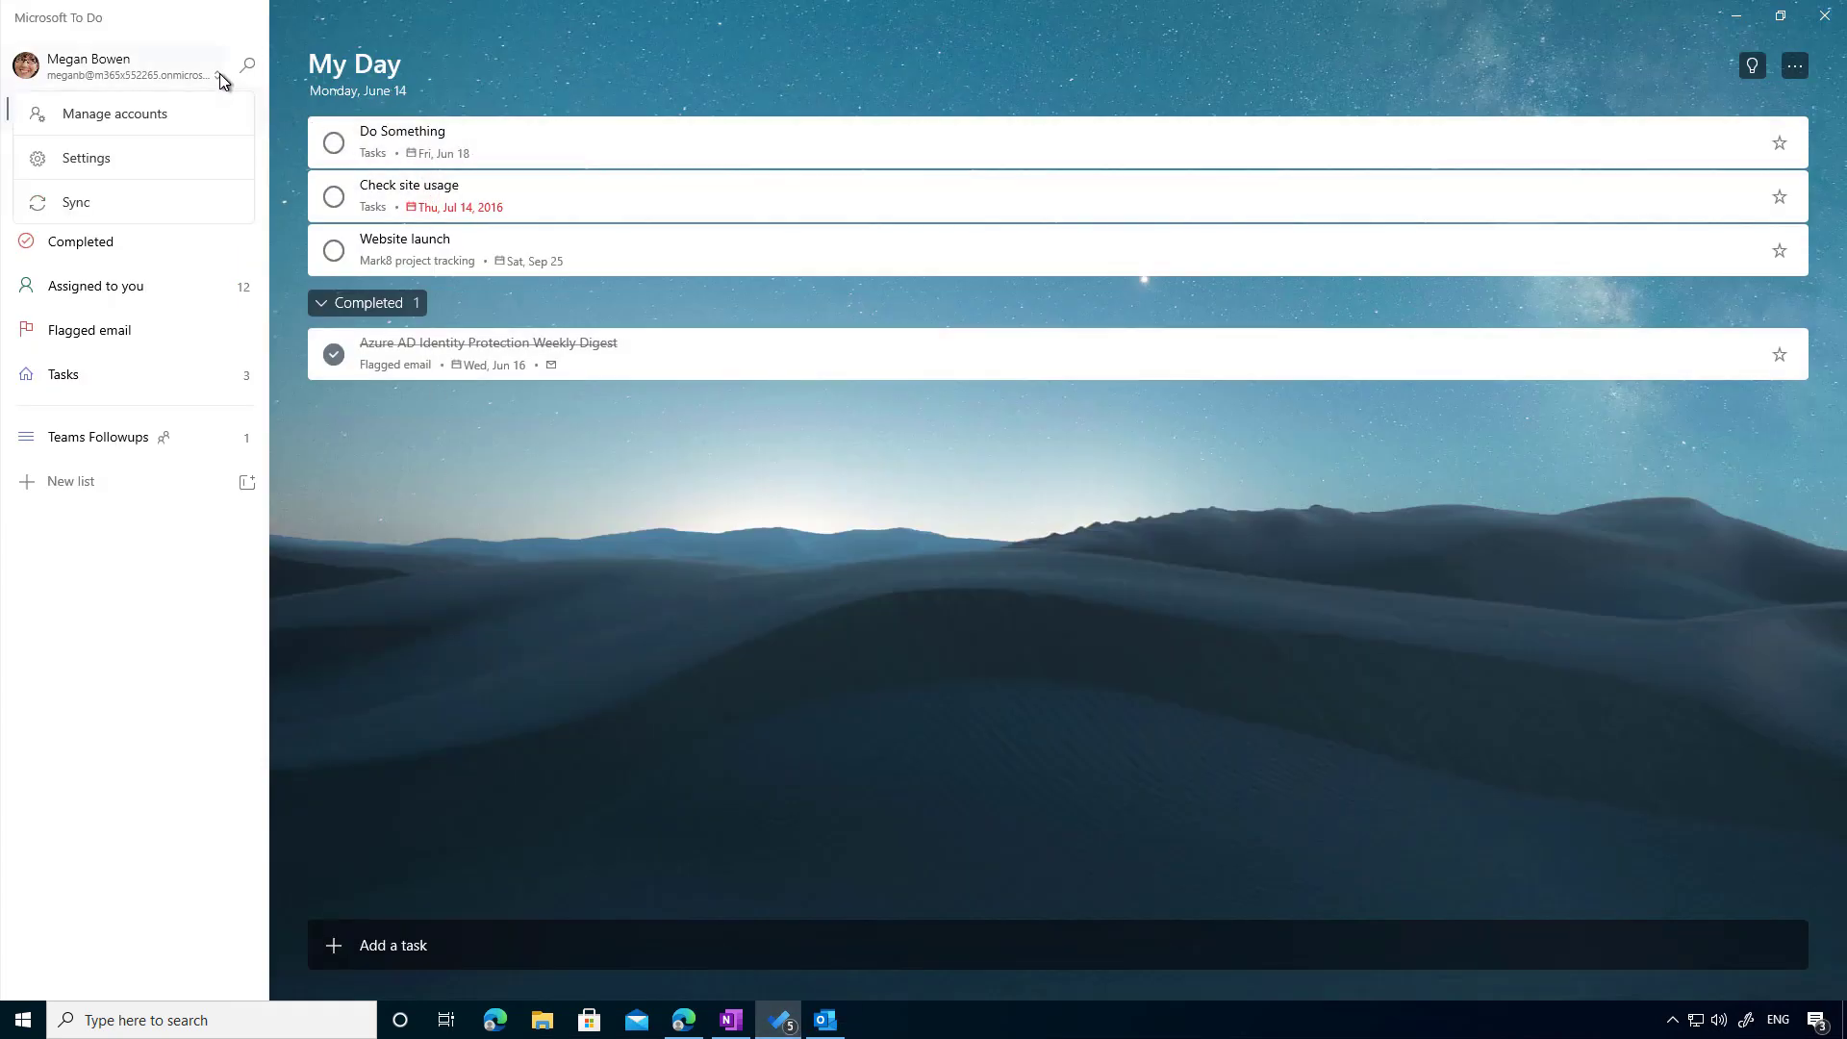
click(86, 202)
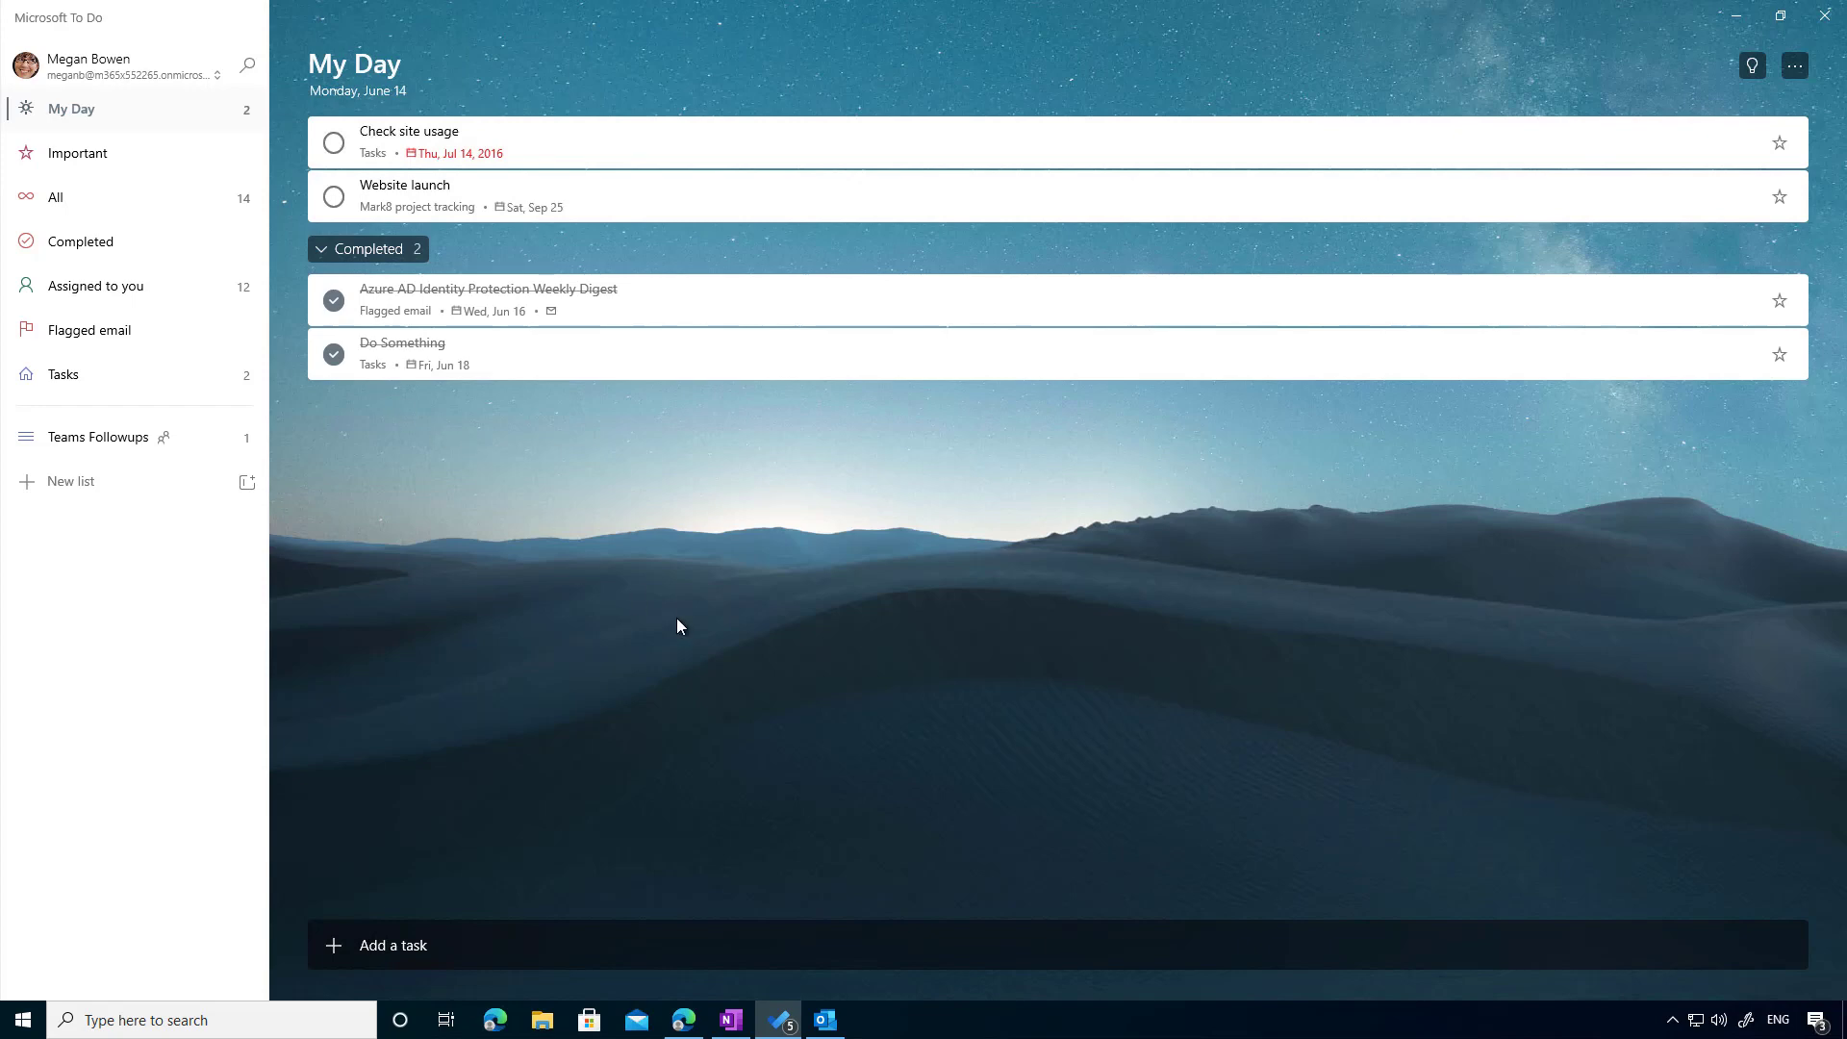
- Switch to OneNote and create a custom Outlook task from the bullet "Make checking ToDo a Priority" on the Microsoft ToDo page
click(733, 1022)
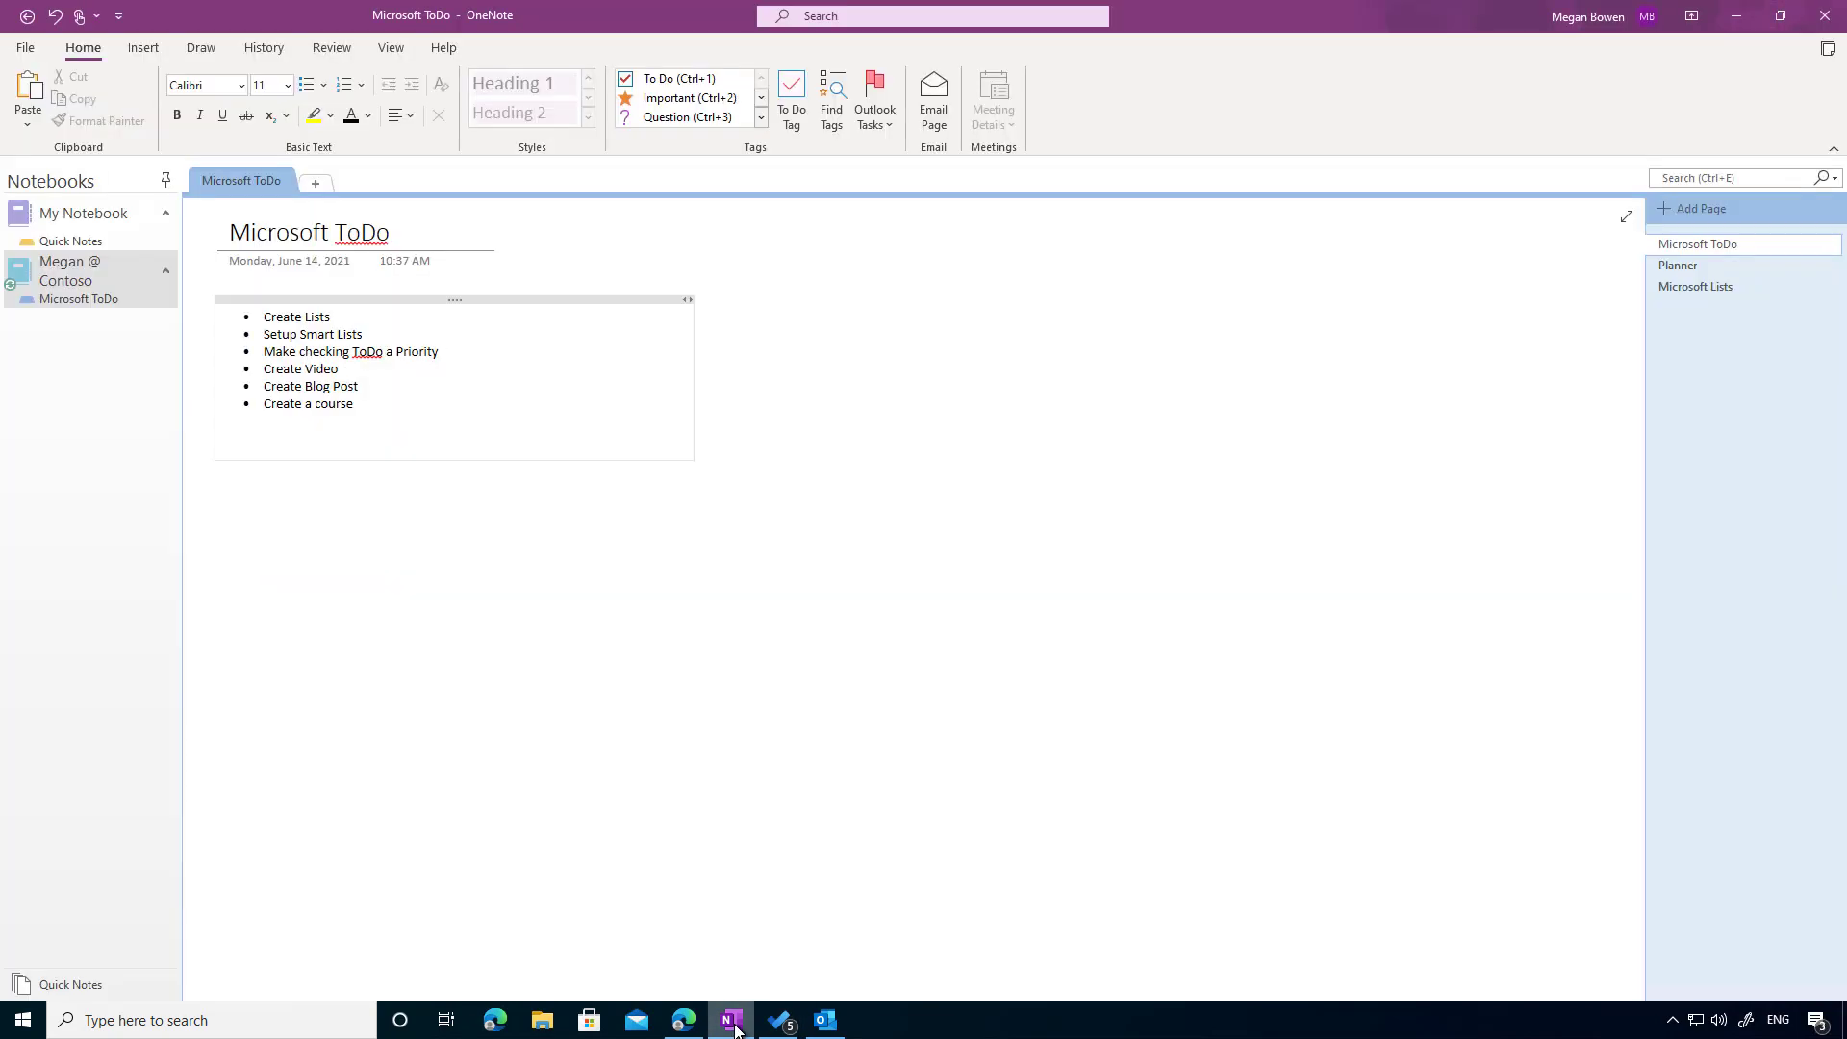
mouse_move(759, 1018)
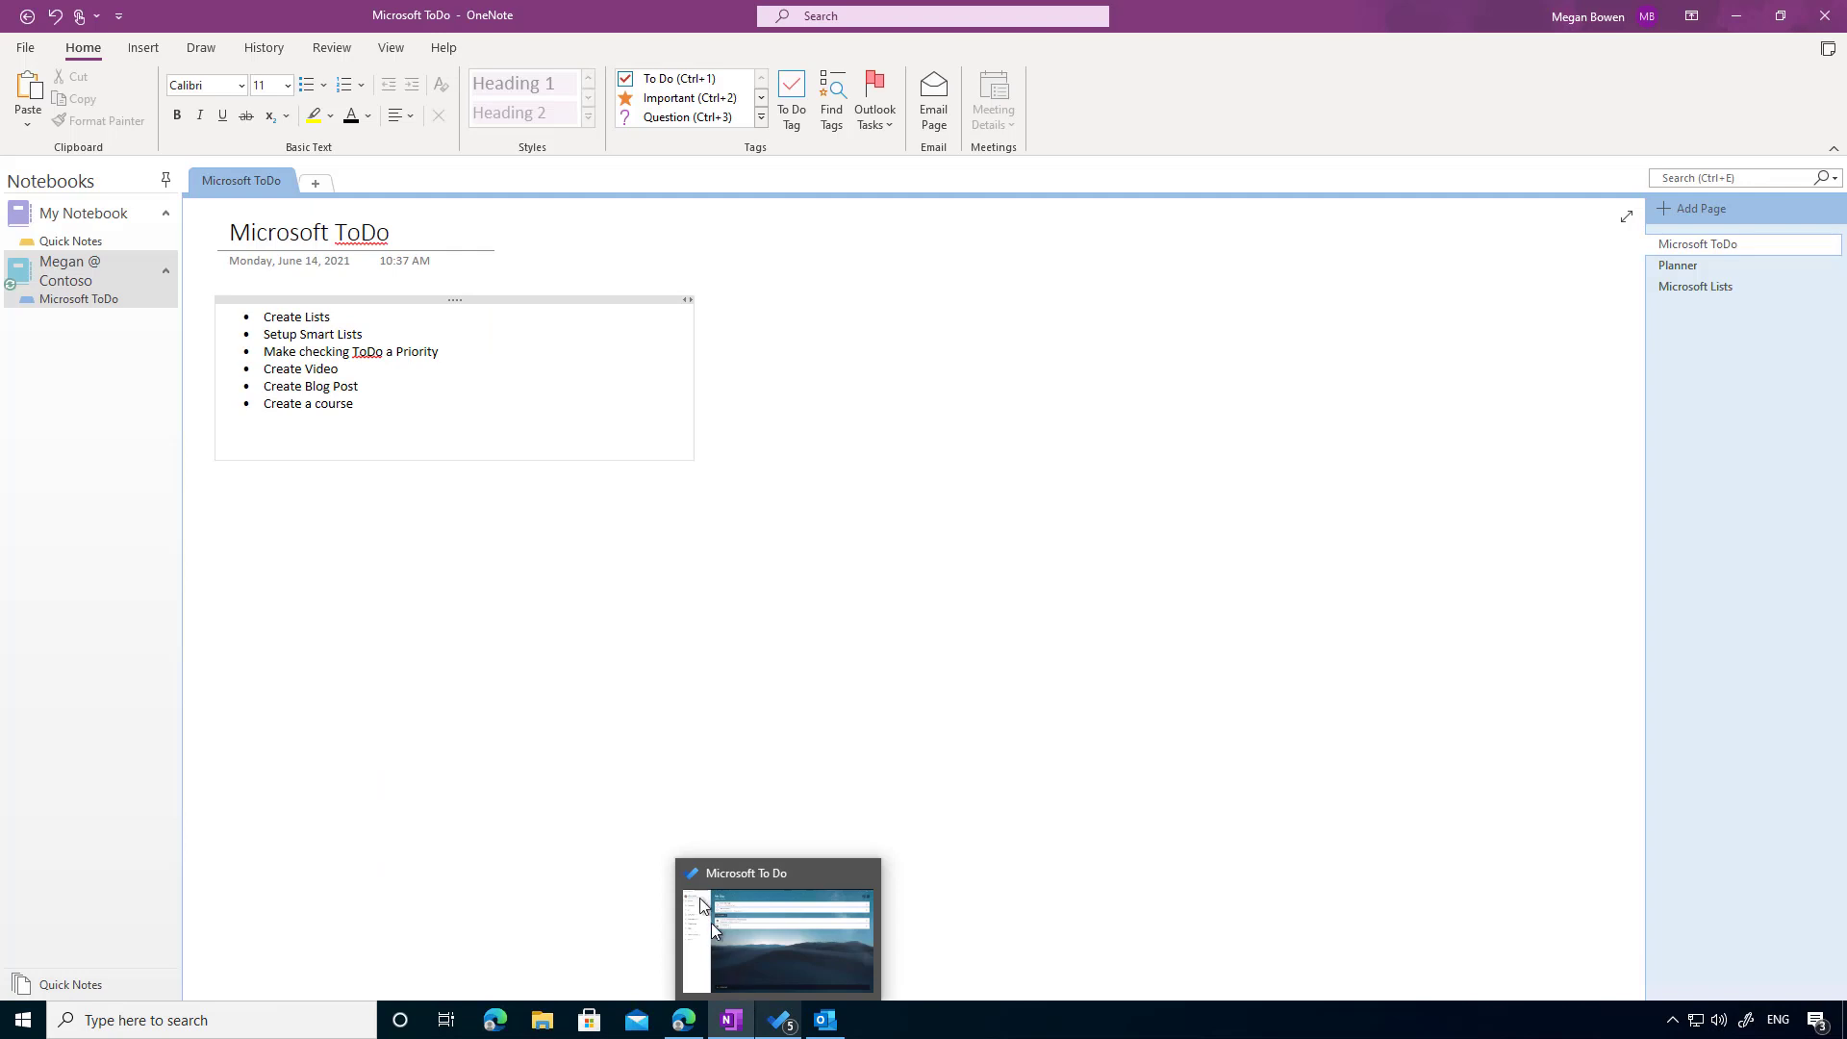
click(578, 639)
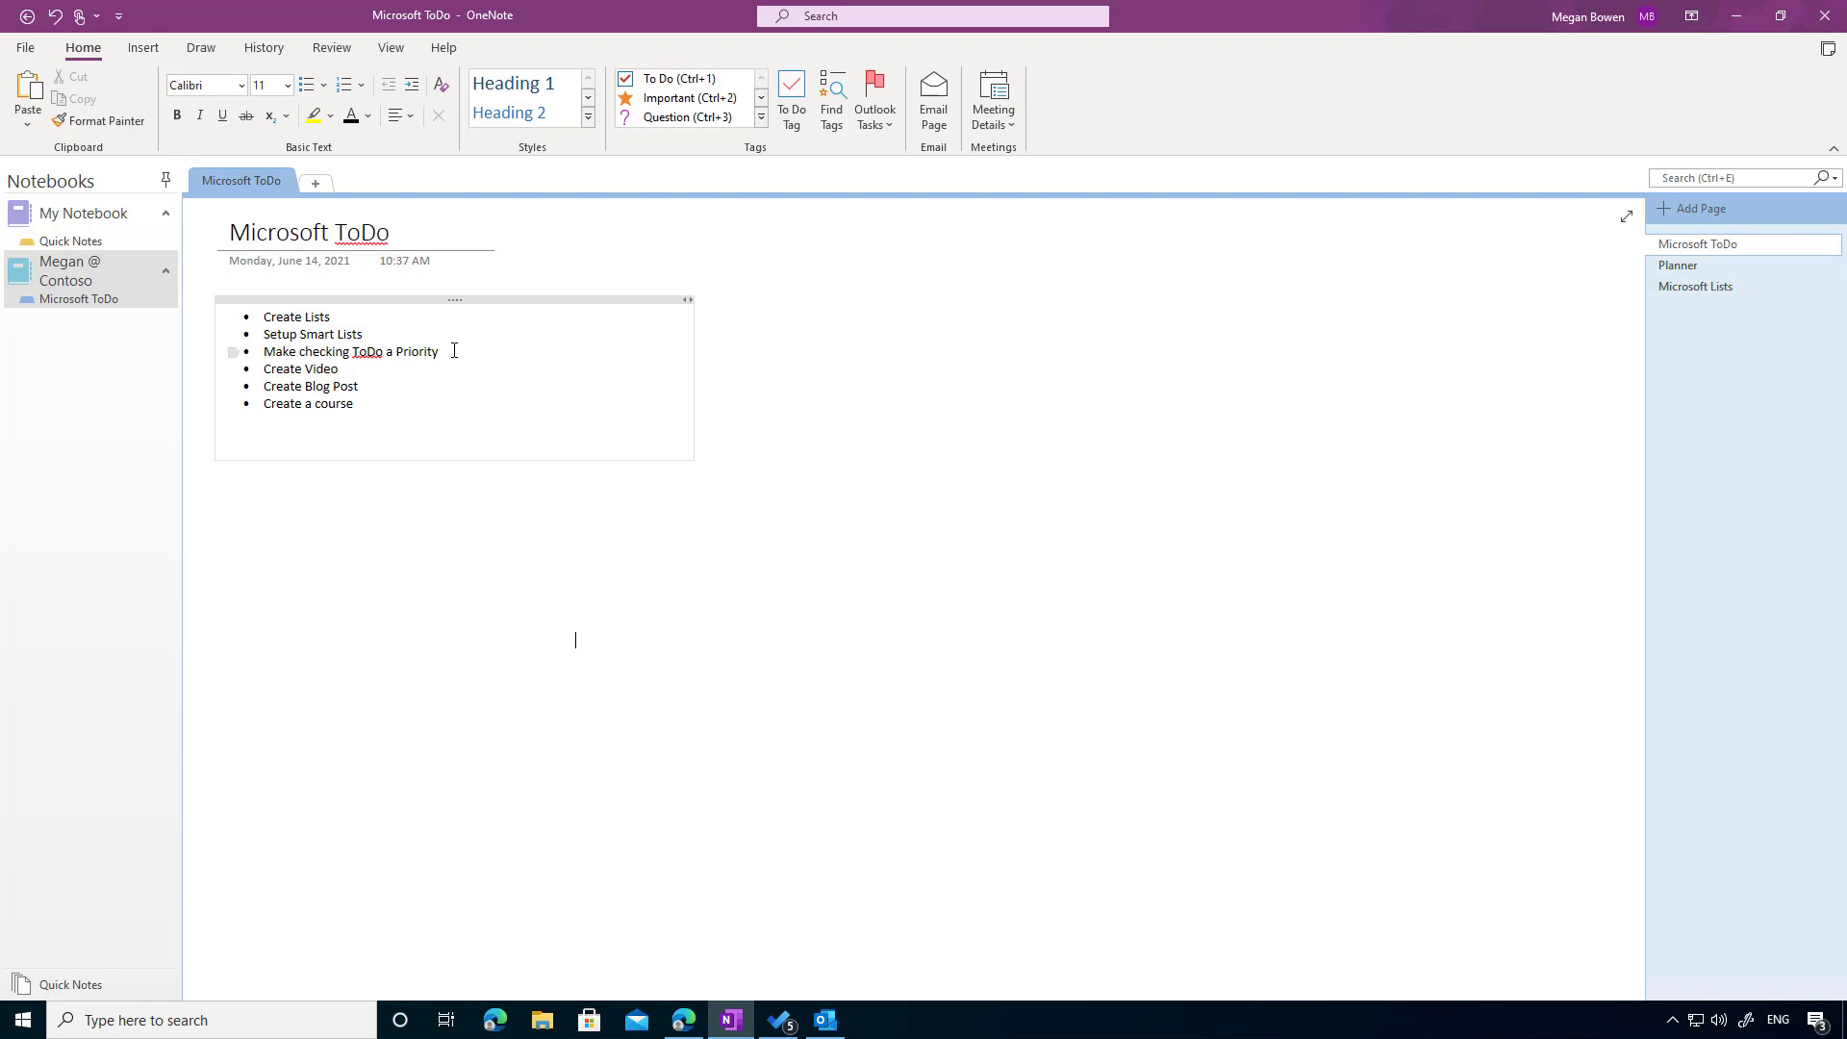
drag(298, 348, 267, 348)
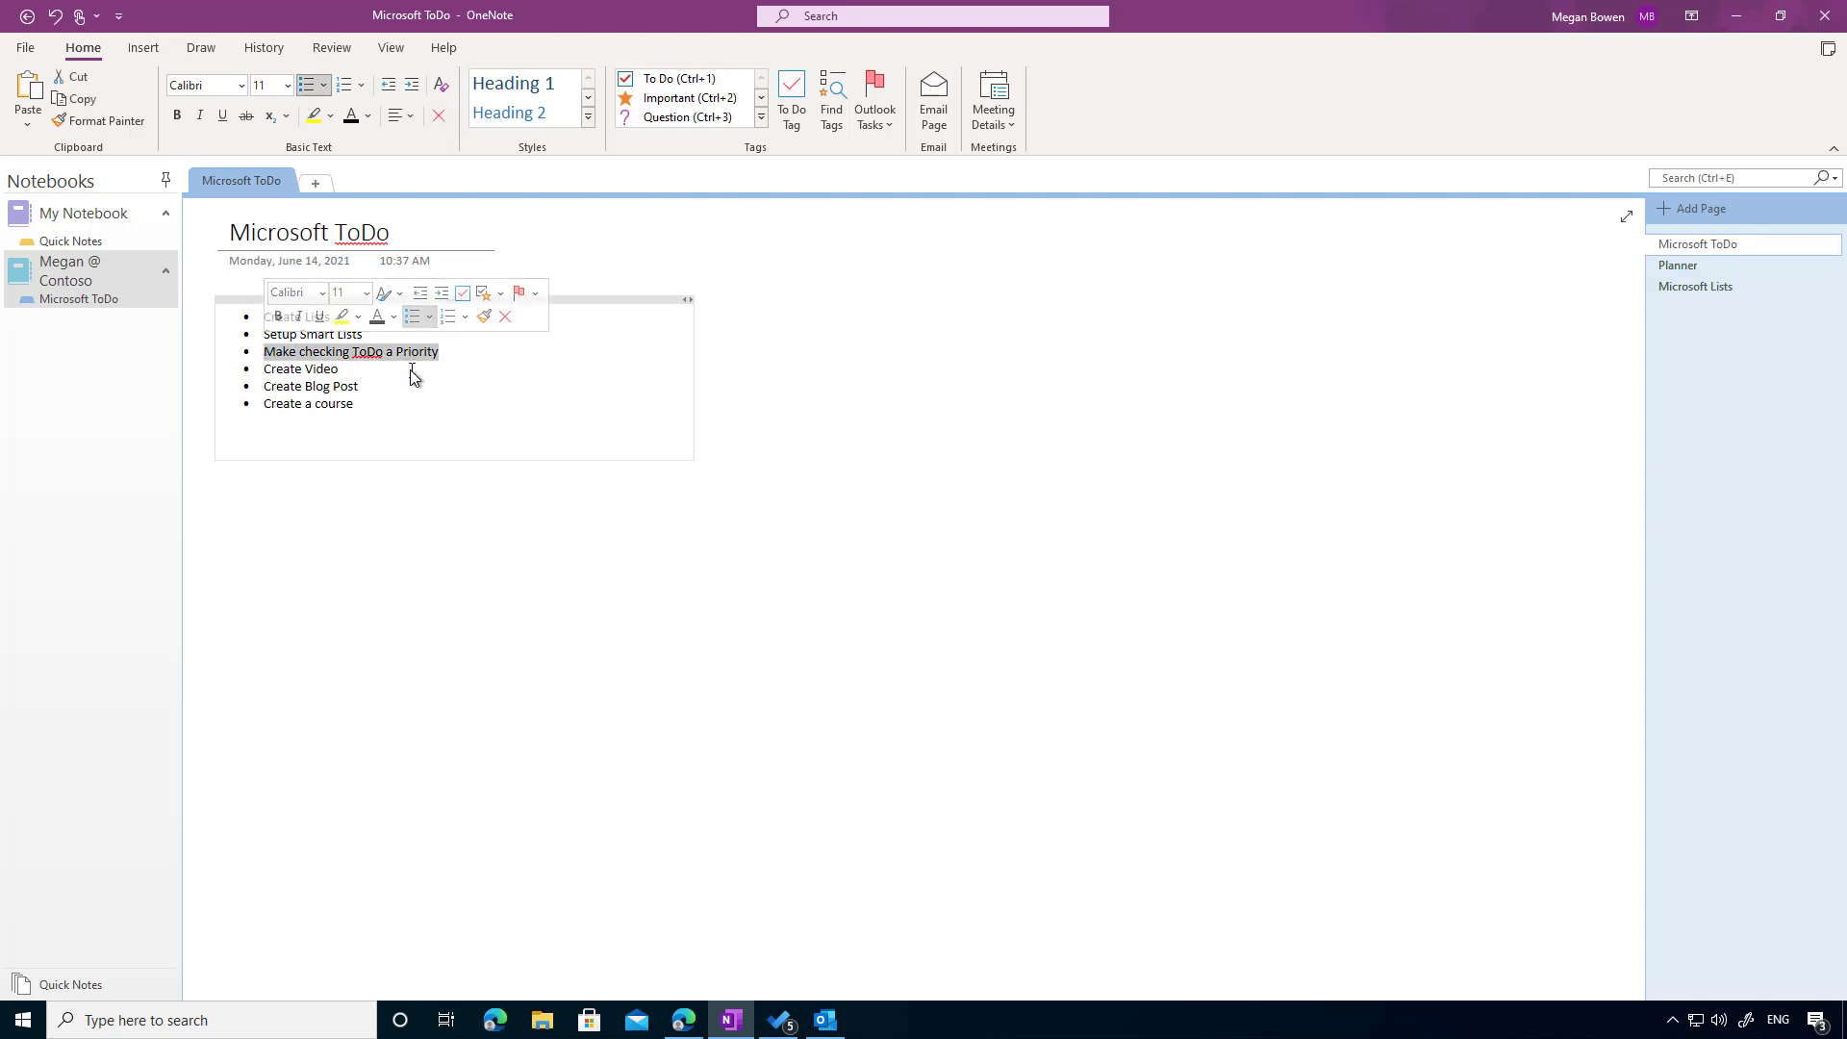
click(885, 131)
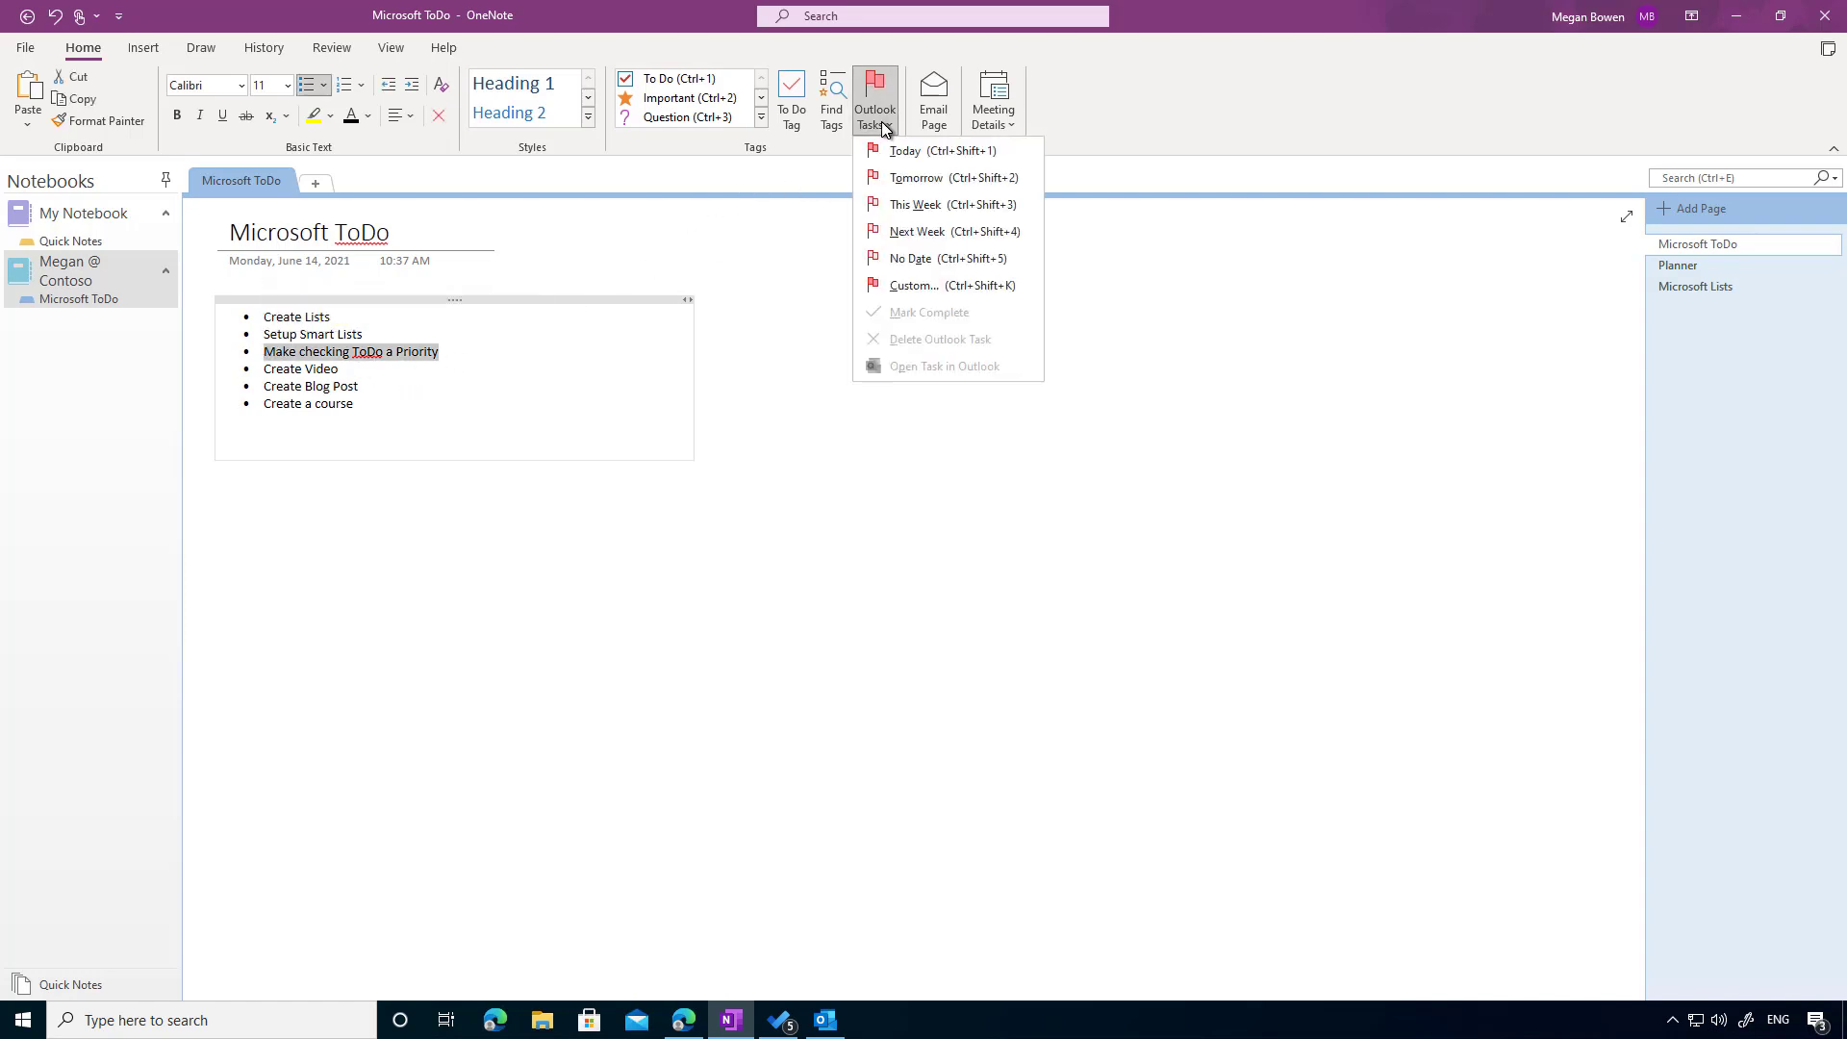
click(921, 285)
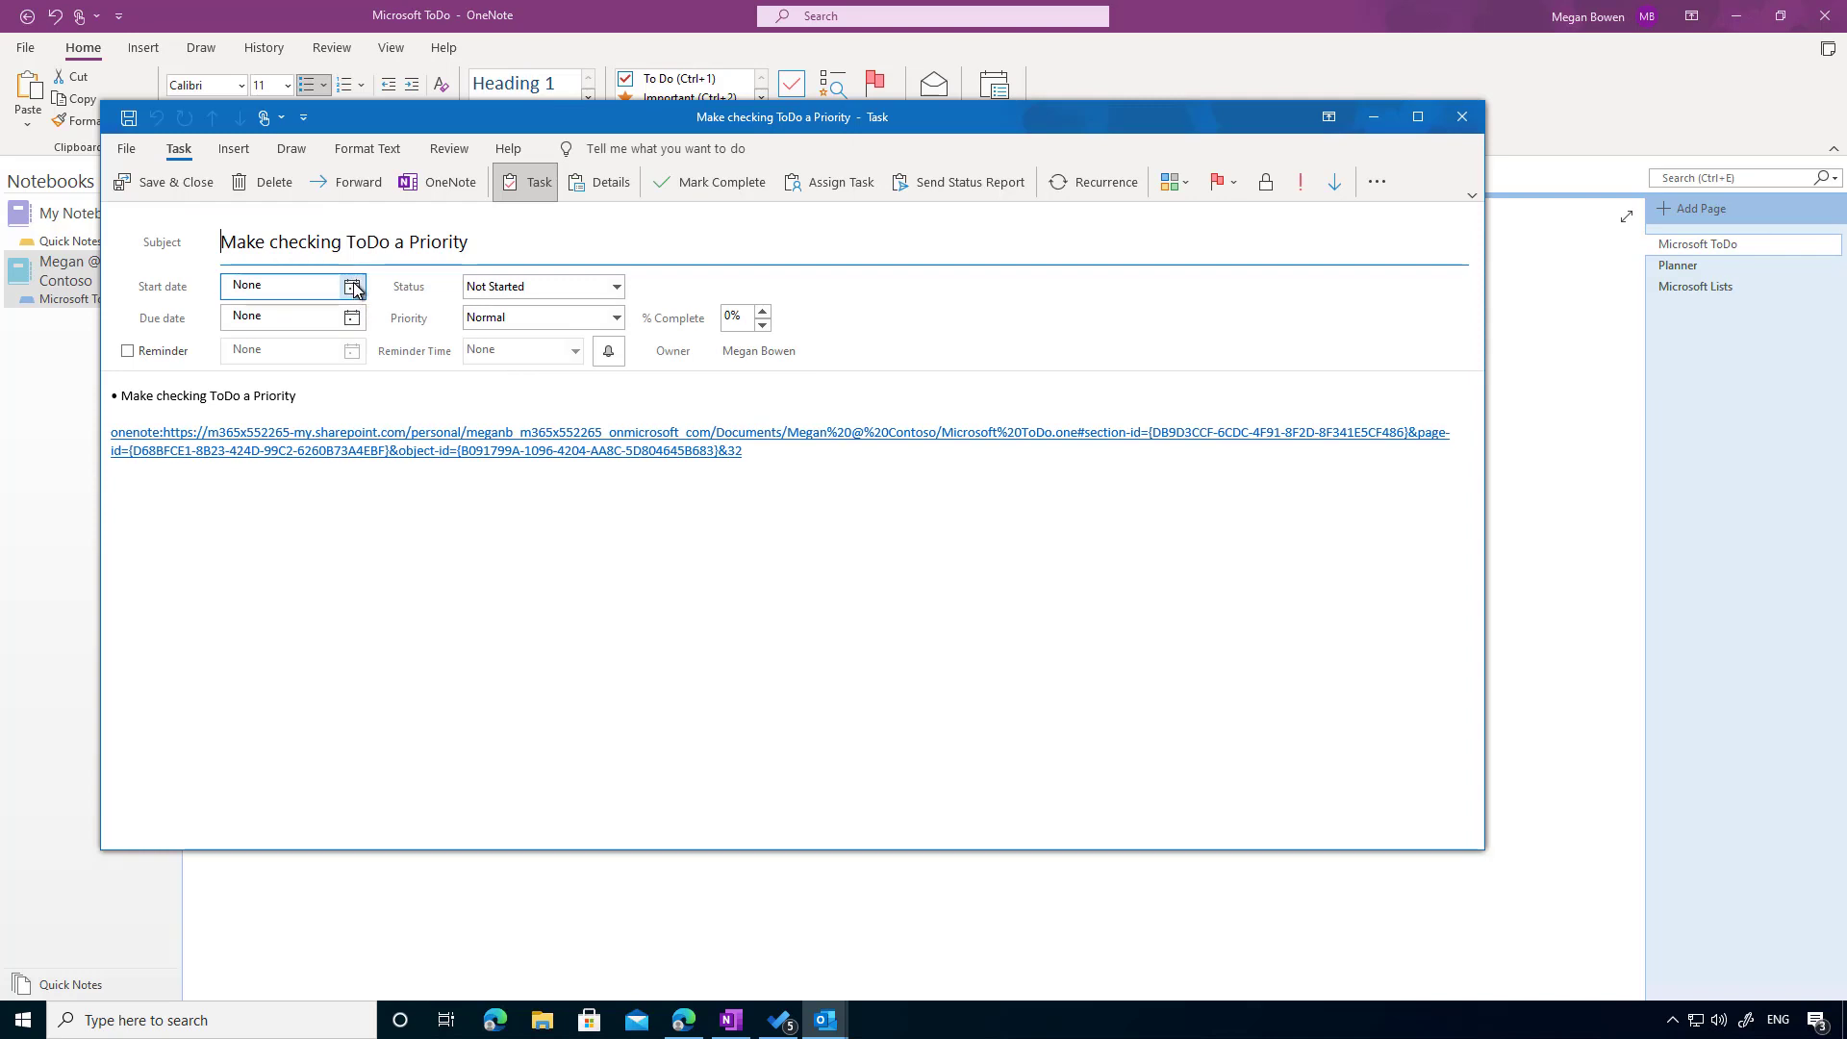
- Set the task's start date to June 14, 2021, due date to June 18, 2021 and priority to High, and save it
click(353, 292)
click(237, 396)
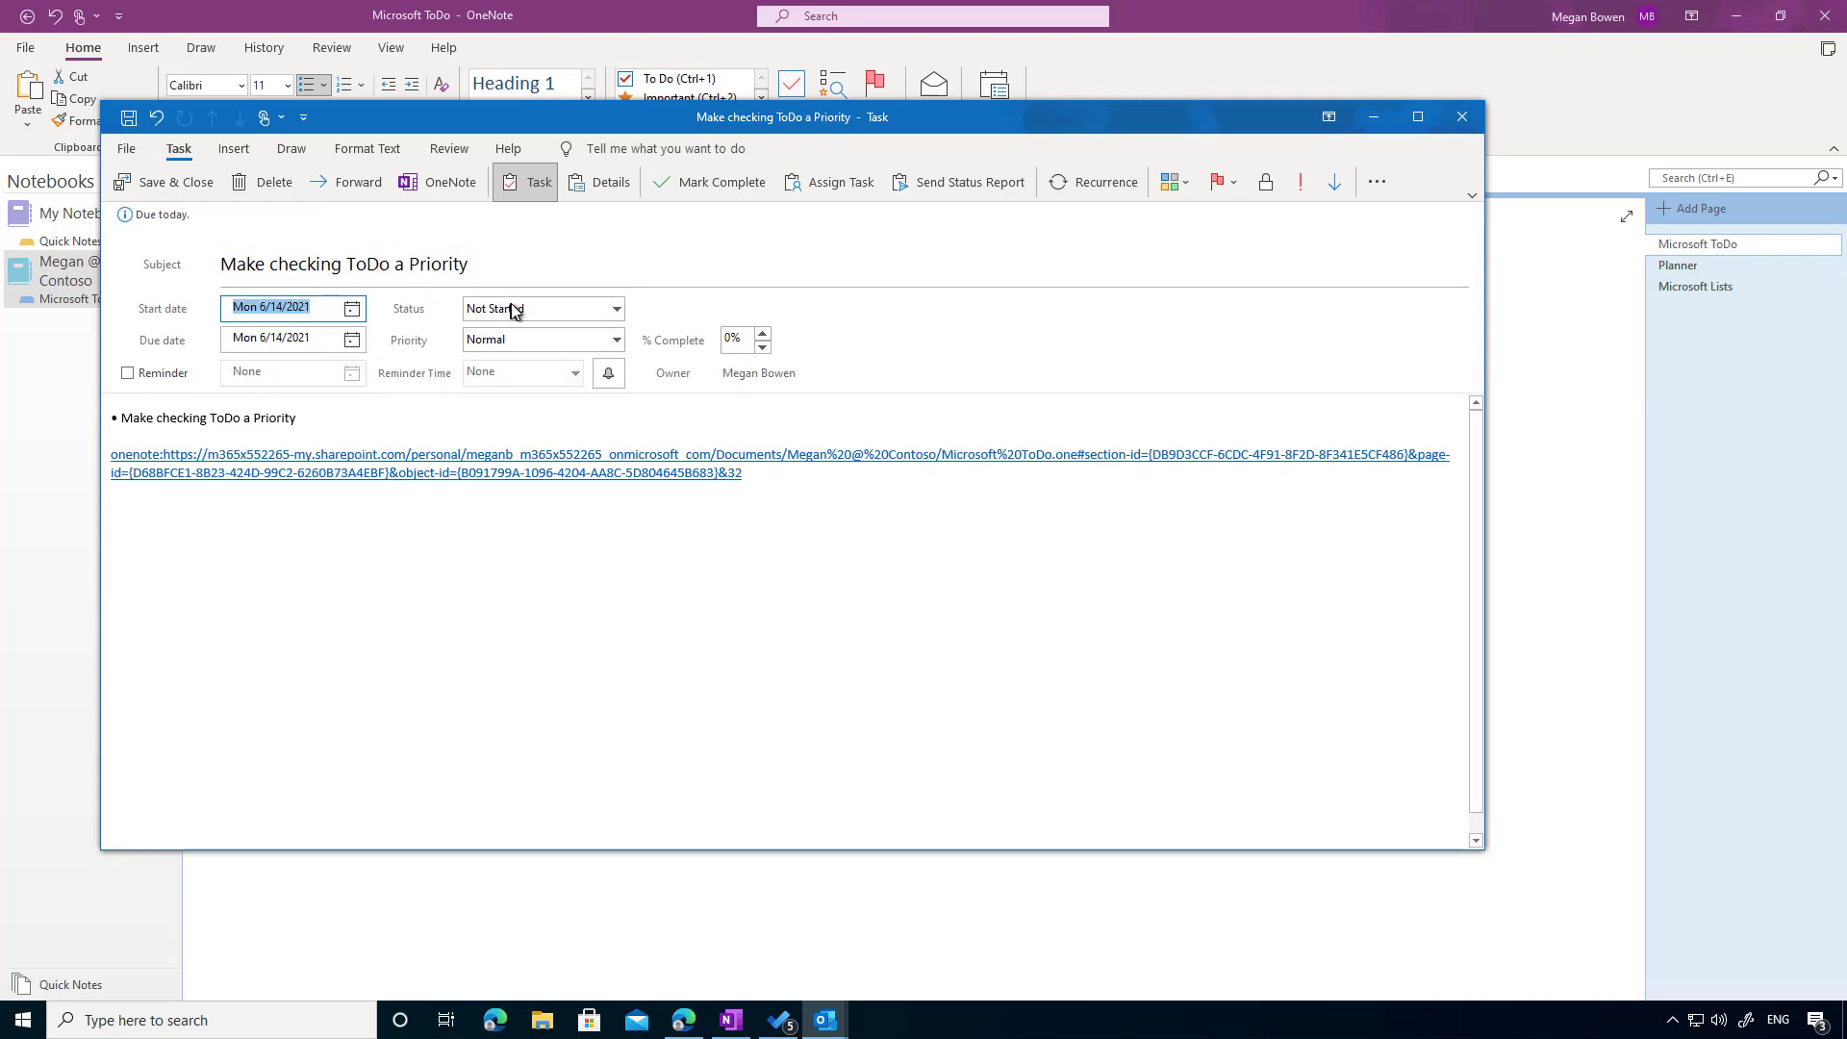
click(353, 341)
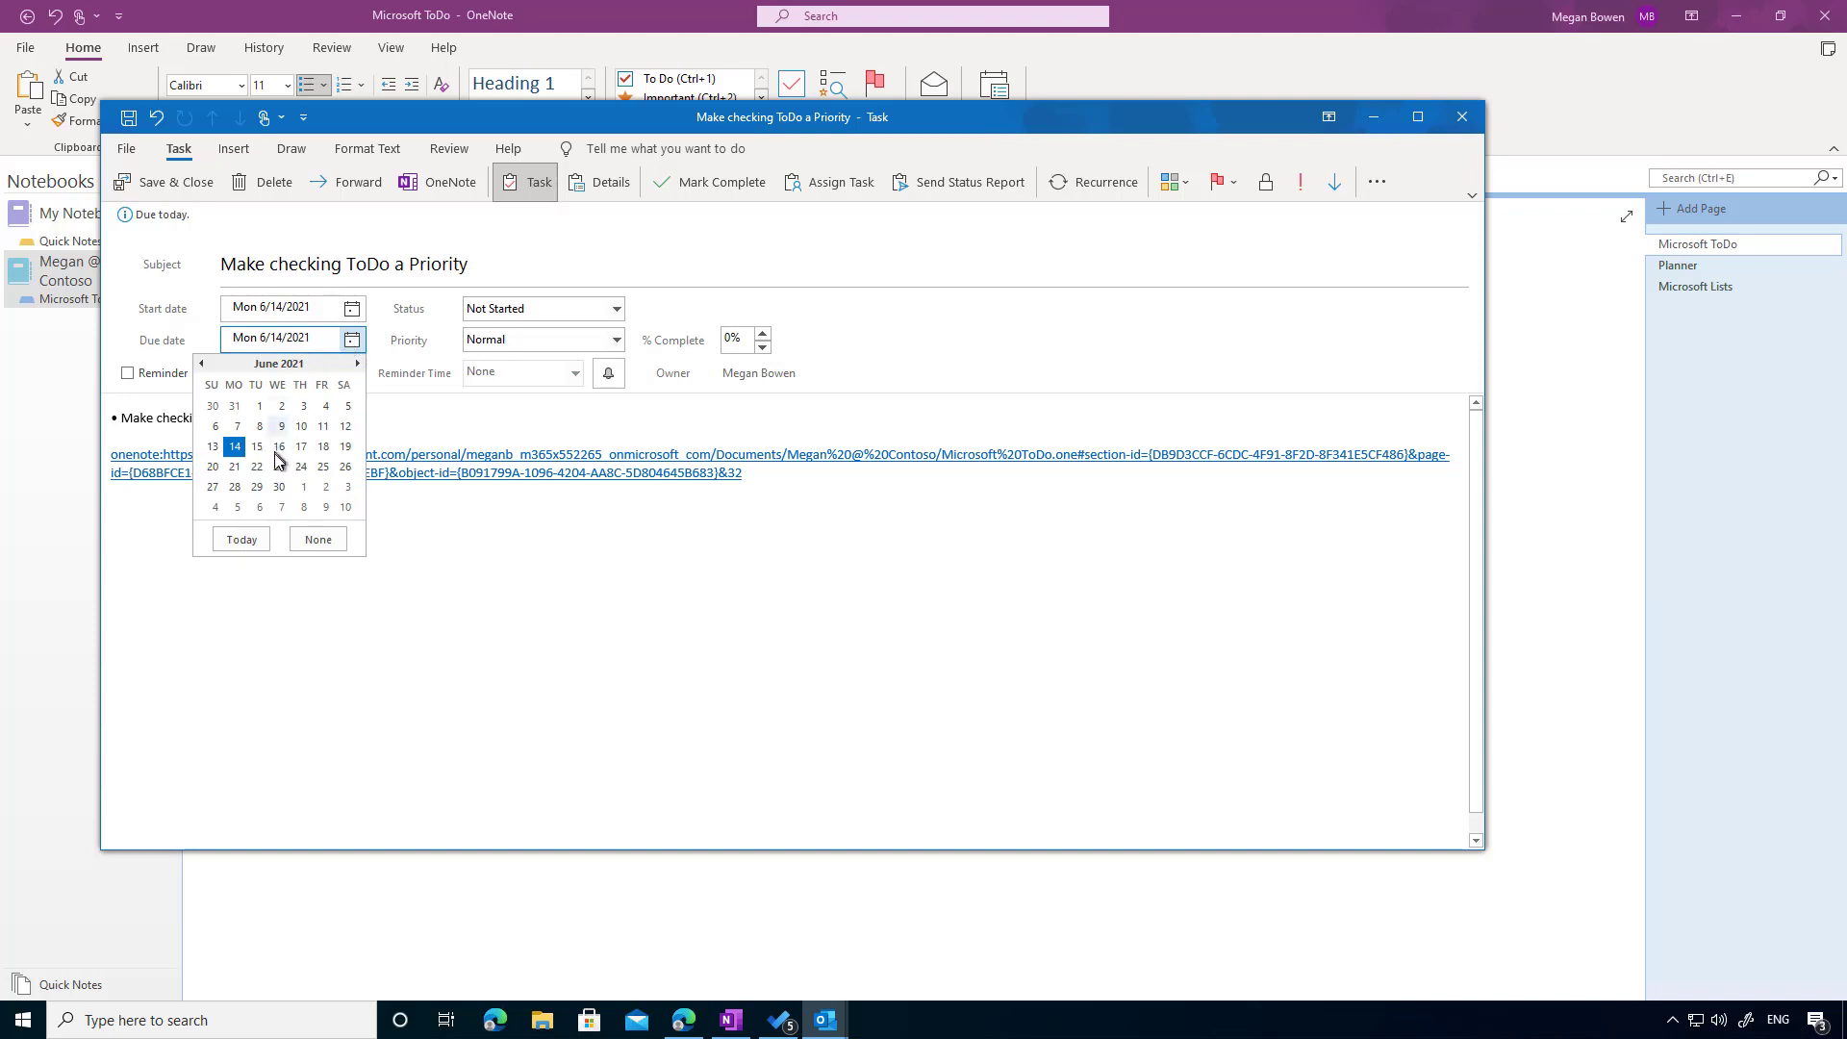
click(324, 449)
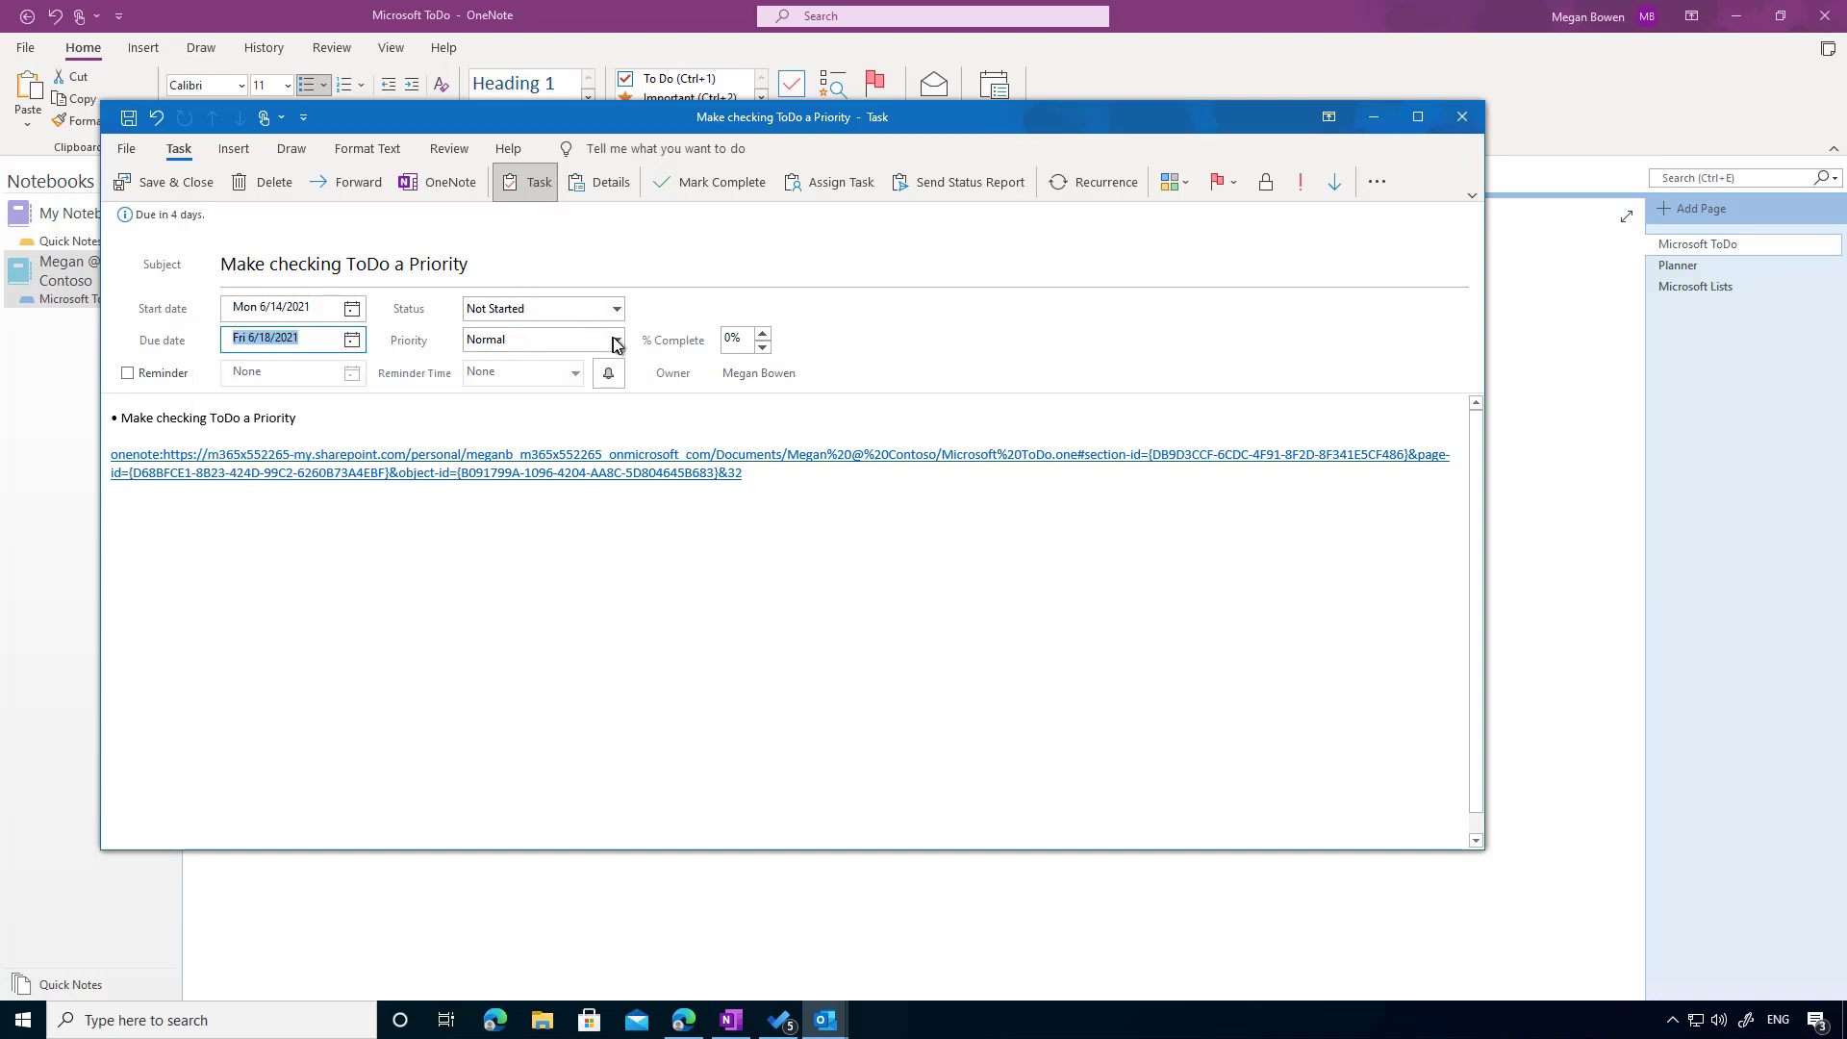
click(614, 341)
click(510, 390)
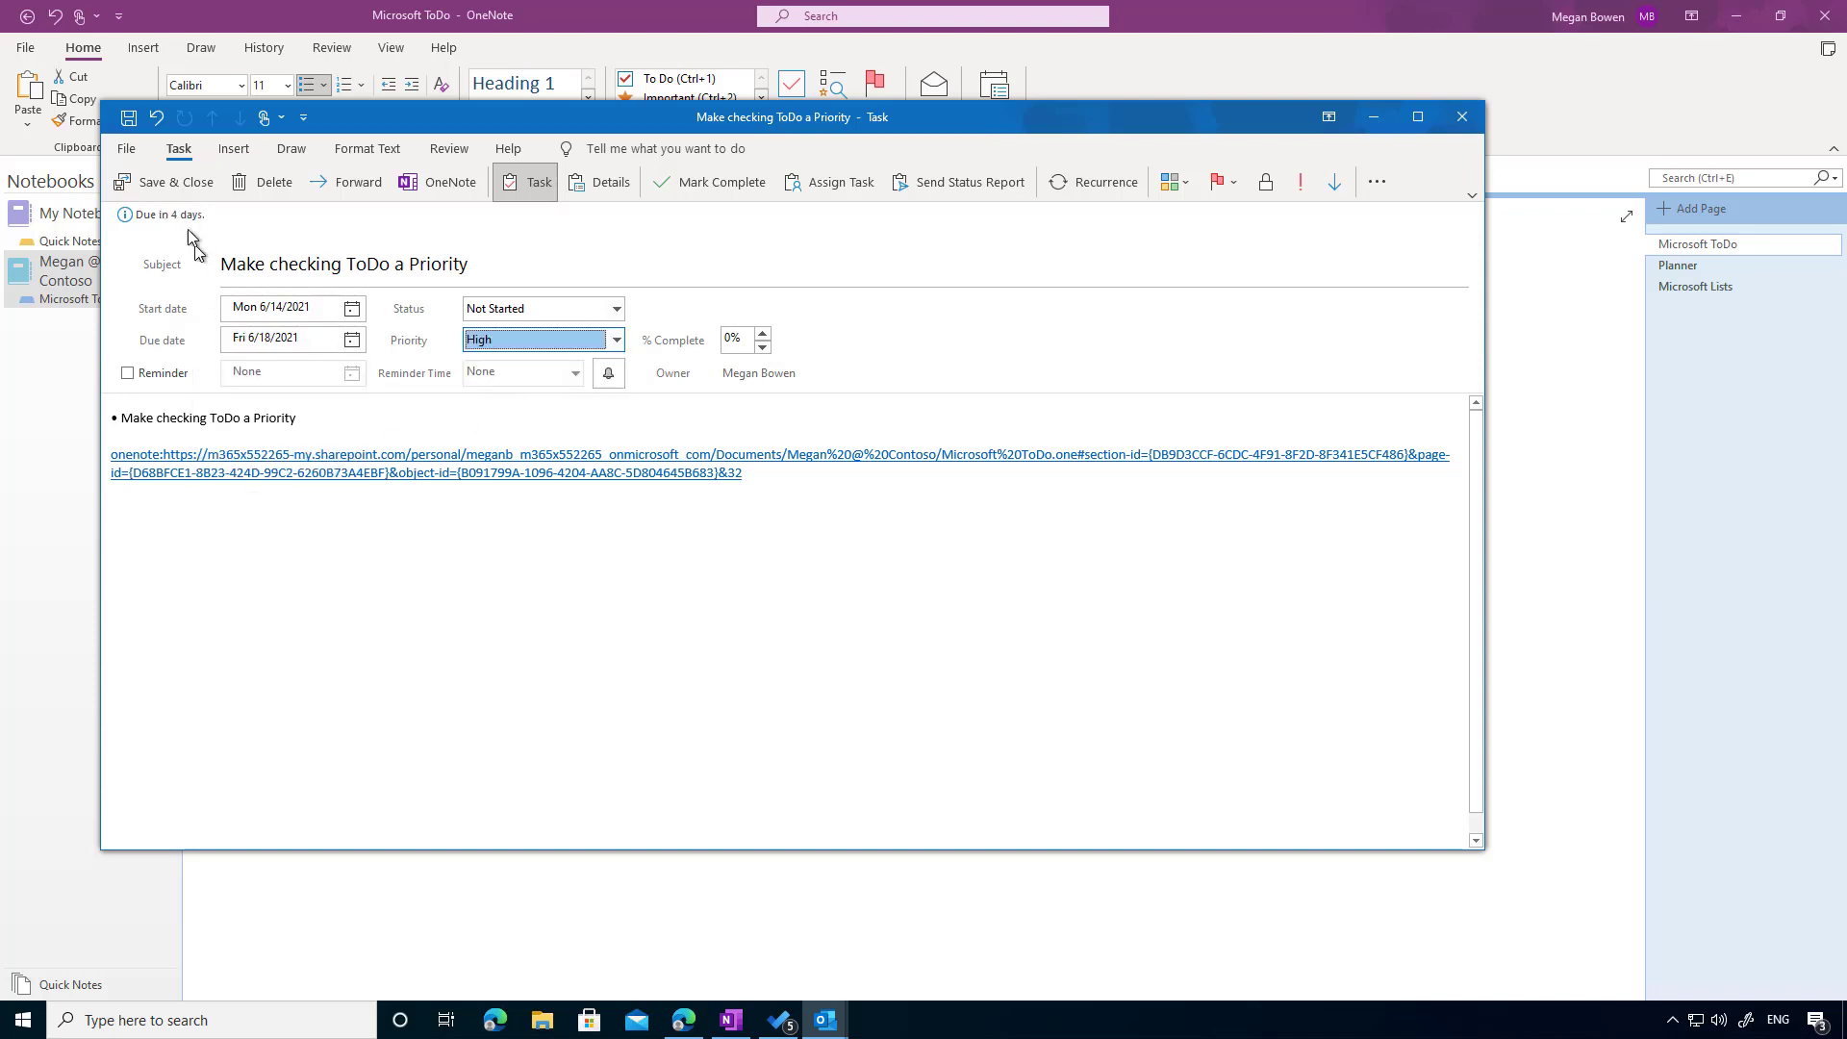
click(164, 182)
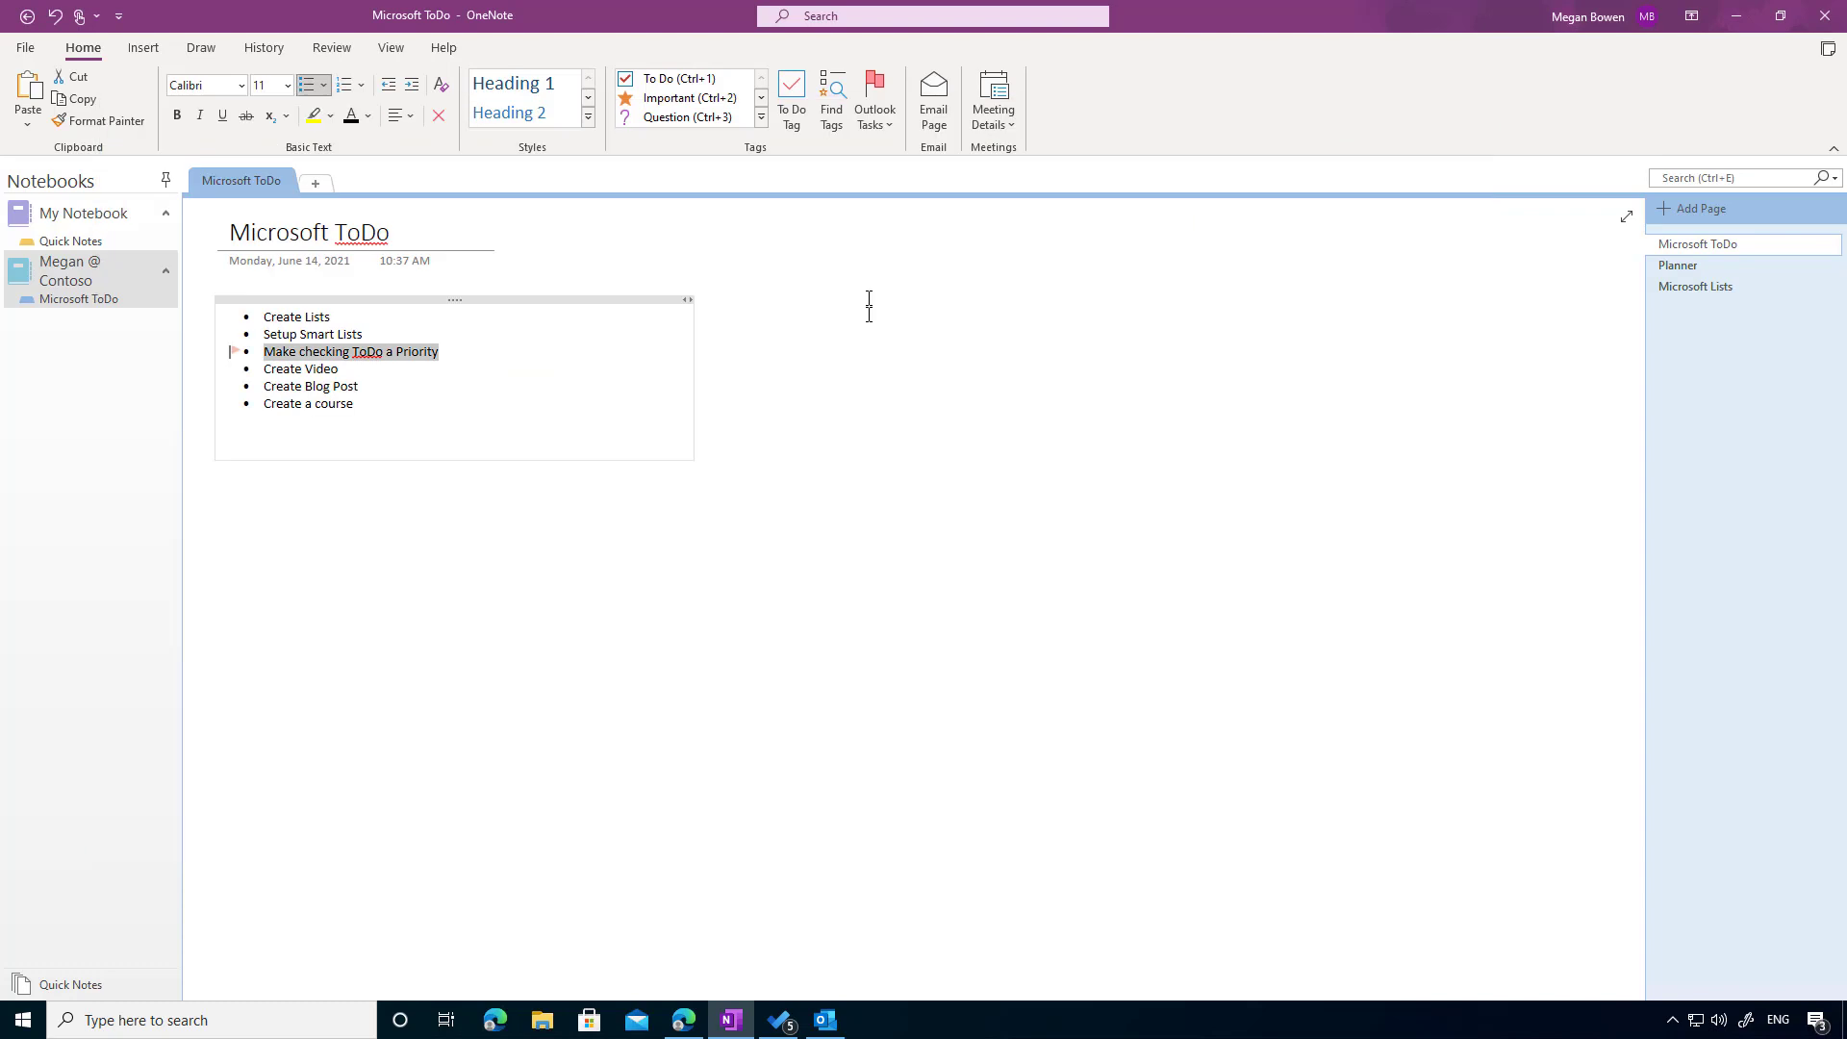
- Switch to Microsoft To Do, open the Tasks list and sync the account to bring in the OneNote task
click(791, 1028)
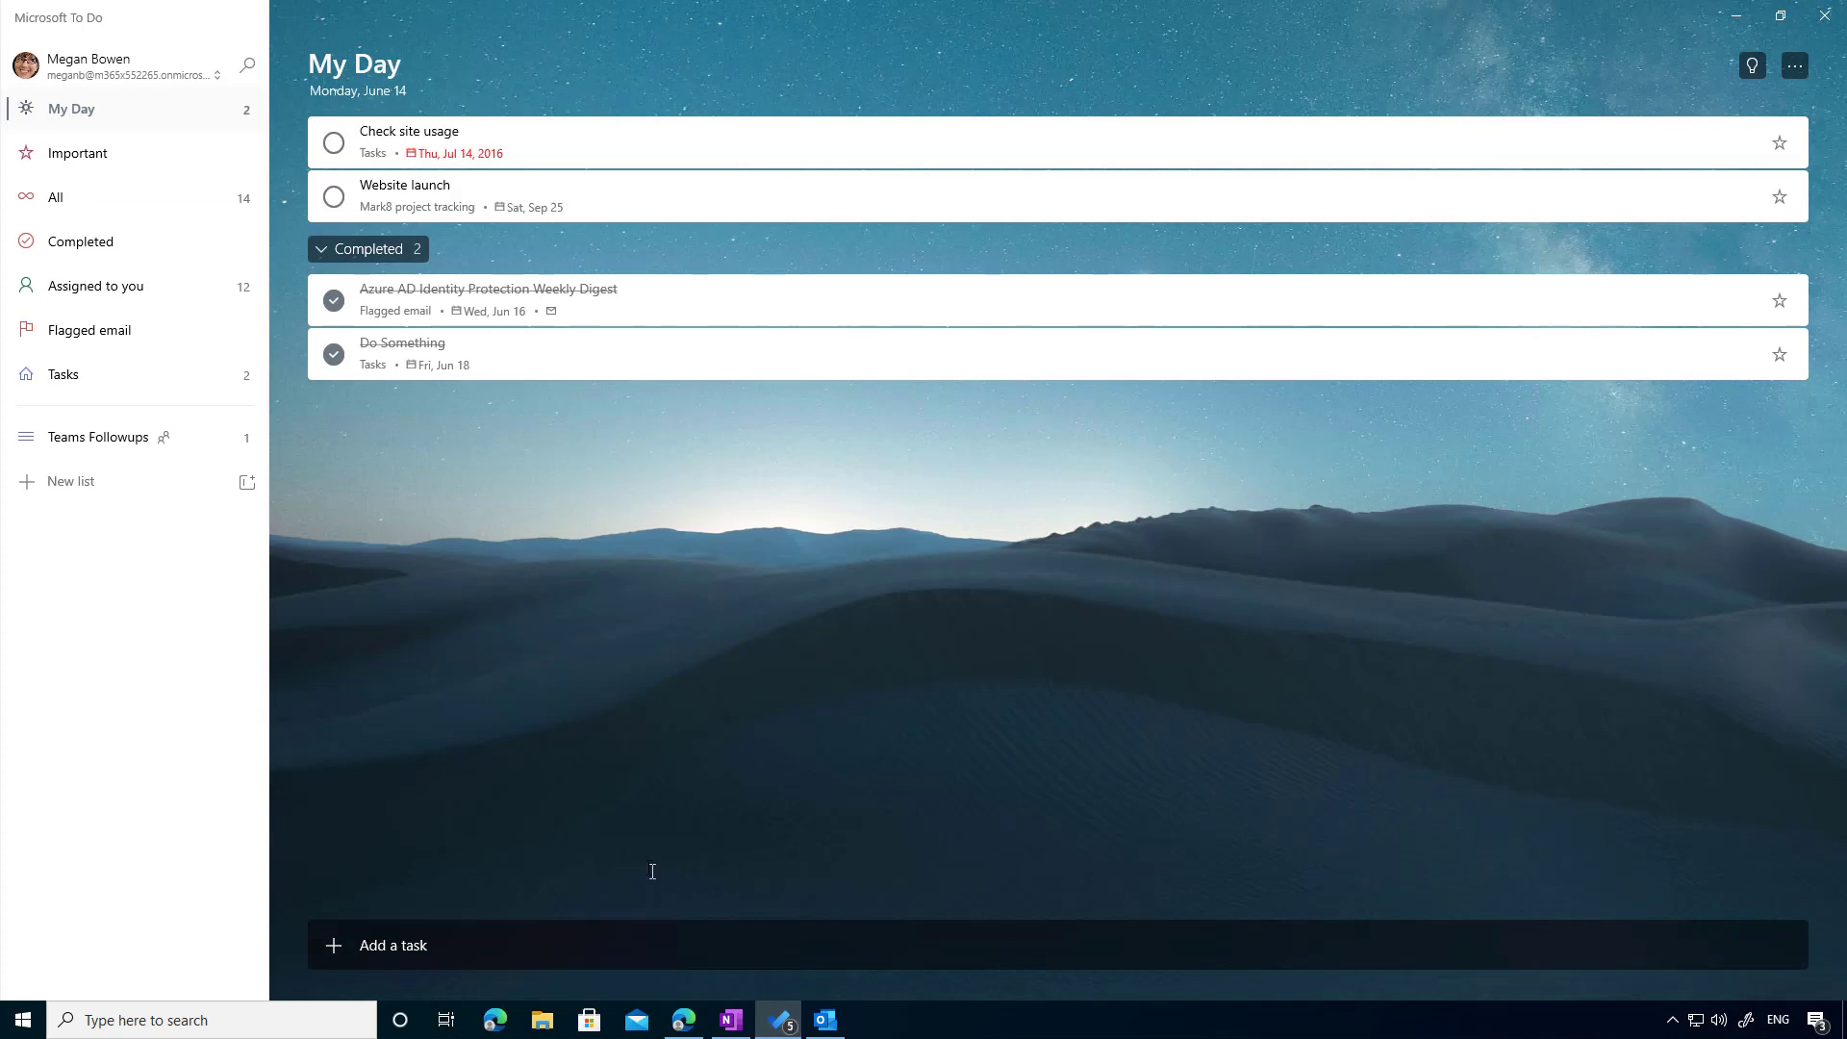
click(147, 377)
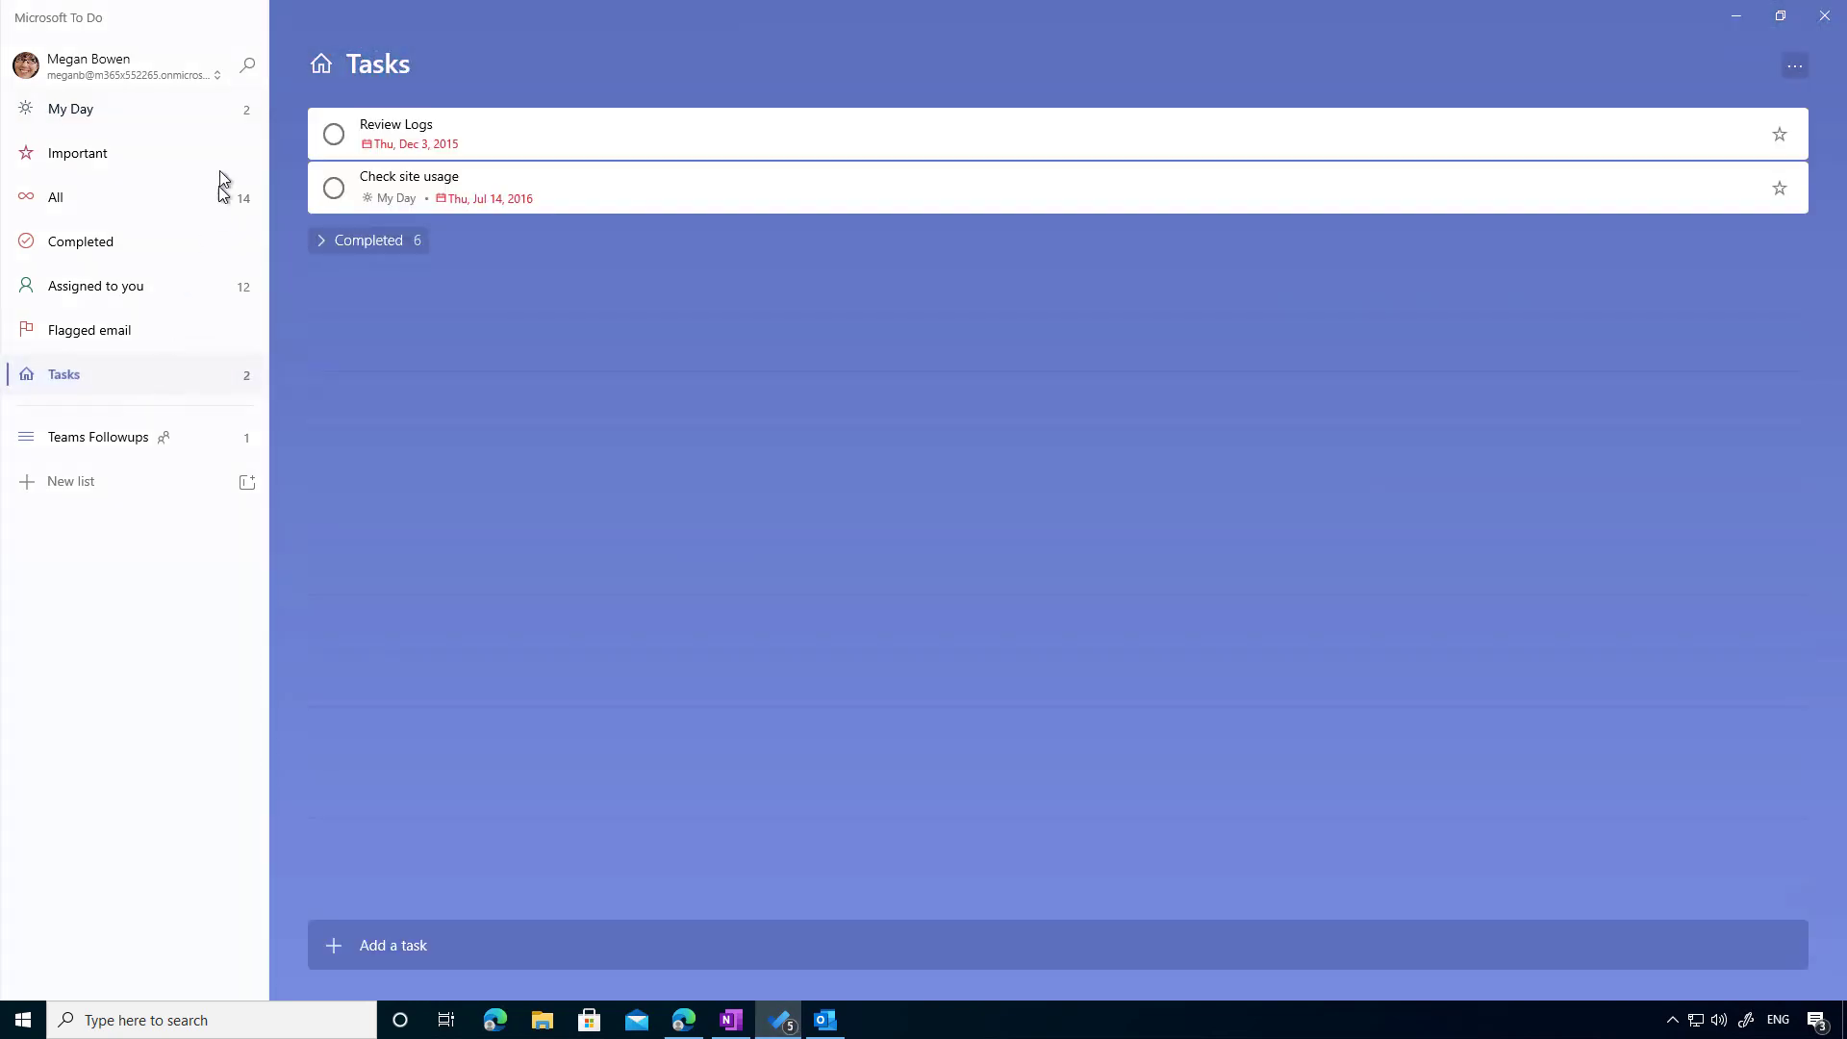
click(216, 72)
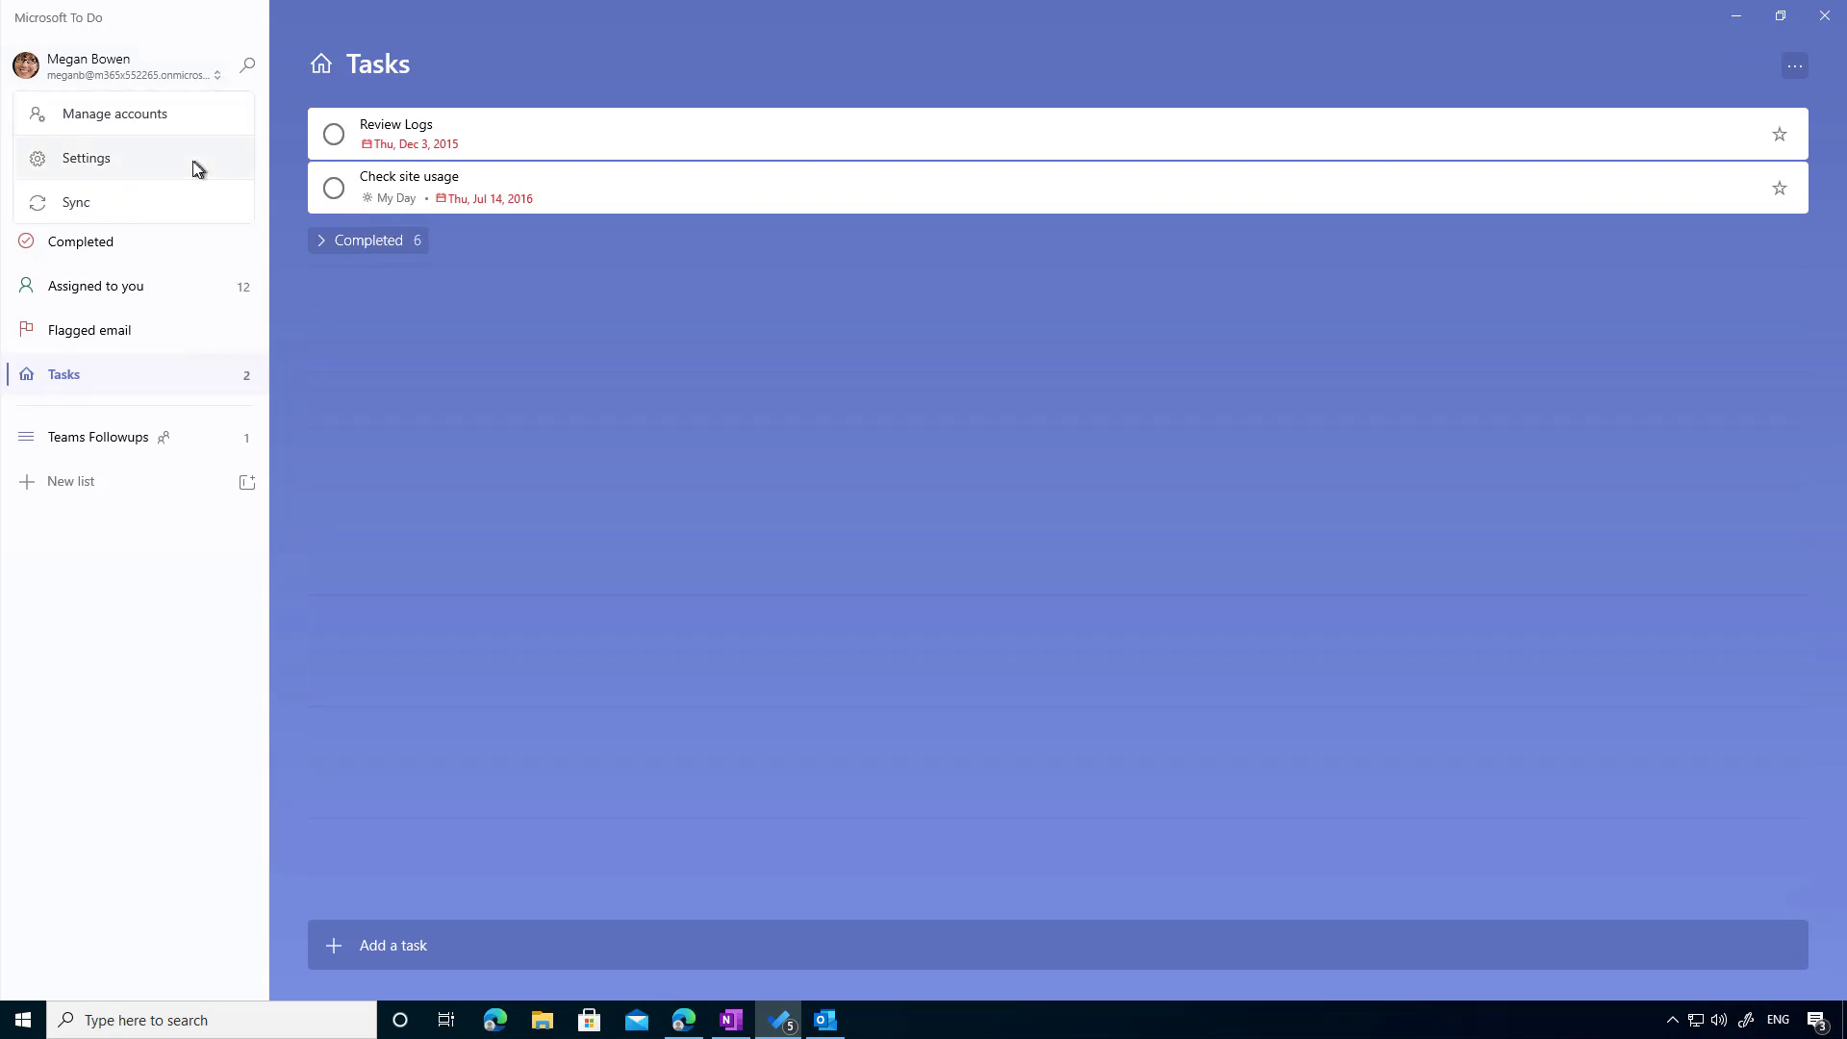
click(81, 202)
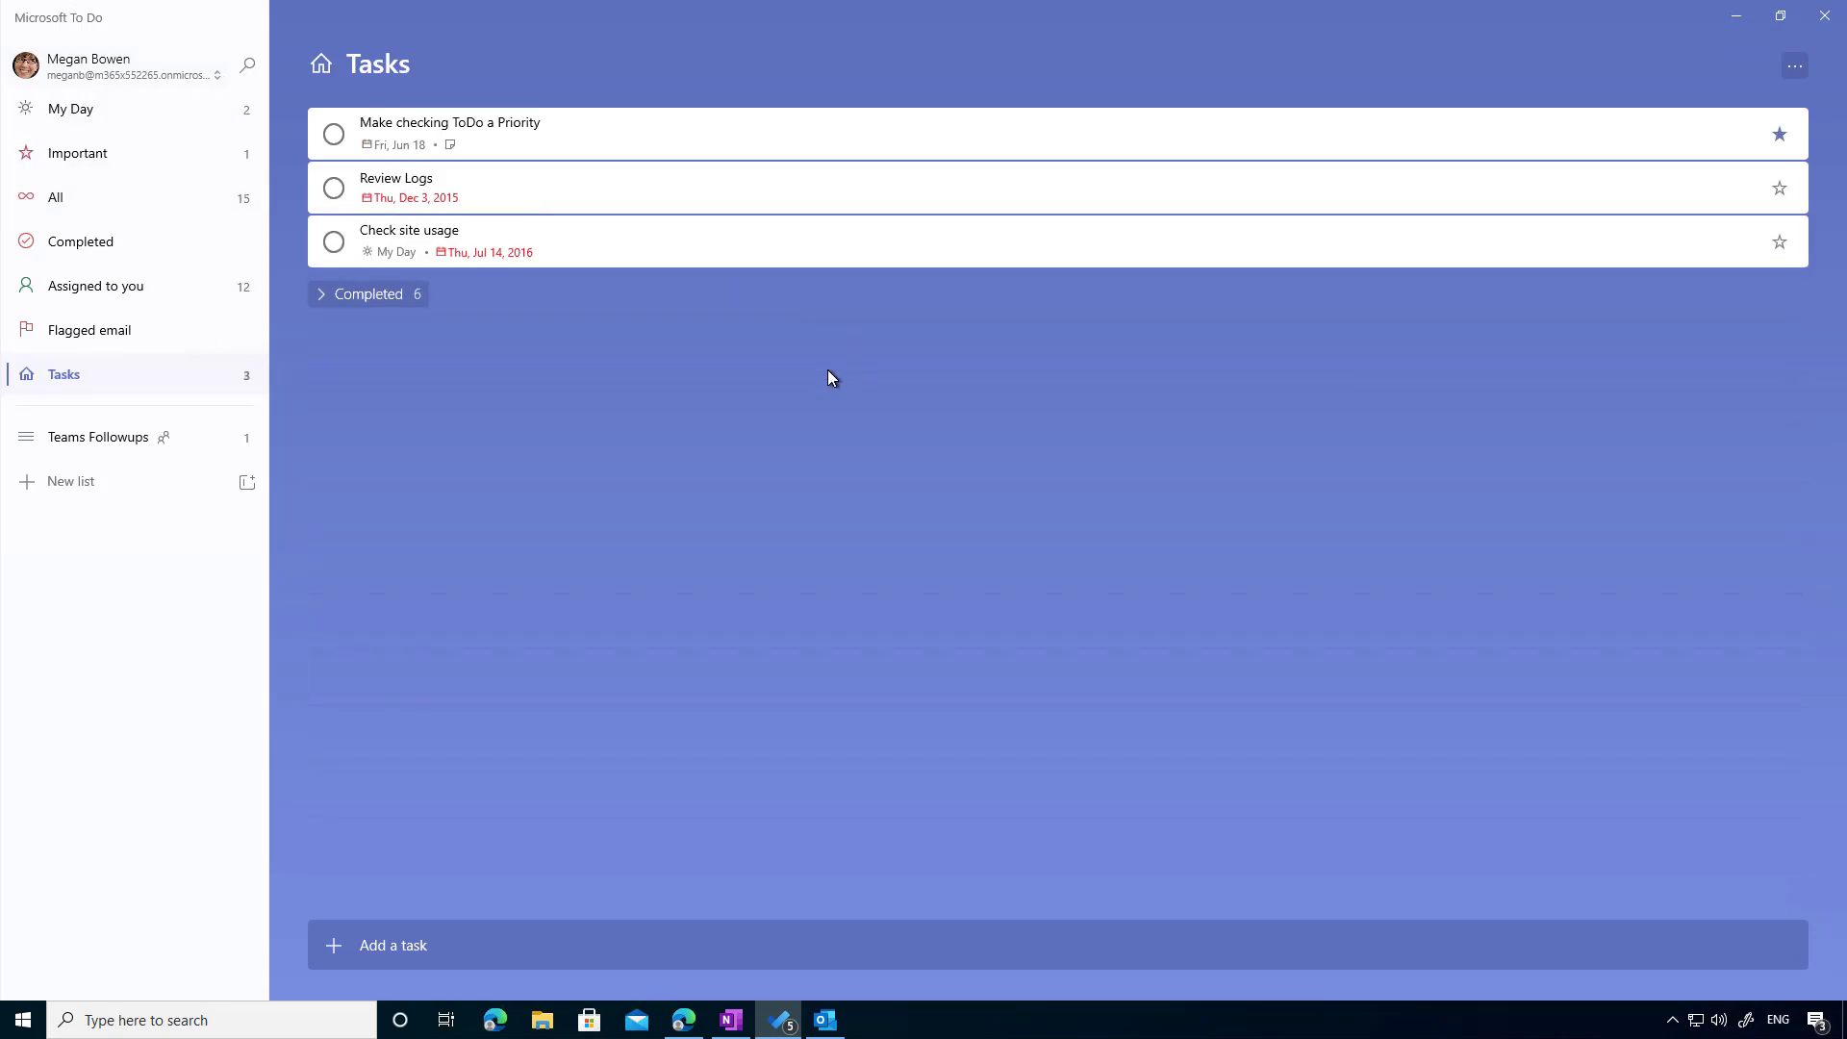
- Add the "Make checking ToDo a Priority" task to My Day and mark it completed
click(589, 130)
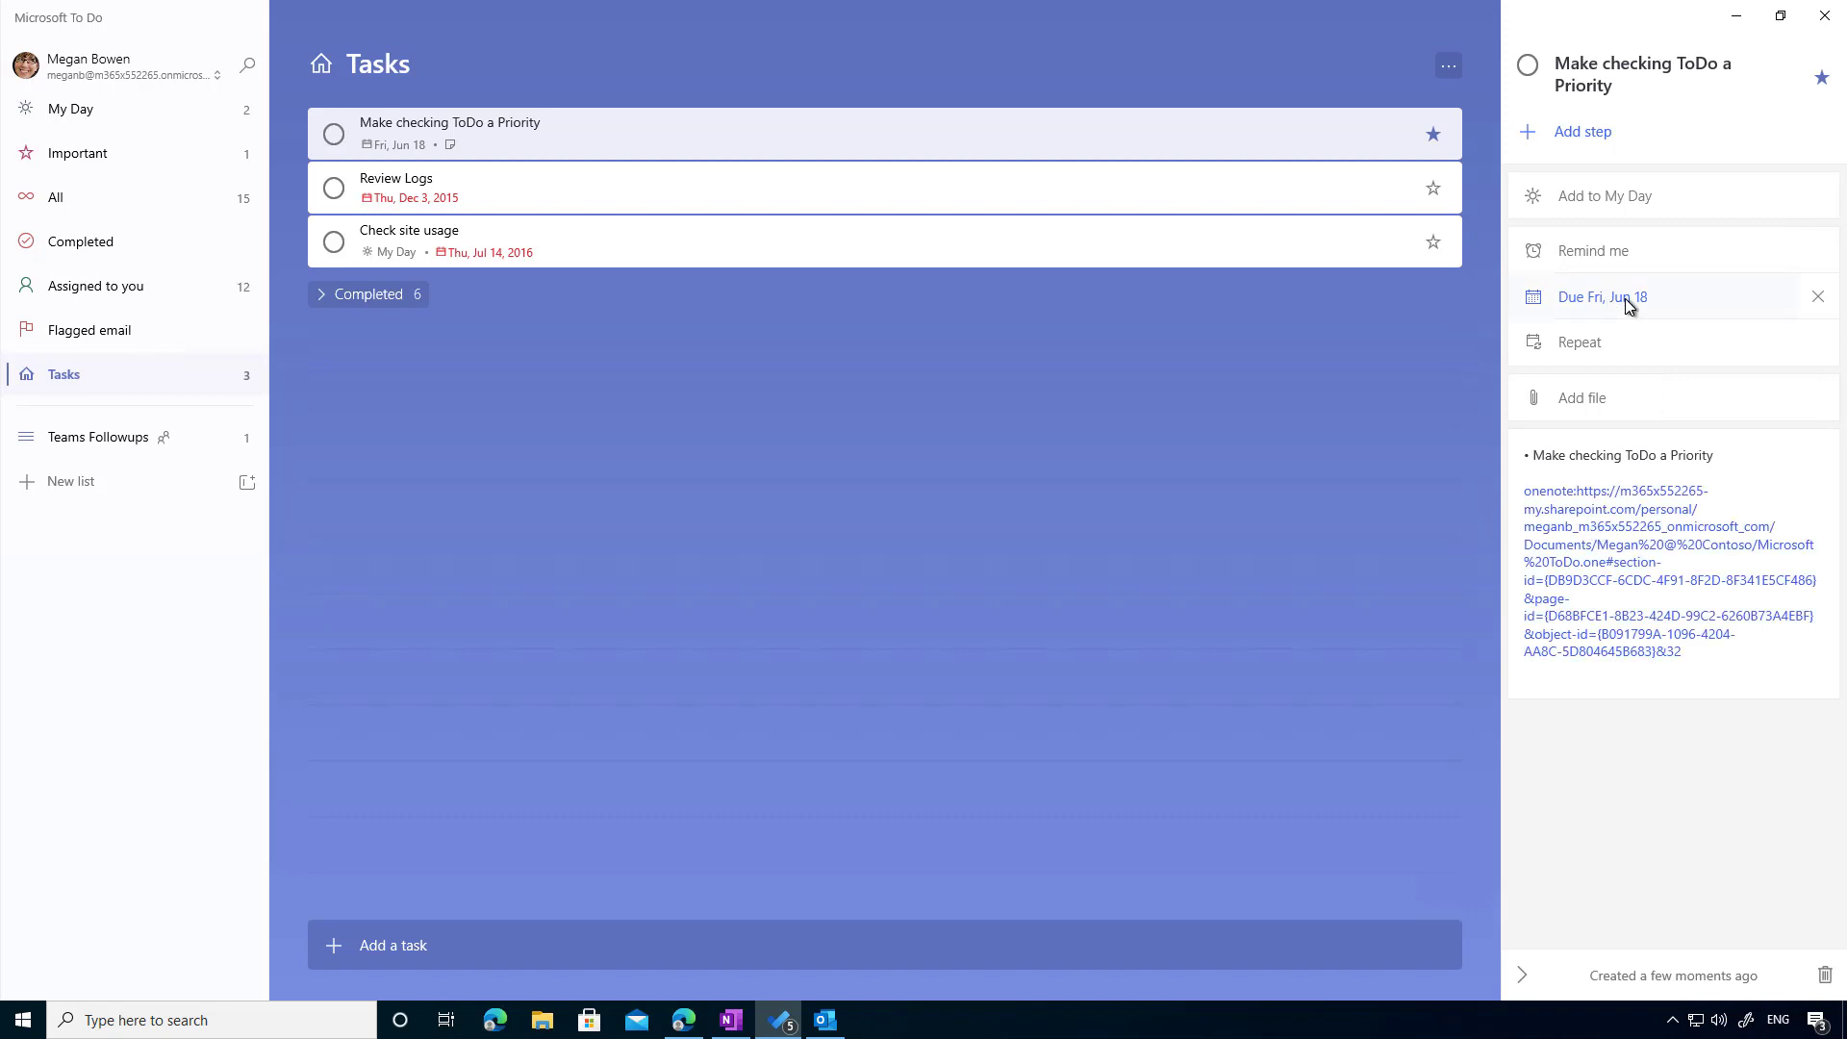
click(1614, 199)
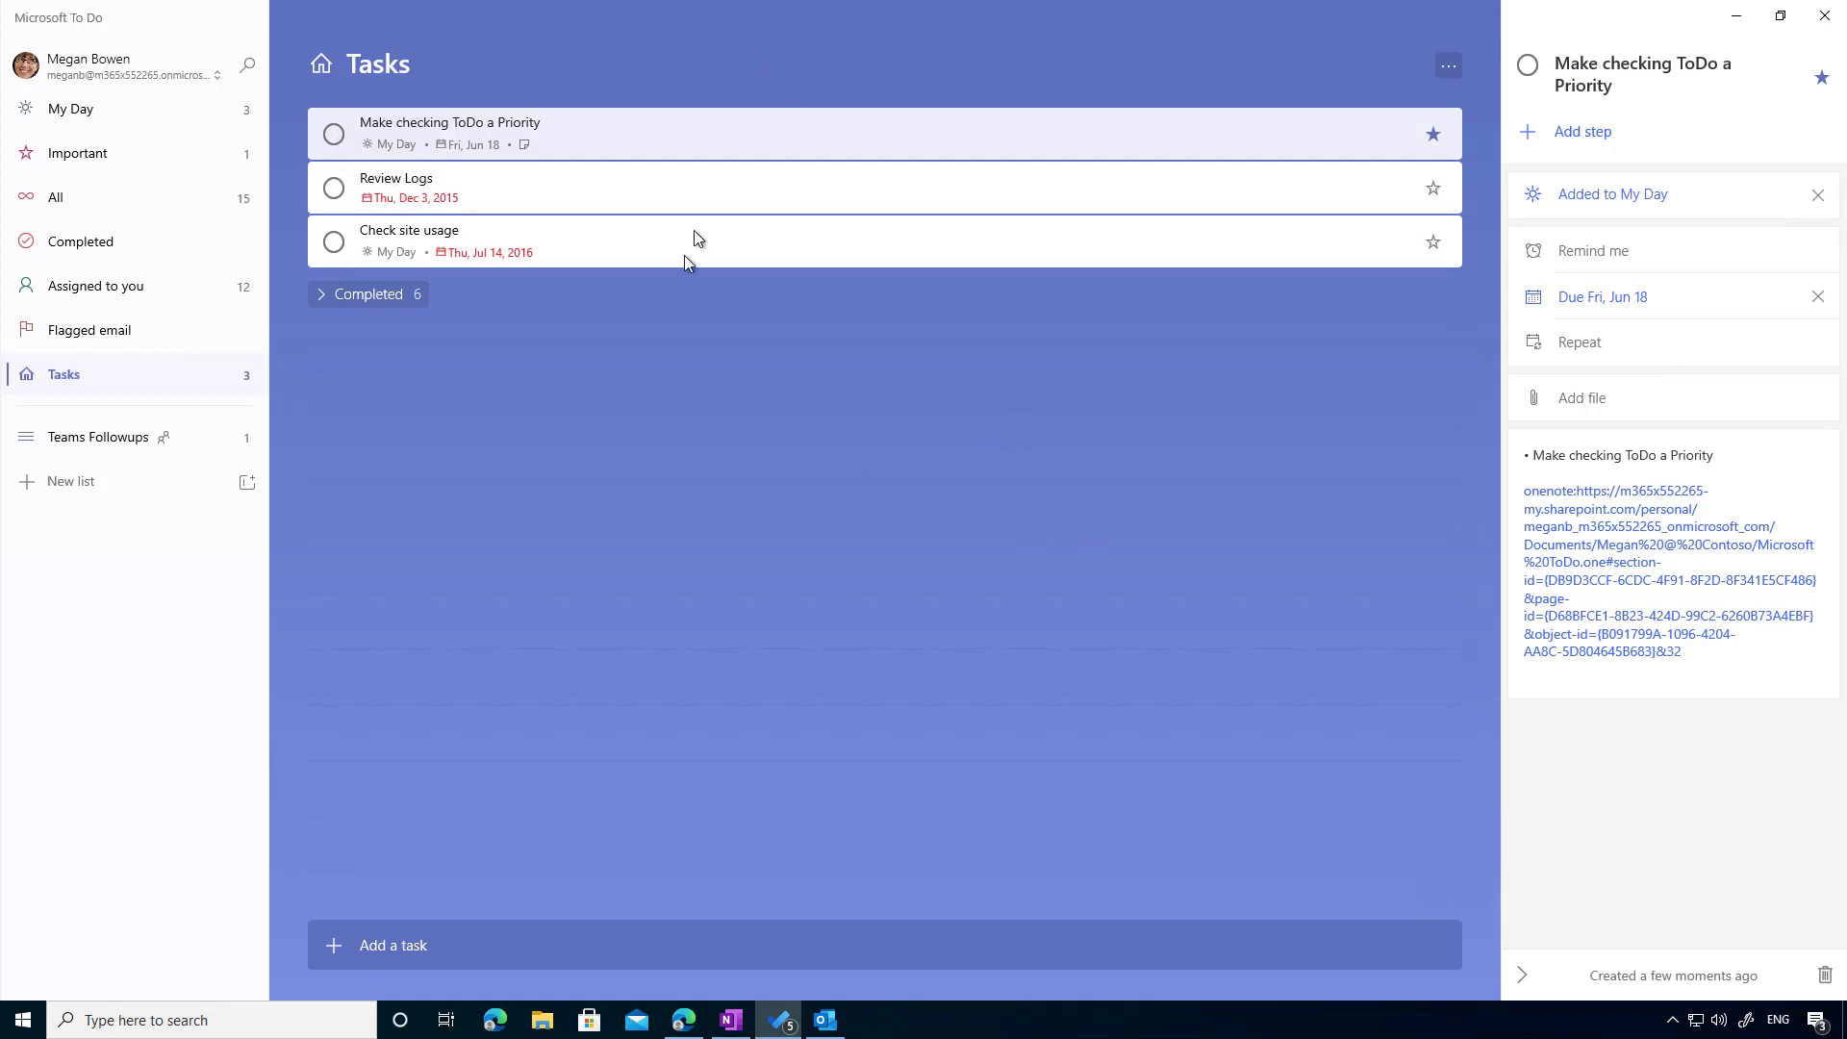
click(334, 135)
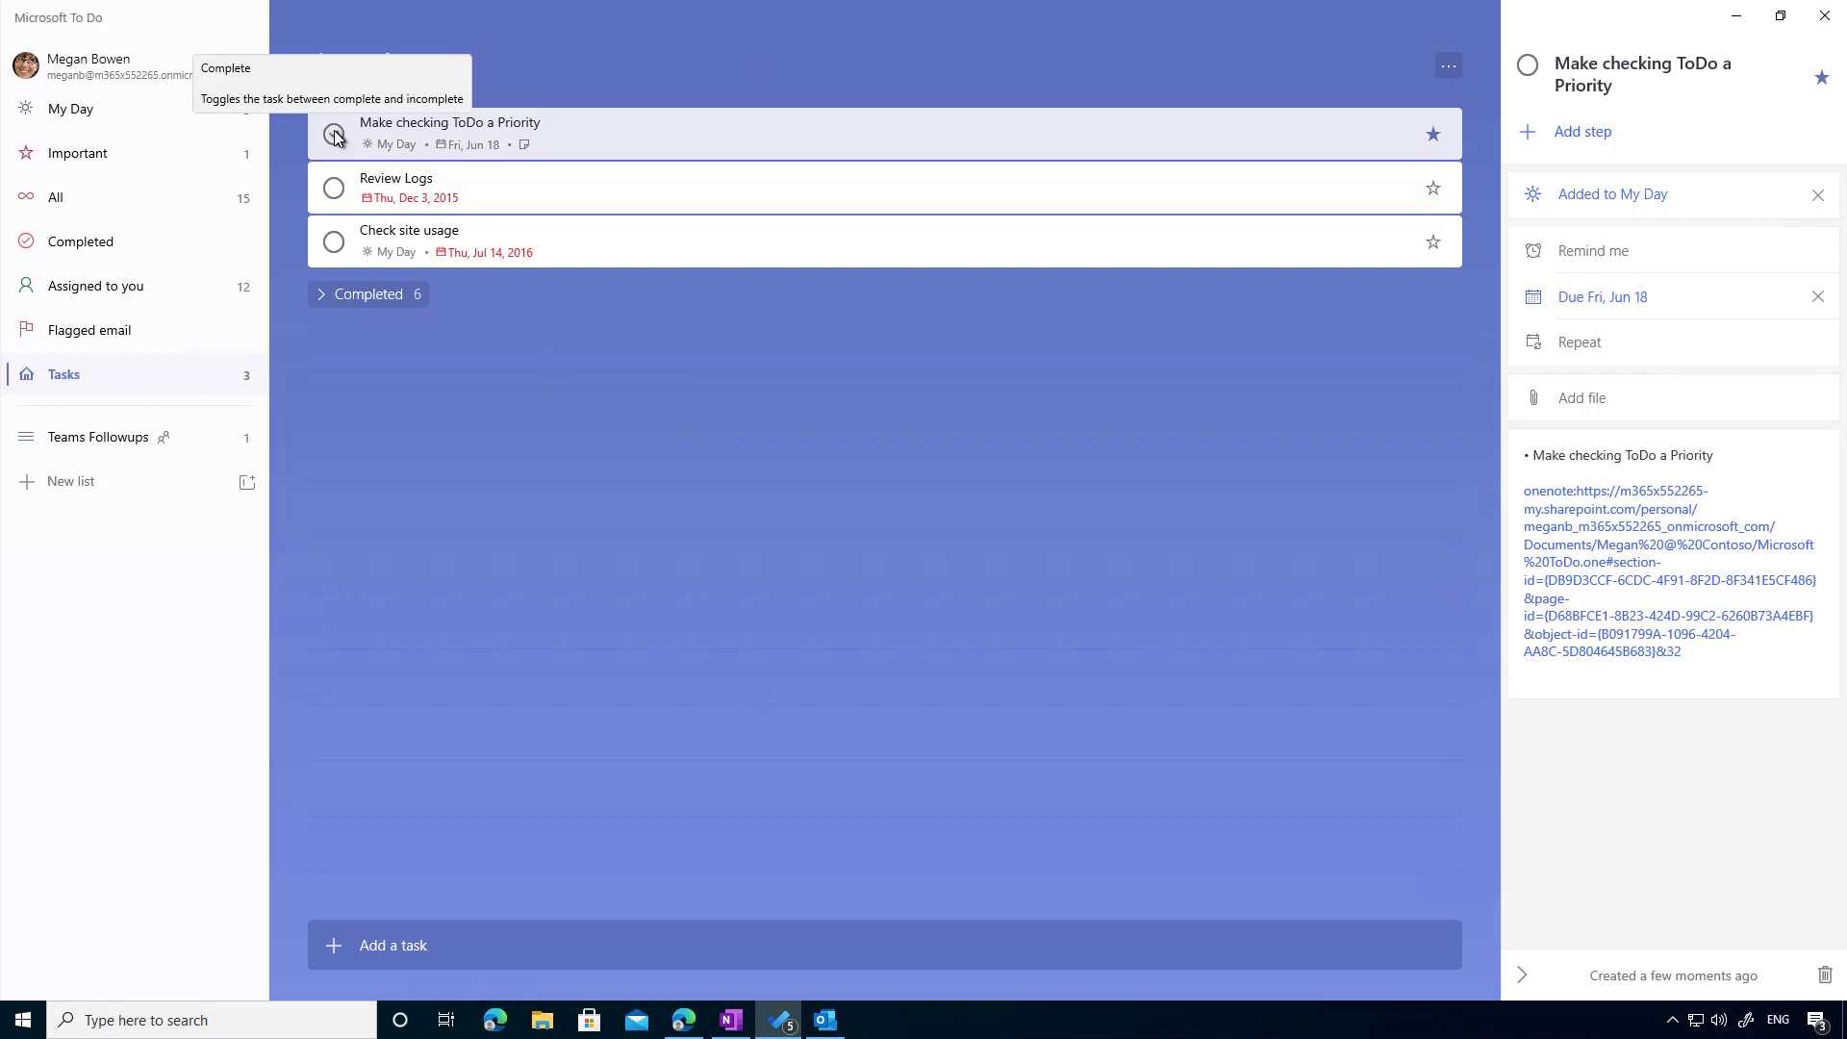
click(756, 936)
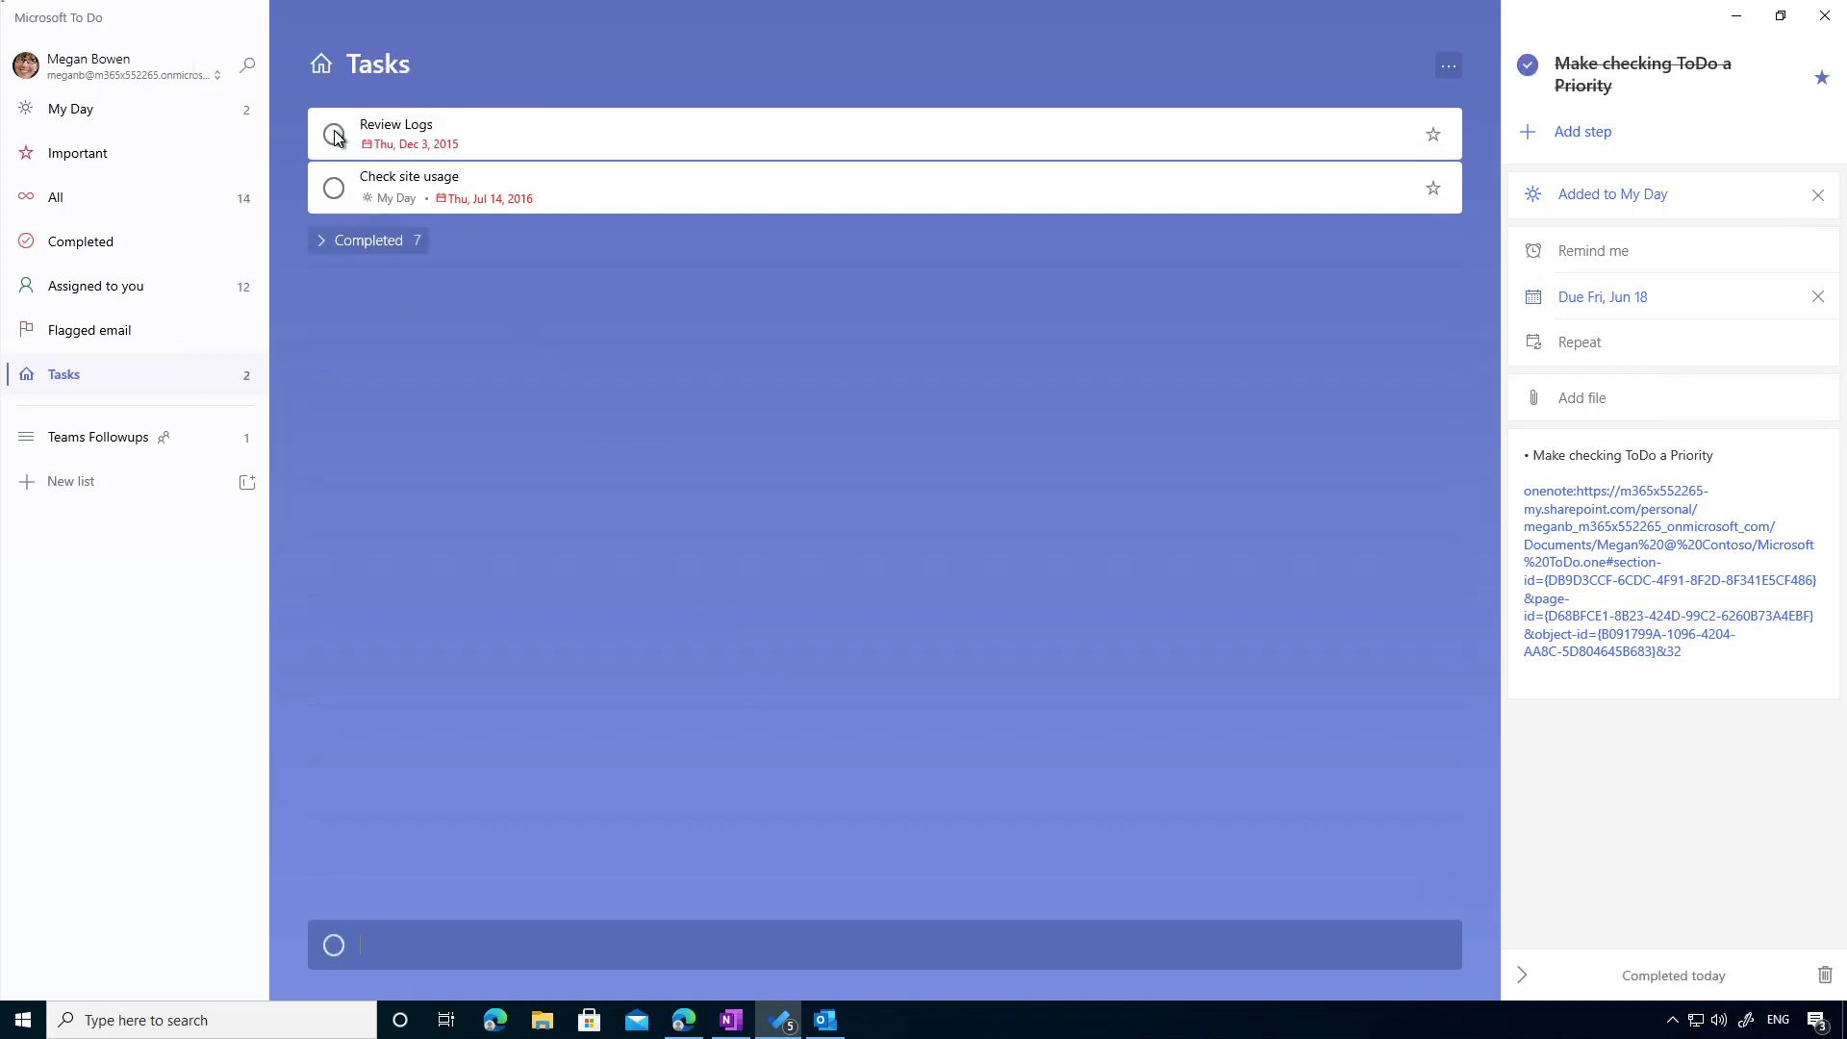
- Check the flag details of "Make checking ToDo a Priority" in OneNote and inspect the To-Do List in Outlook
click(733, 1022)
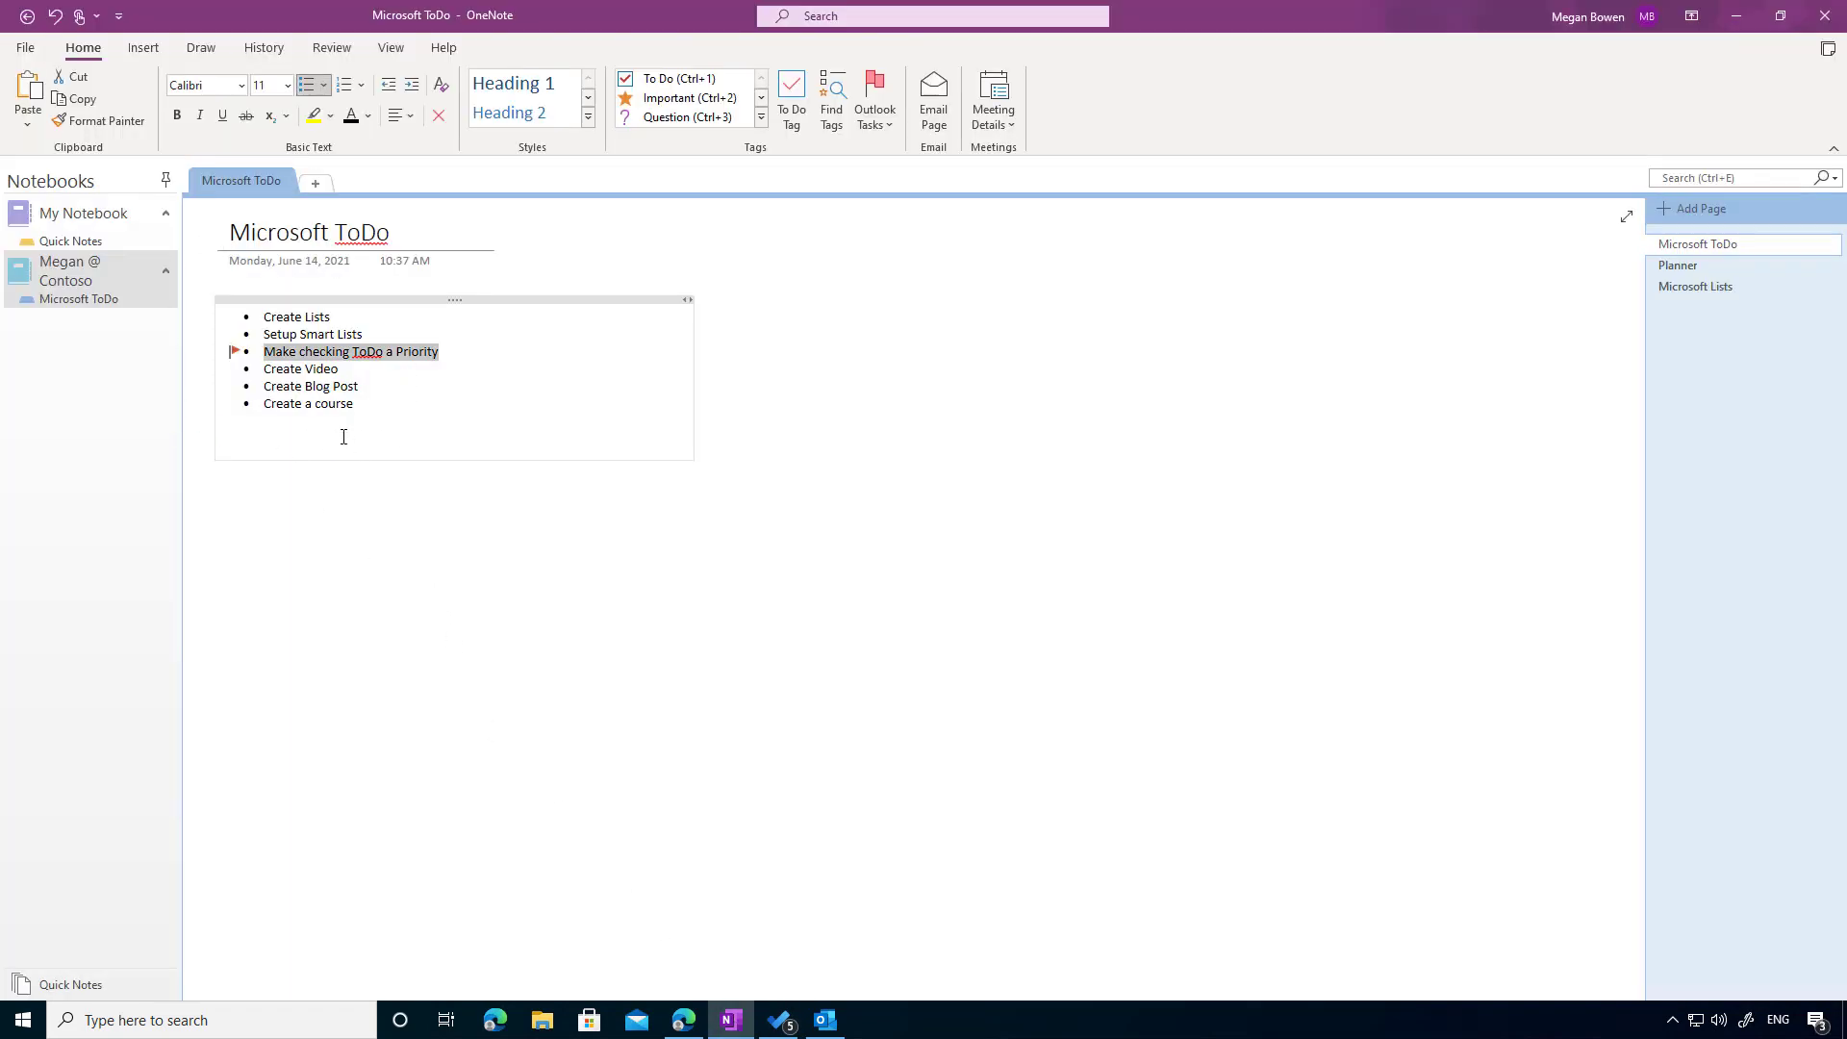
mouse_move(232, 352)
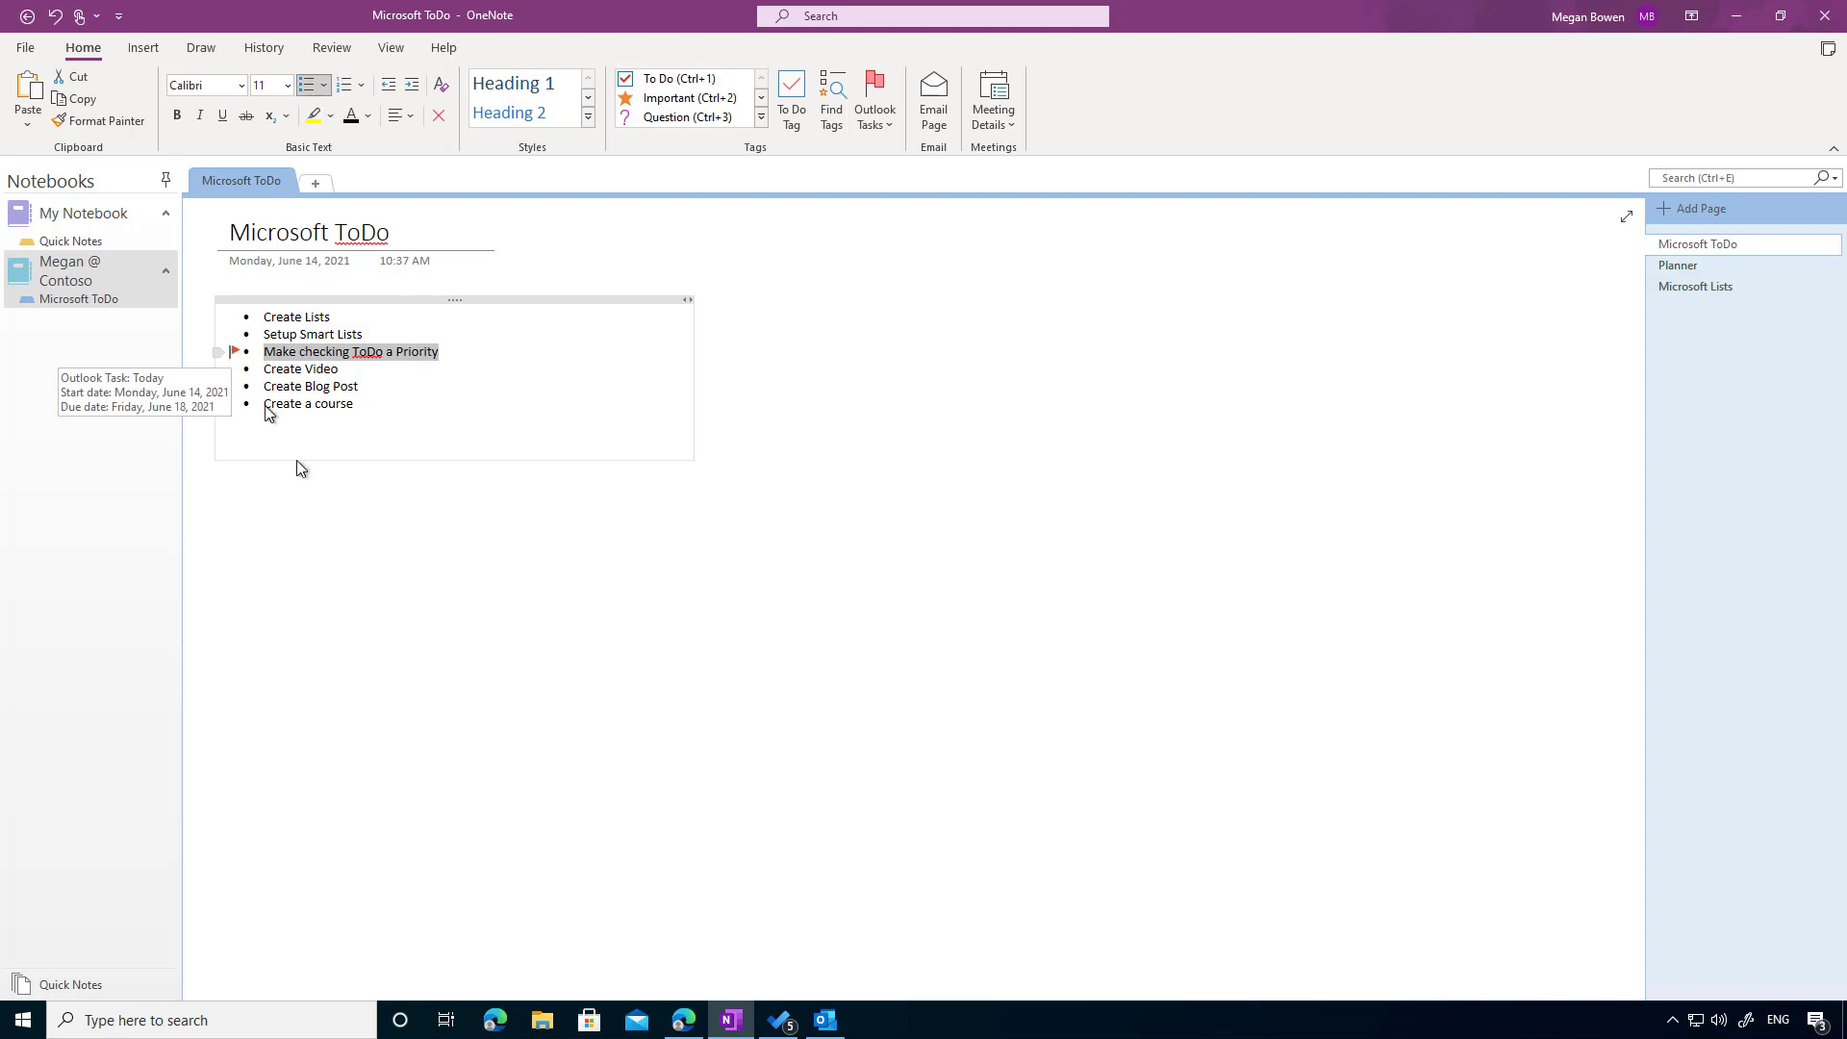
click(825, 1020)
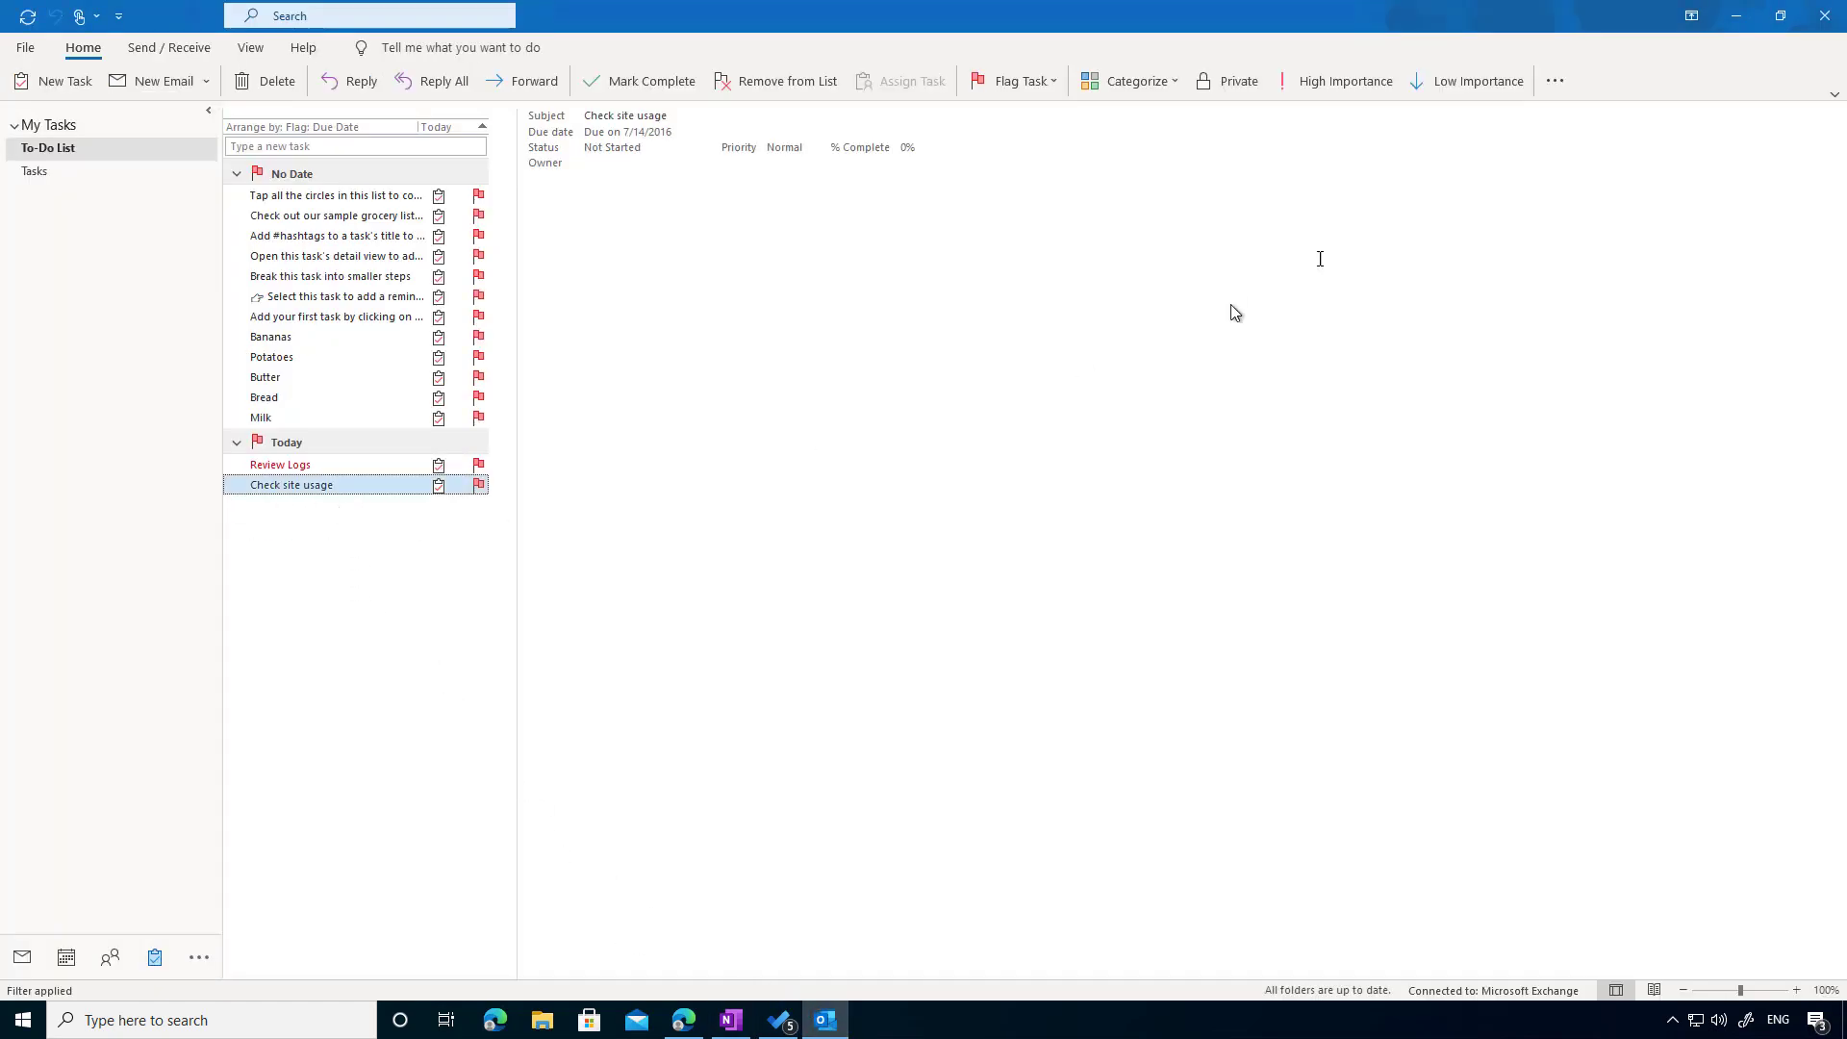
- Return to OneNote and check the sync status of the shared Contoso notebook
click(1737, 17)
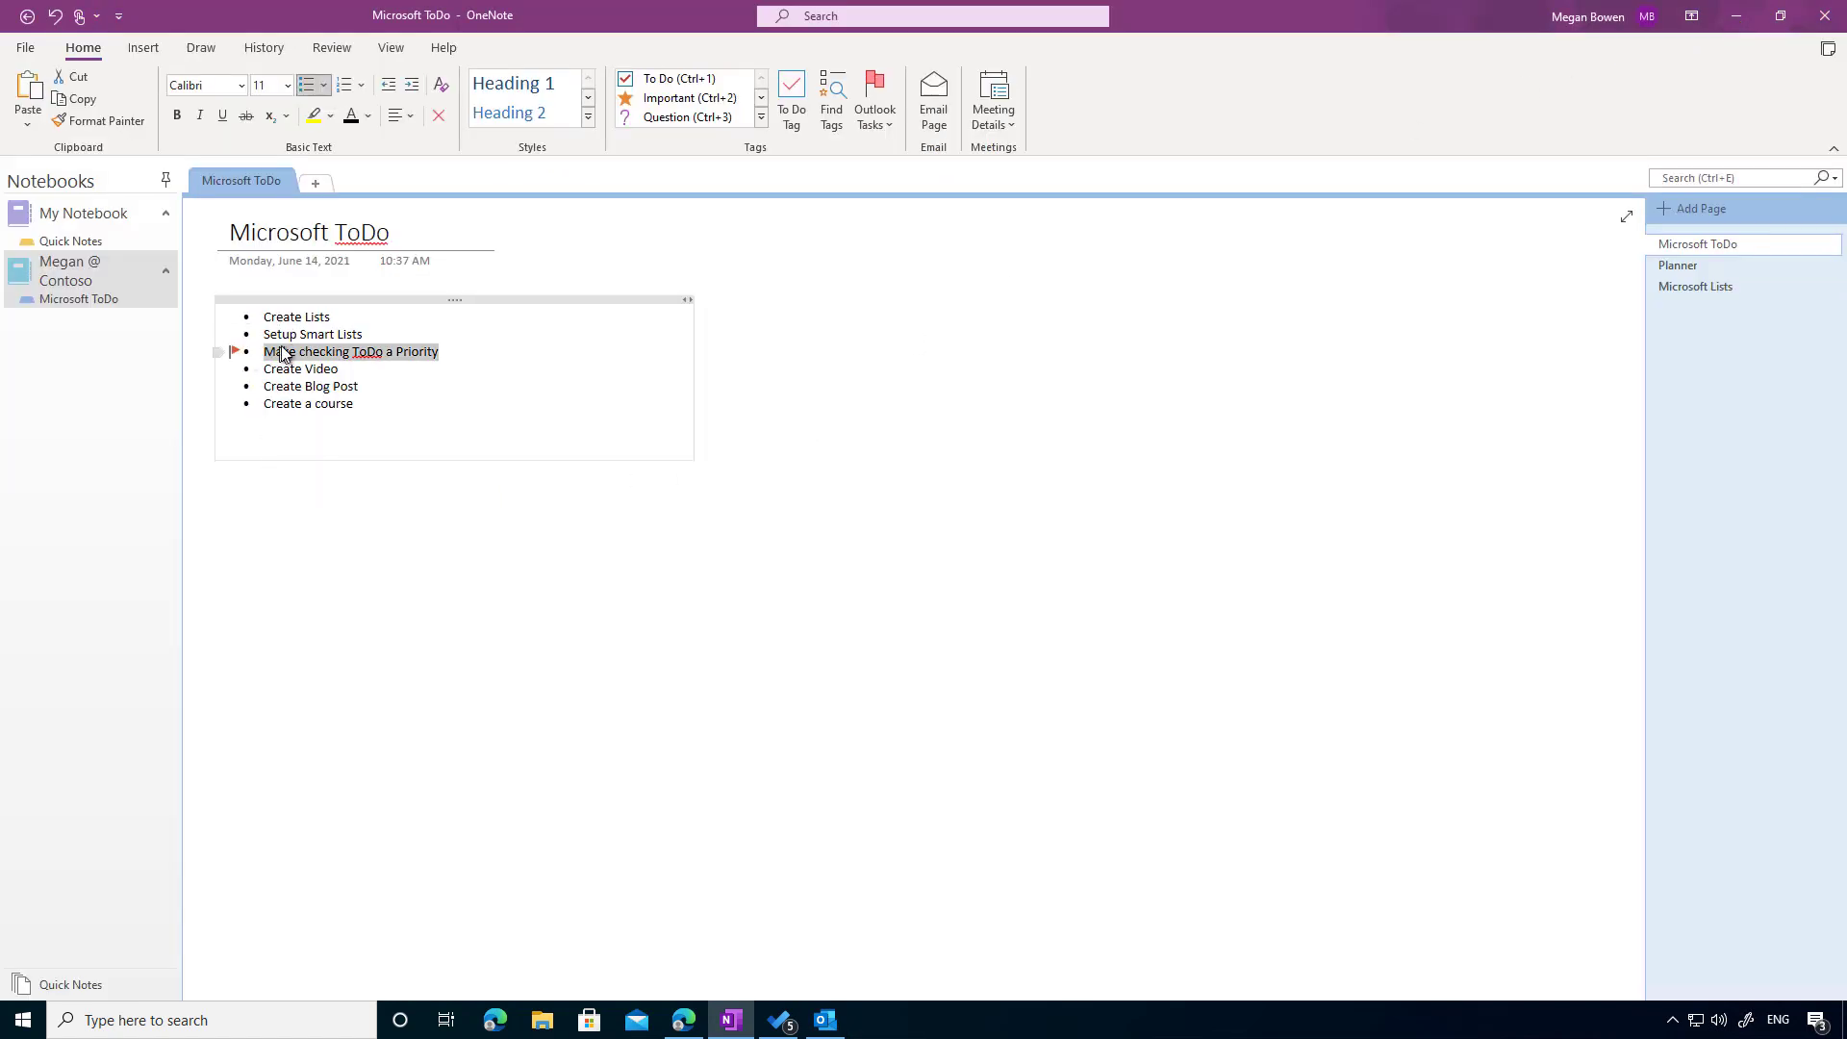
mouse_move(235, 353)
click(506, 594)
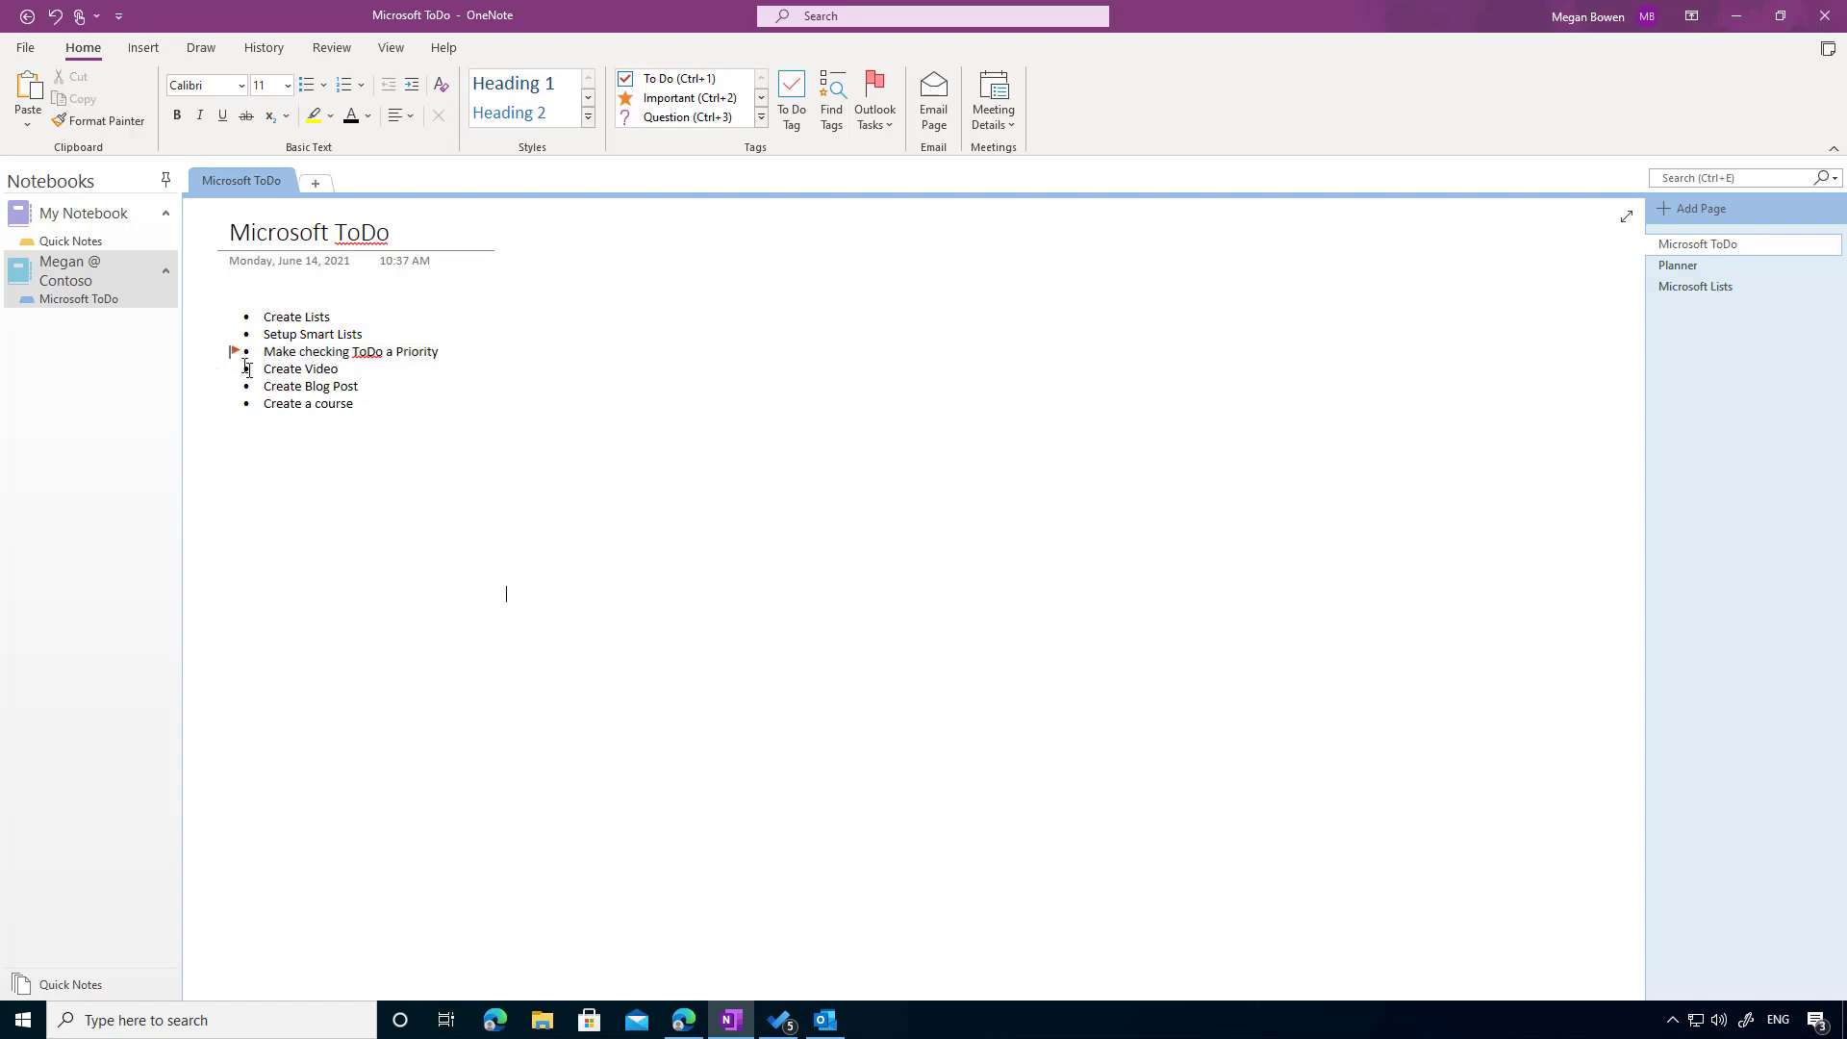
right_click(84, 210)
click(60, 269)
right_click(59, 270)
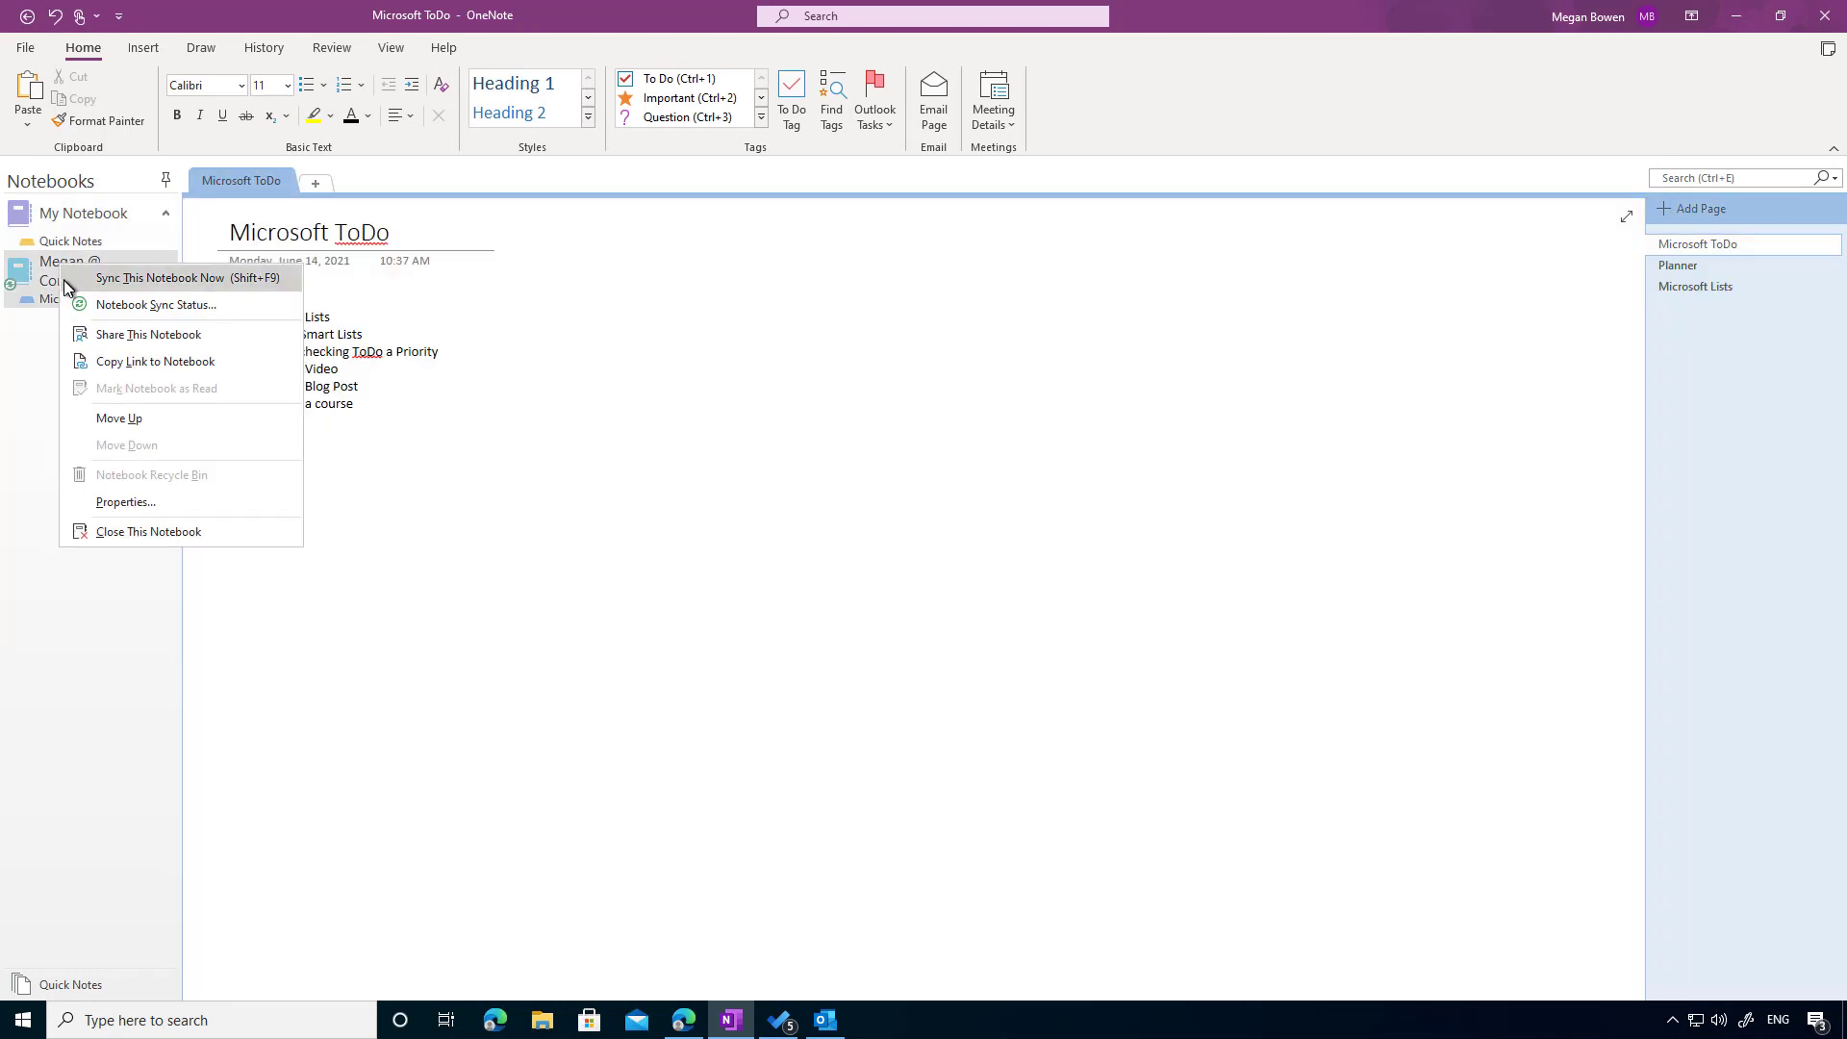
click(103, 302)
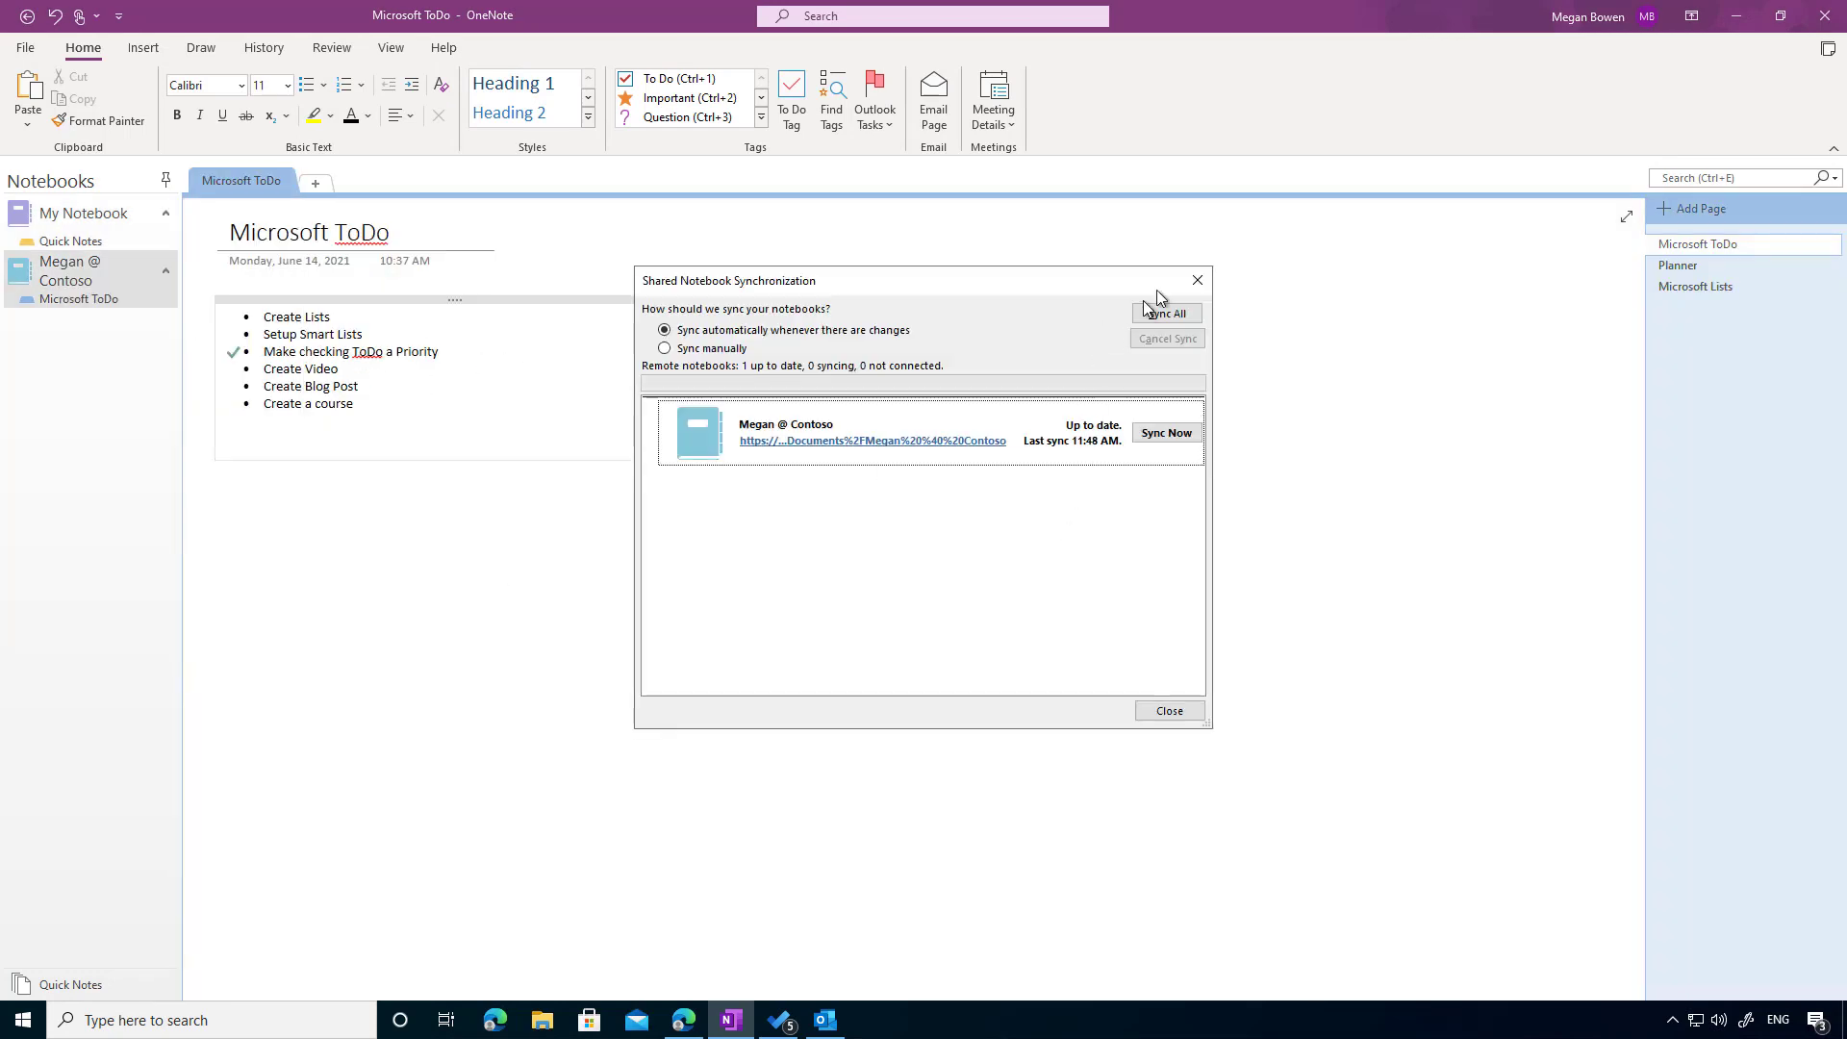
click(1198, 280)
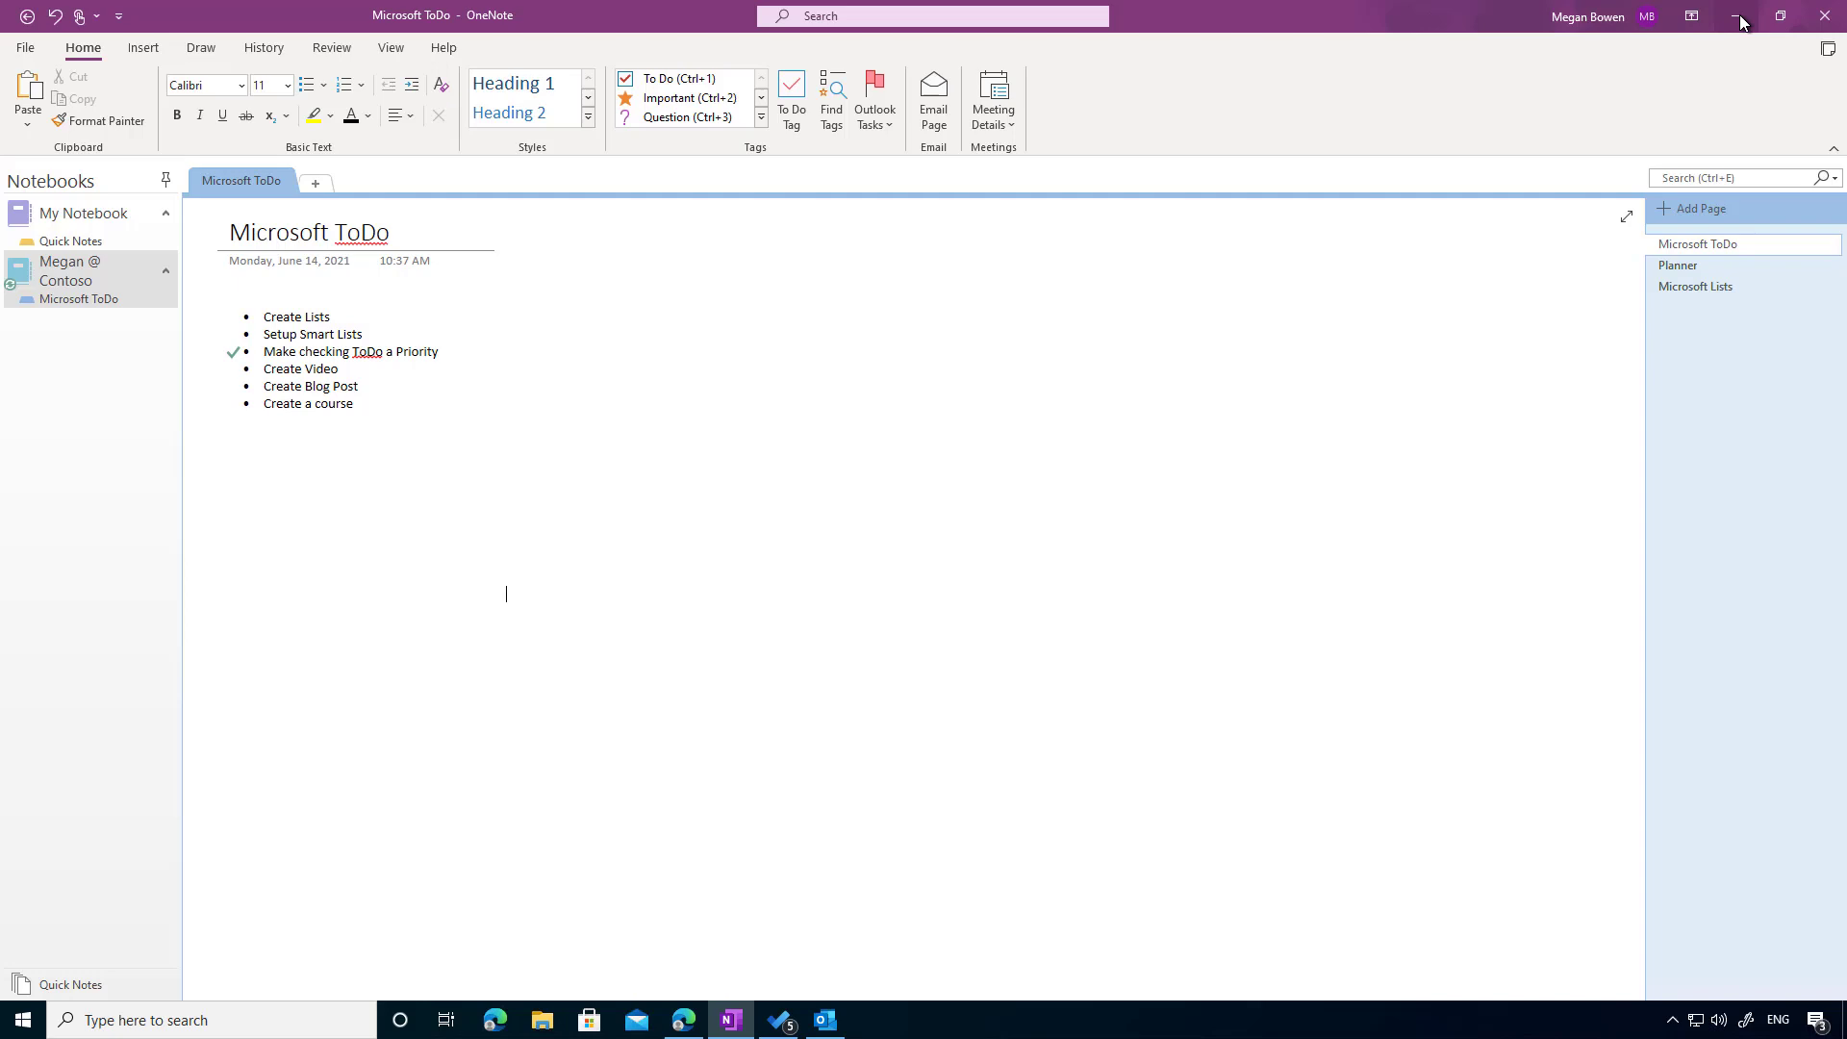
- Switch to Microsoft To Do, open the Teams Followups list and view its sharing details
click(1738, 17)
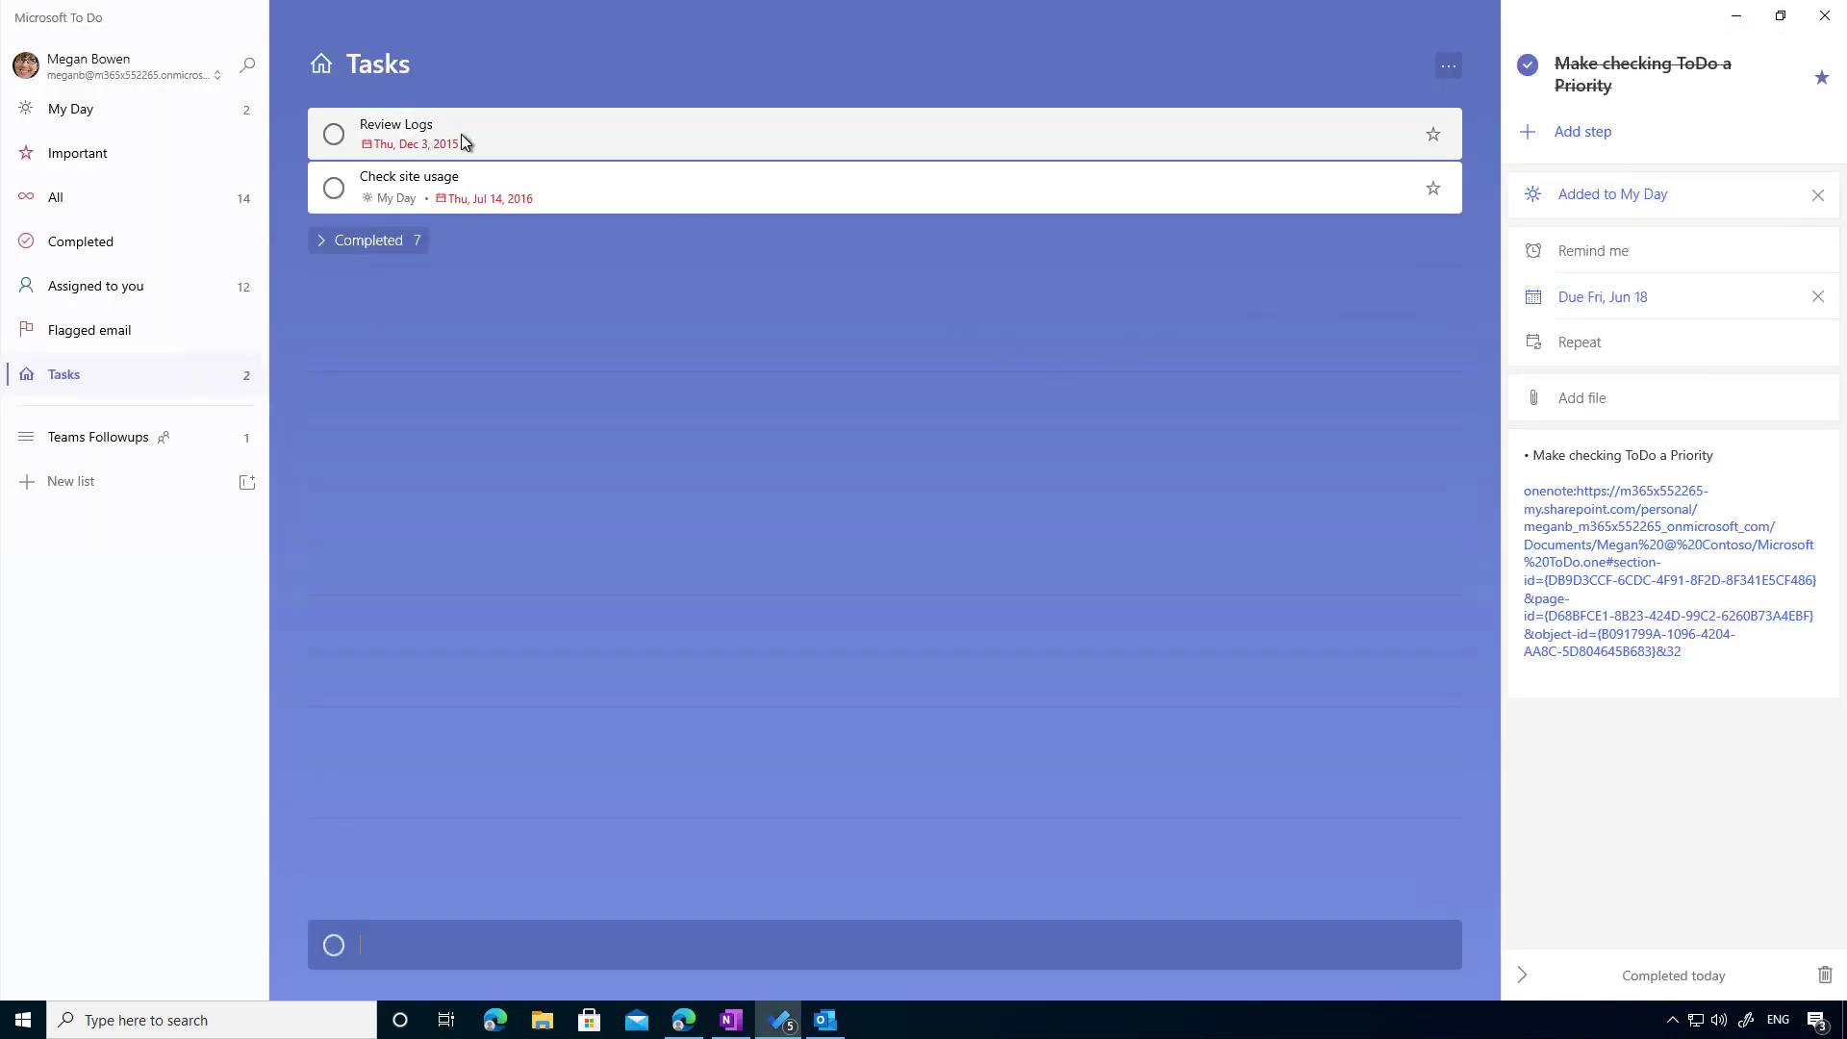
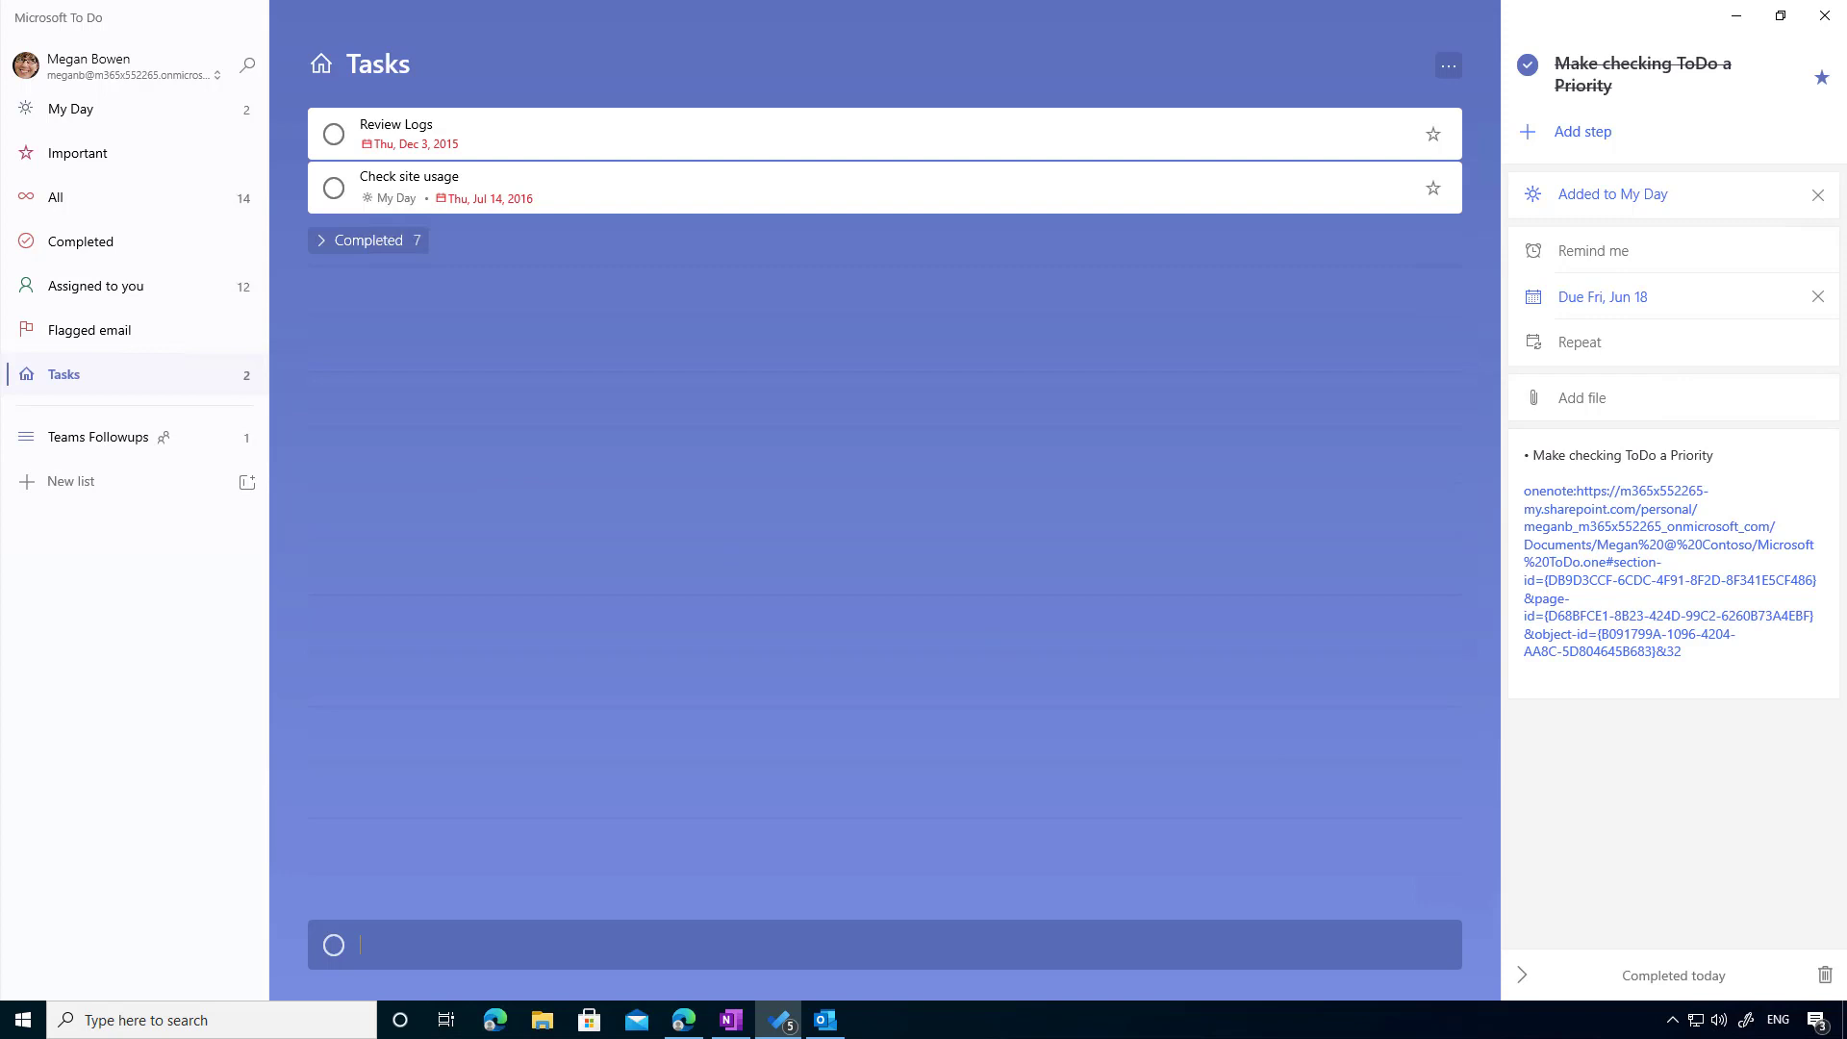
click(87, 439)
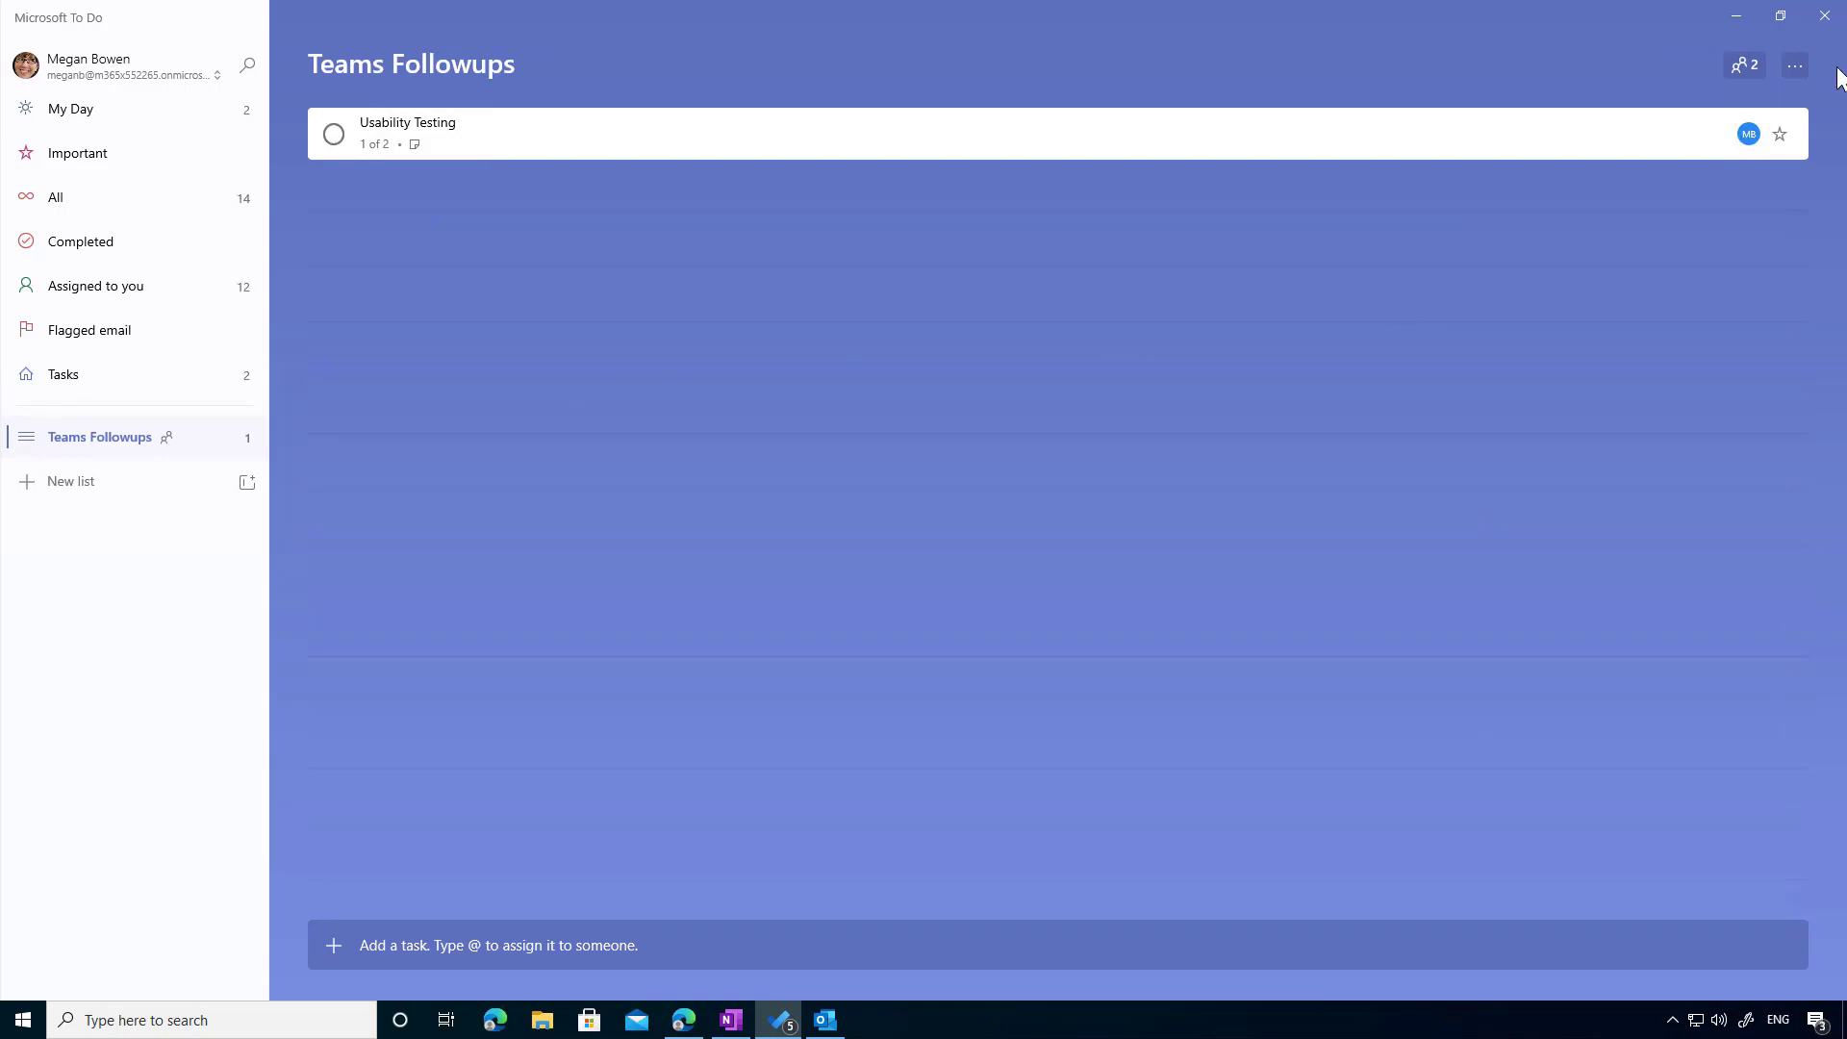
click(1740, 70)
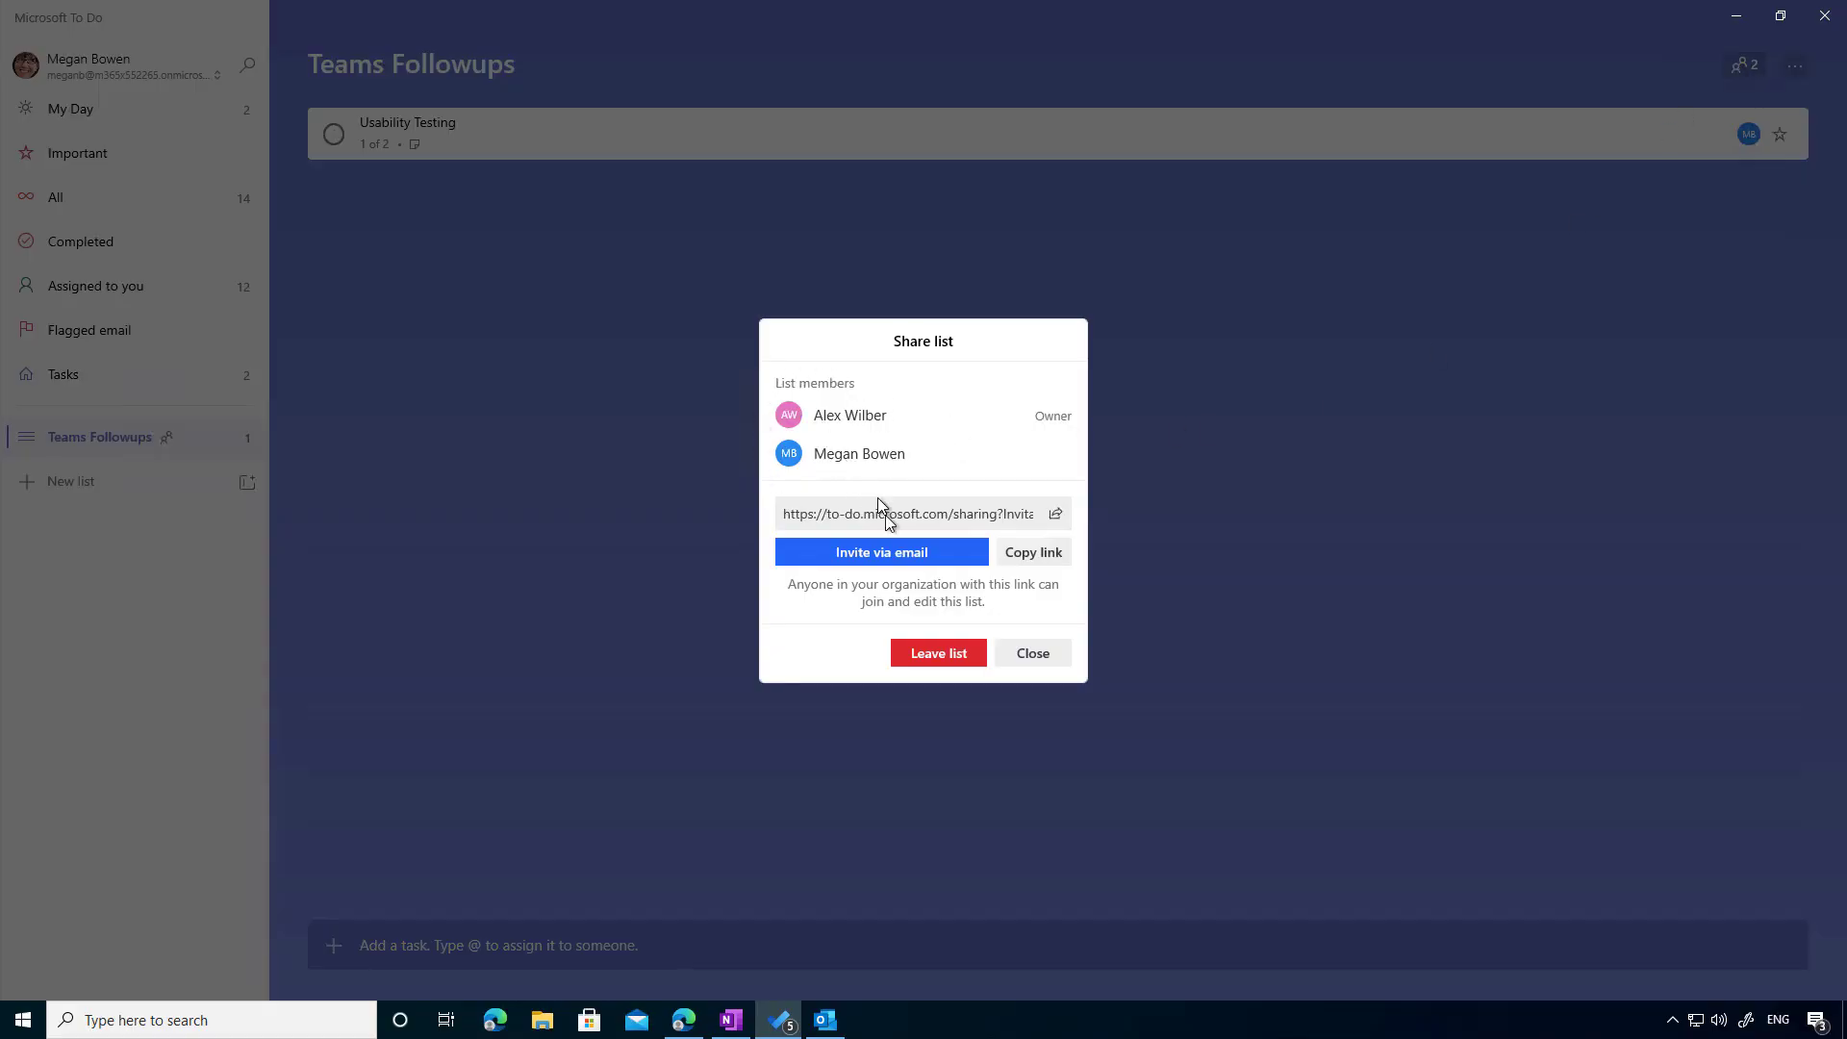
click(1032, 653)
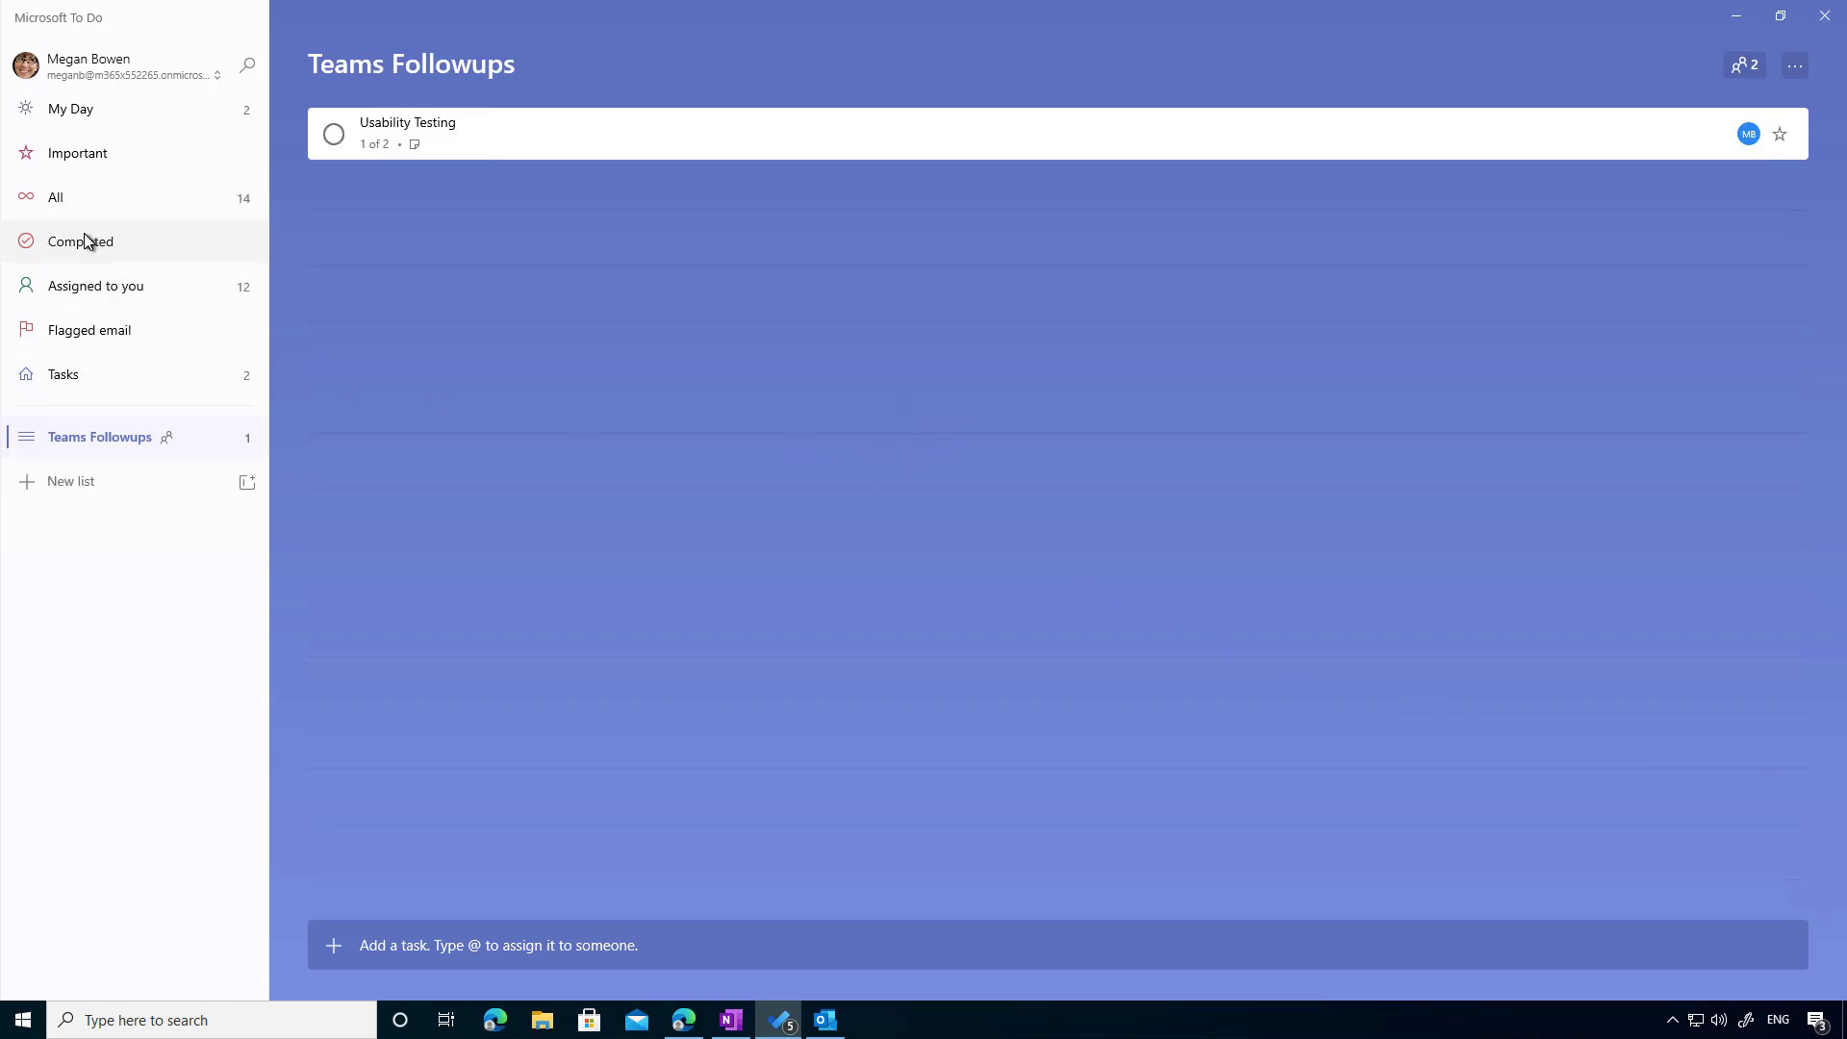
- Add the "Usability Testing" task from the Assigned to you list to My Day
click(92, 288)
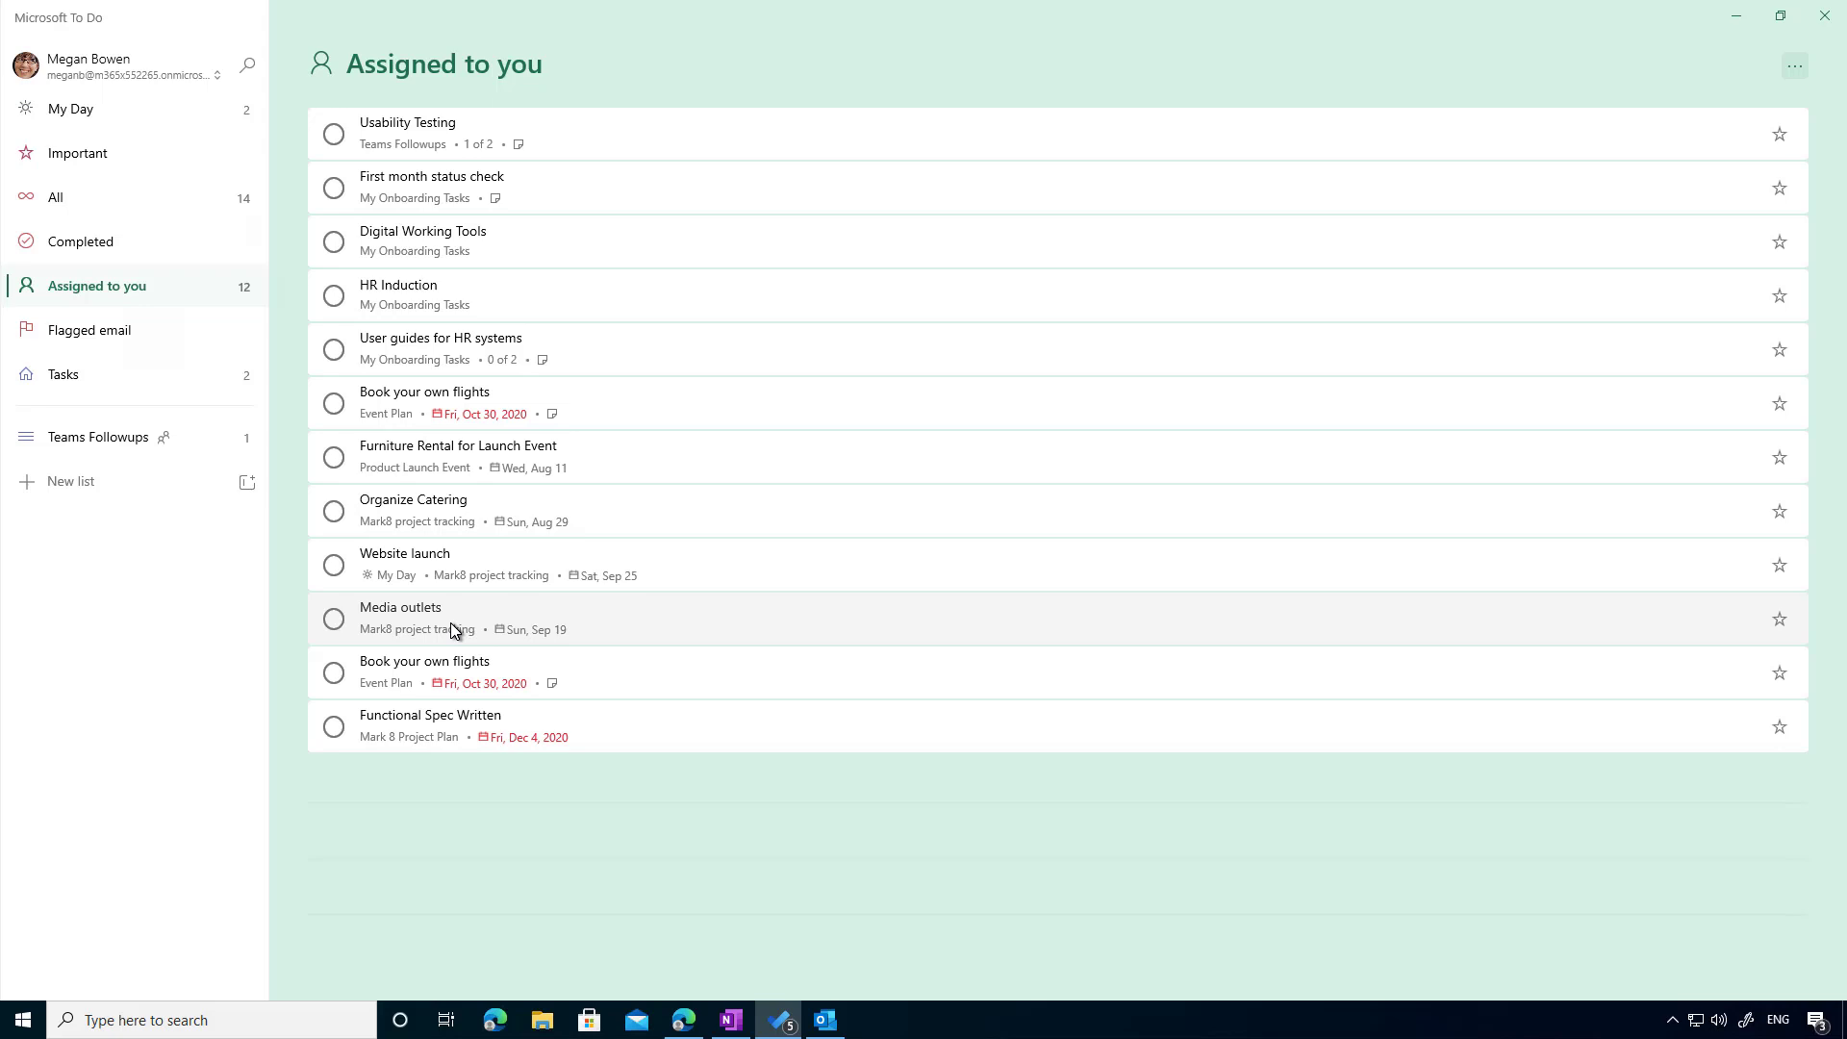
right_click(714, 147)
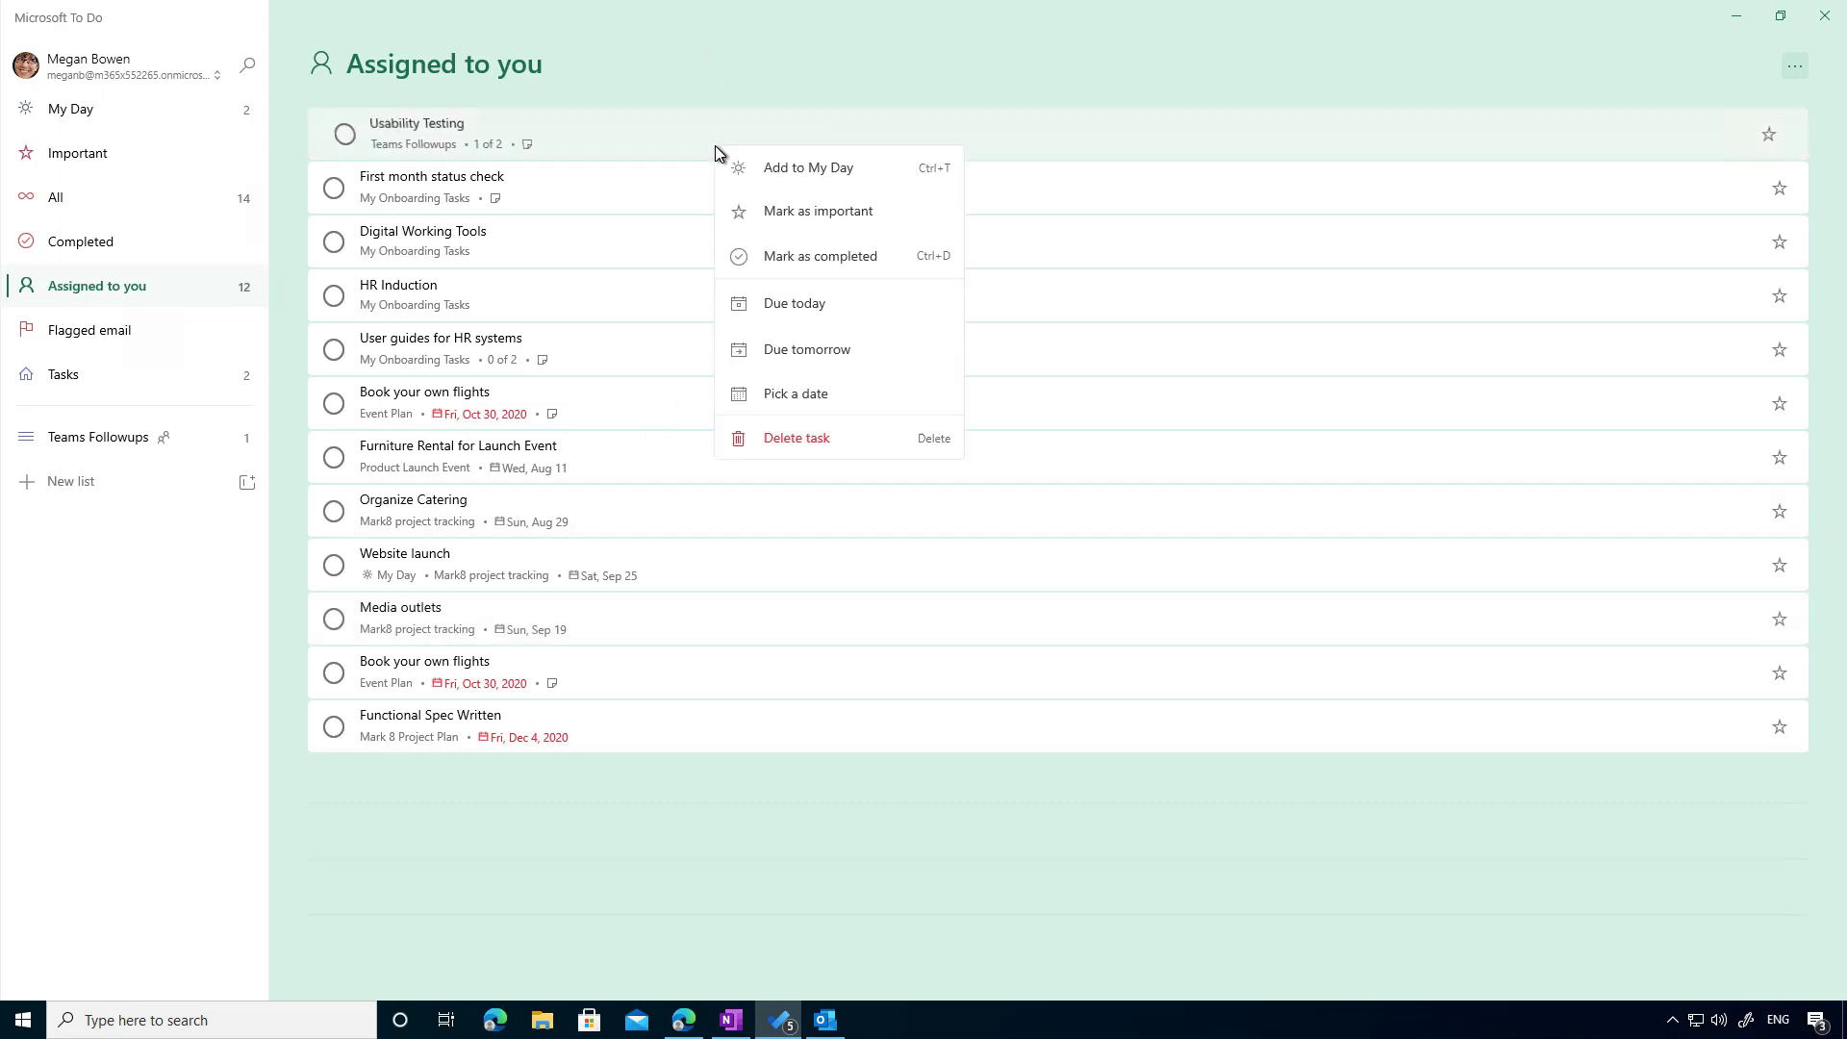
click(799, 171)
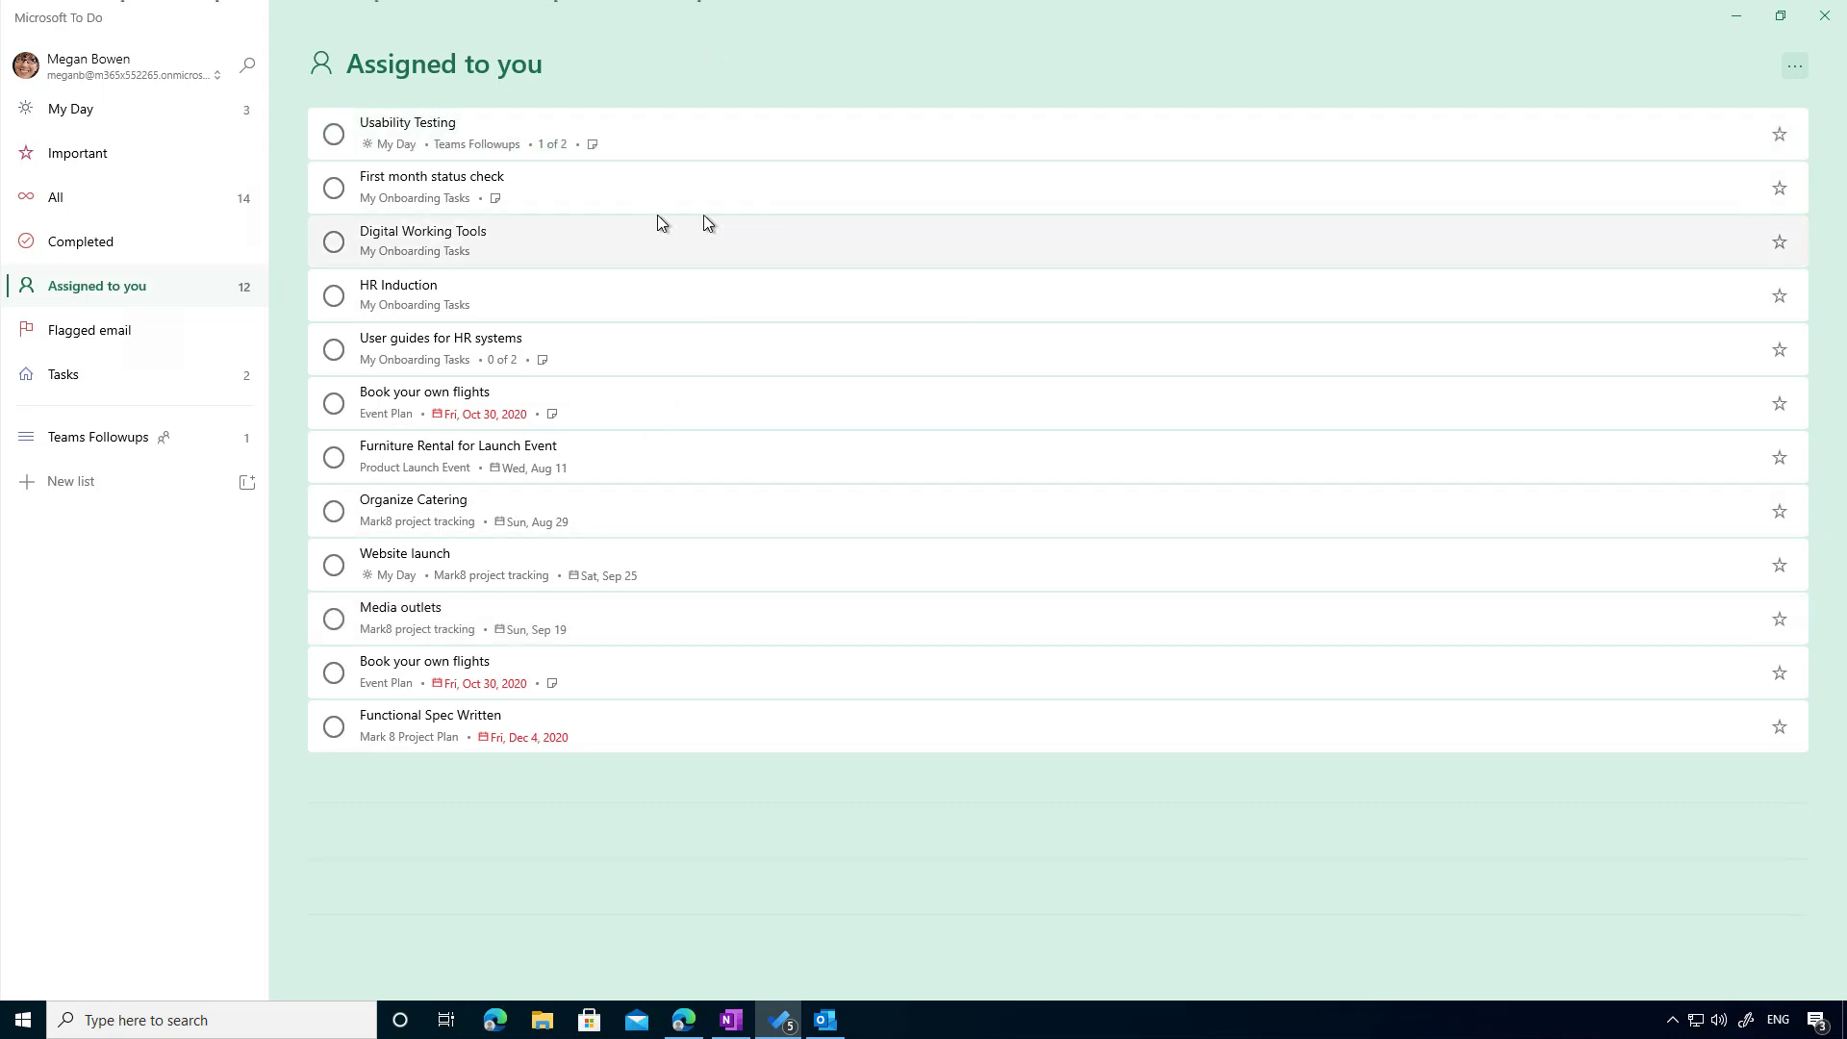
- Open the "Usability Testing" task from My Day and follow its message link to the conversation in the Teams web app
click(154, 112)
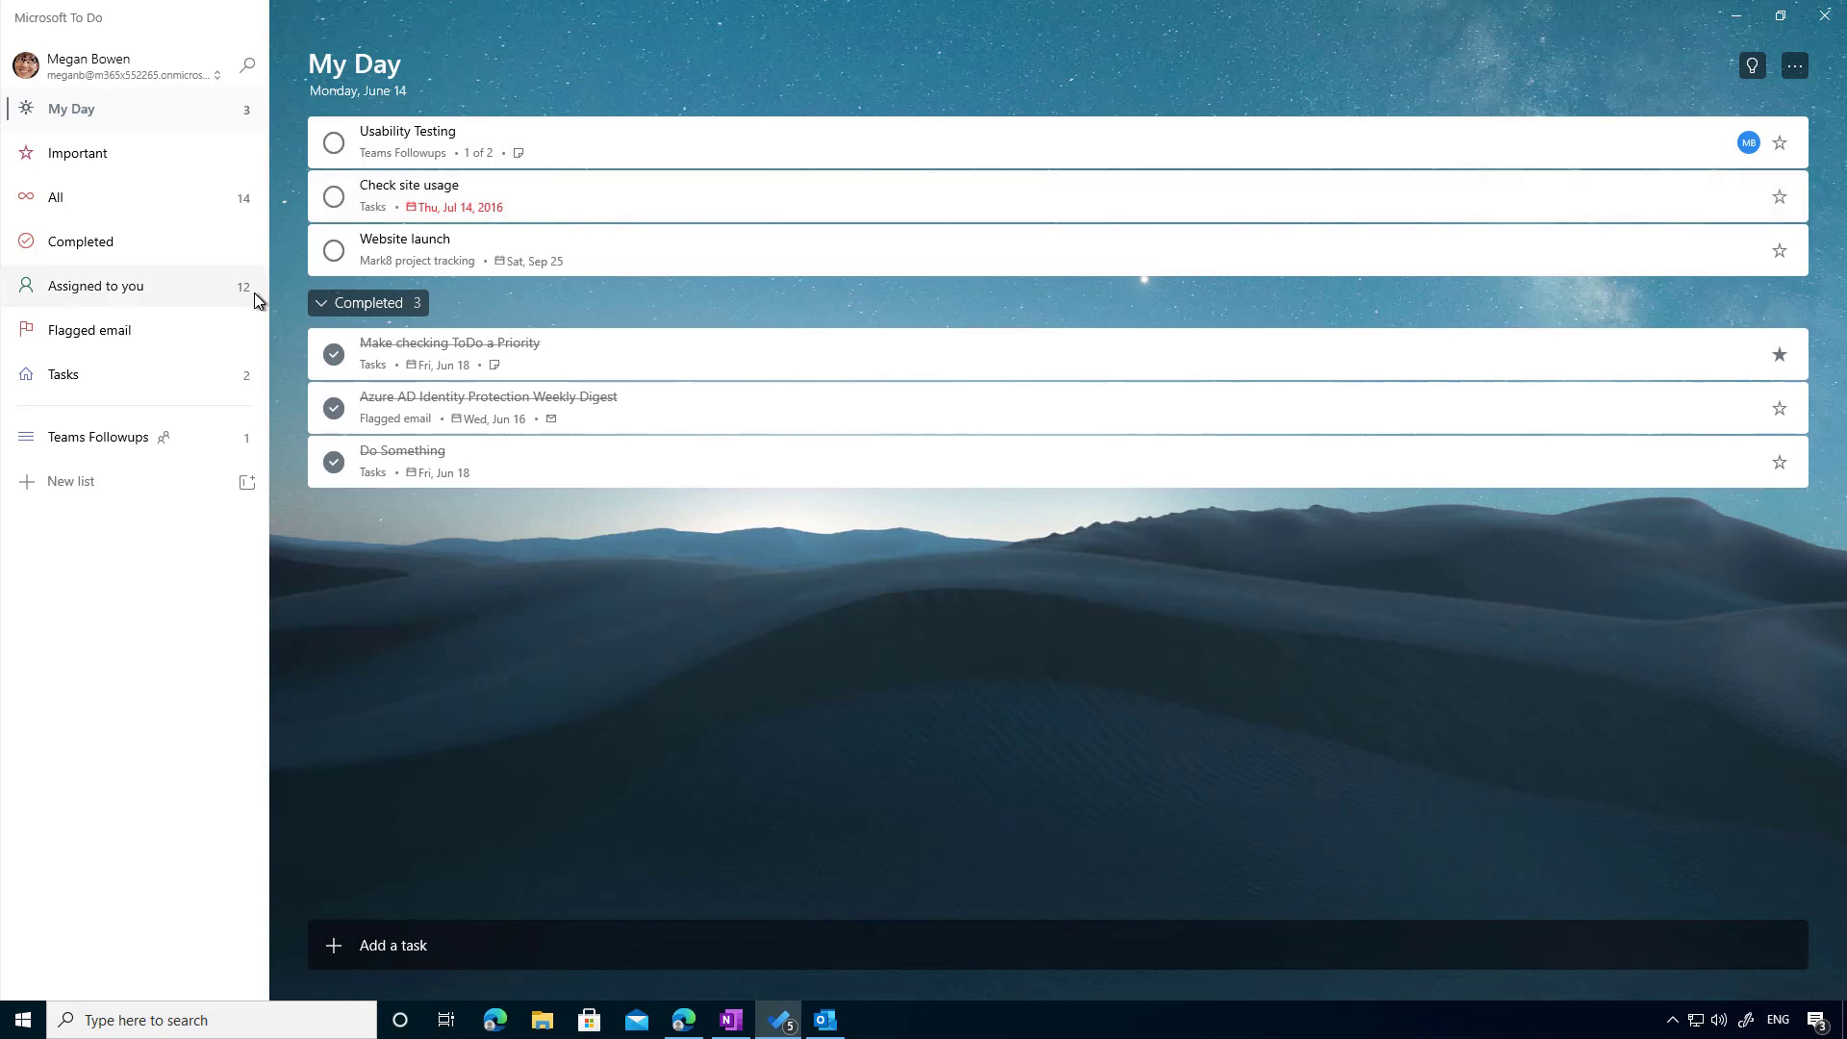
click(100, 289)
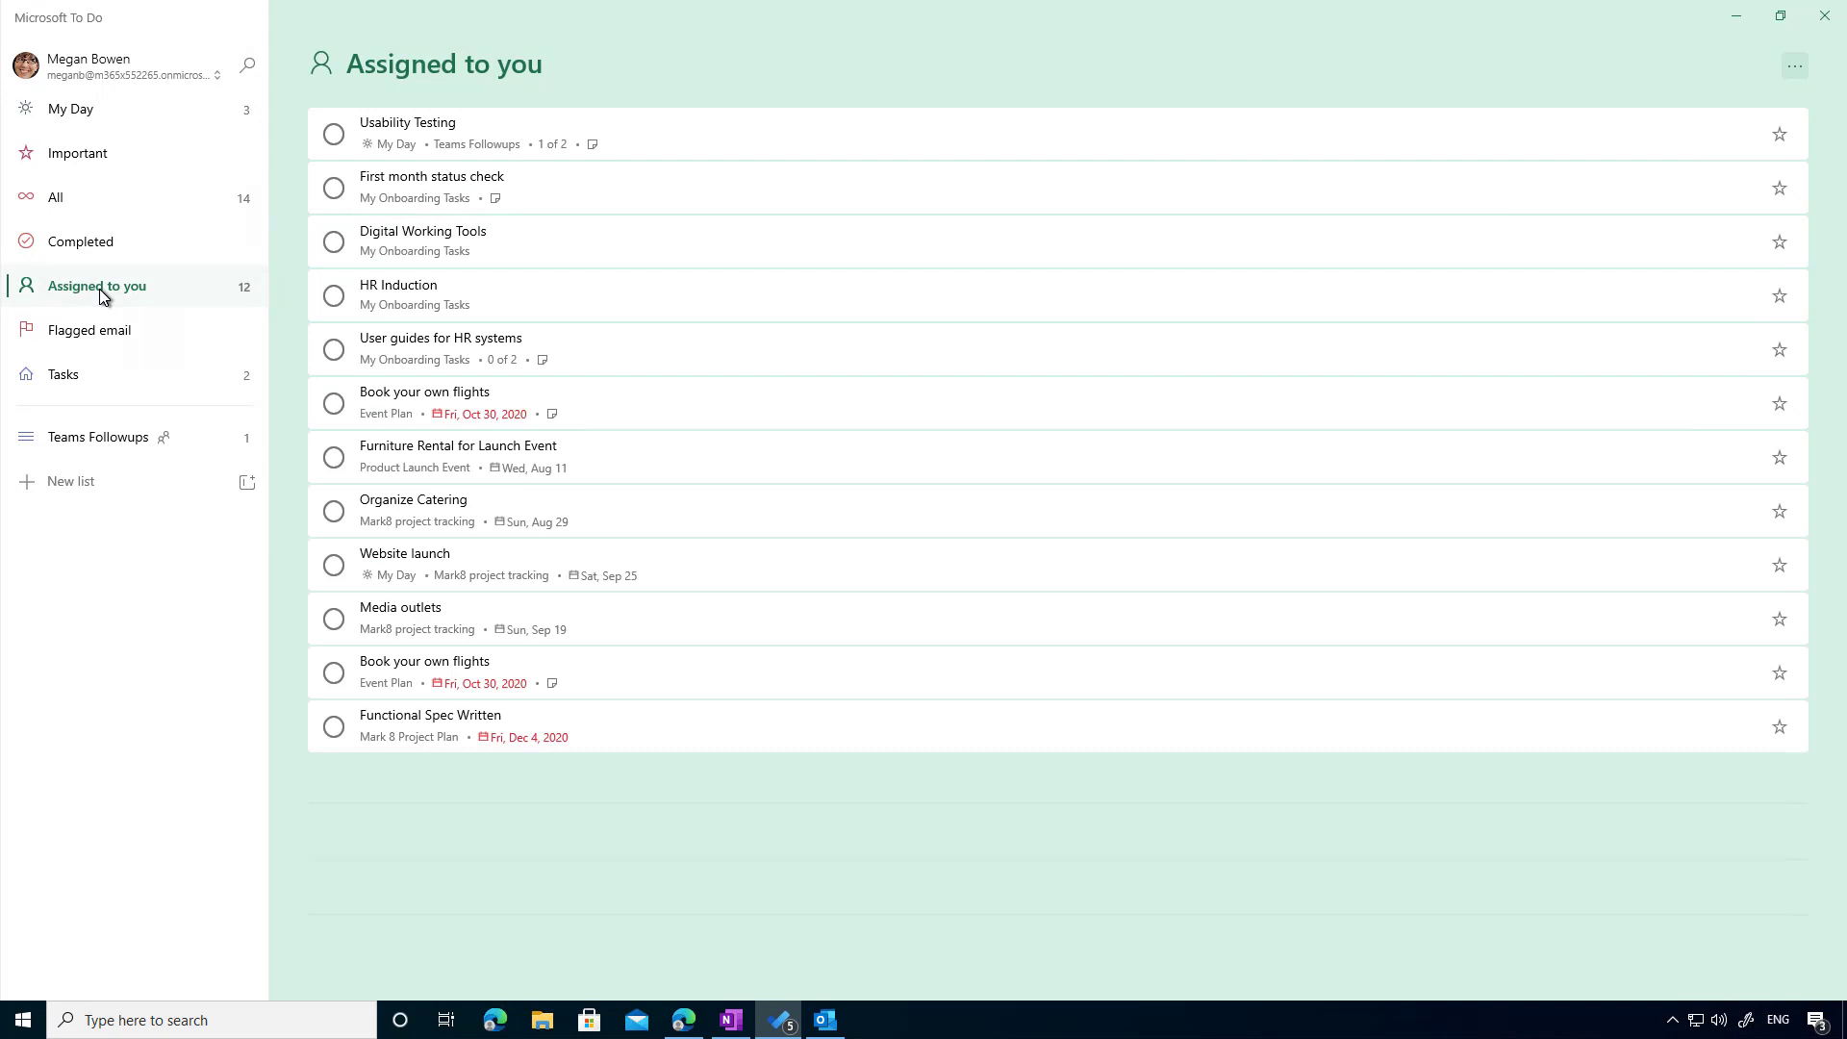
click(193, 113)
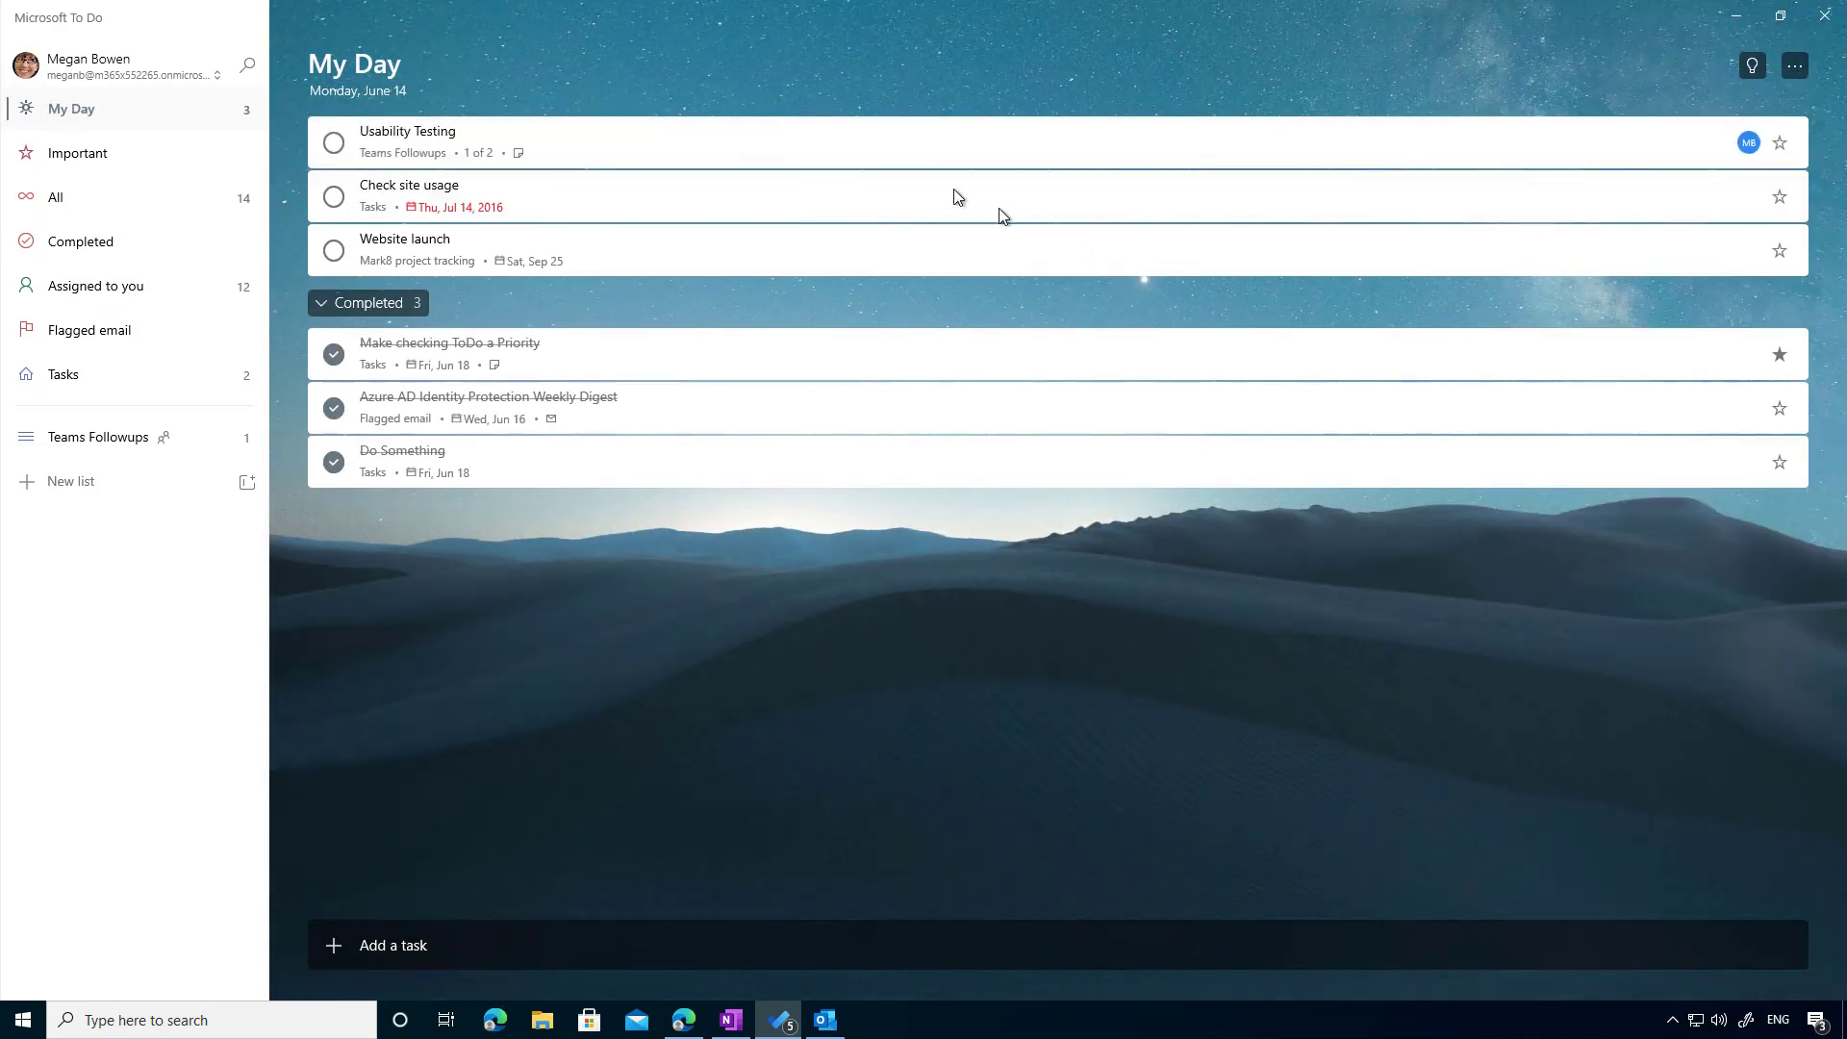
click(612, 146)
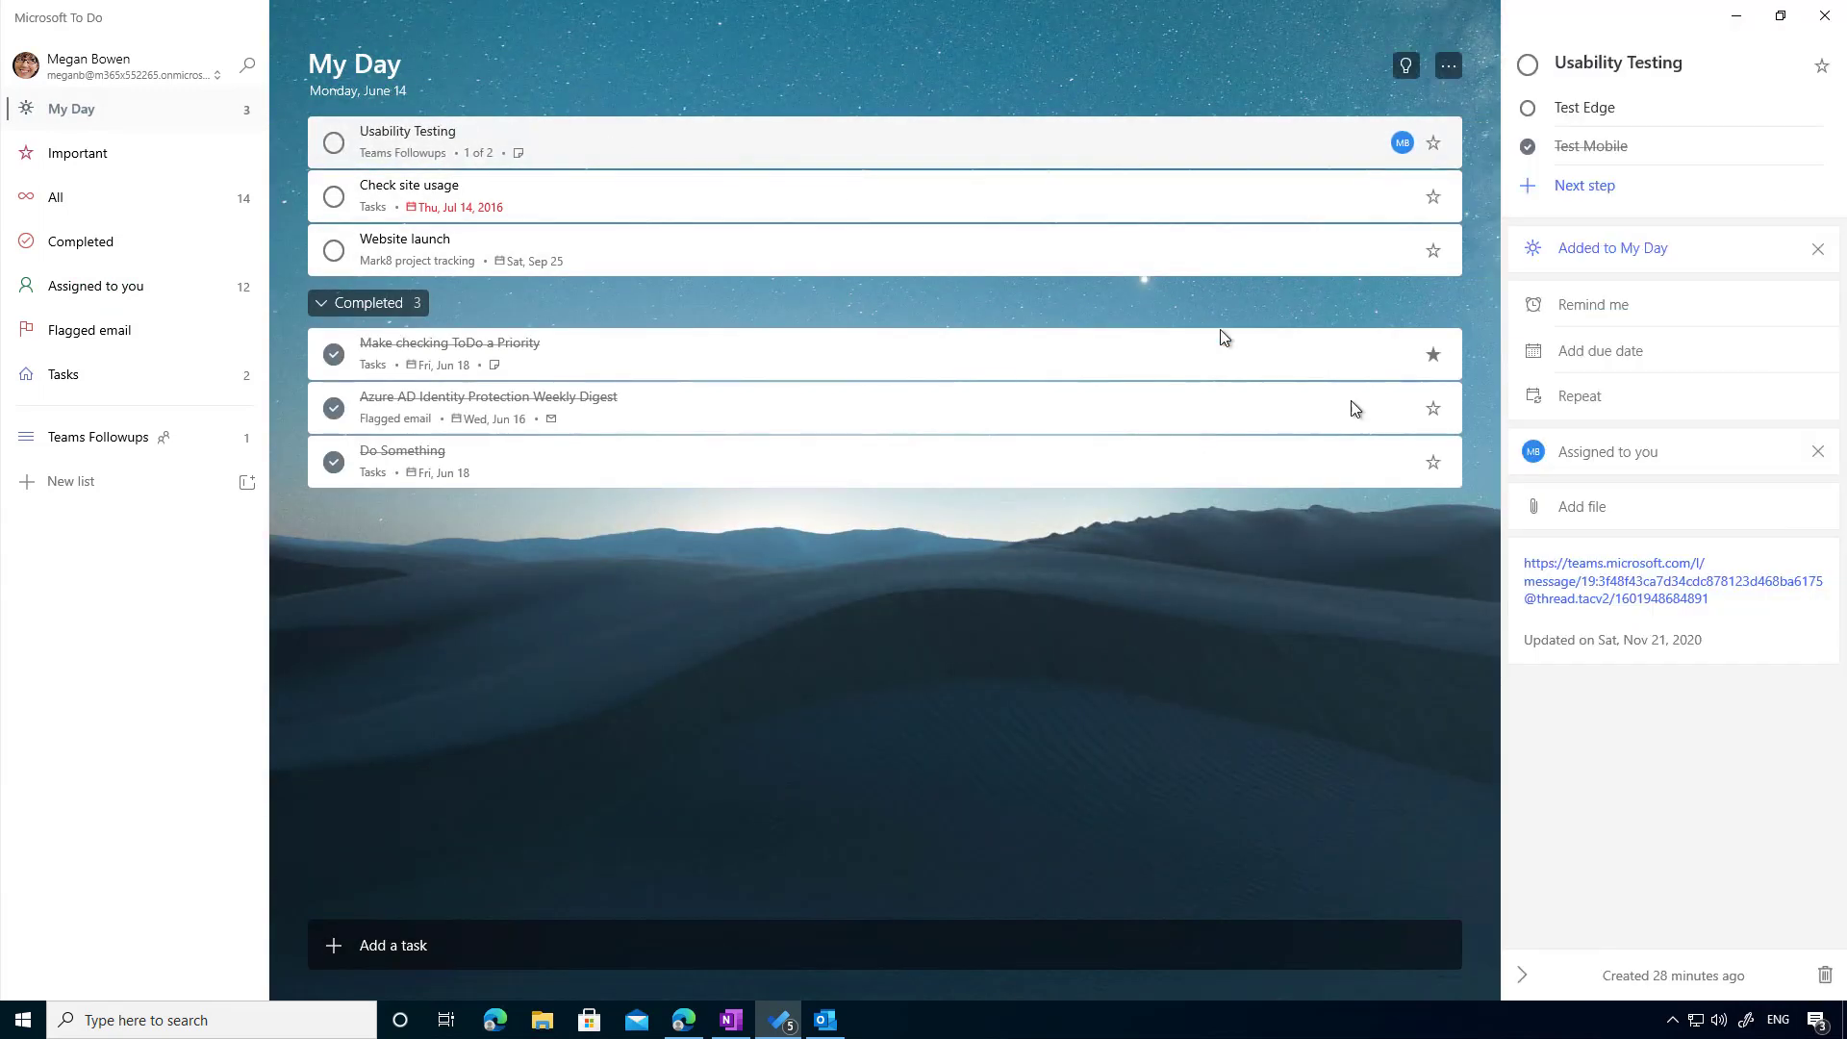
click(1598, 596)
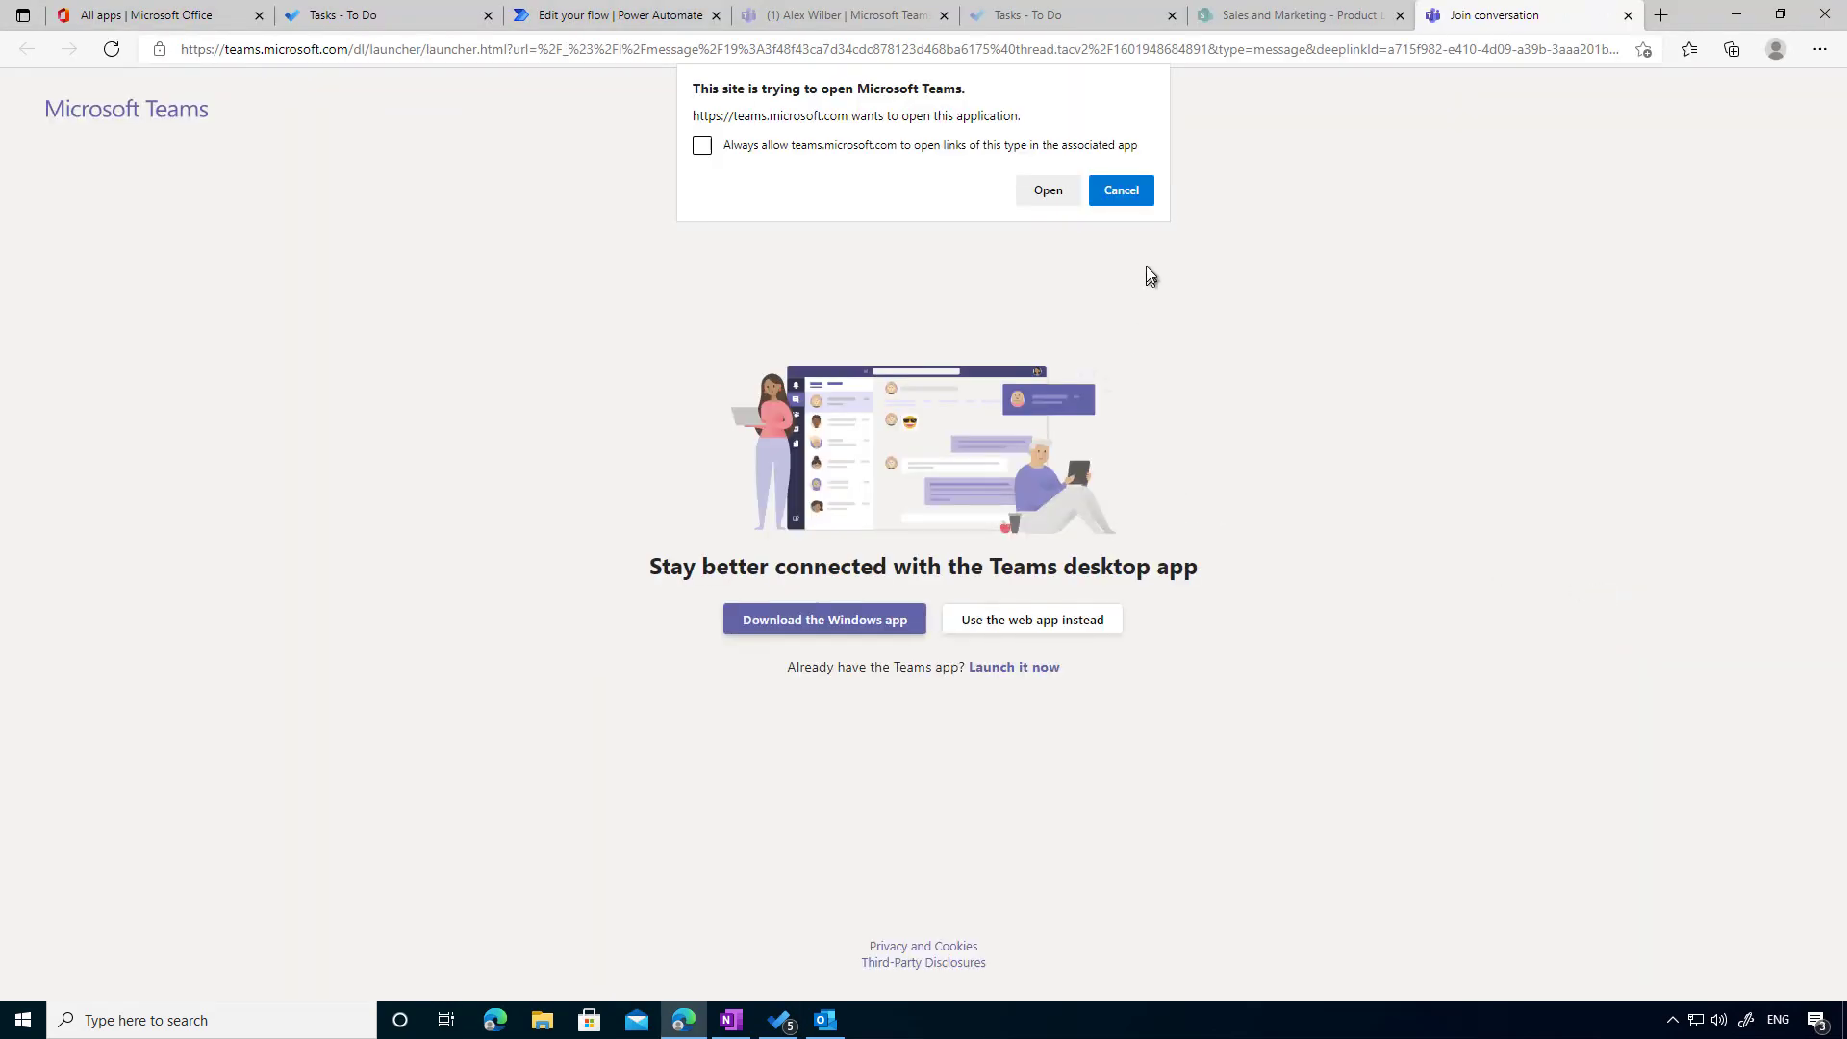
click(1122, 190)
click(1062, 627)
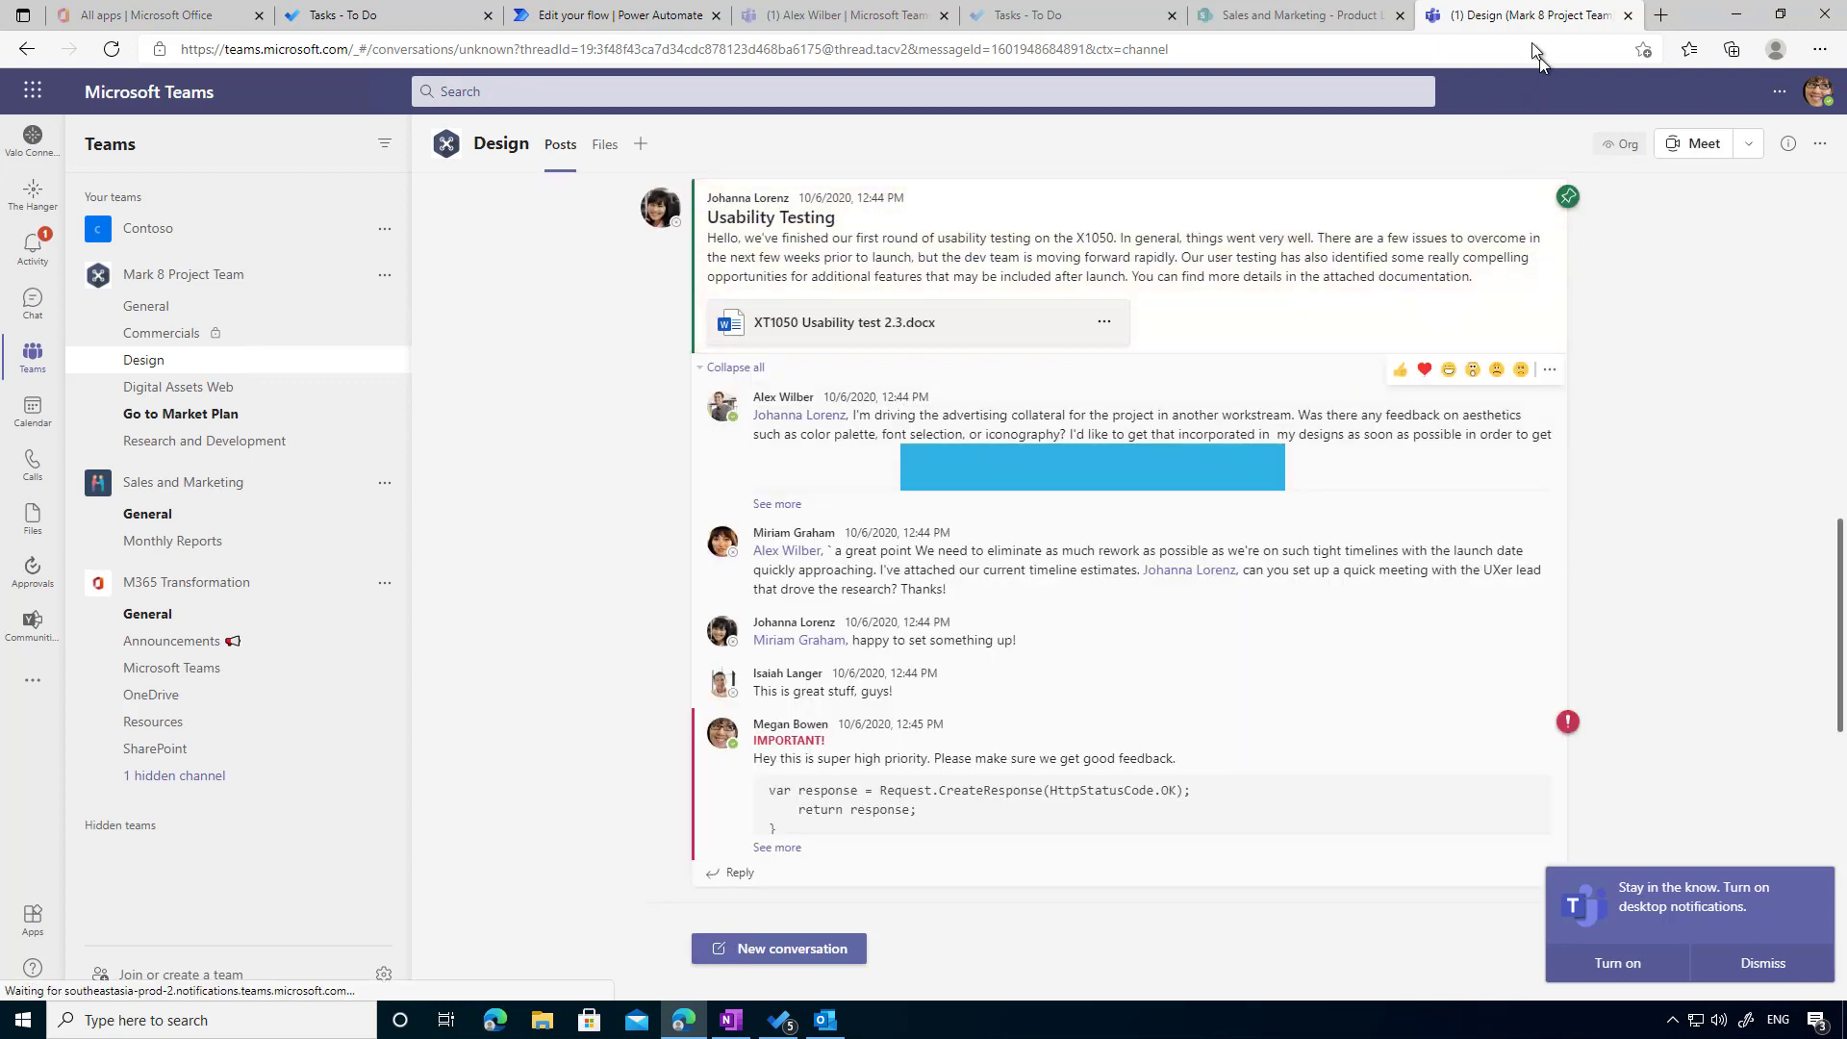
- Compare the Tasks list in To Do on the web with the To Do desktop app, and return to the browser
click(1059, 15)
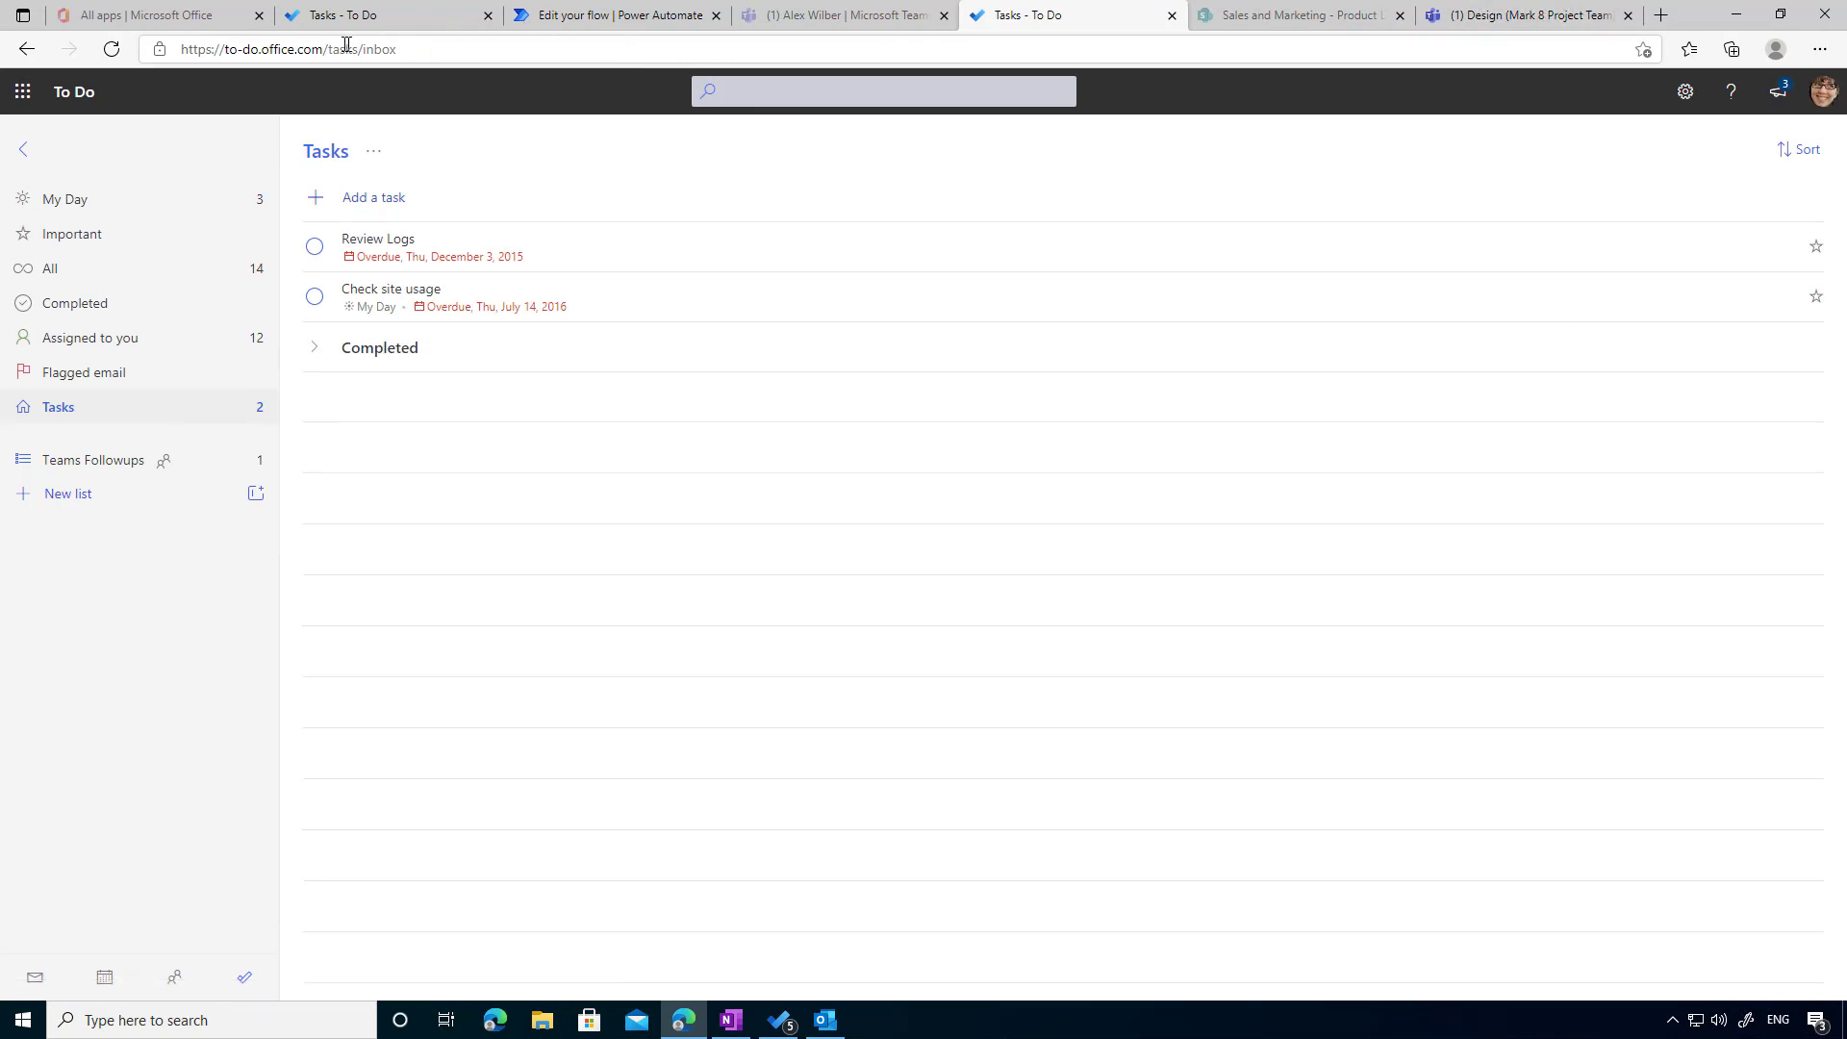
click(783, 1023)
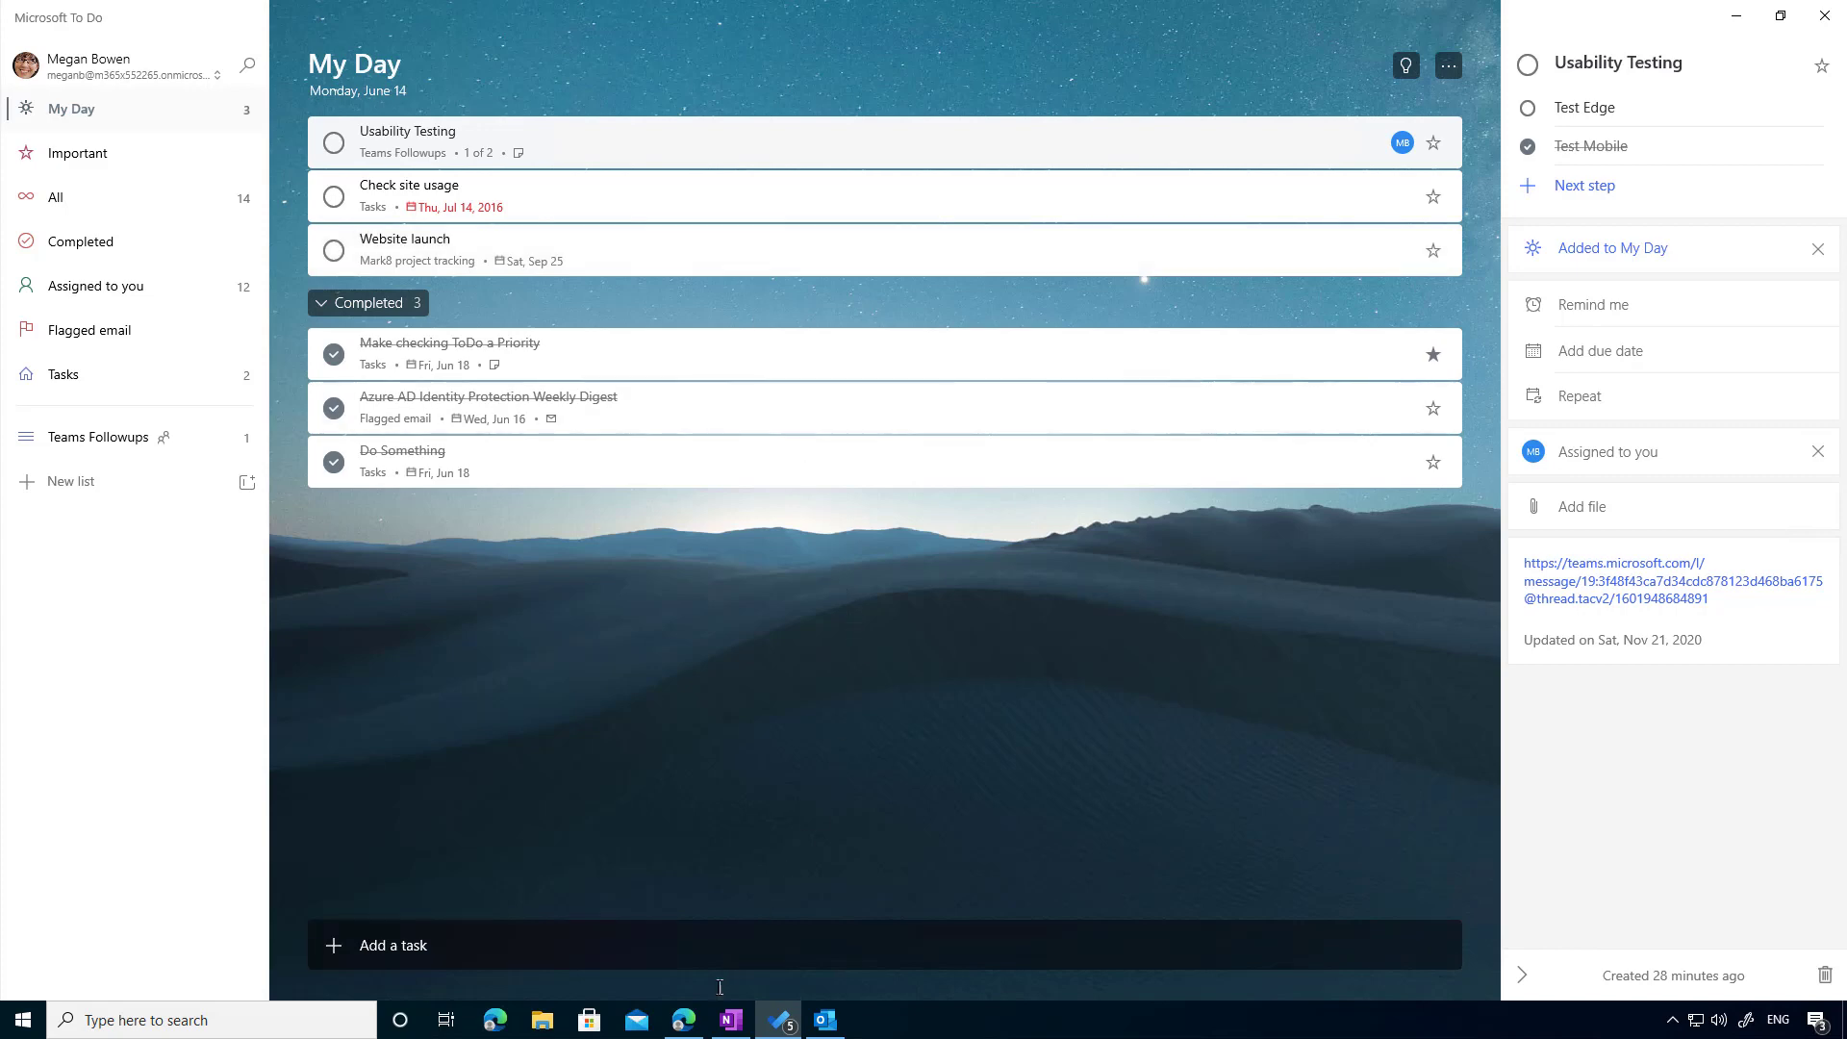
click(685, 1022)
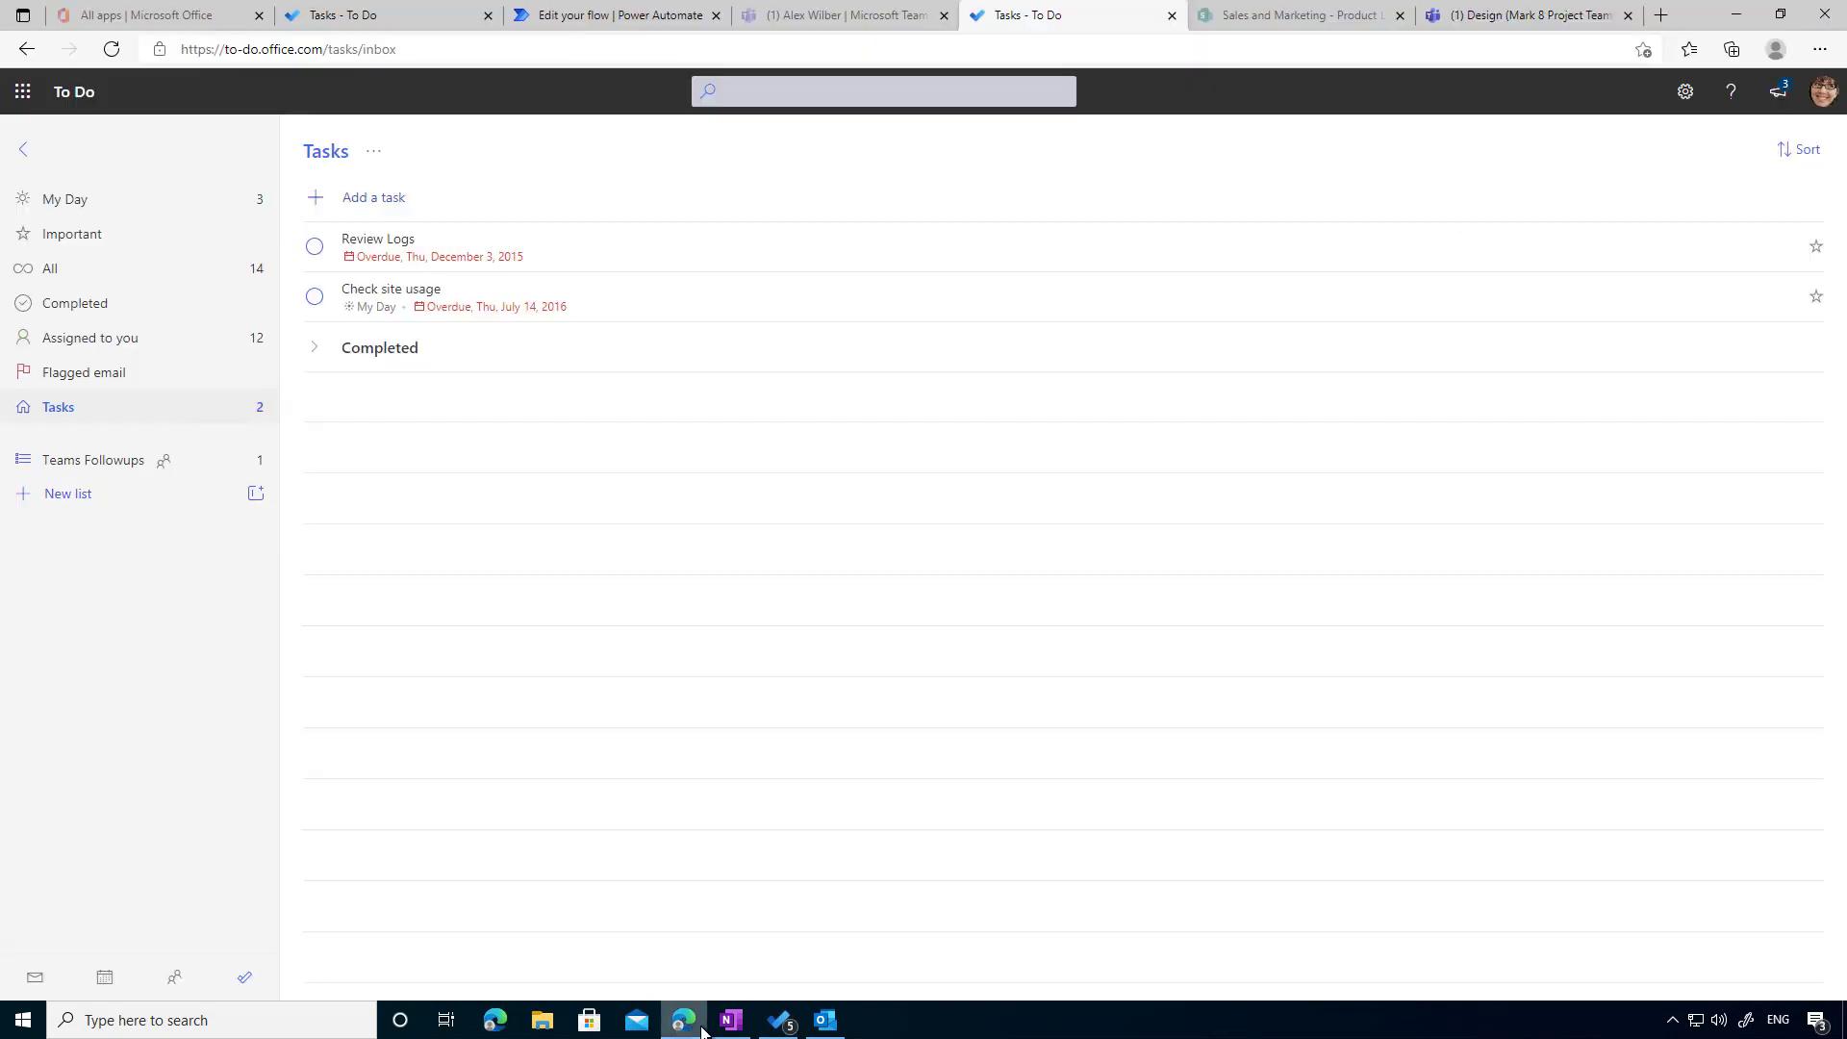
- View the SharePoint Product List and review the "Add a Microsoft ToDo Item" flow in Power Automate
click(1232, 21)
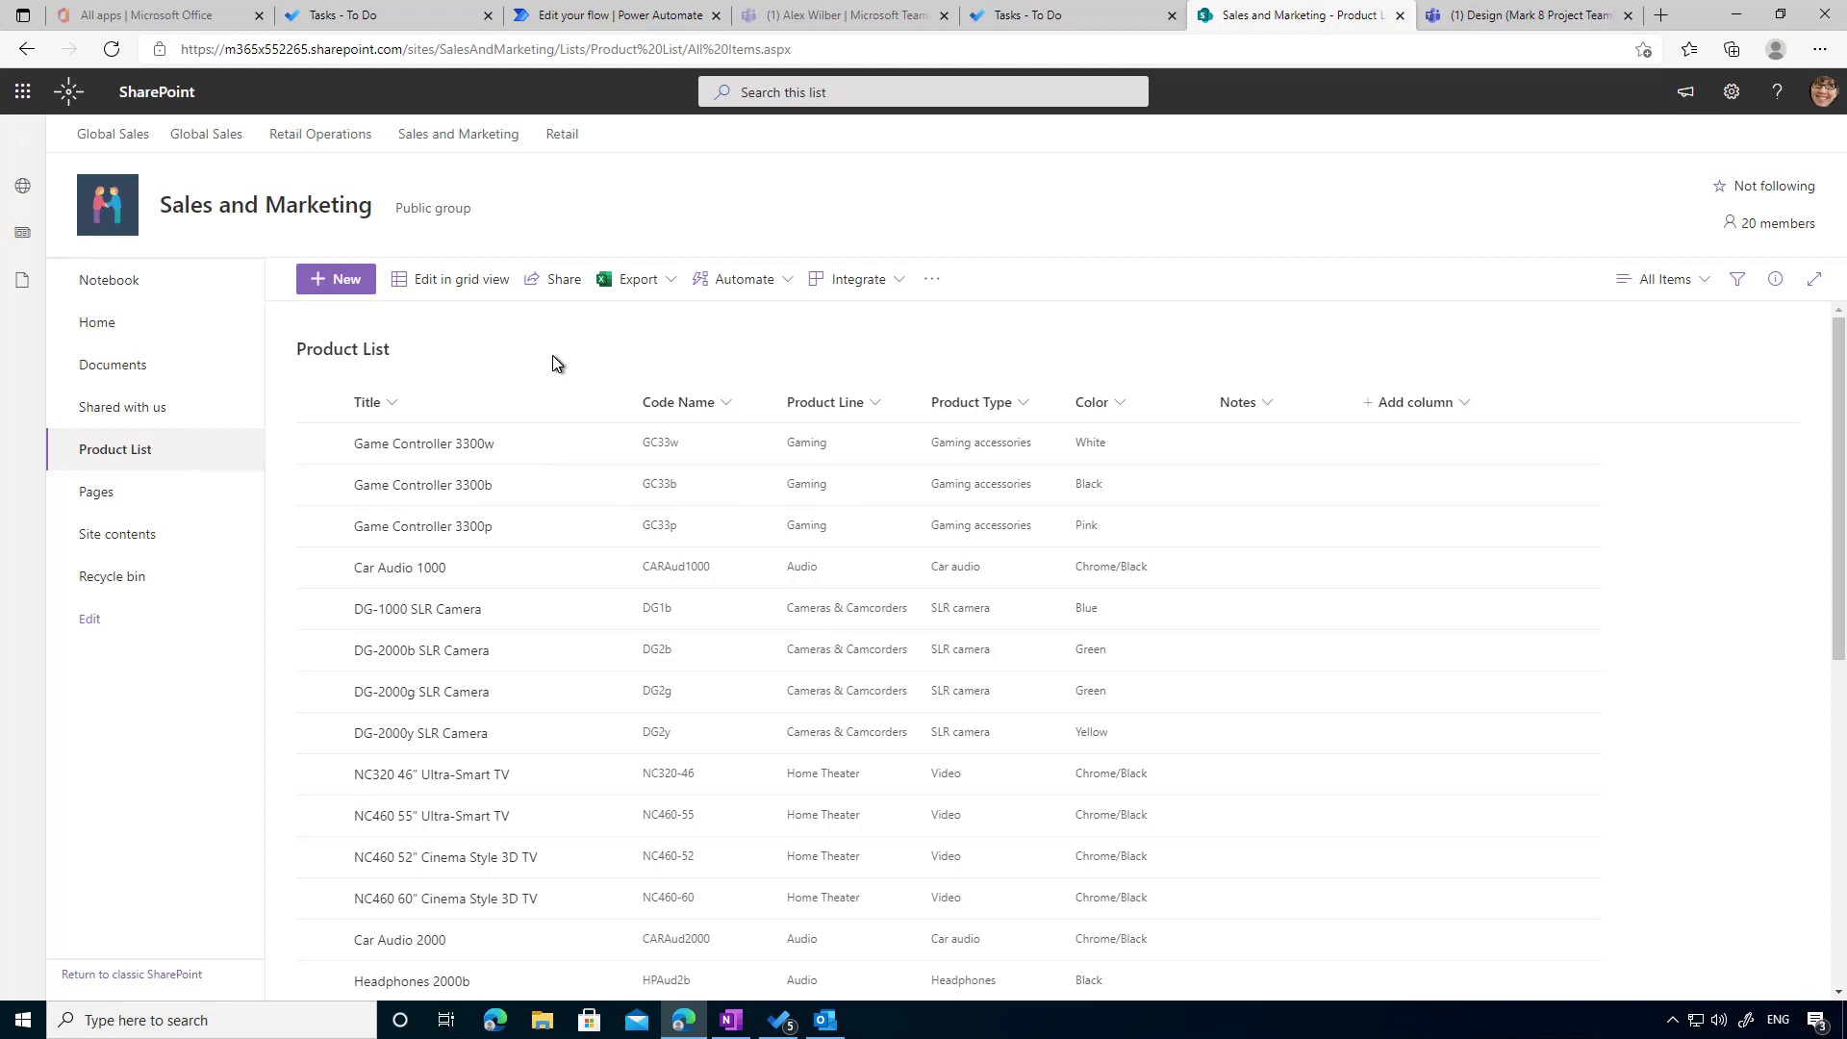
click(590, 15)
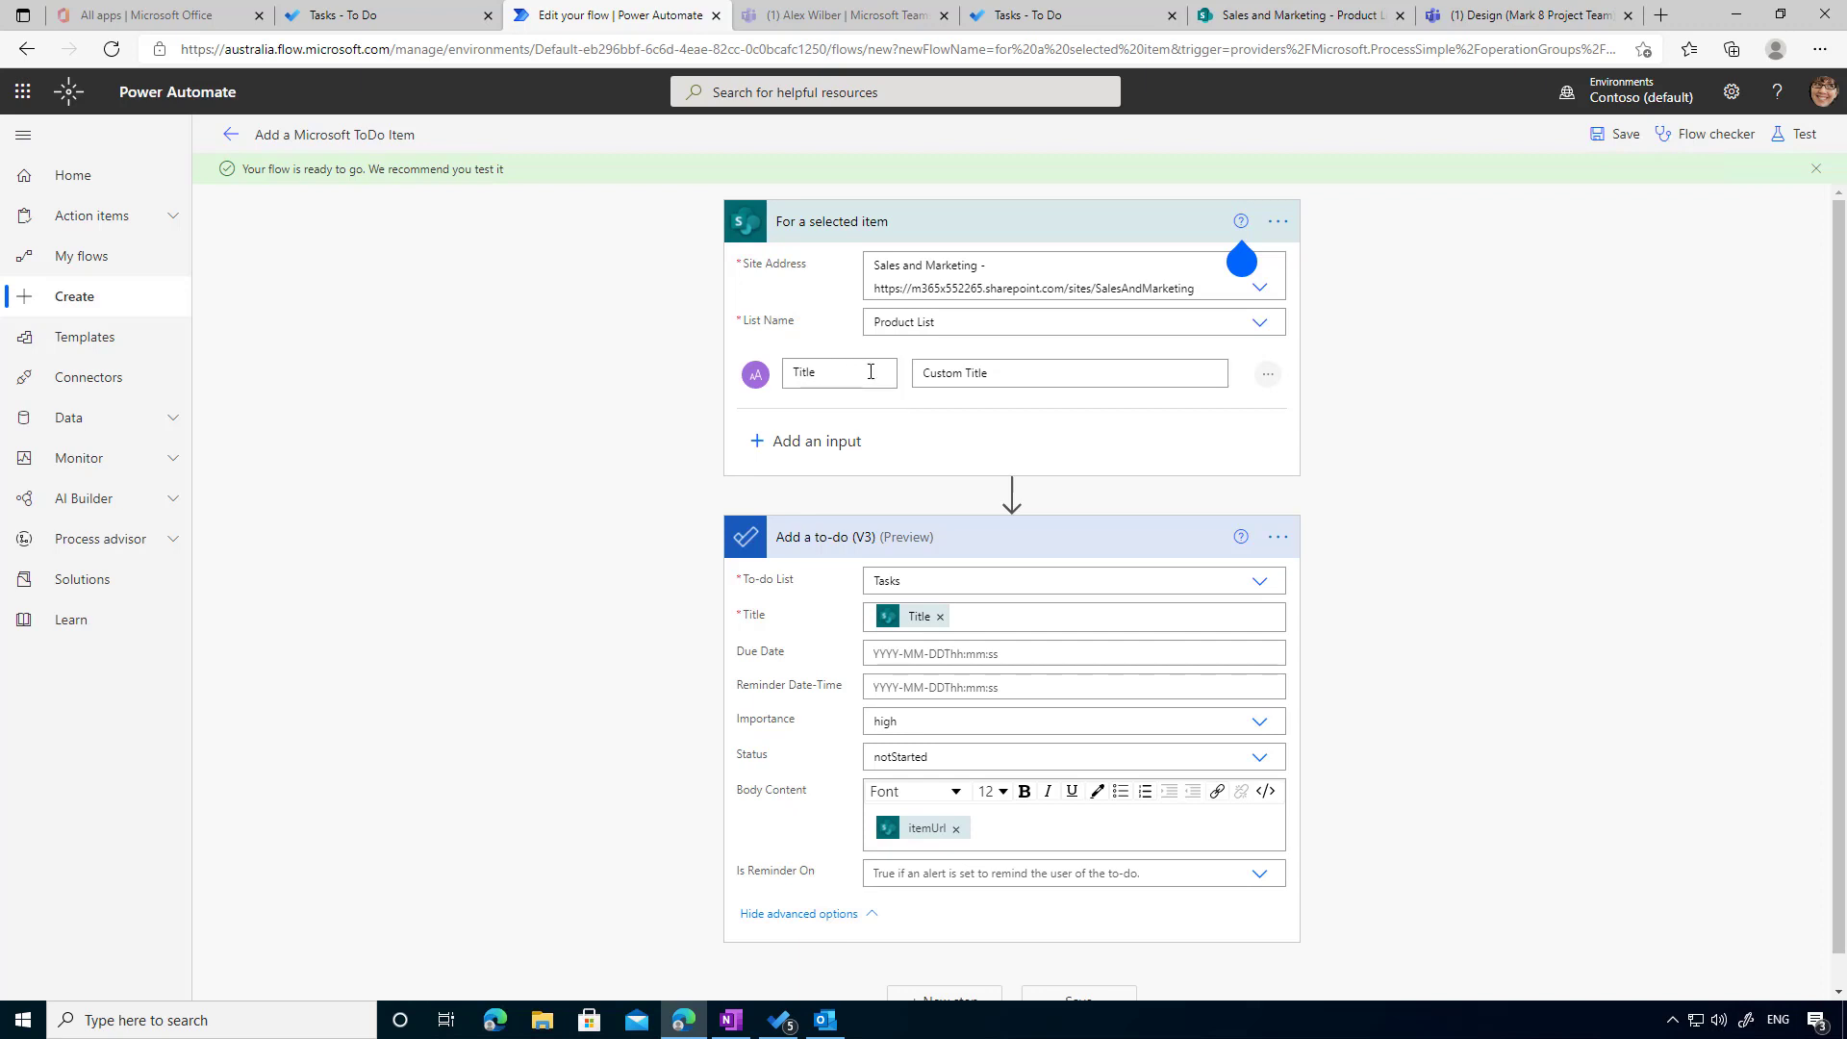
scroll(927, 568, down, 1)
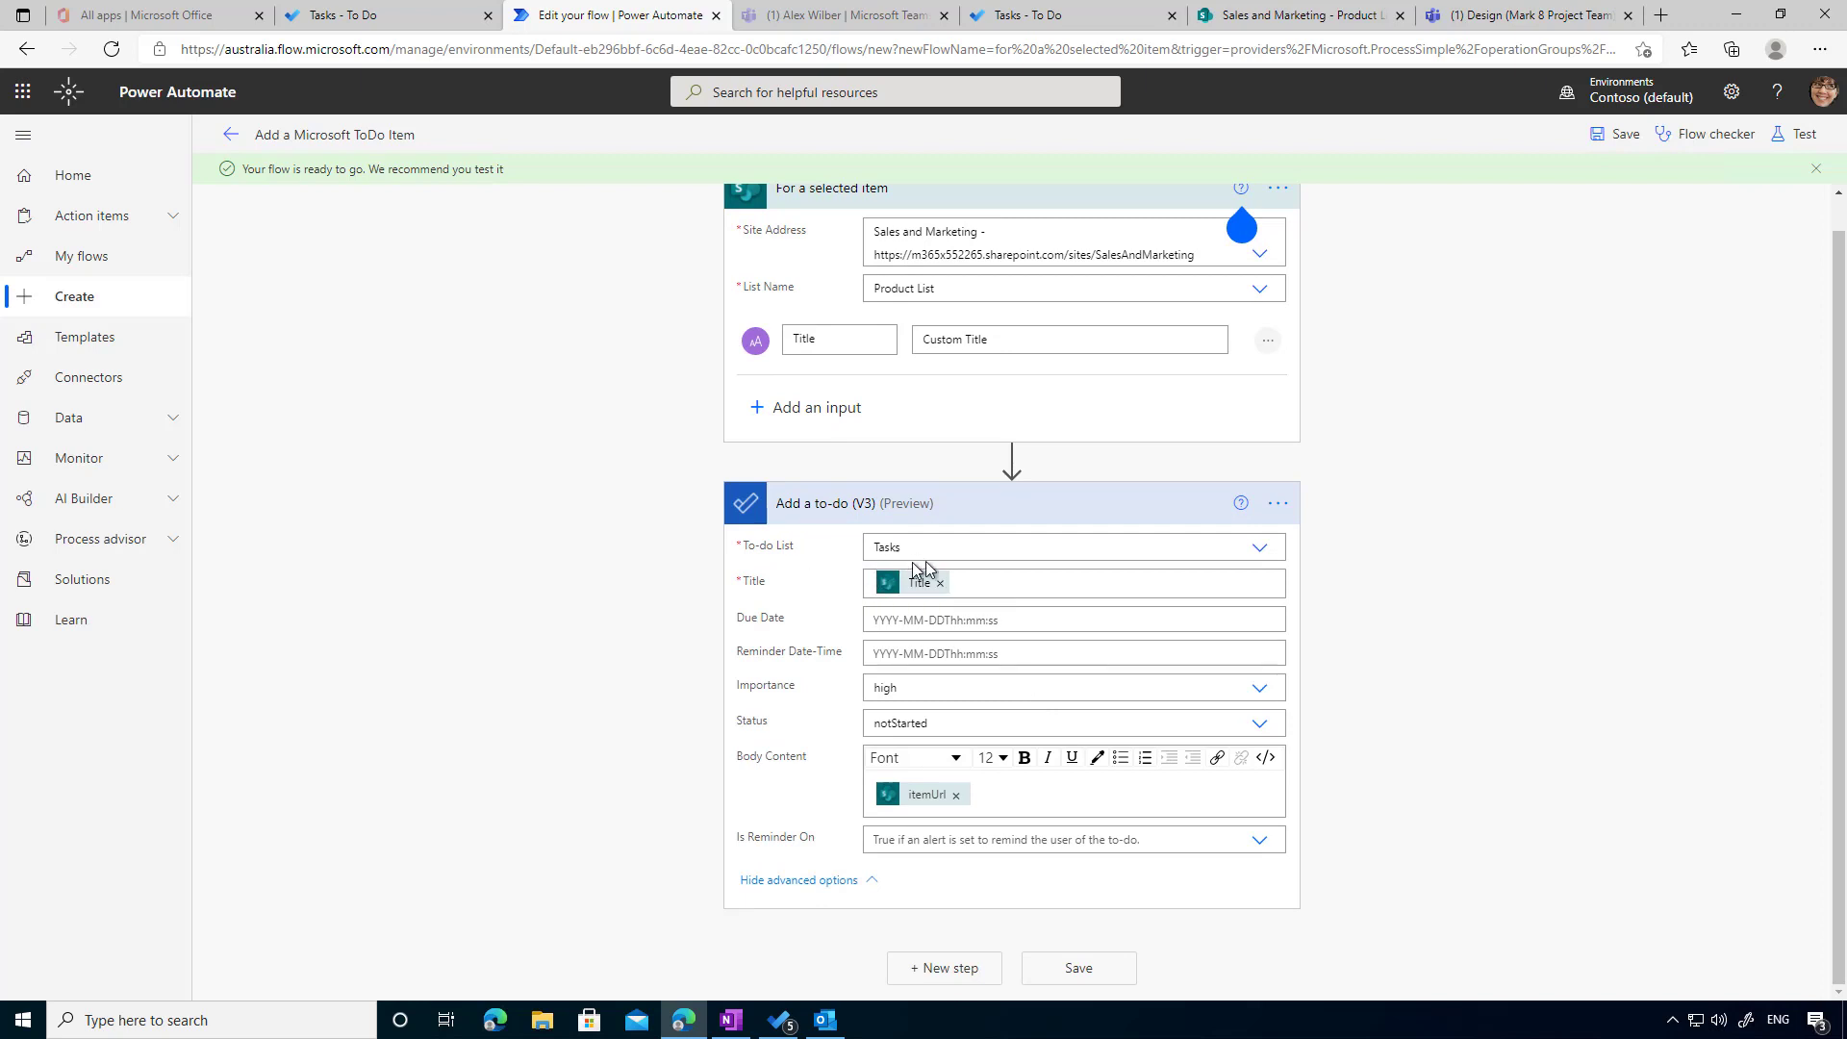
- Run the "Add a Microsoft ToDo Item" flow on Game Controller 3300b in the SharePoint Product List, titled "Game Controller Follow up"
click(1285, 20)
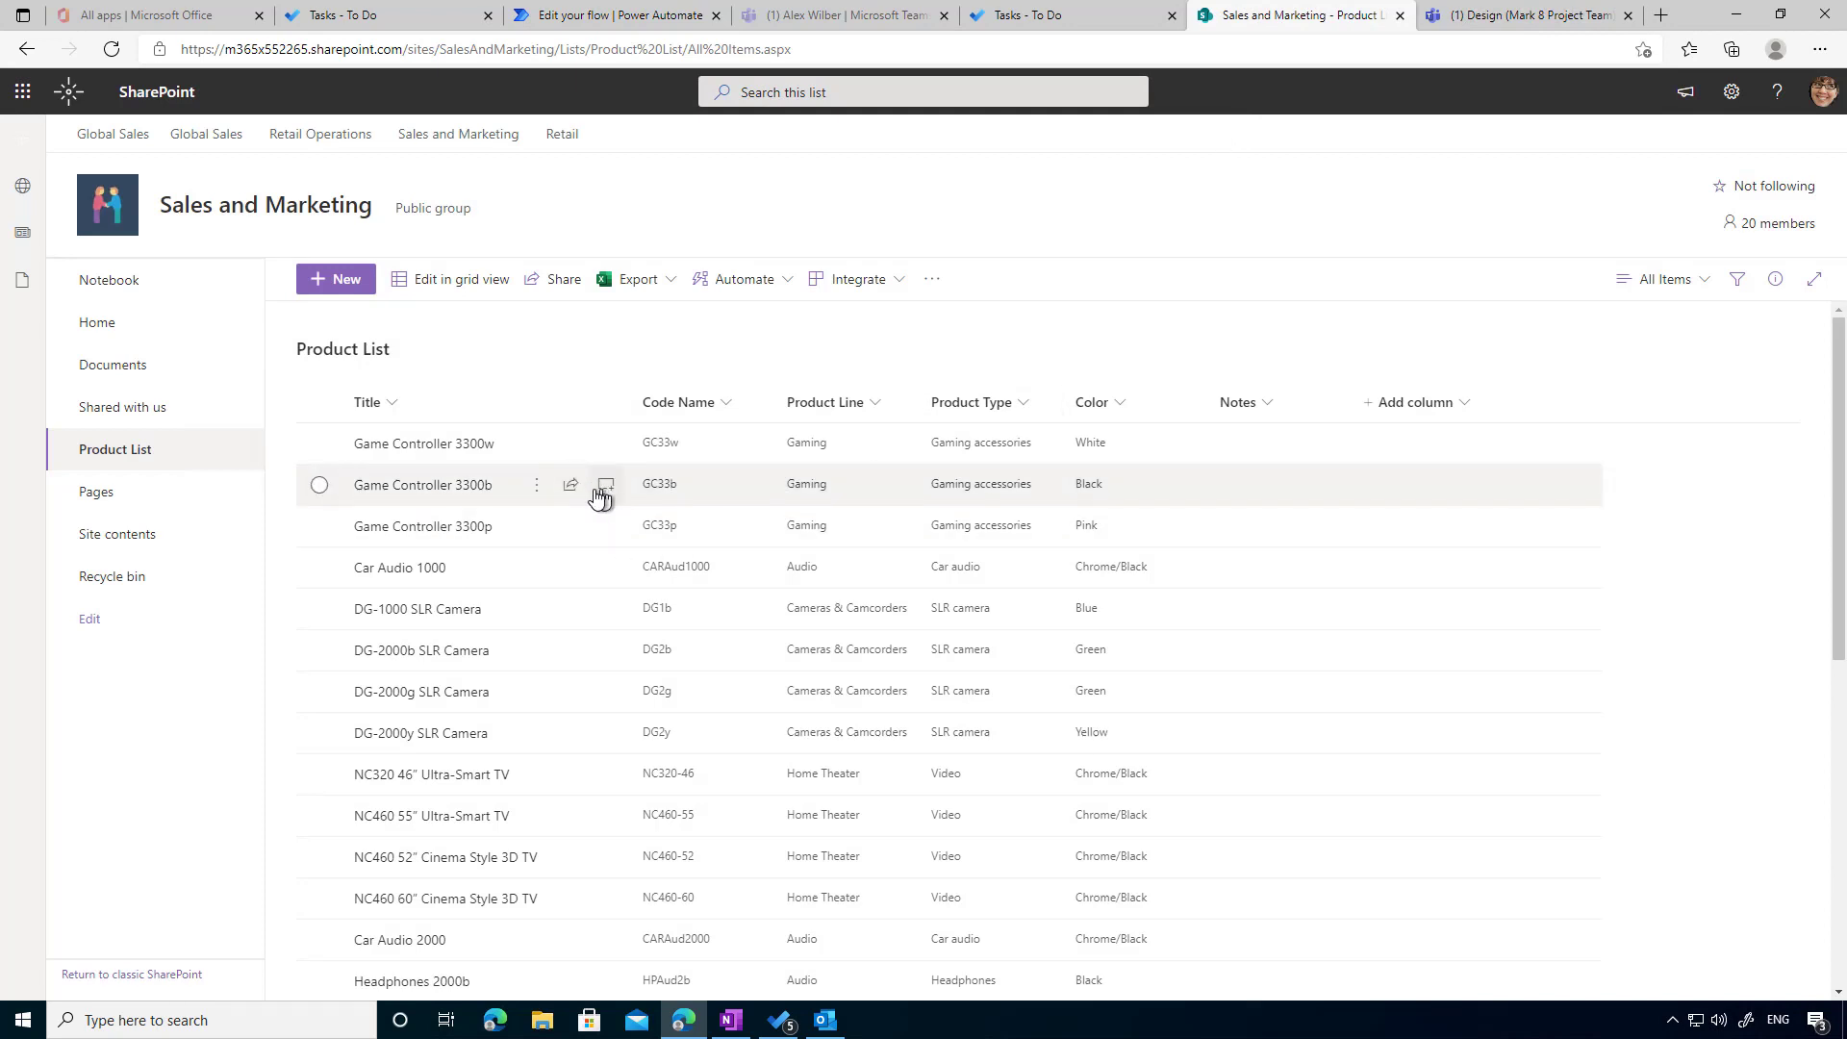
click(537, 486)
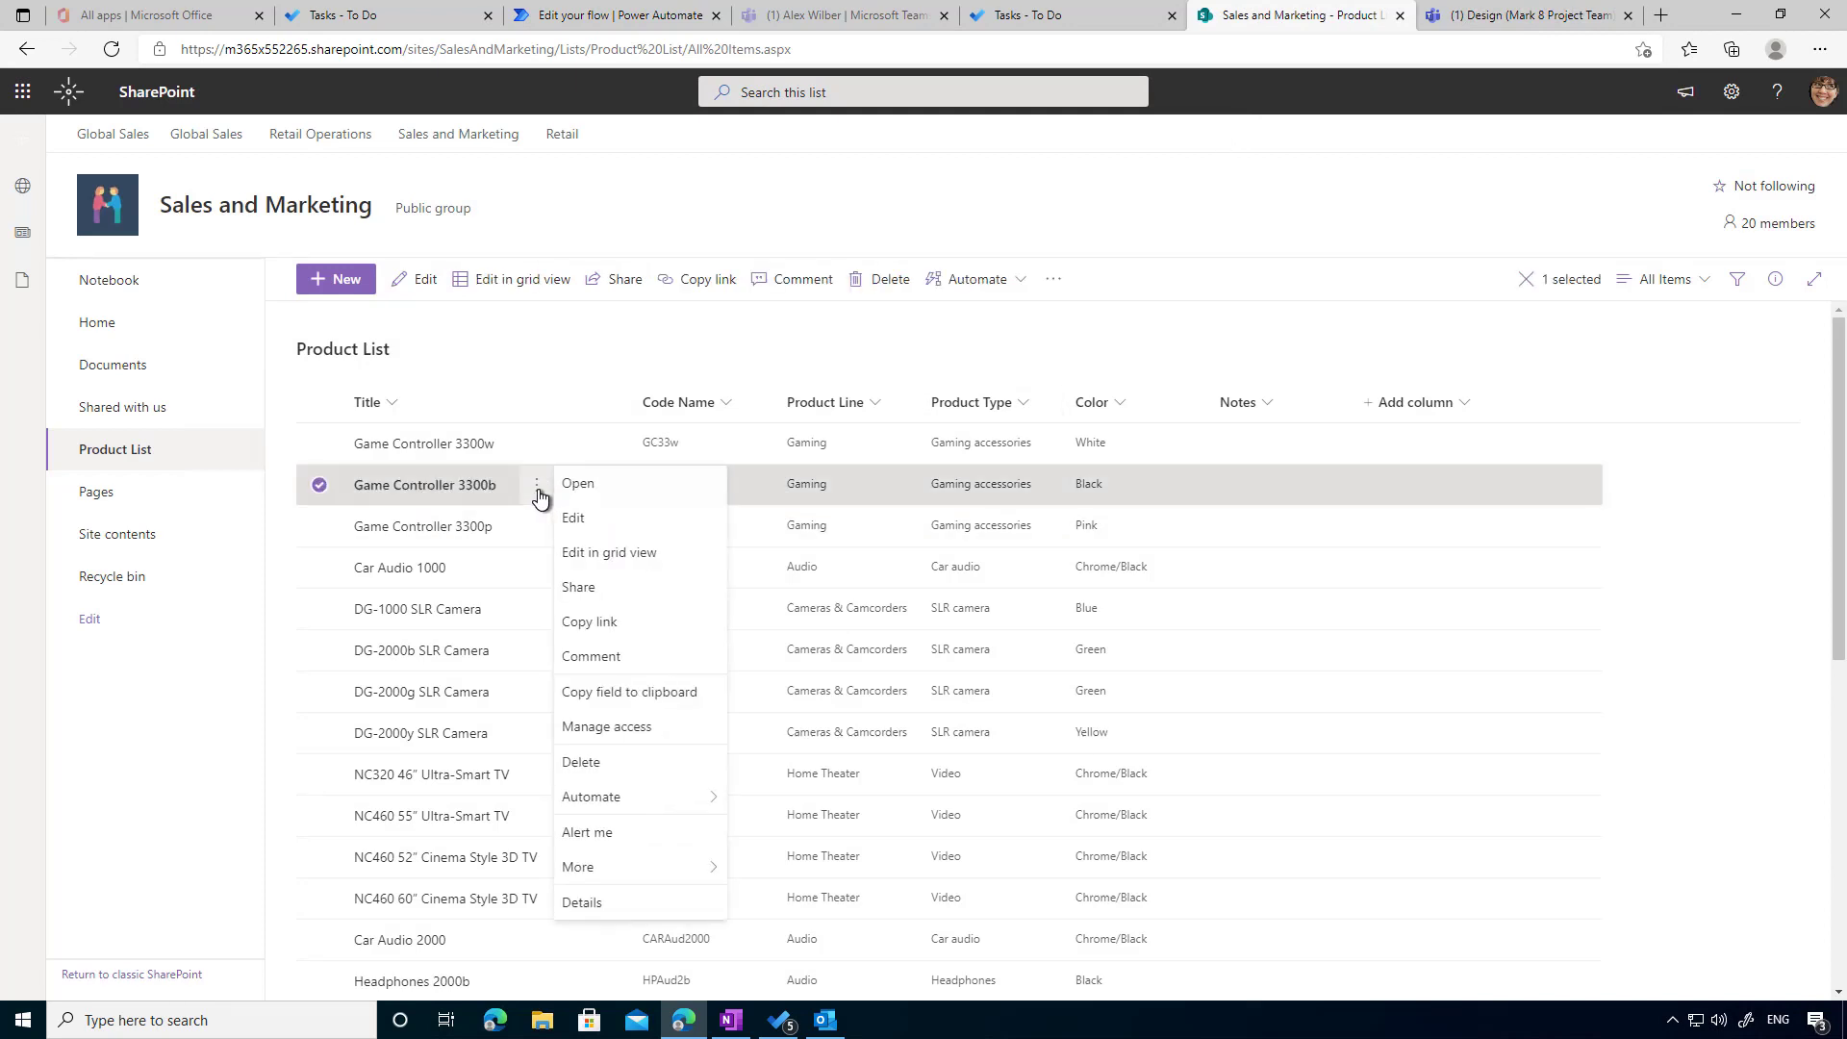
mouse_move(659, 803)
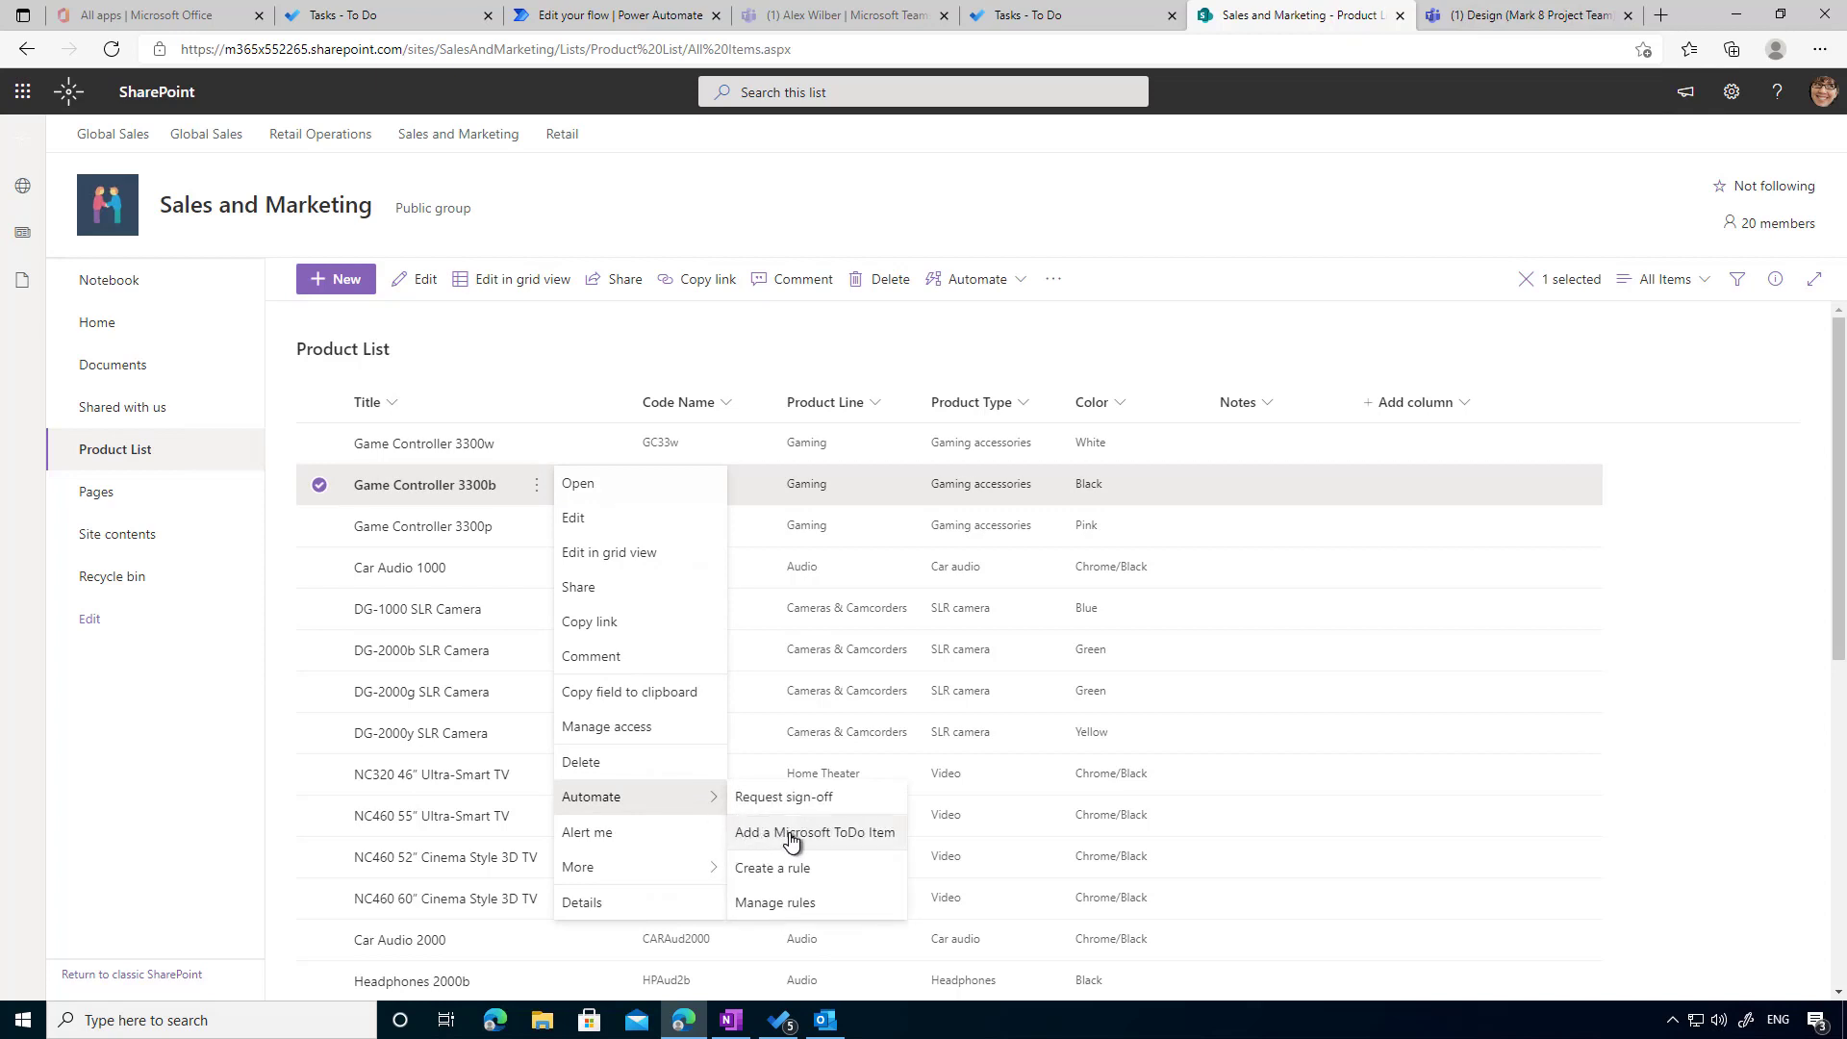
click(791, 839)
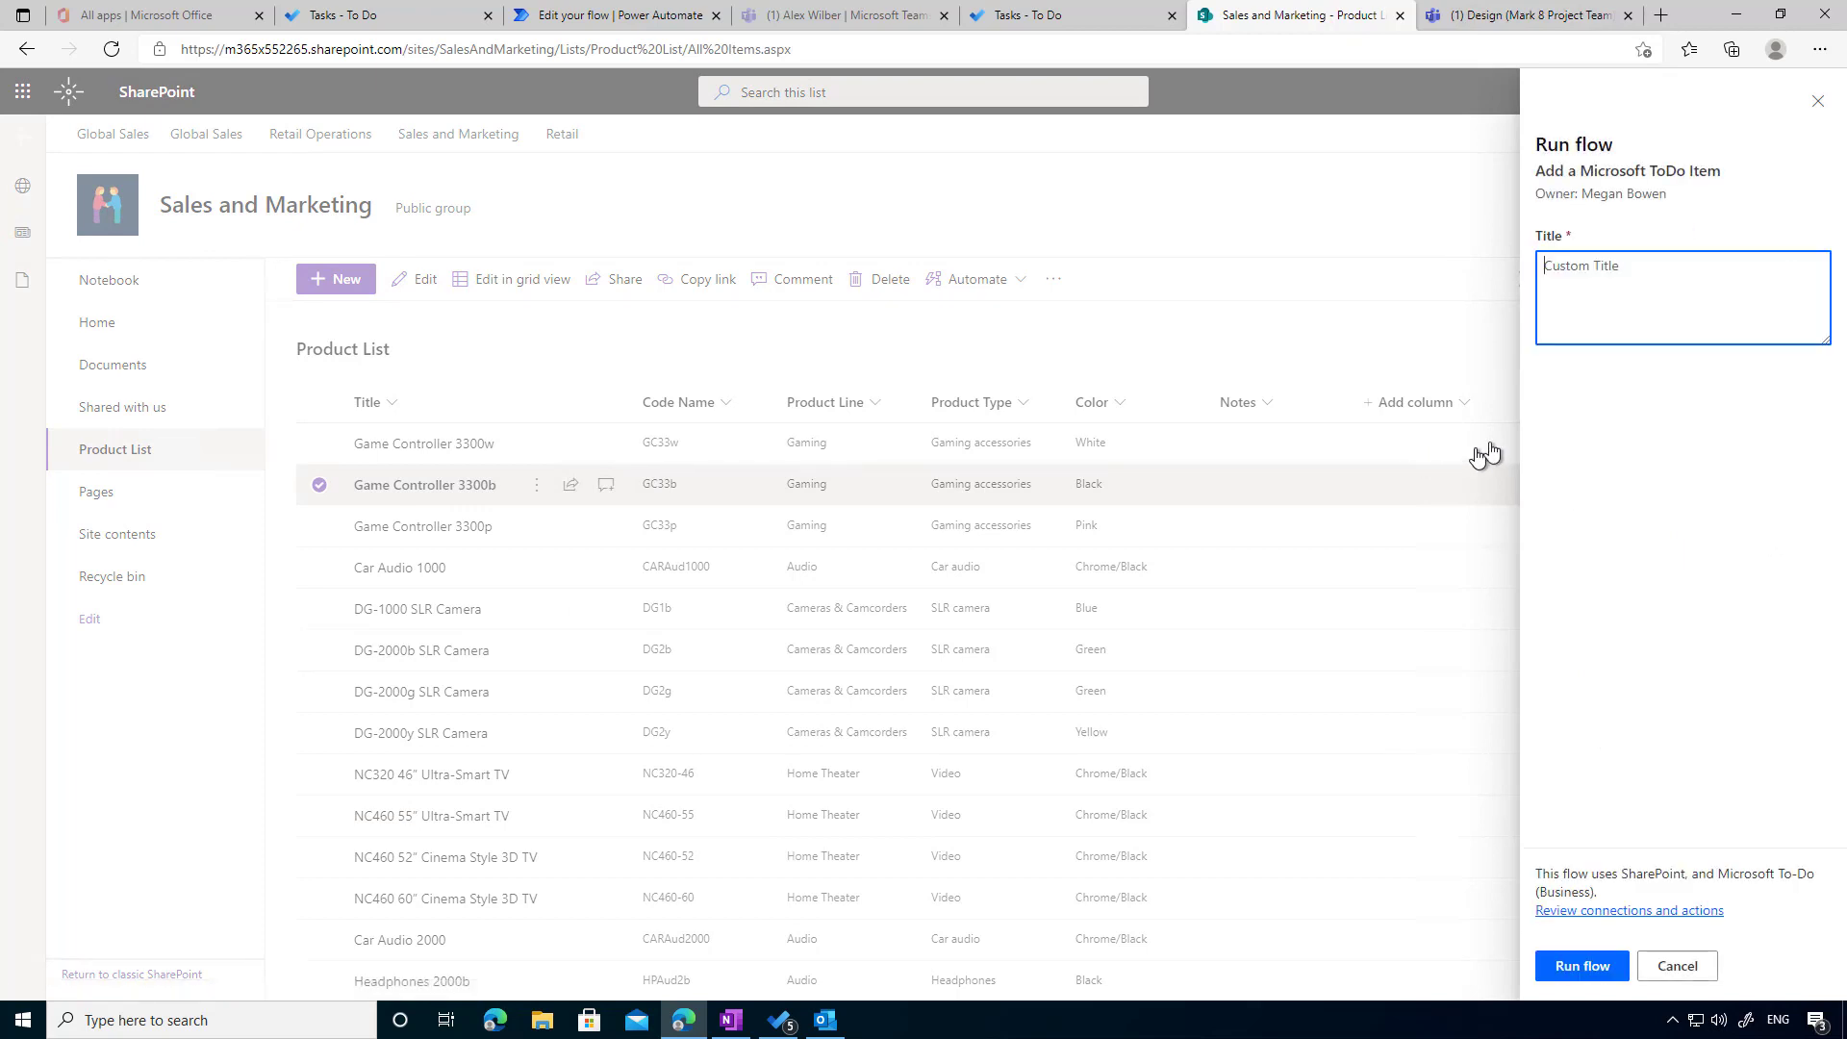
text(Game Controller Foll up)
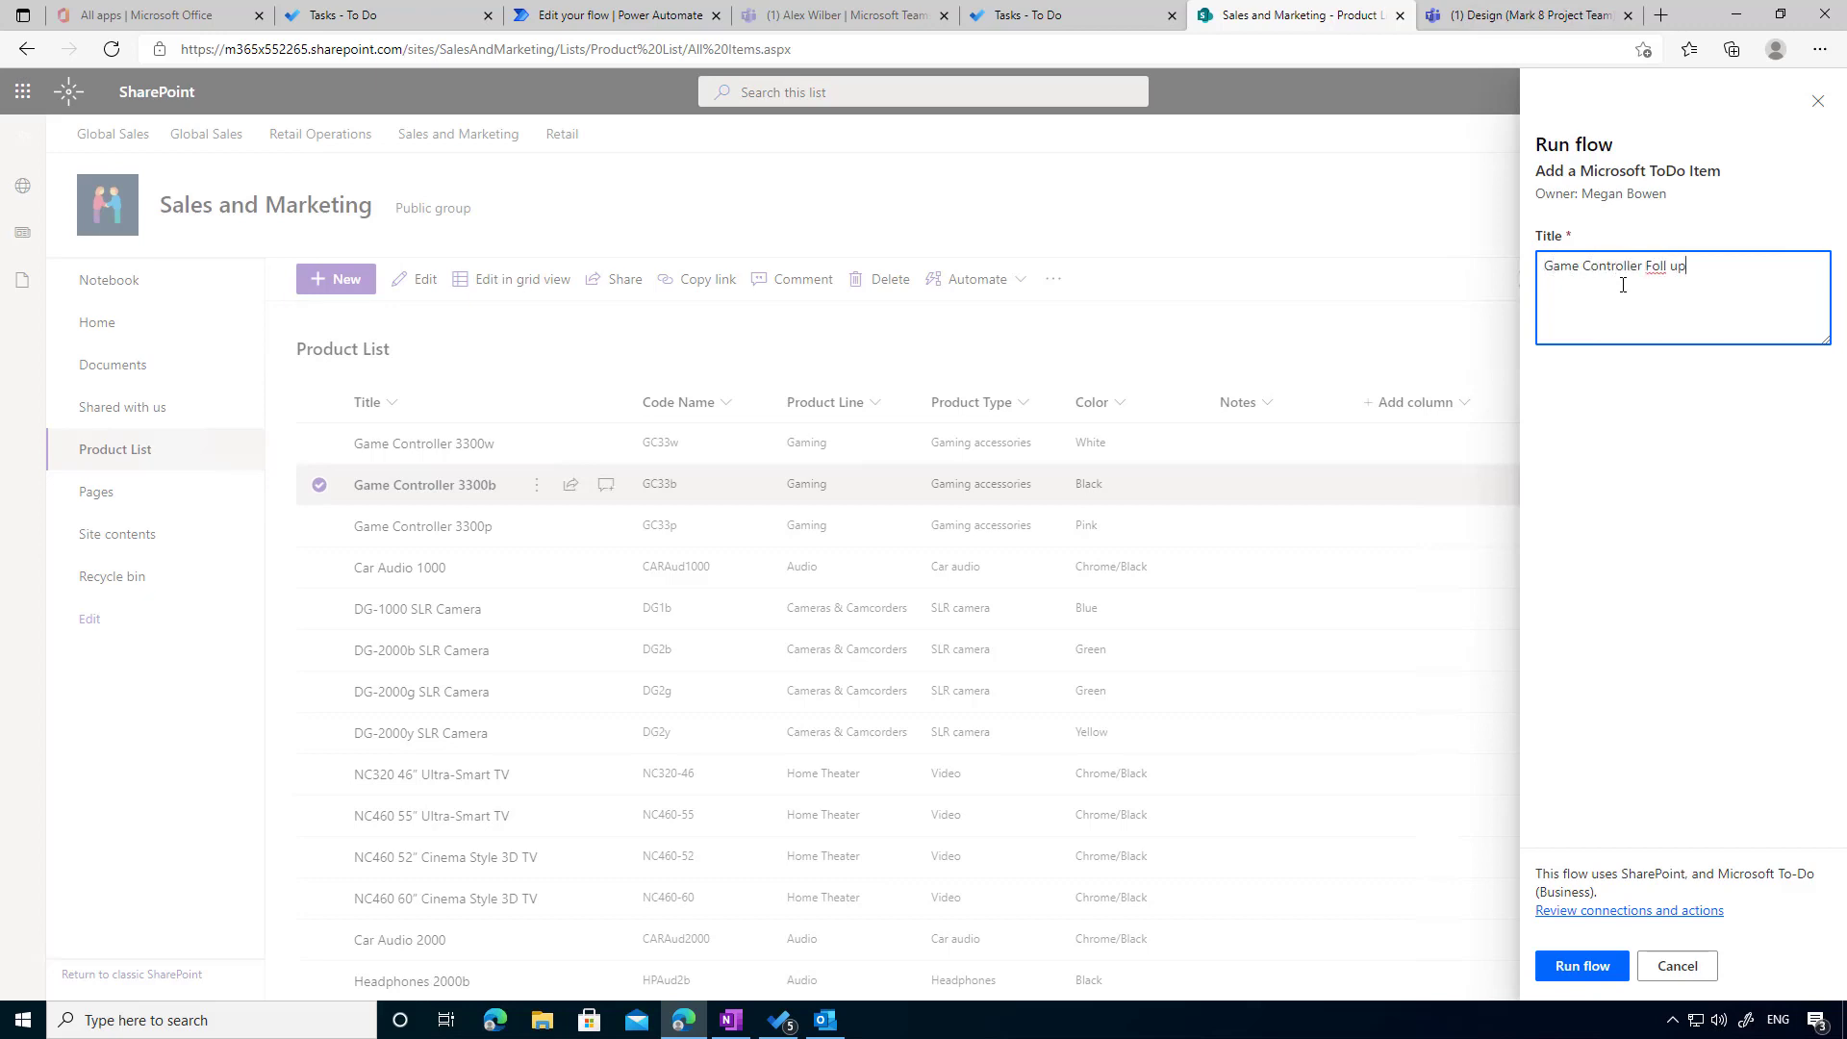
click(1666, 264)
text(ow)
click(1582, 966)
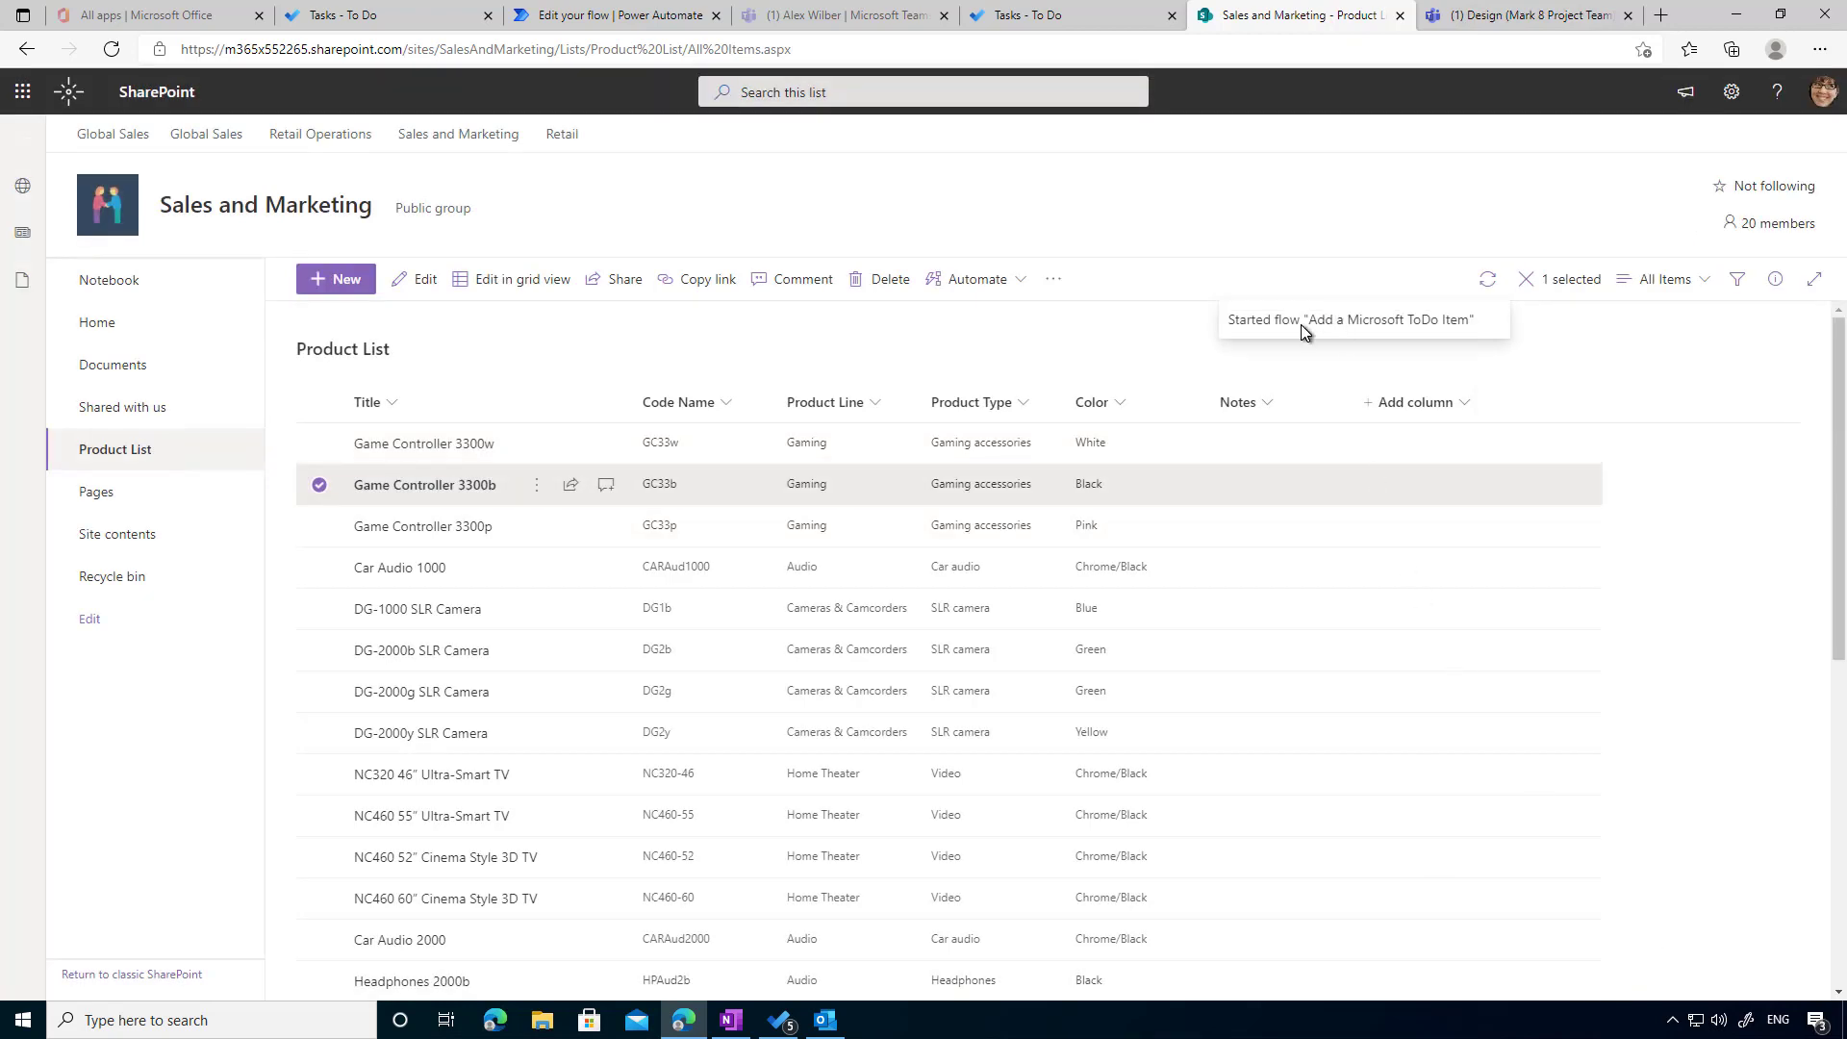
- Check the Tasks list in To Do on the web, and switch to the To Do desktop app and sync the account
click(1051, 21)
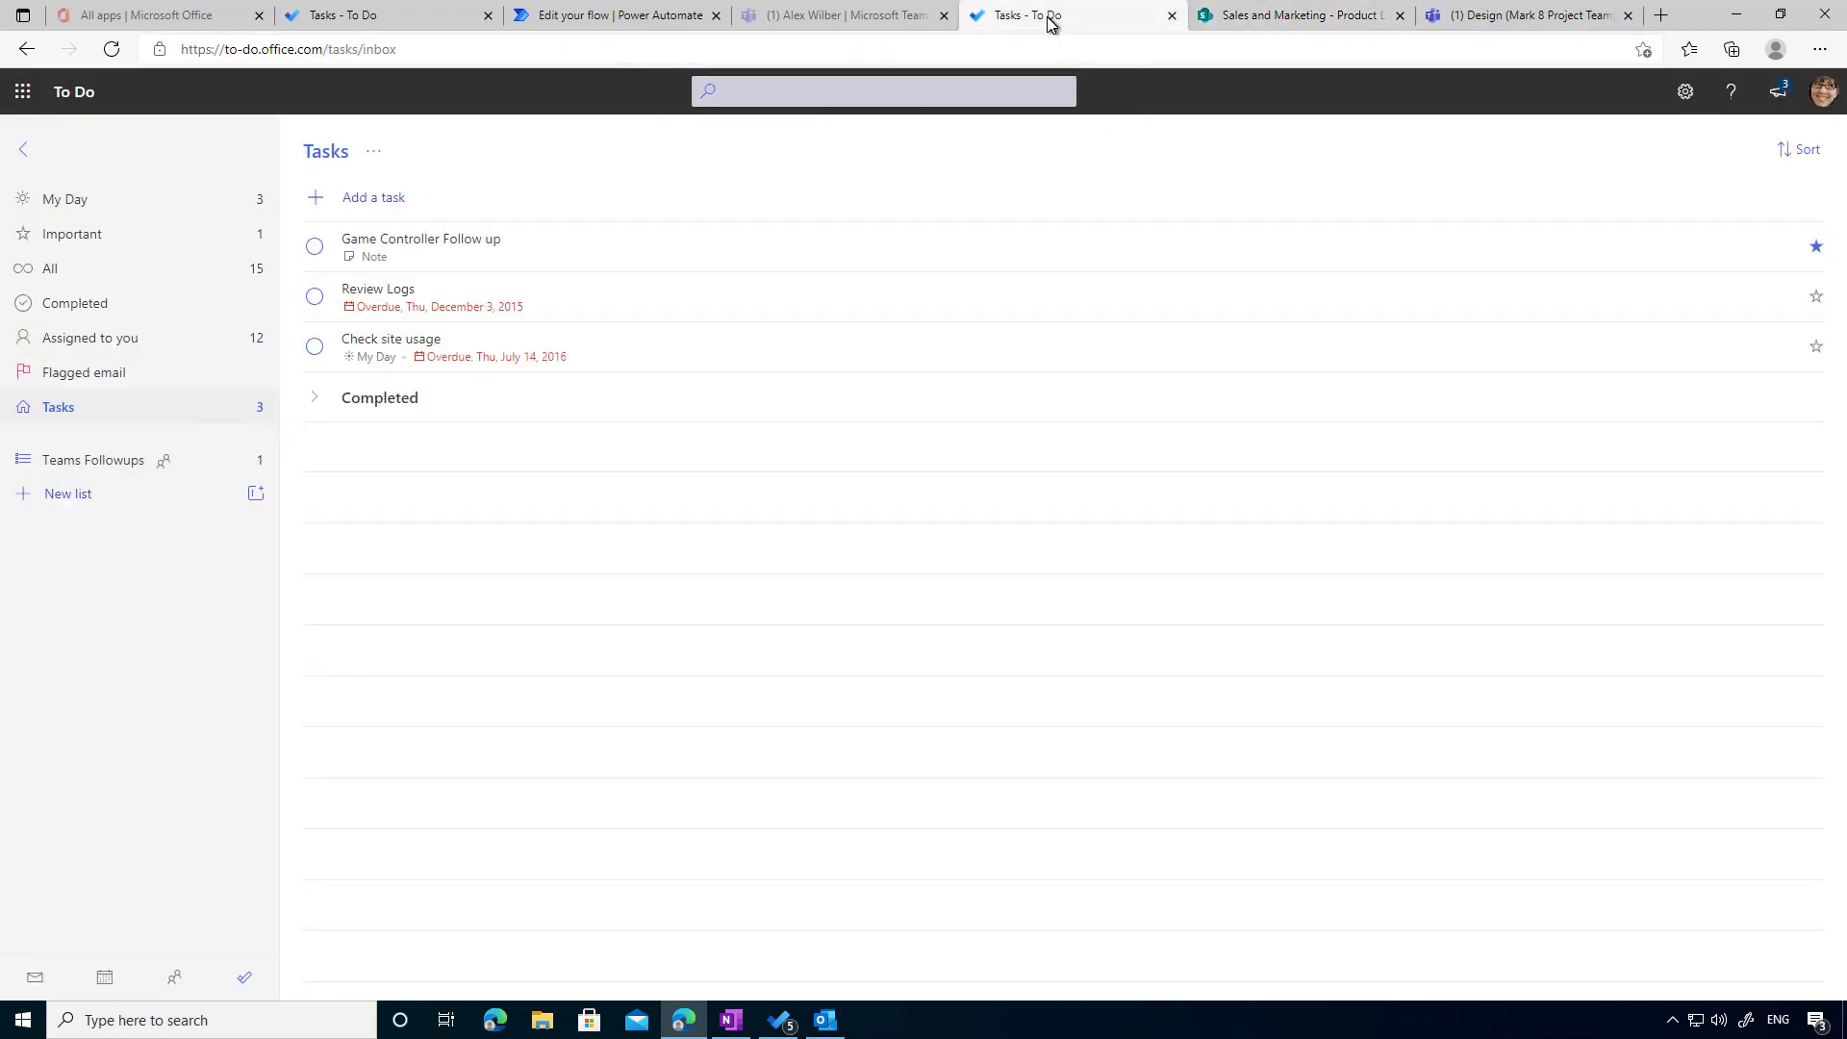
click(782, 1020)
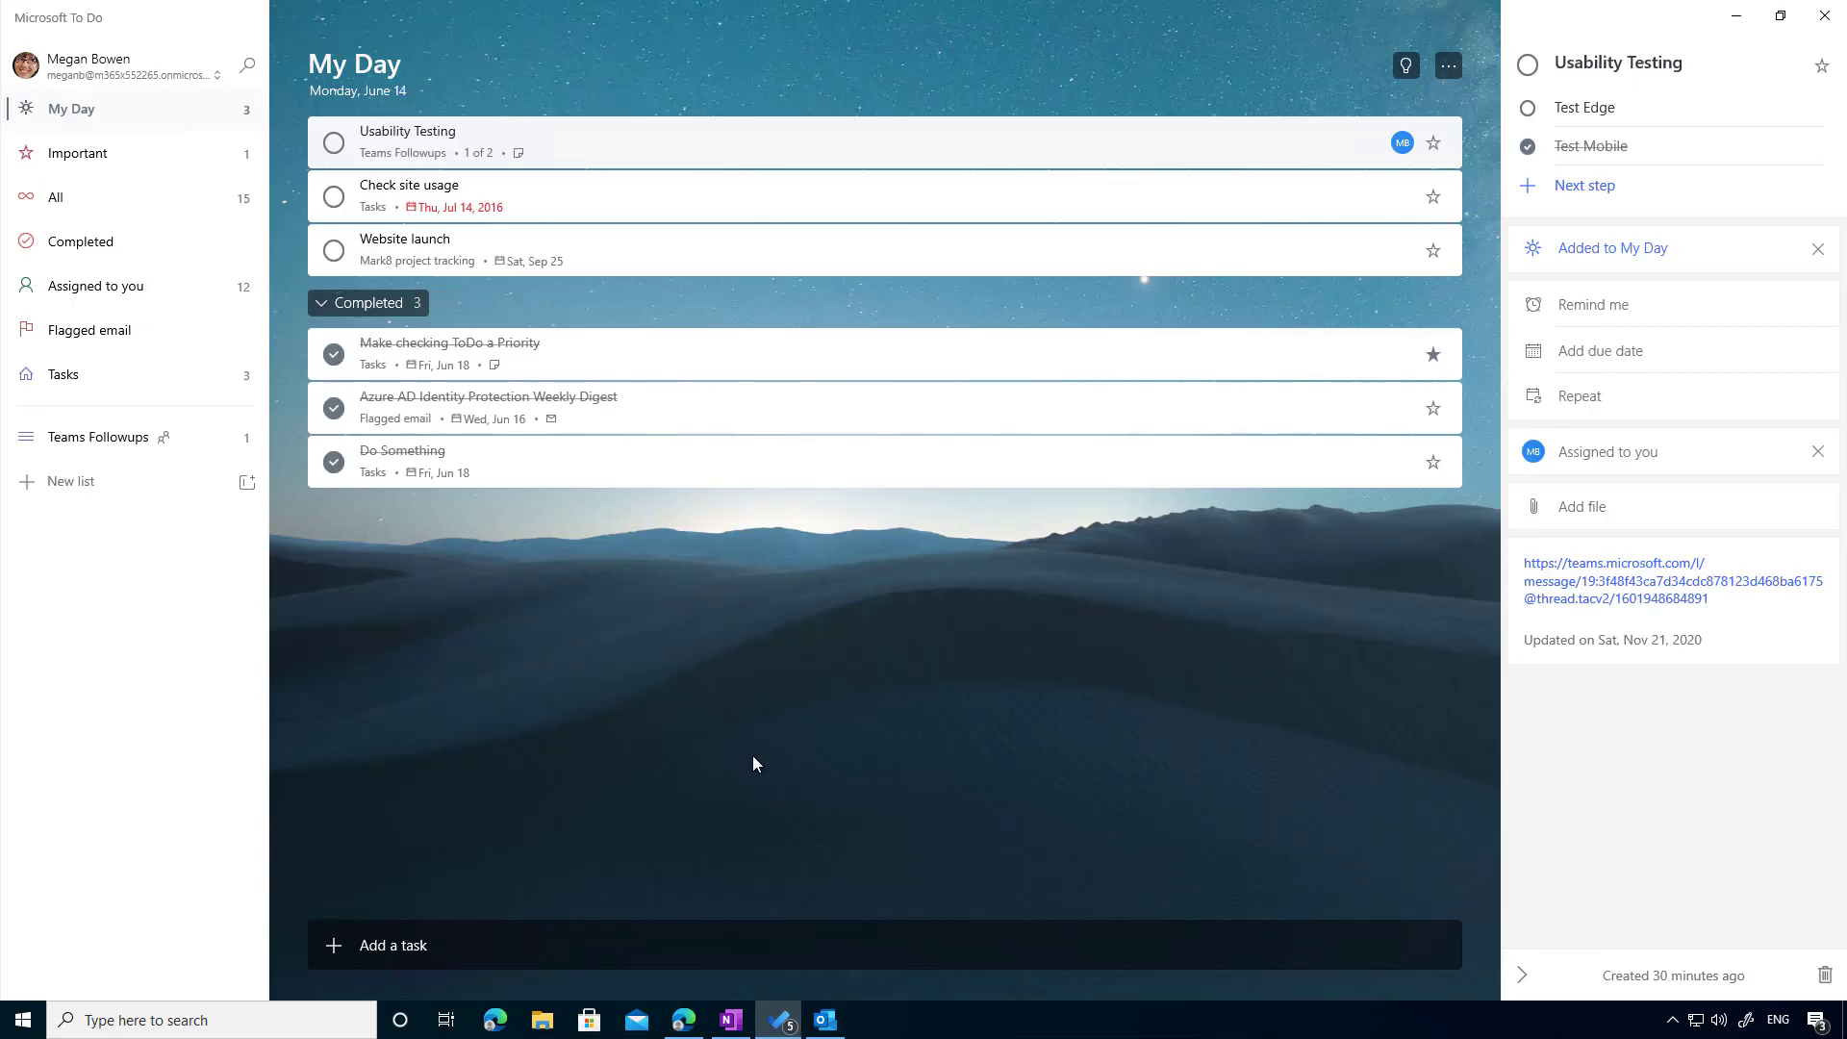
click(217, 76)
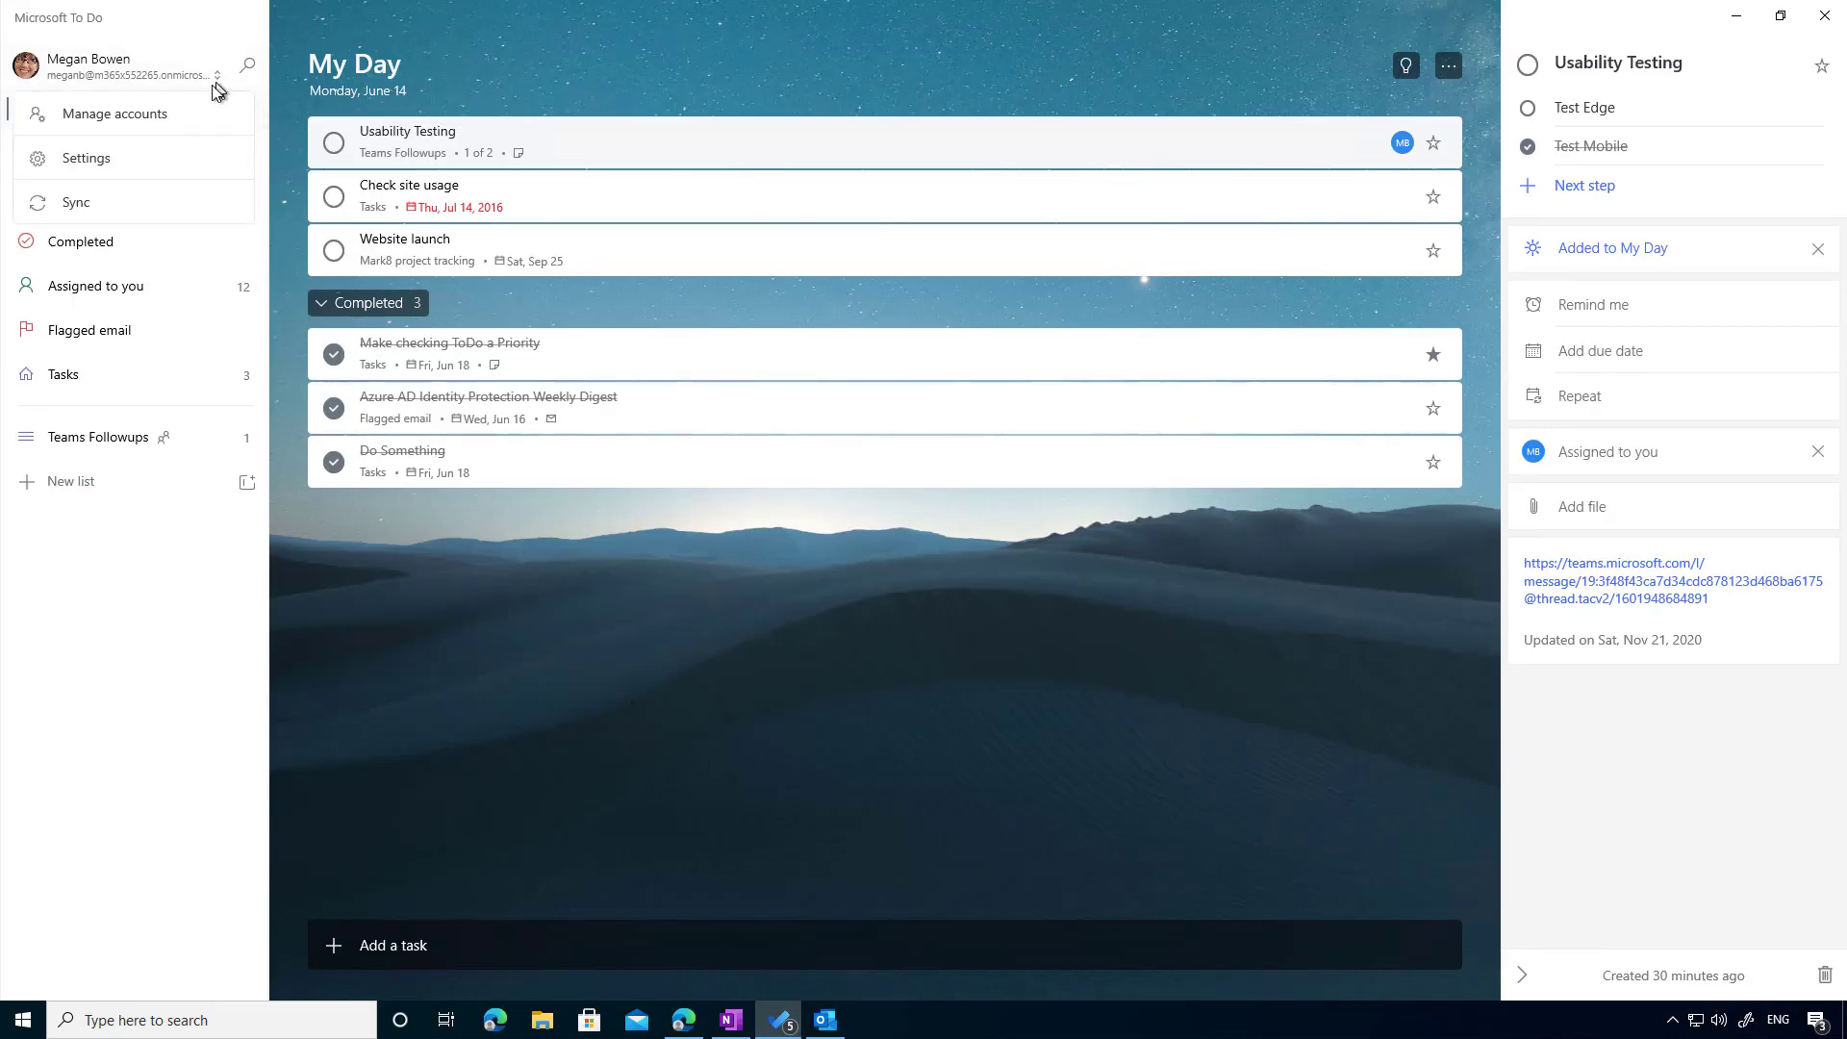
click(83, 203)
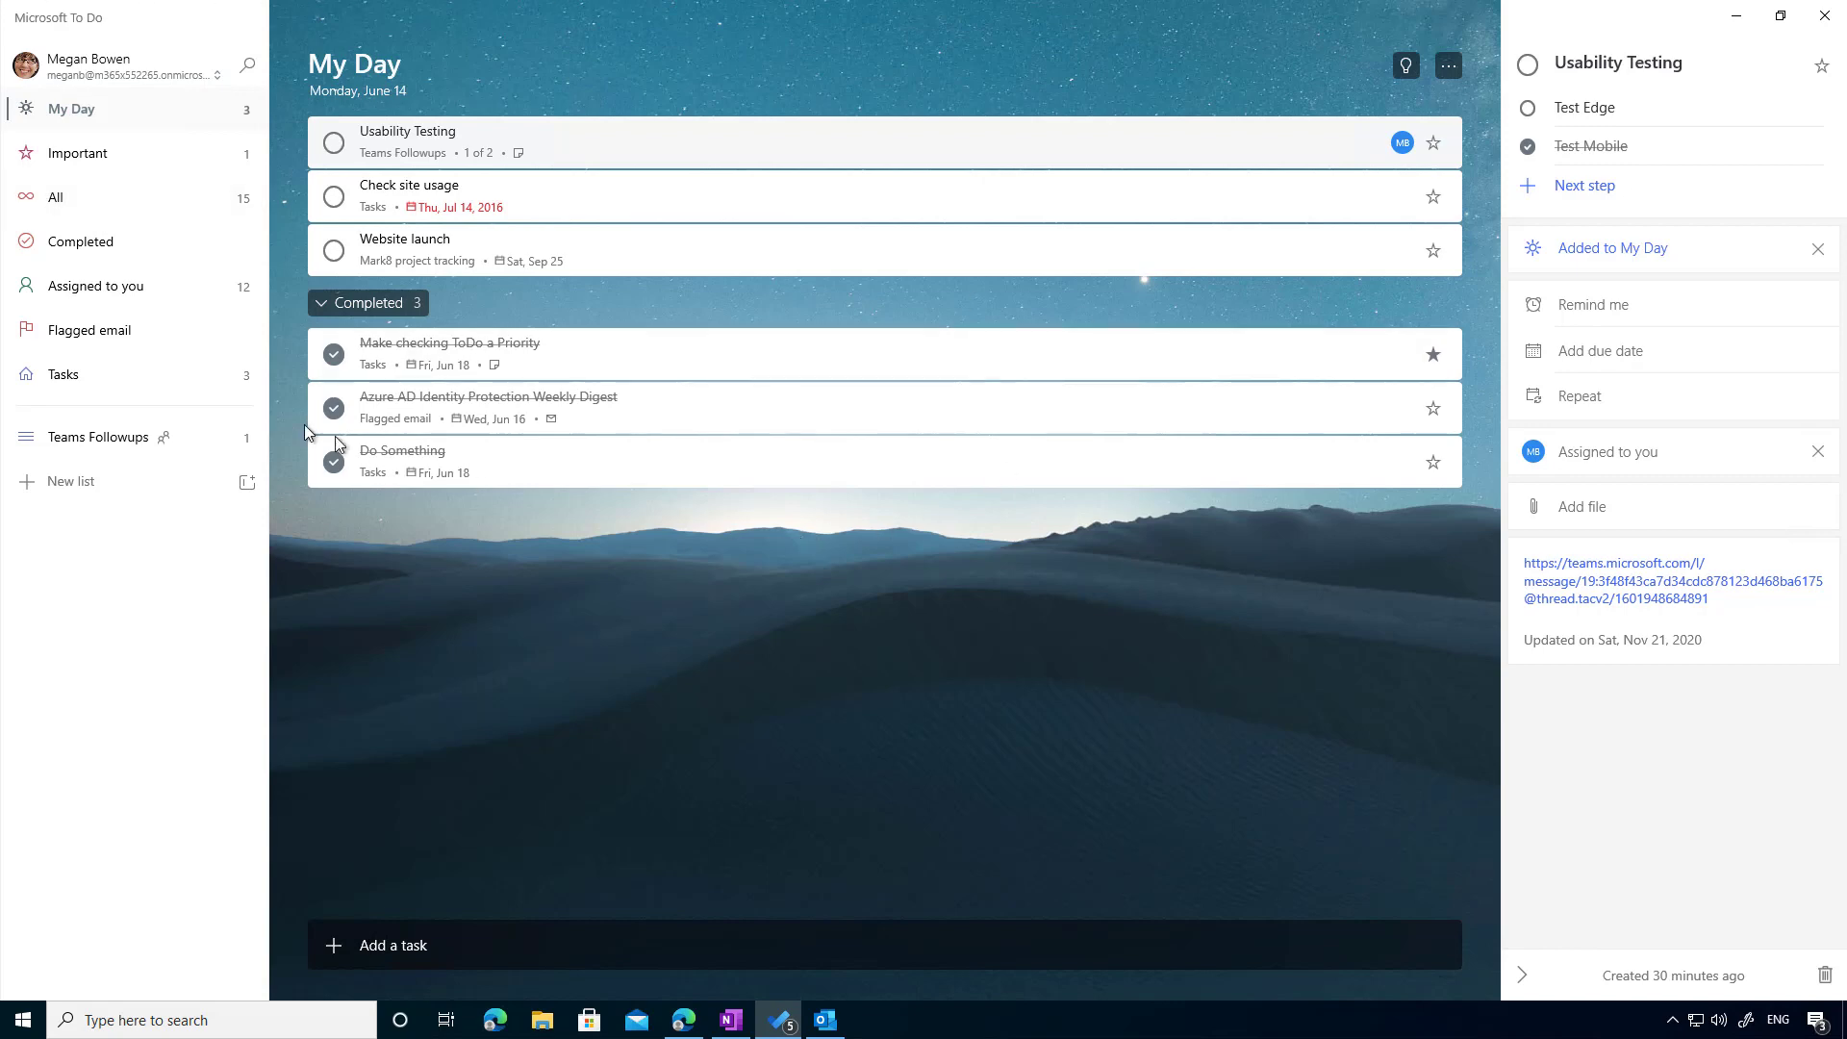
- View the SharePoint item linked in the "Game Controller Follow up" task in the Tasks list, and mark the task as completed in To Do
click(145, 371)
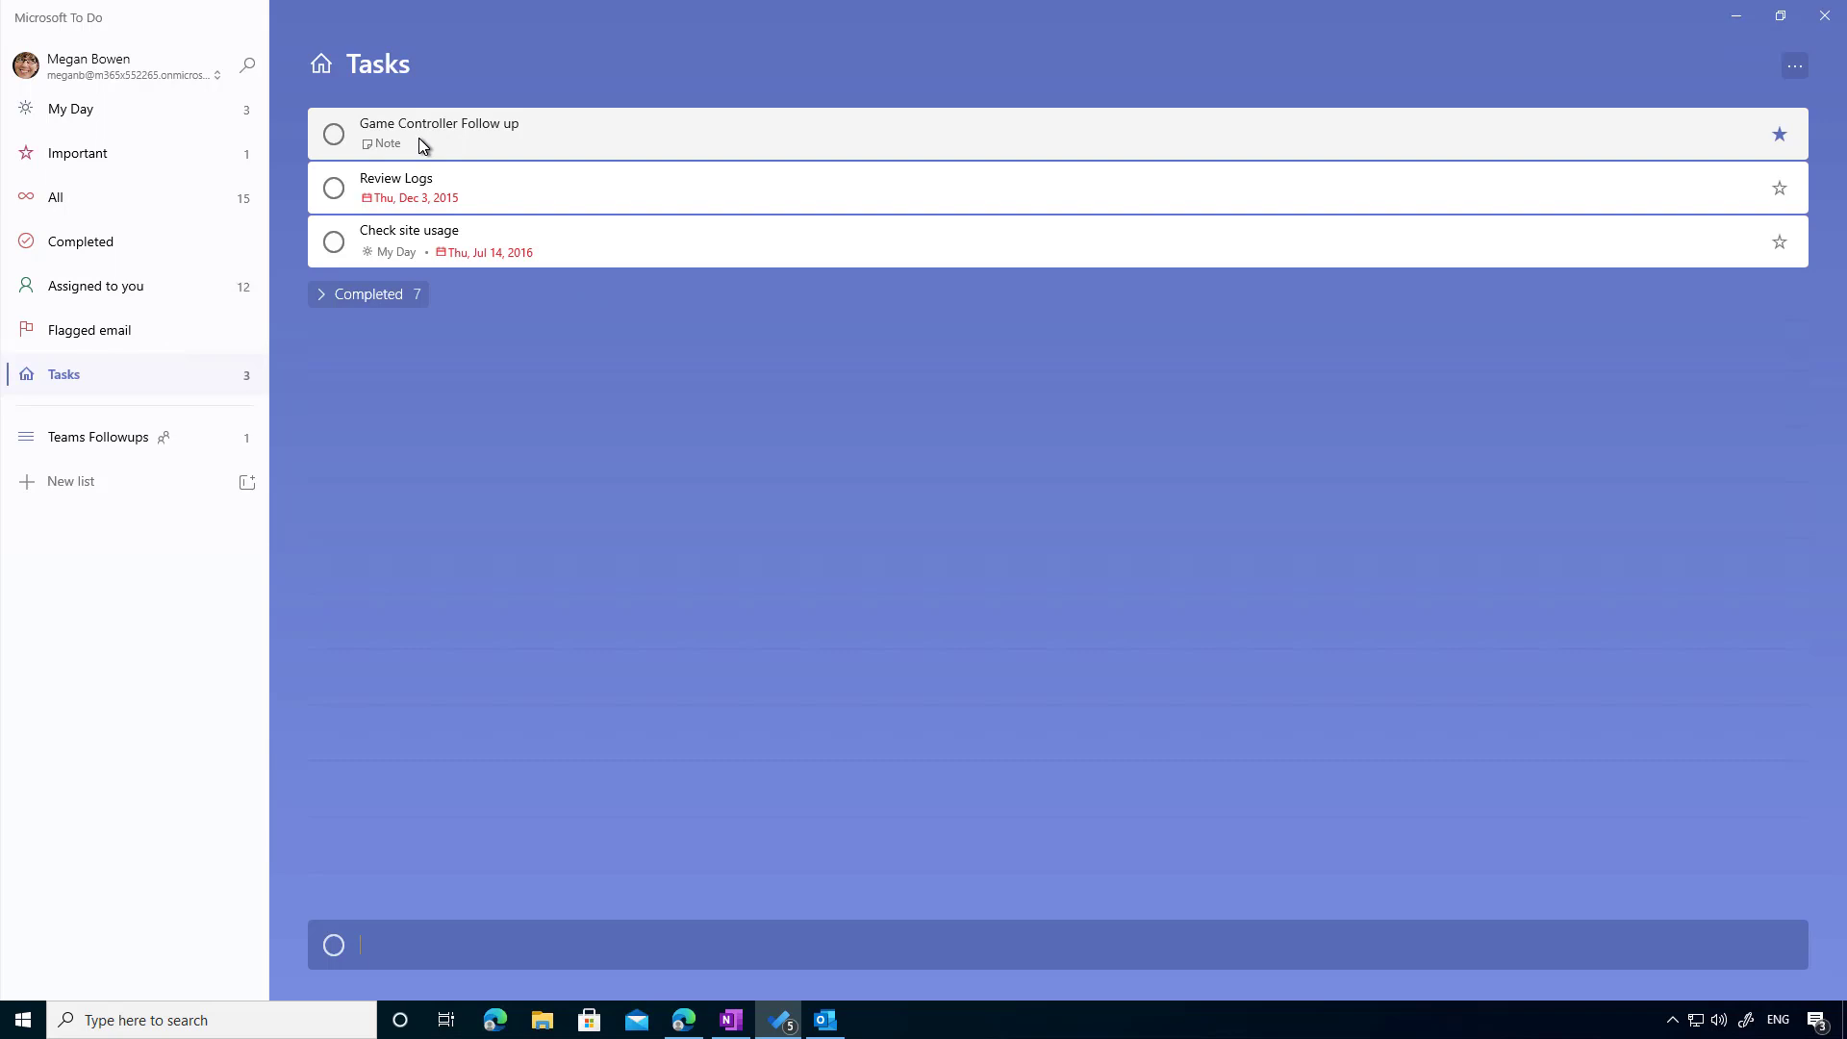
click(510, 140)
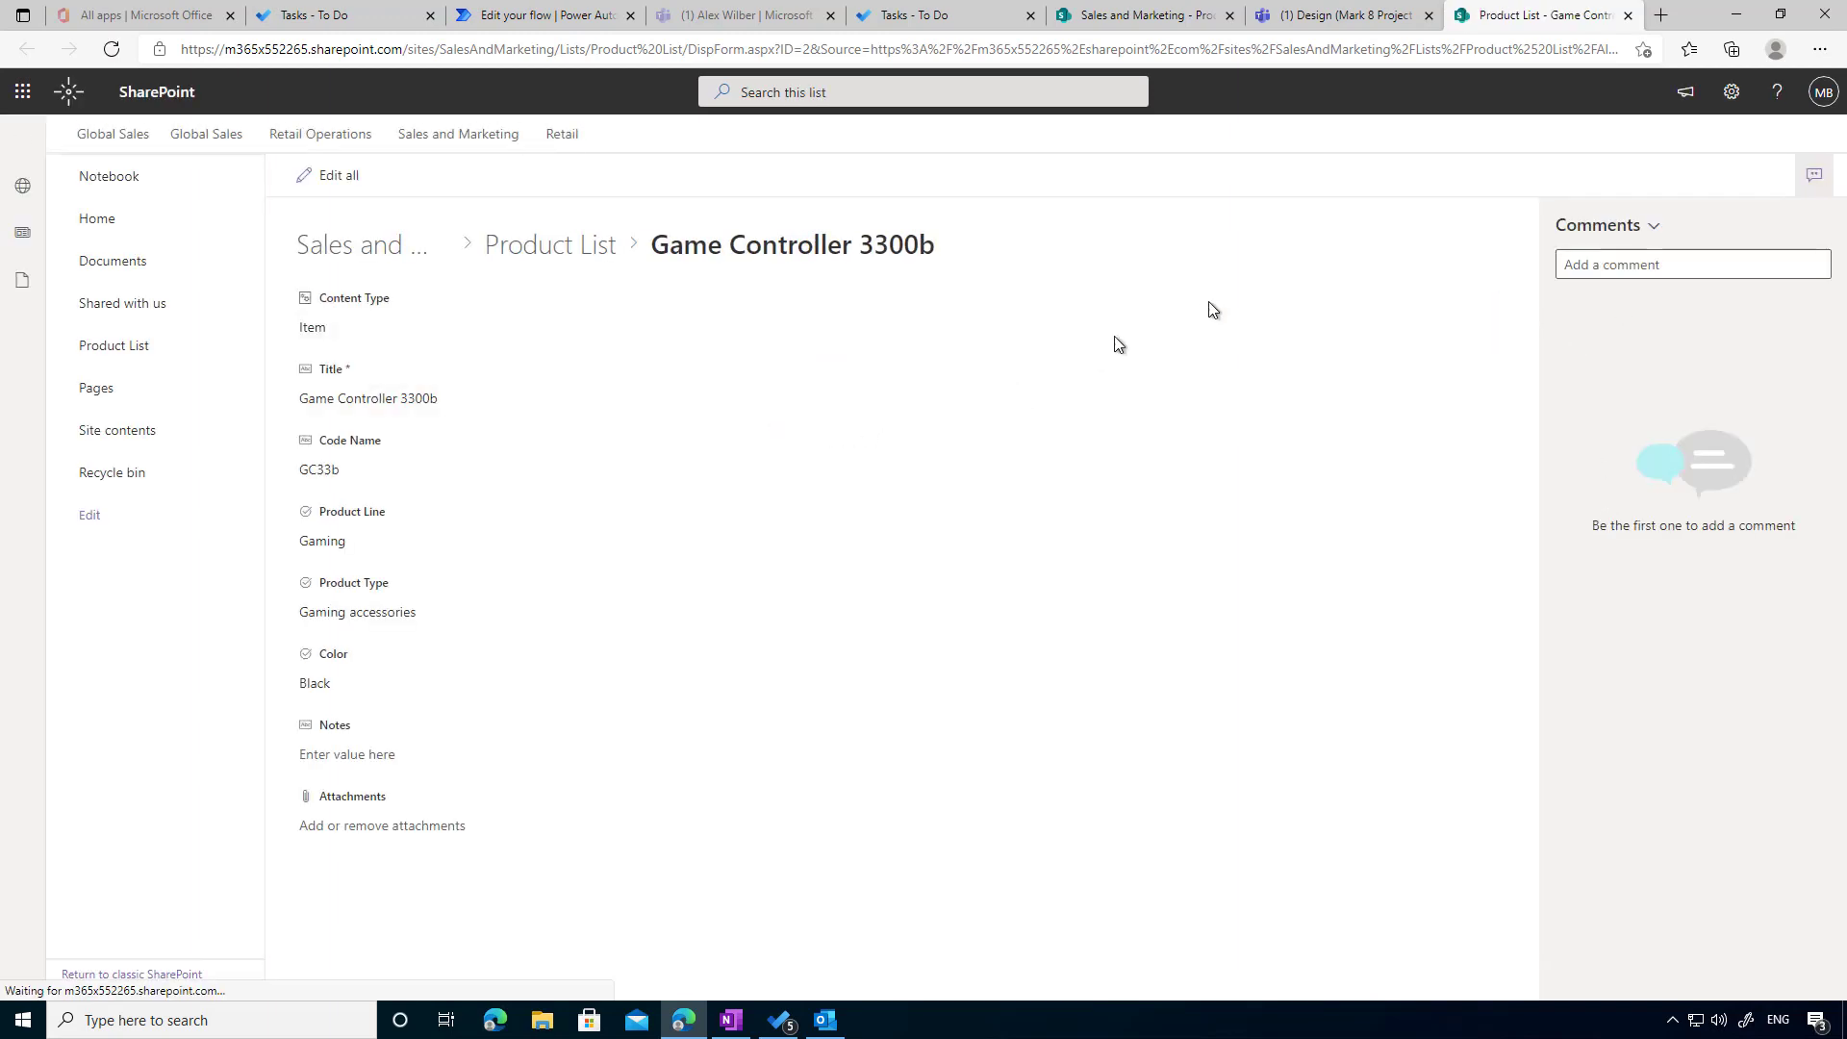
click(779, 1020)
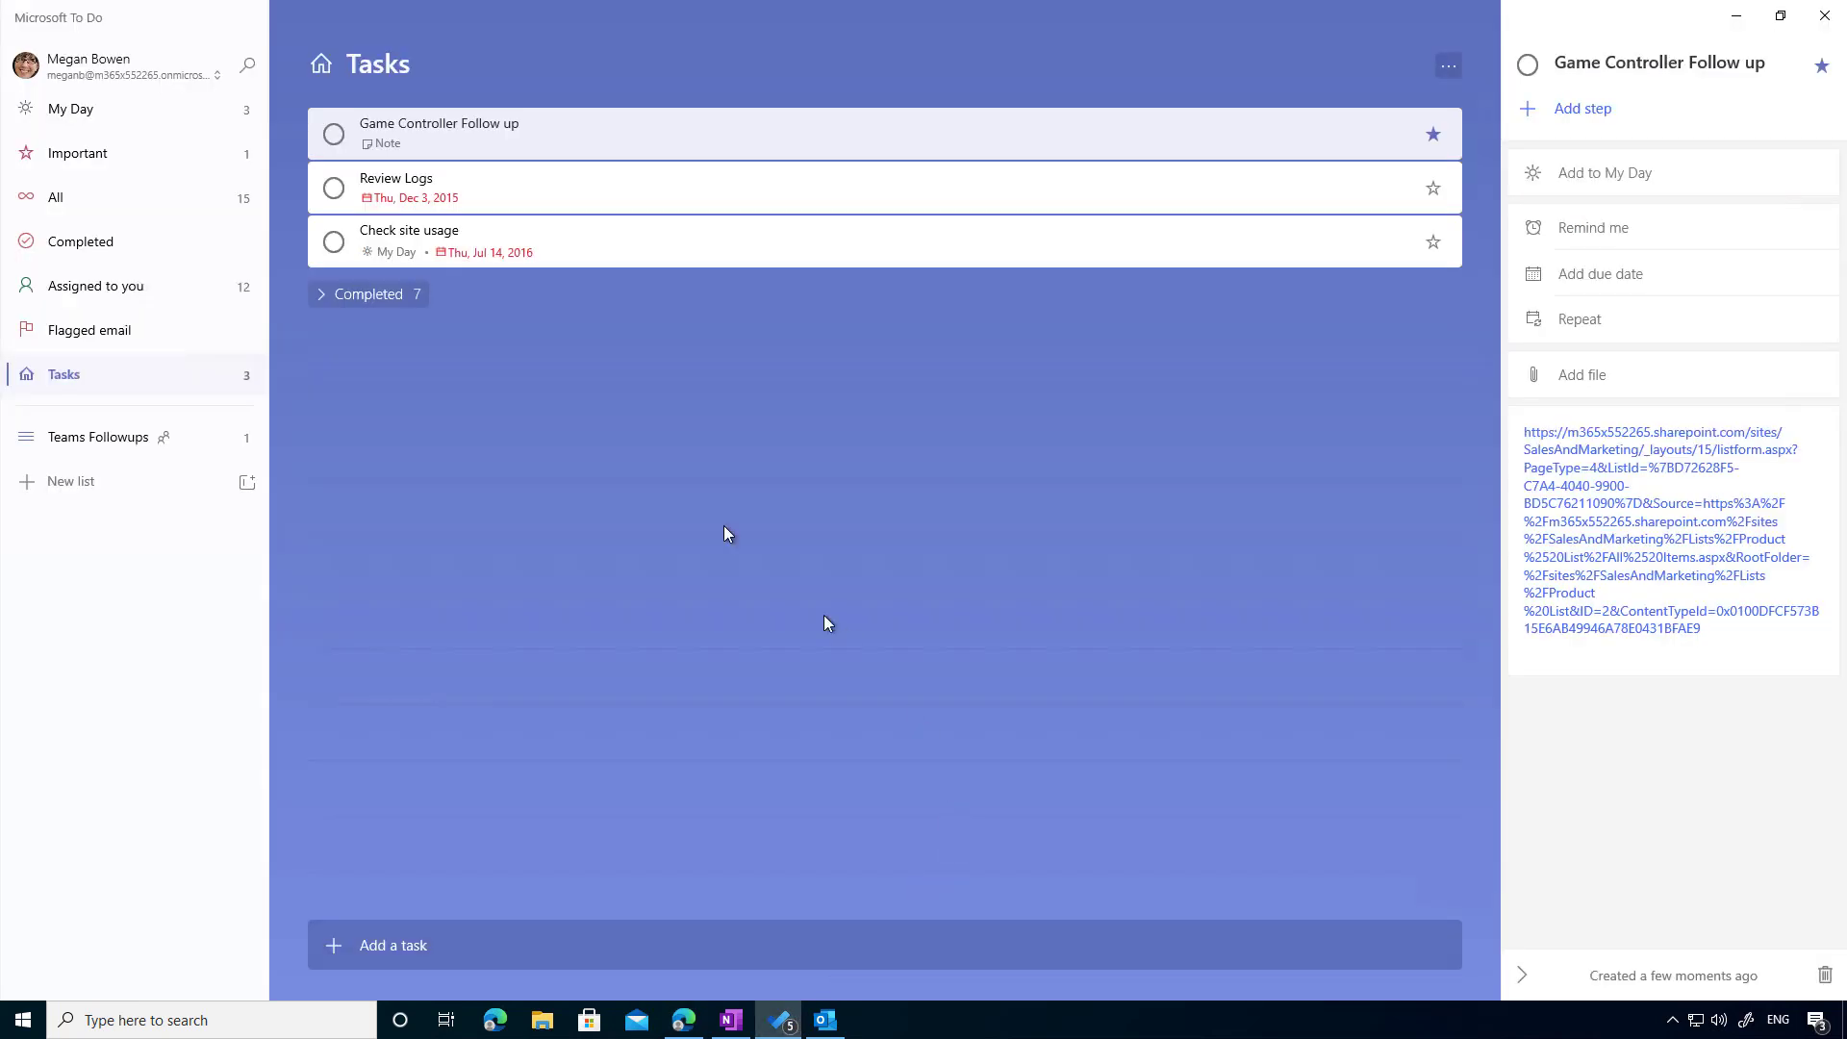
click(334, 133)
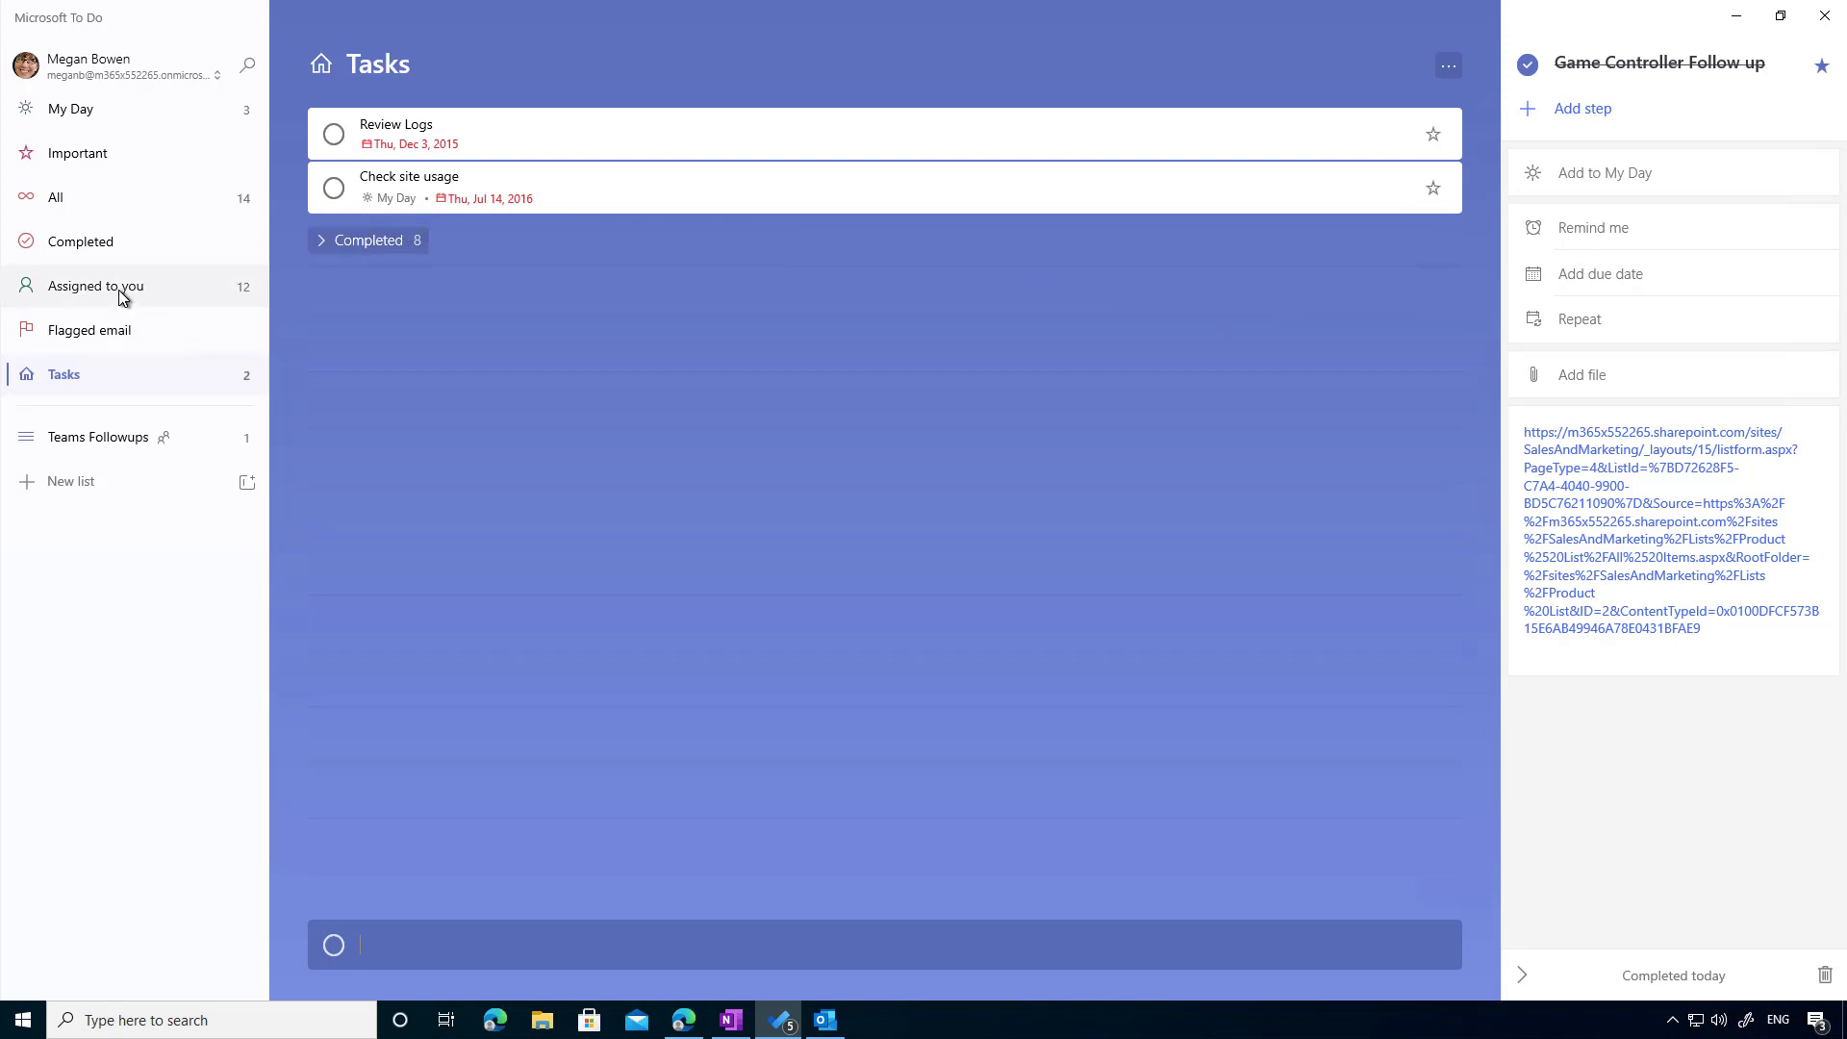
- Review My Day and the tasks assigned to you, add "Digital Working Tools" to My Day, and return to My Day
click(100, 112)
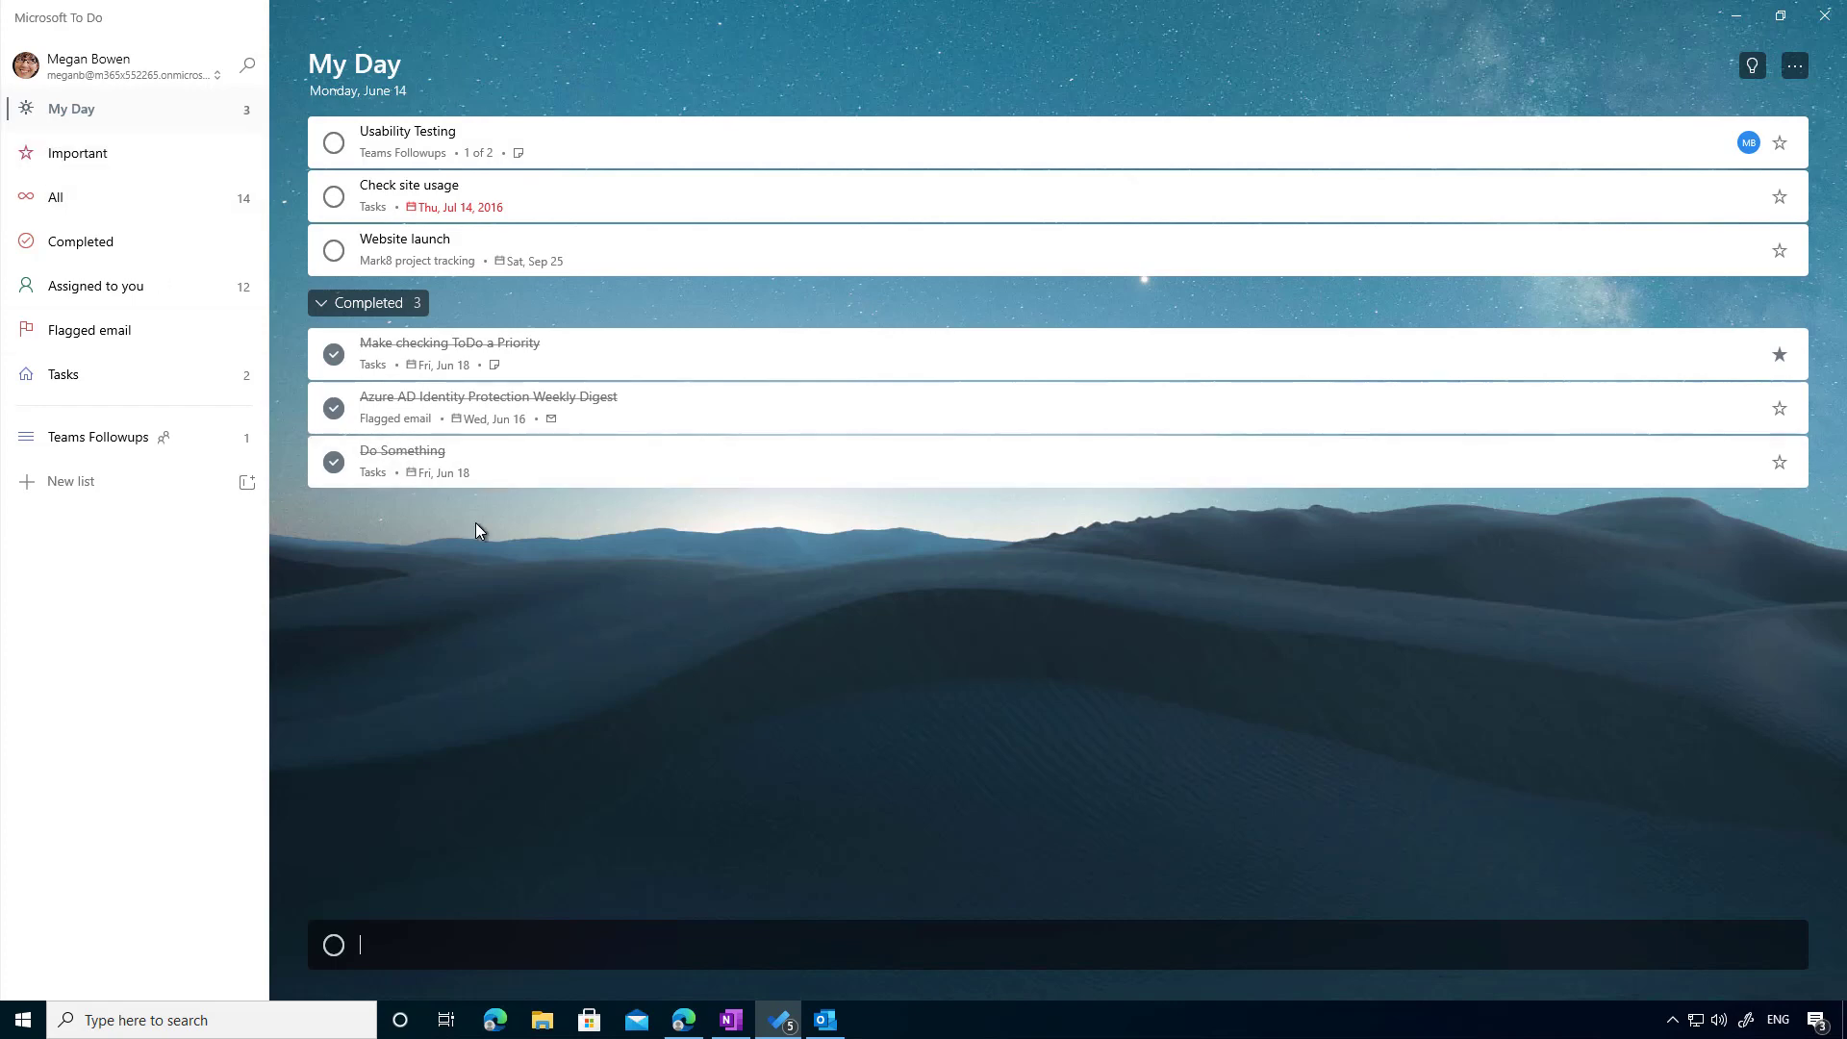
click(104, 287)
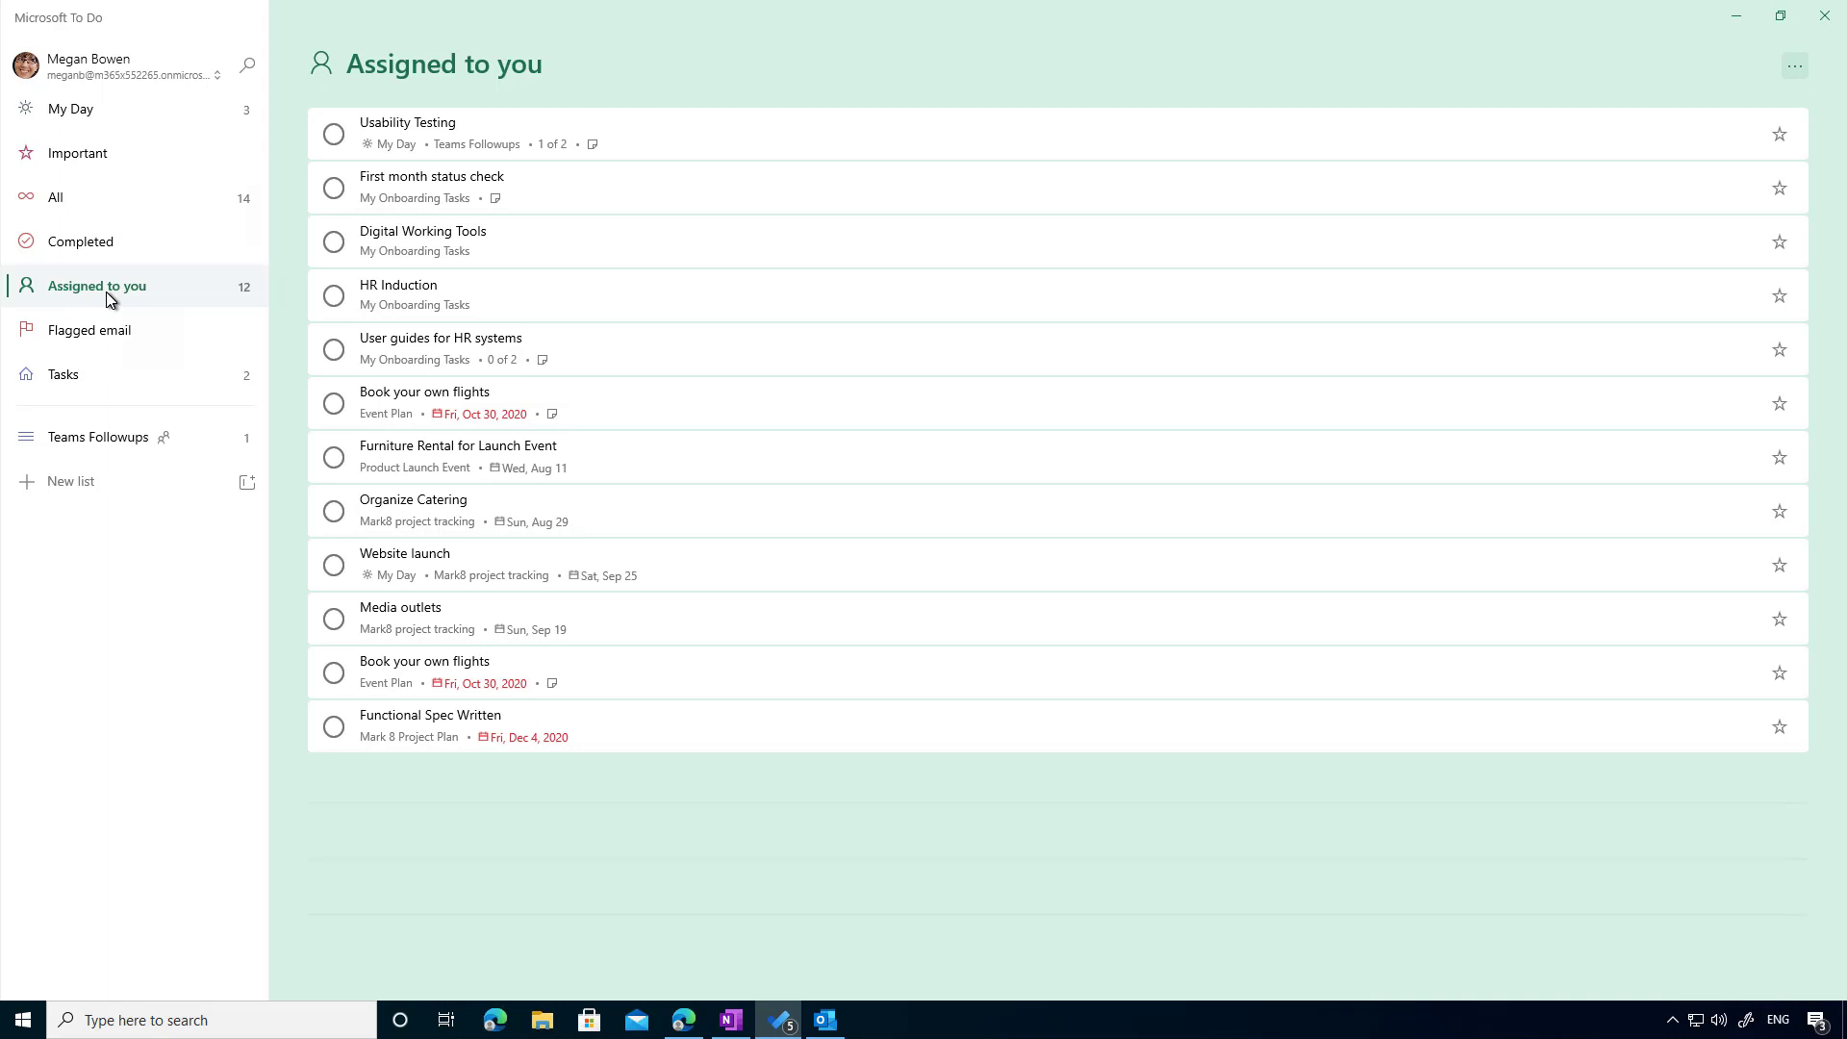
click(152, 444)
right_click(542, 251)
click(619, 278)
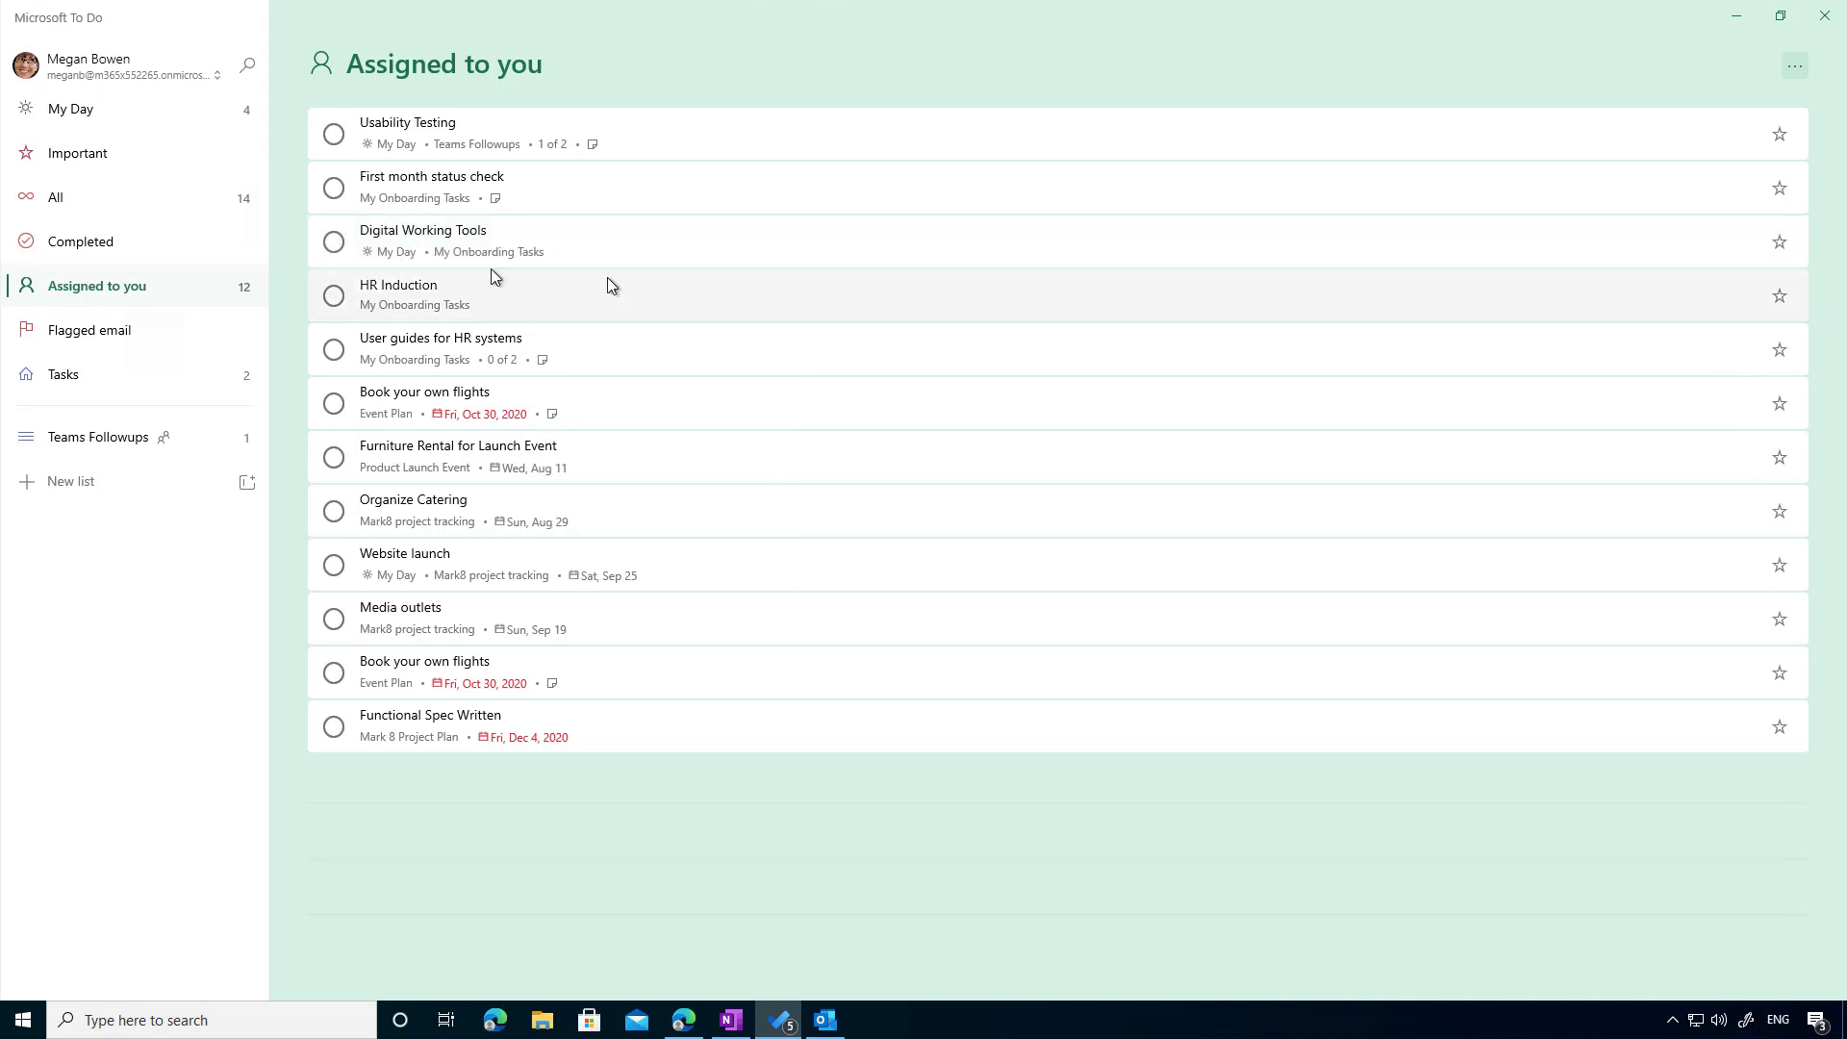
click(100, 113)
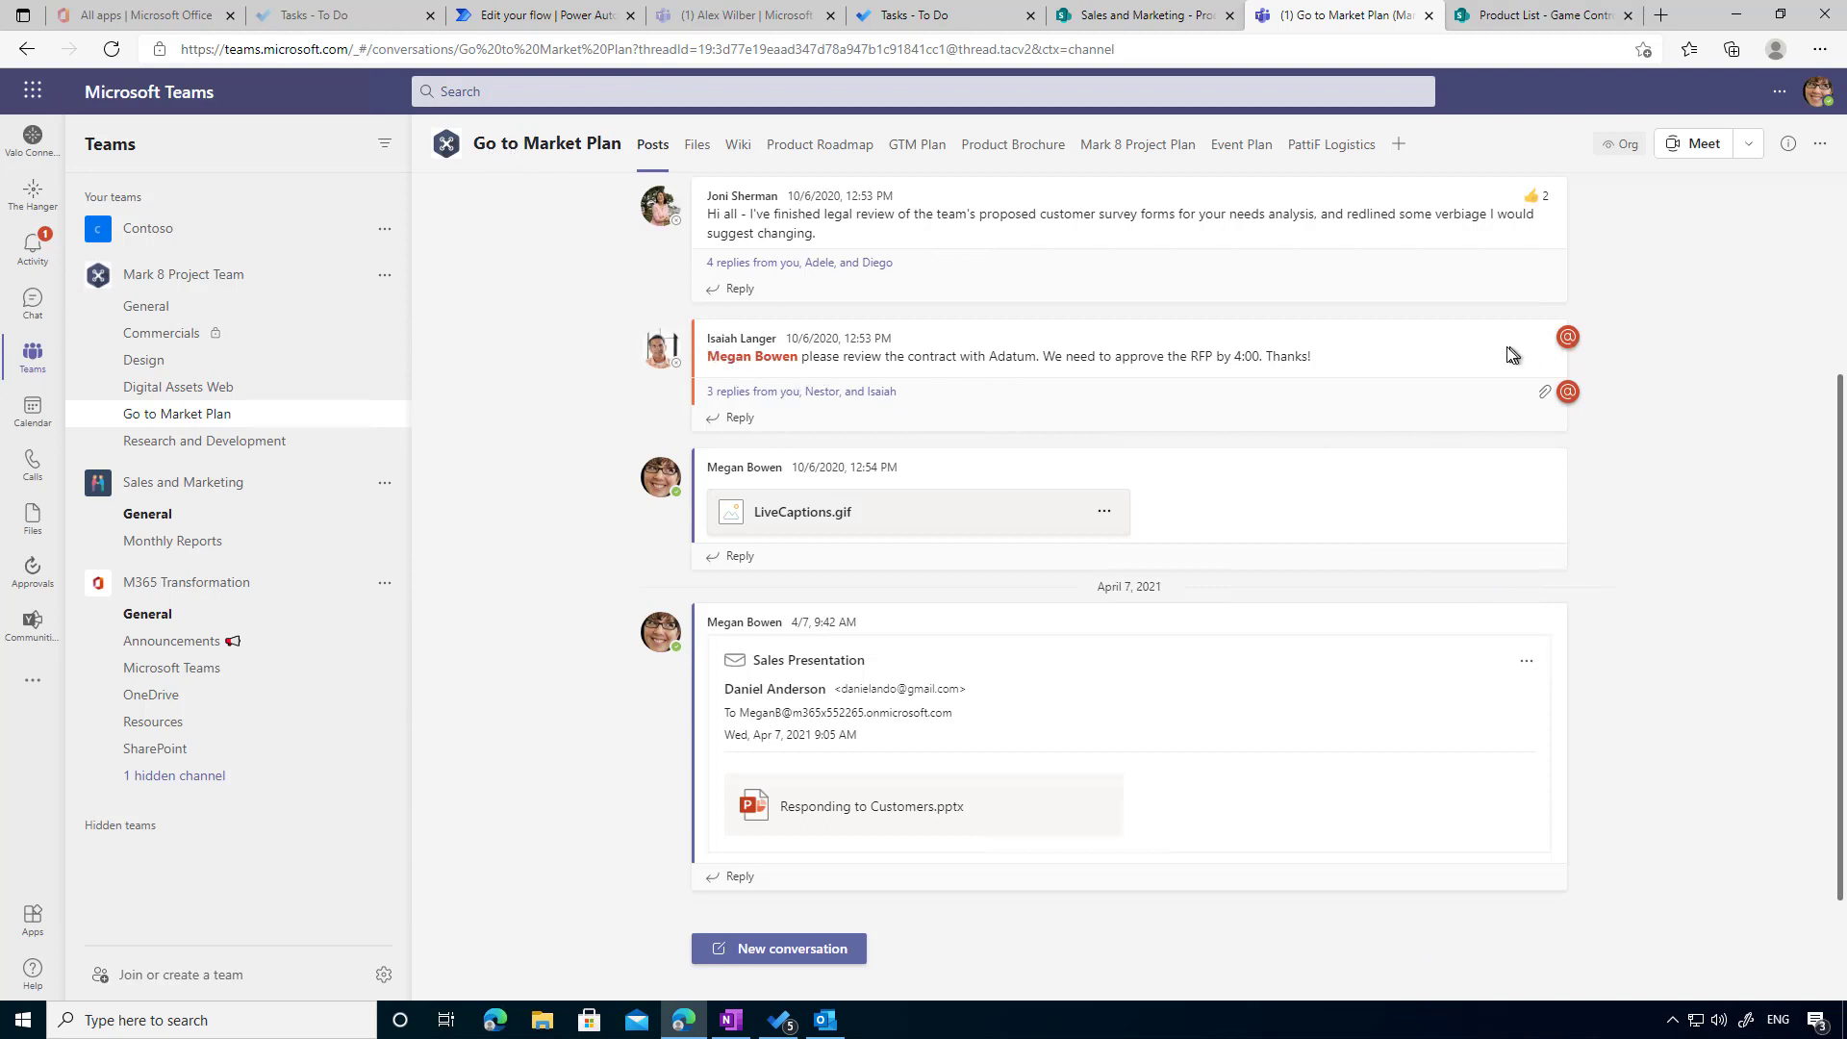
- Create a task in Tasks from the Adatum contract review message in Teams' Go to Market Plan channel, with Important priority, due Wed Jun 16 2021
mouse_move(1544, 327)
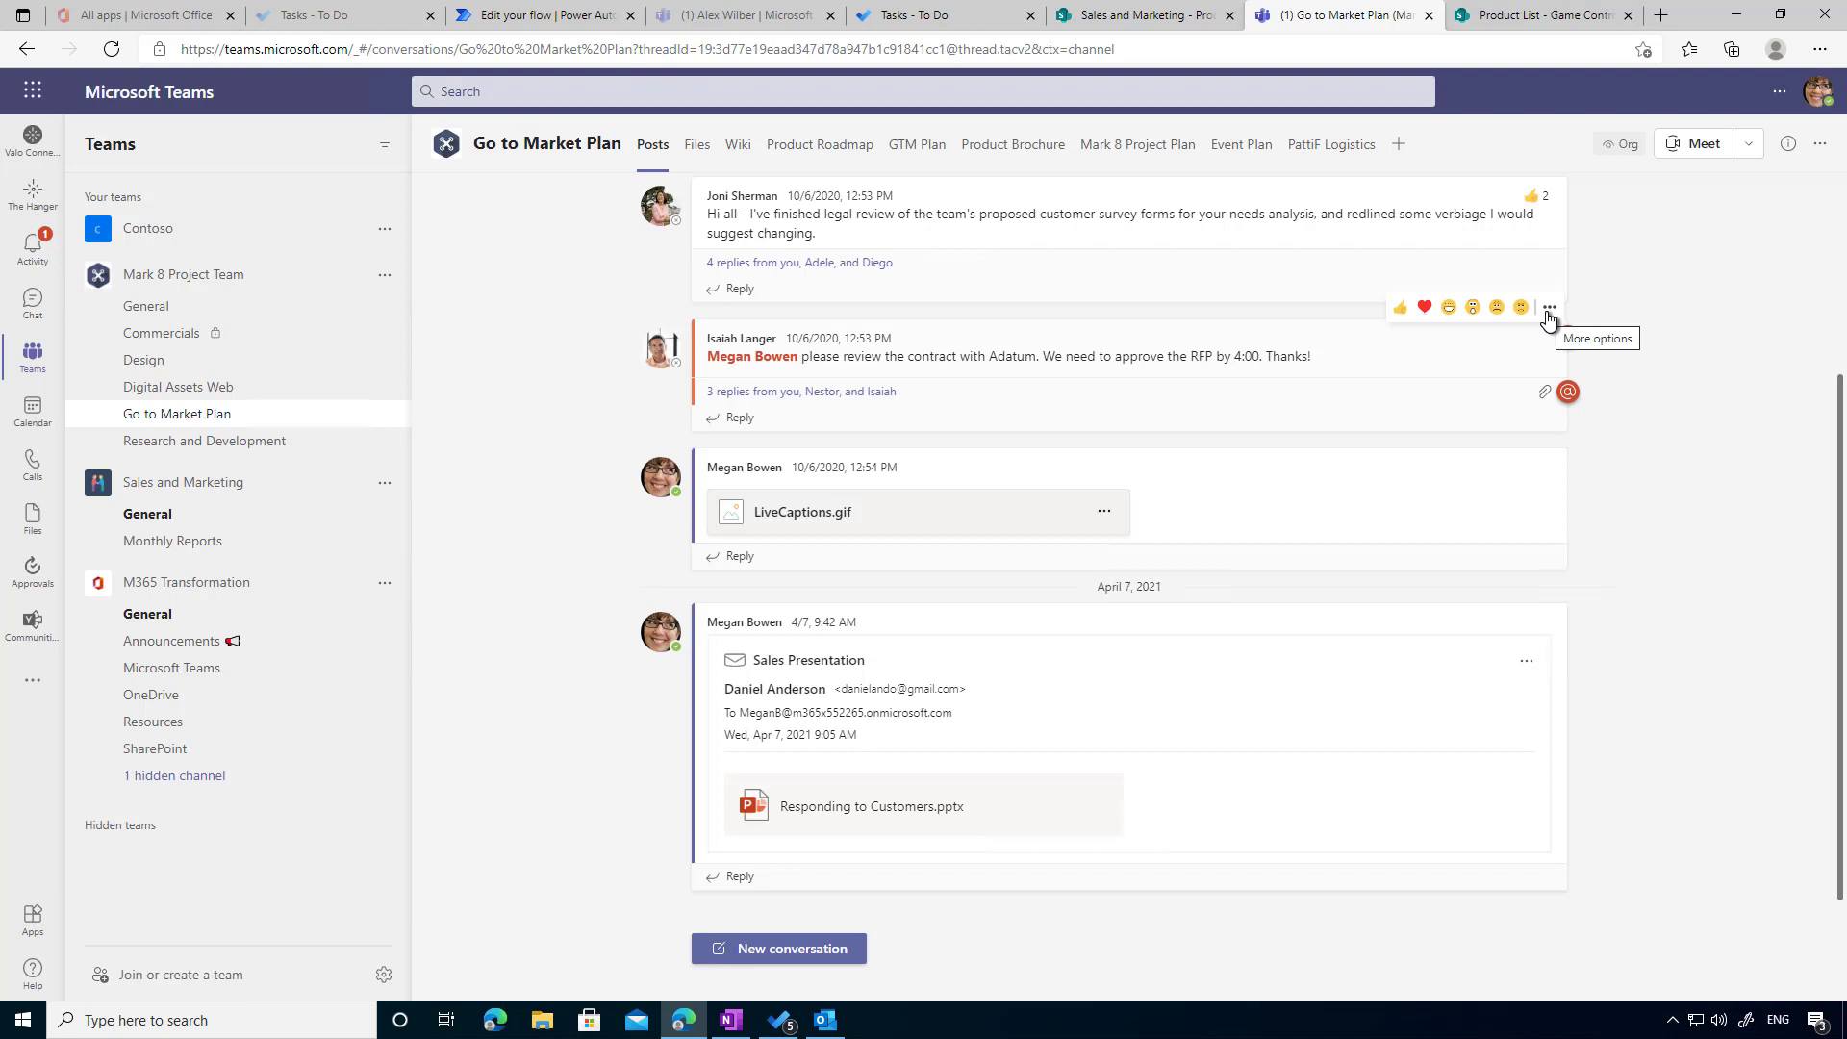
click(1549, 318)
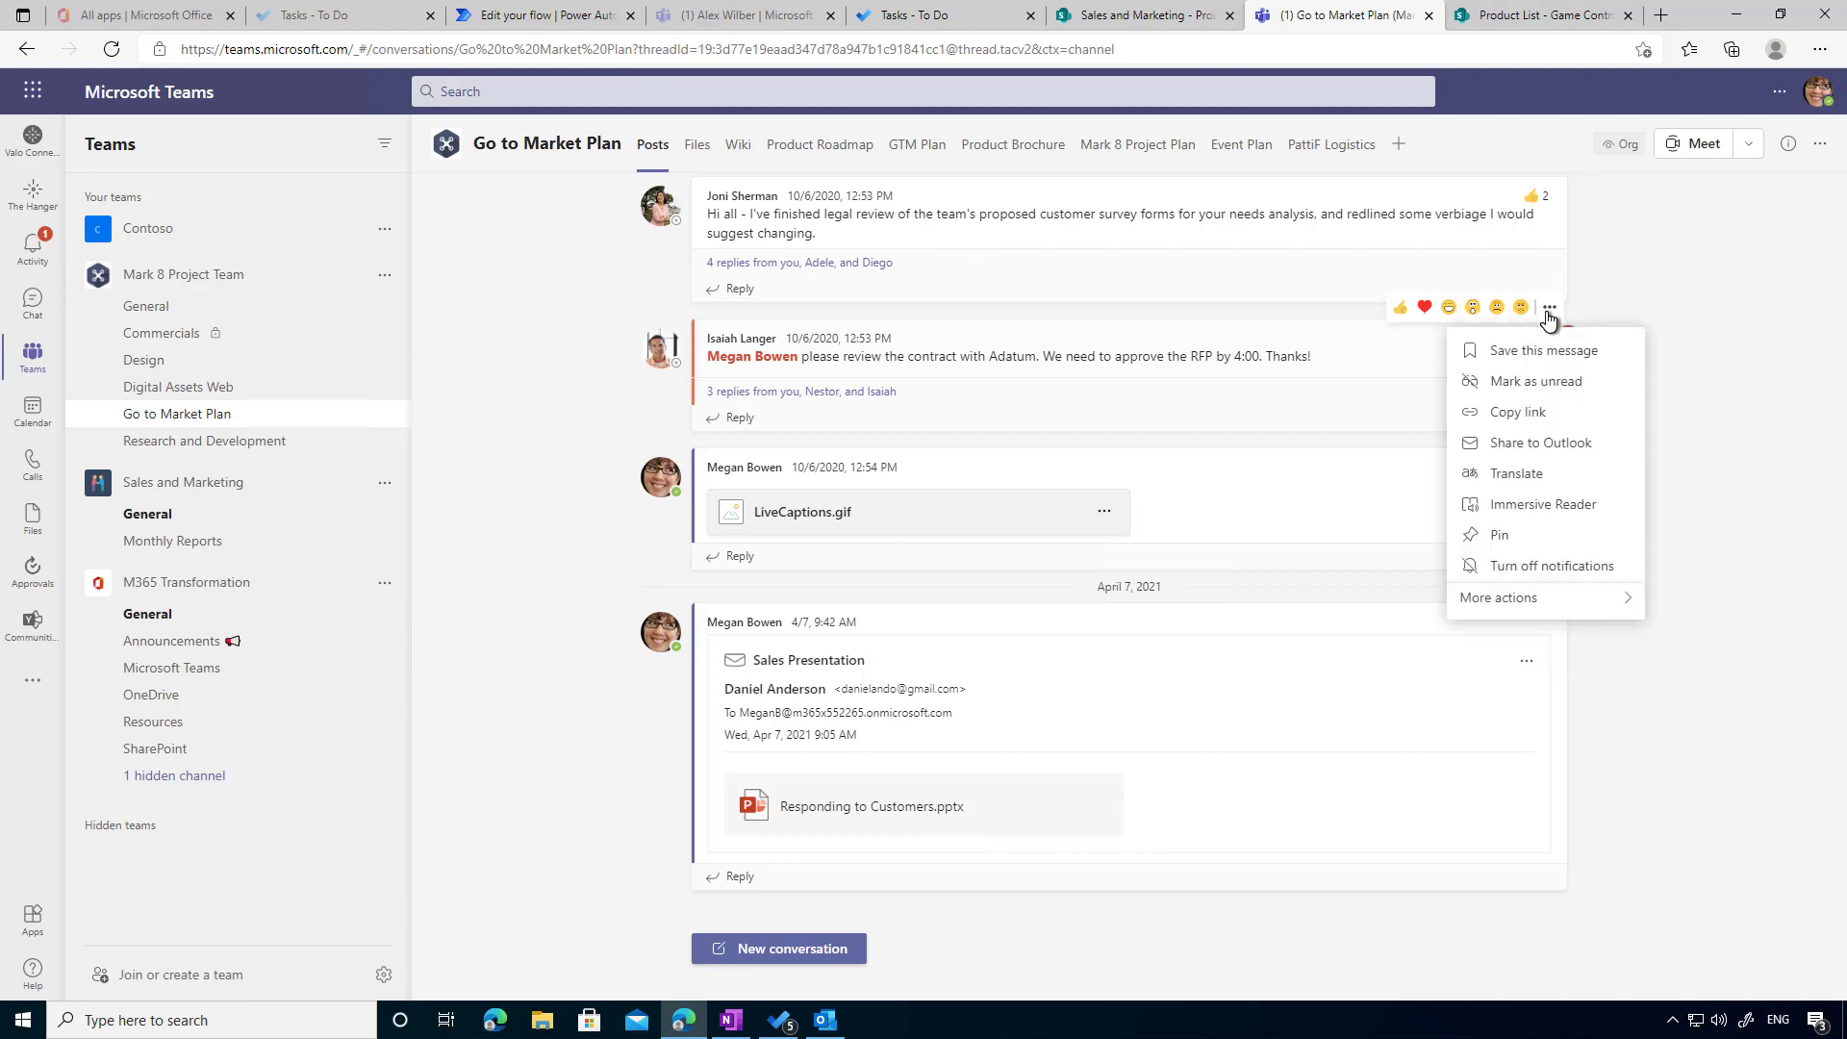
click(1517, 604)
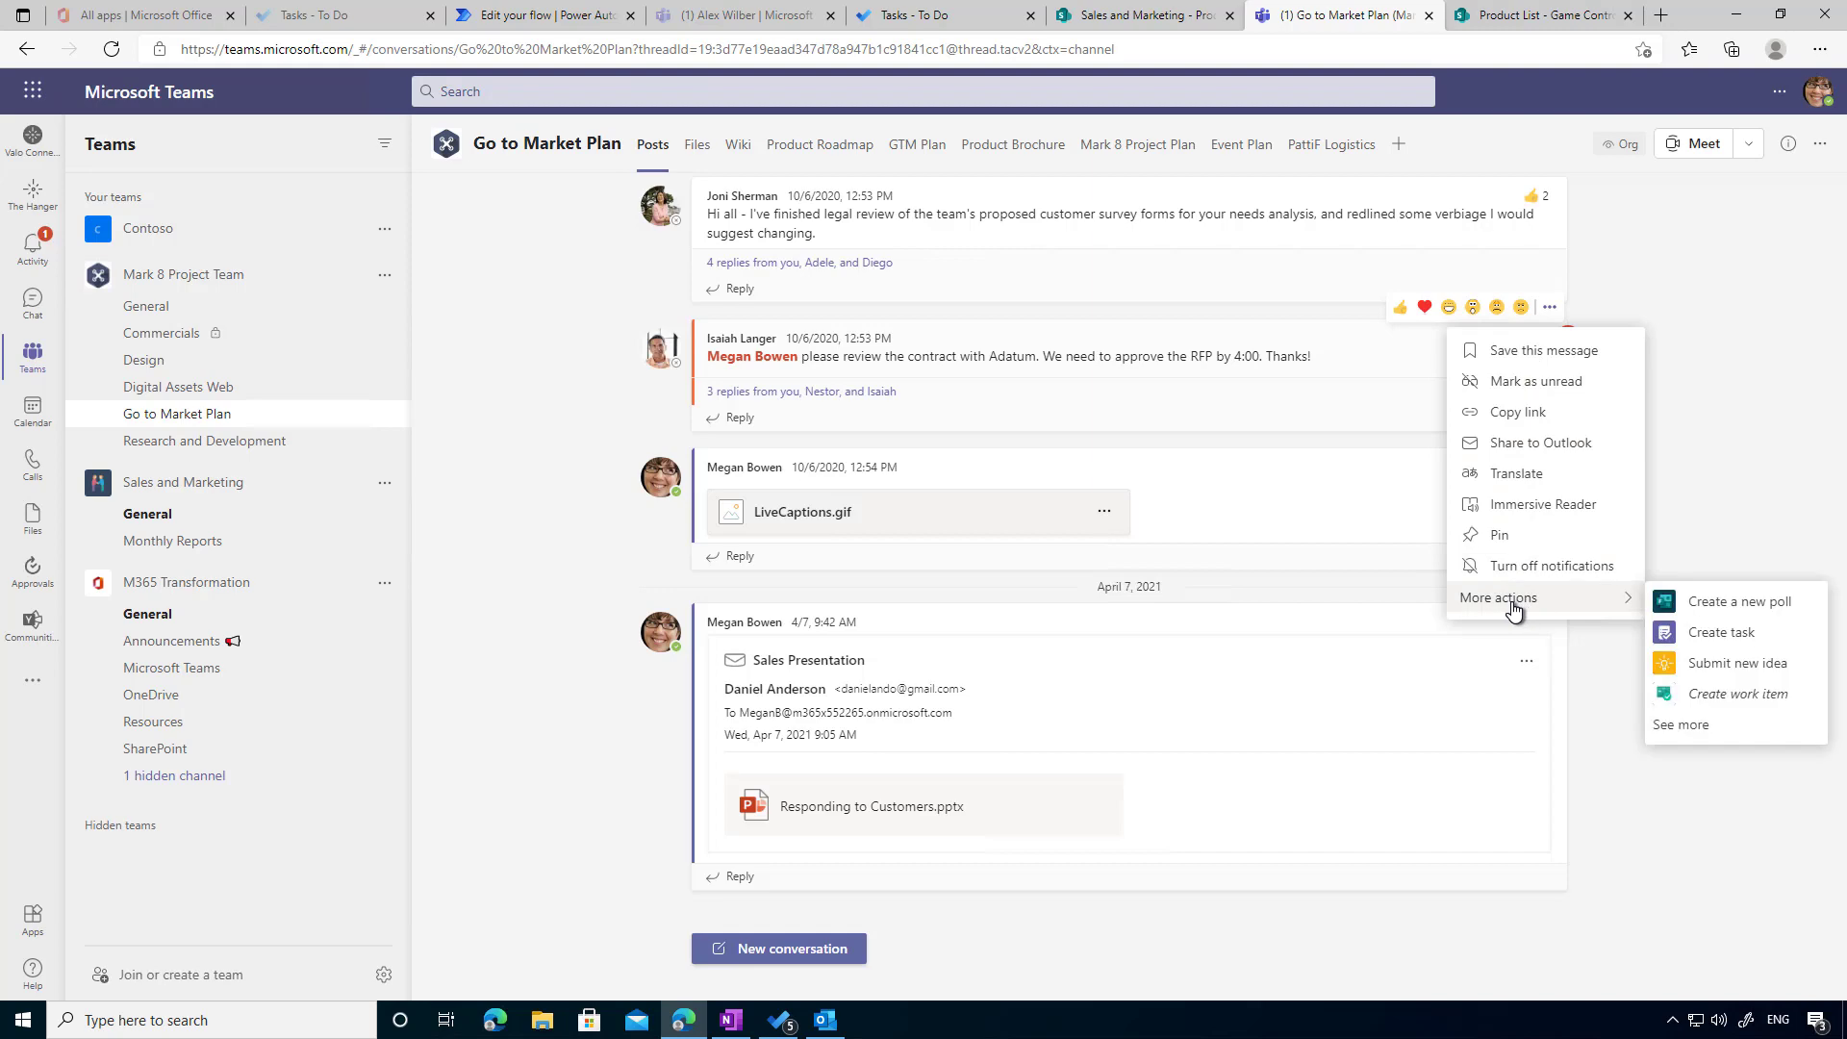
click(1744, 640)
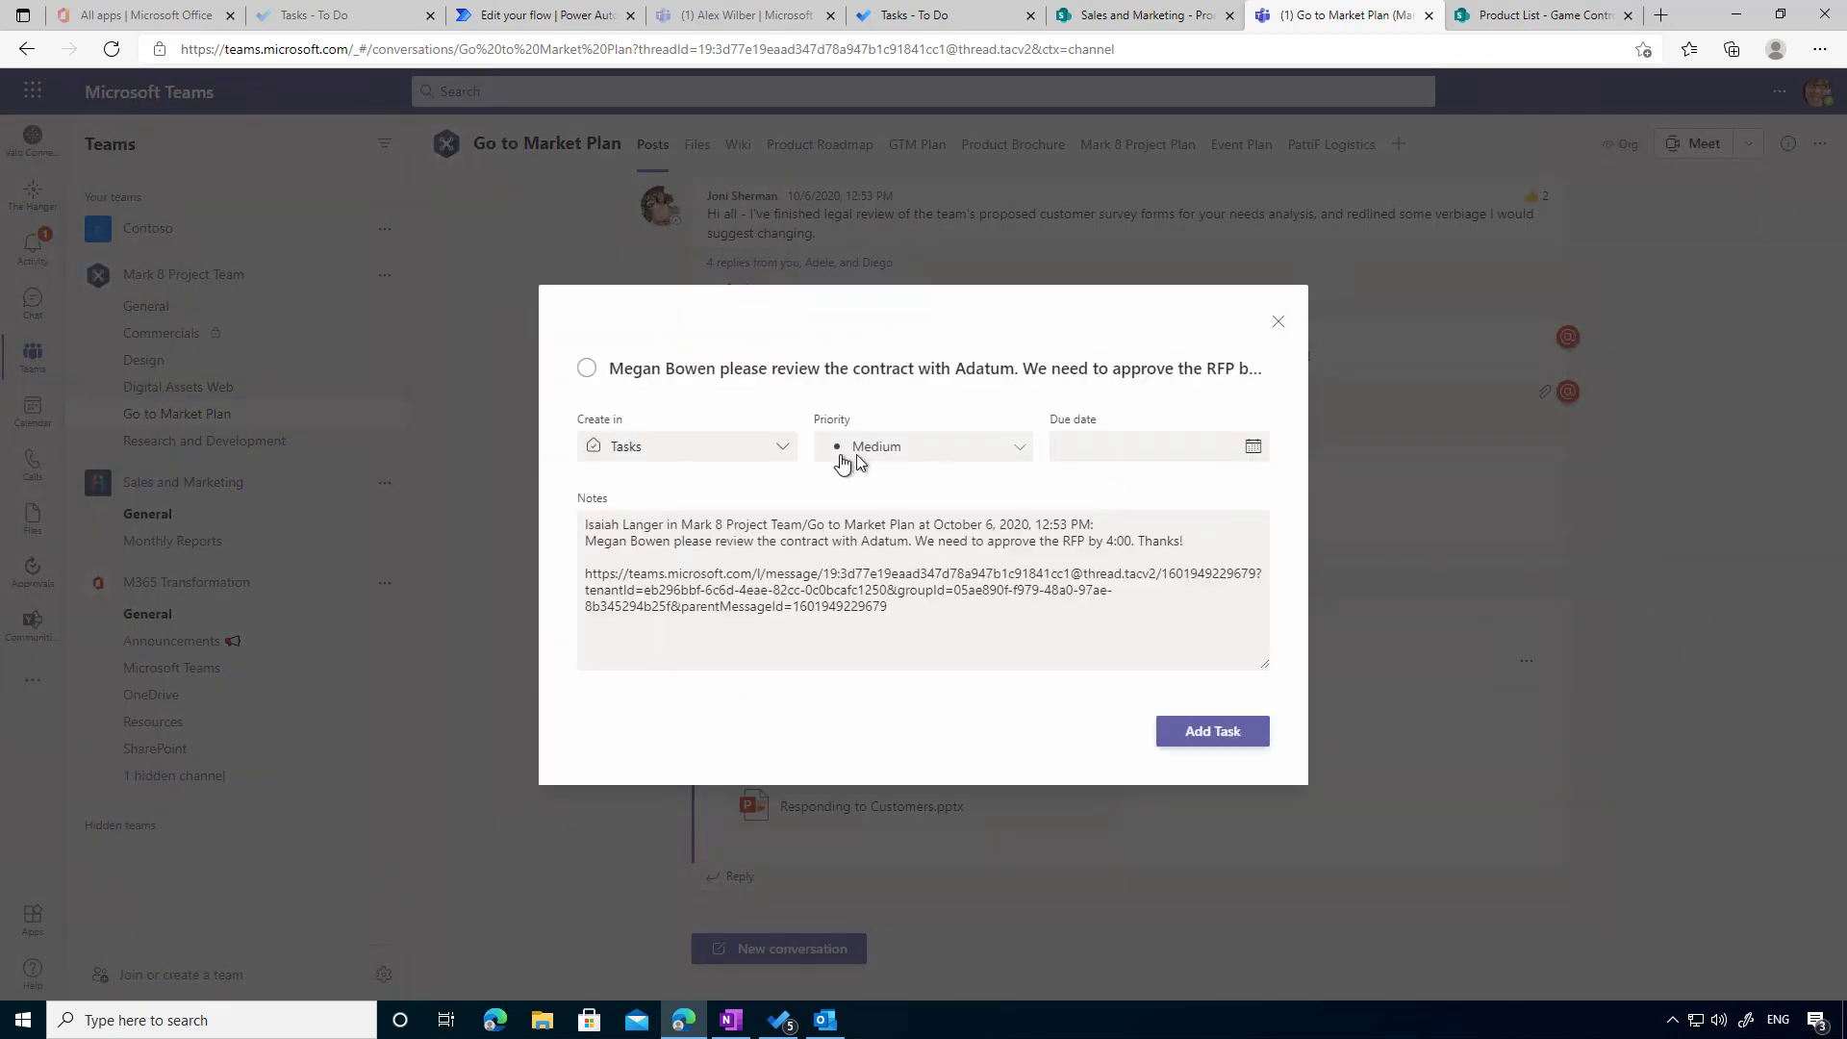
click(744, 455)
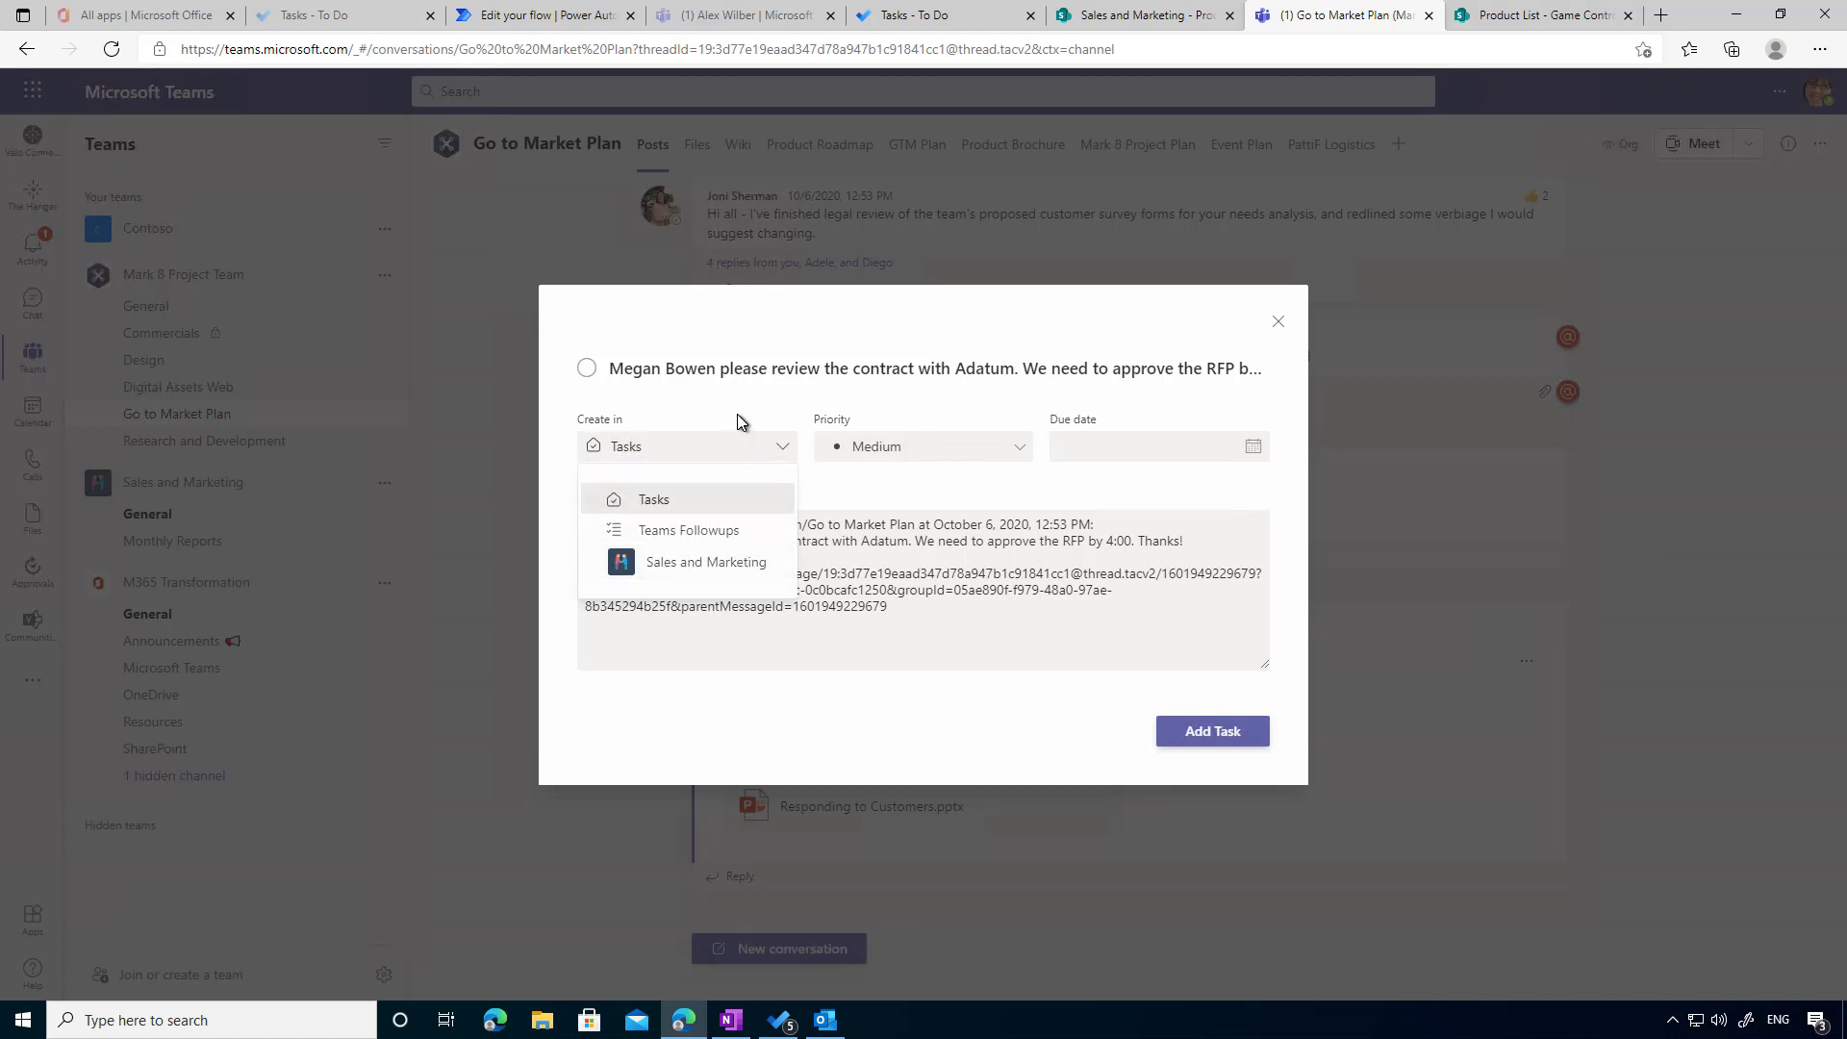
click(674, 448)
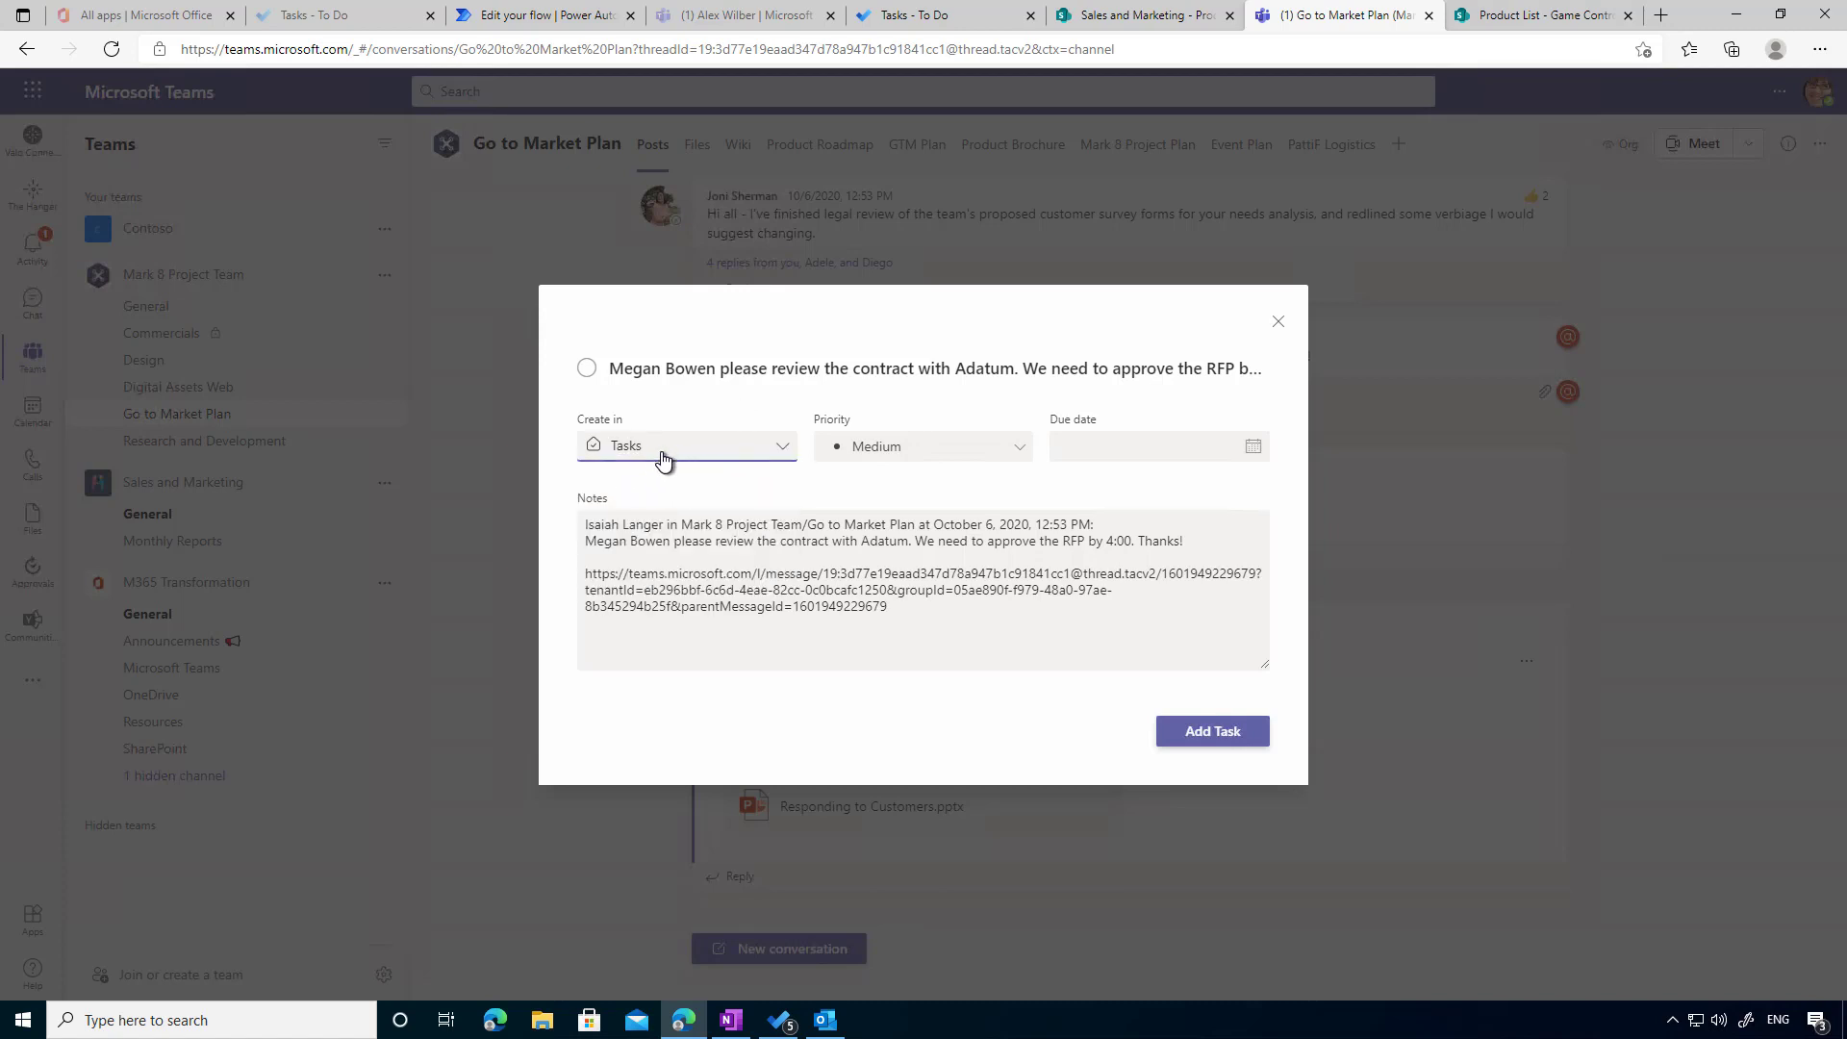
click(924, 452)
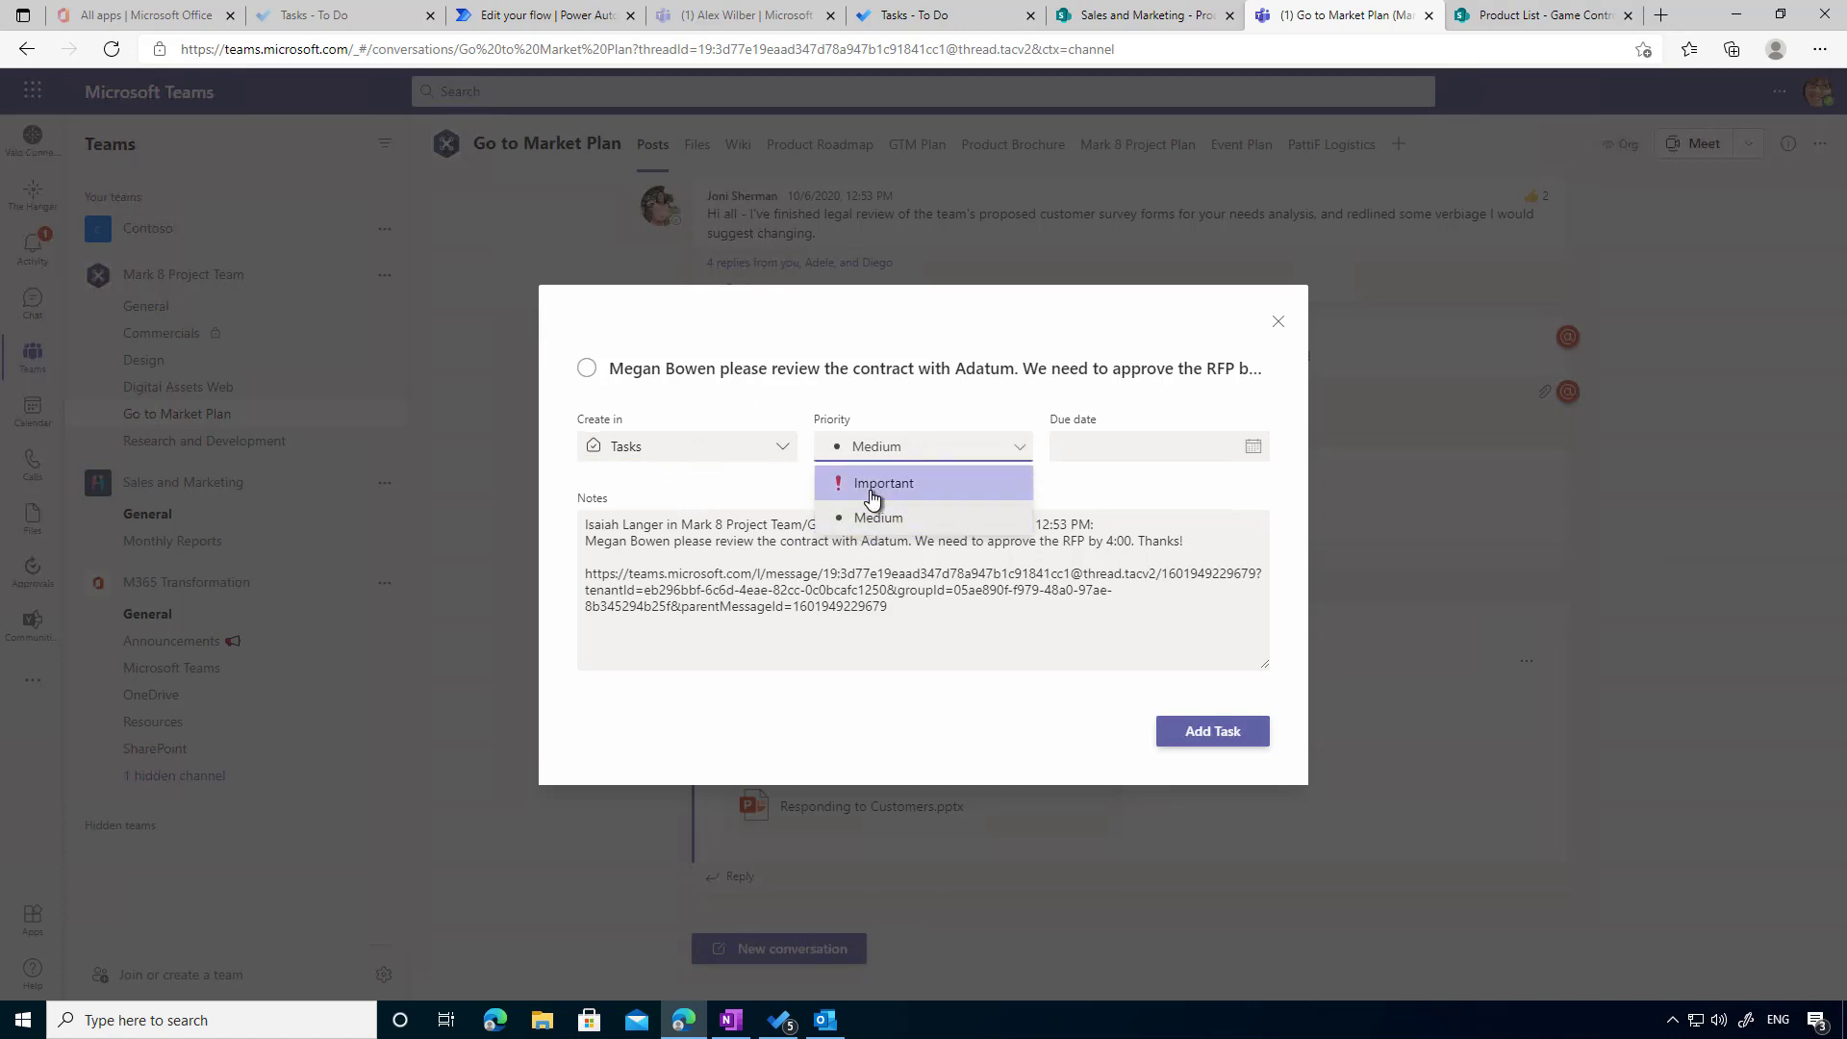
click(873, 484)
click(1253, 448)
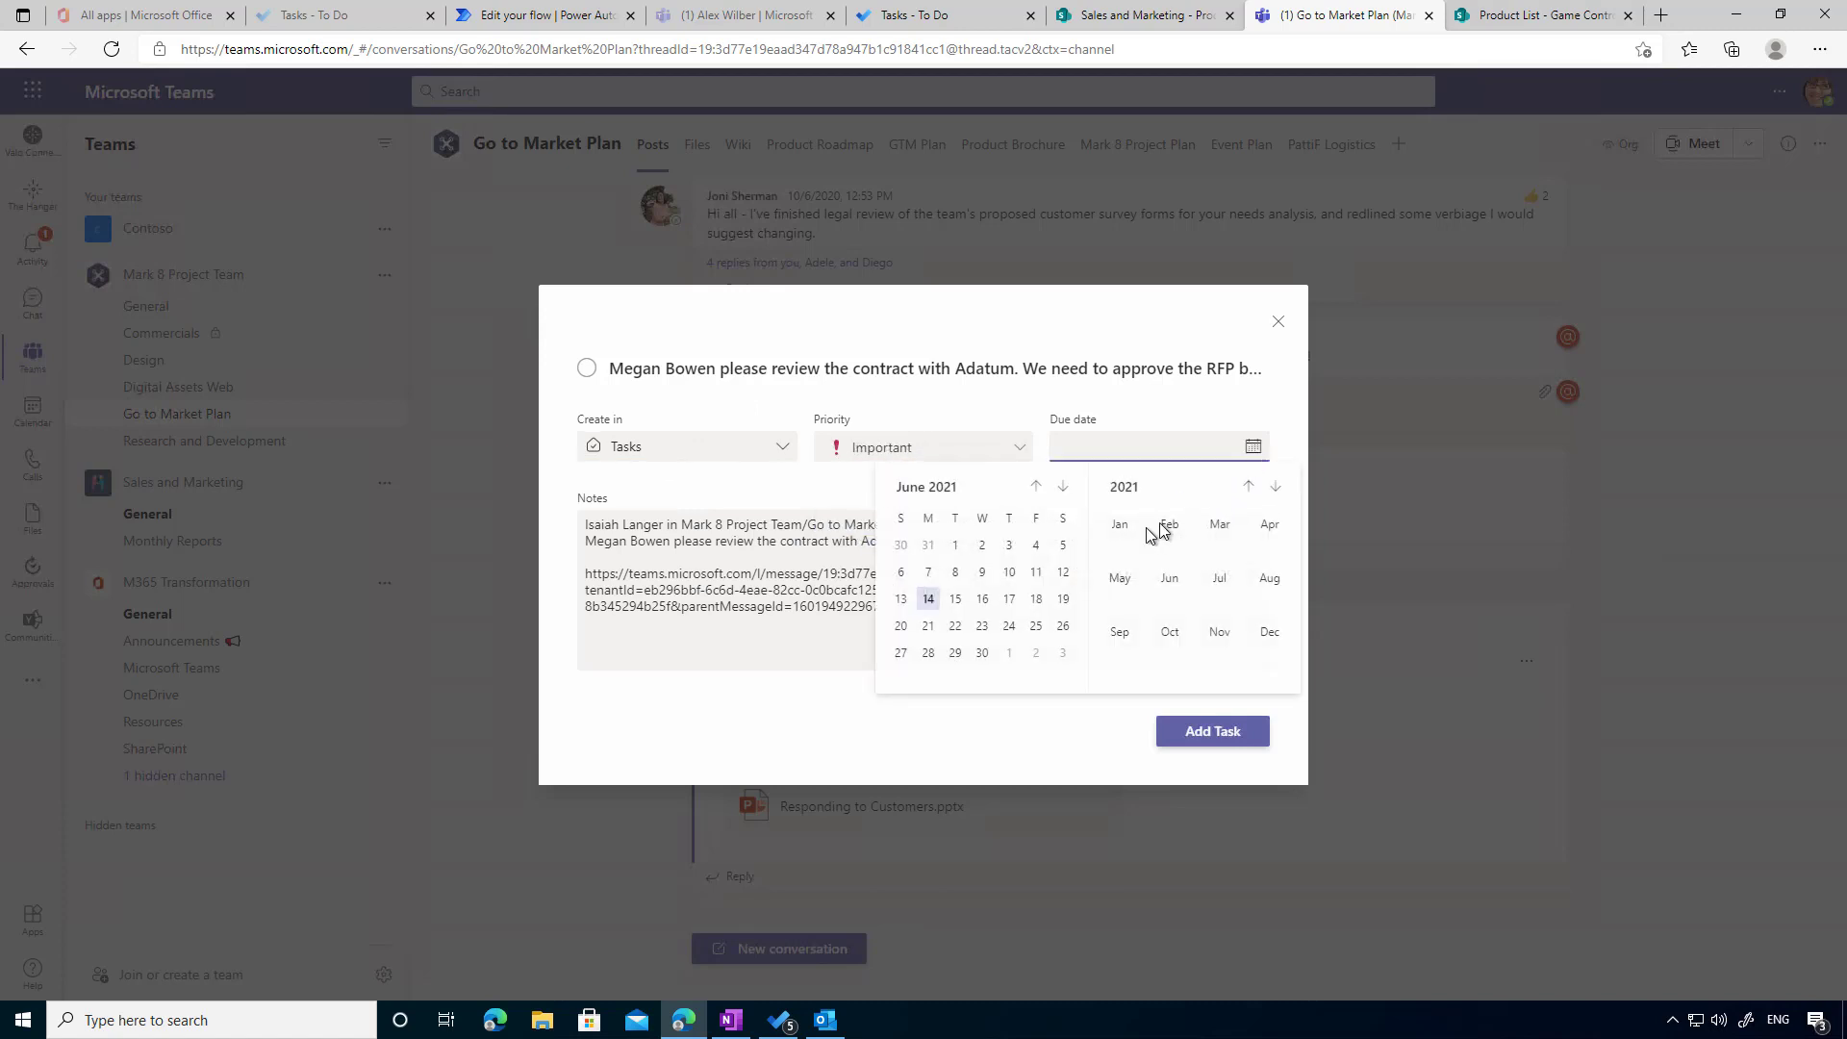
click(983, 601)
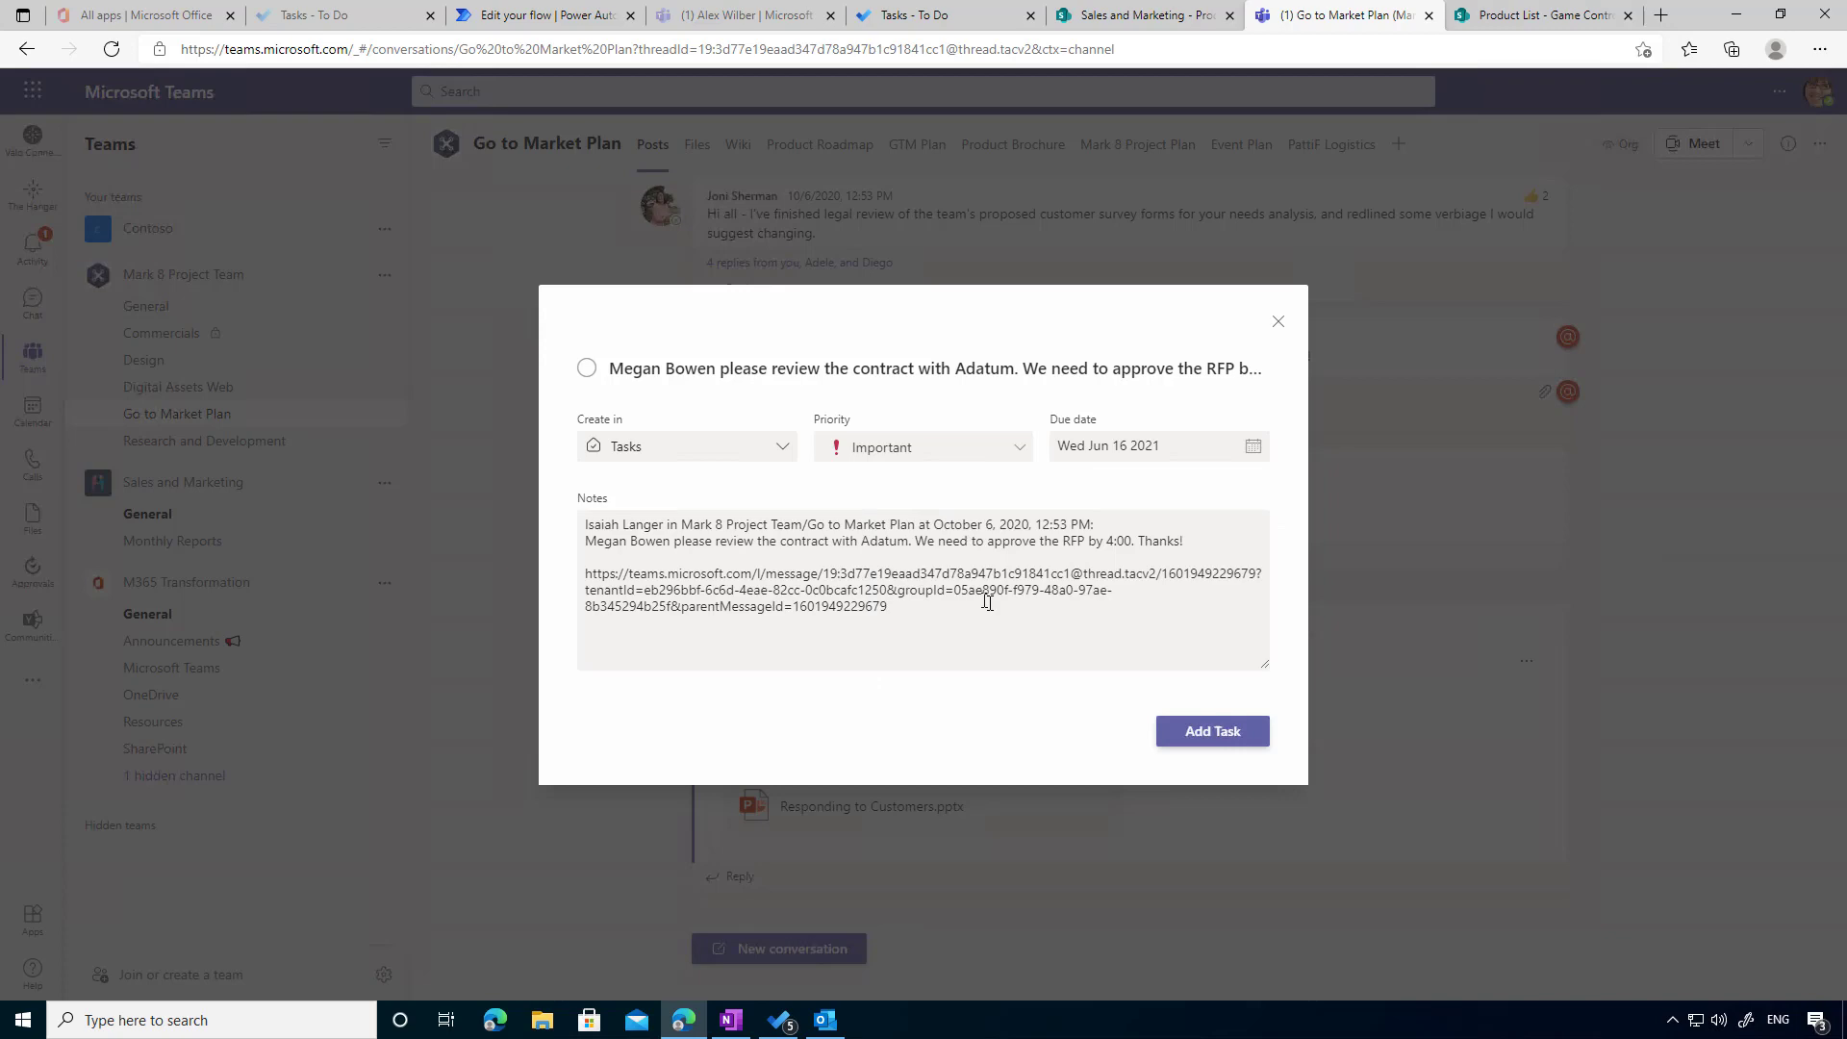
click(1206, 739)
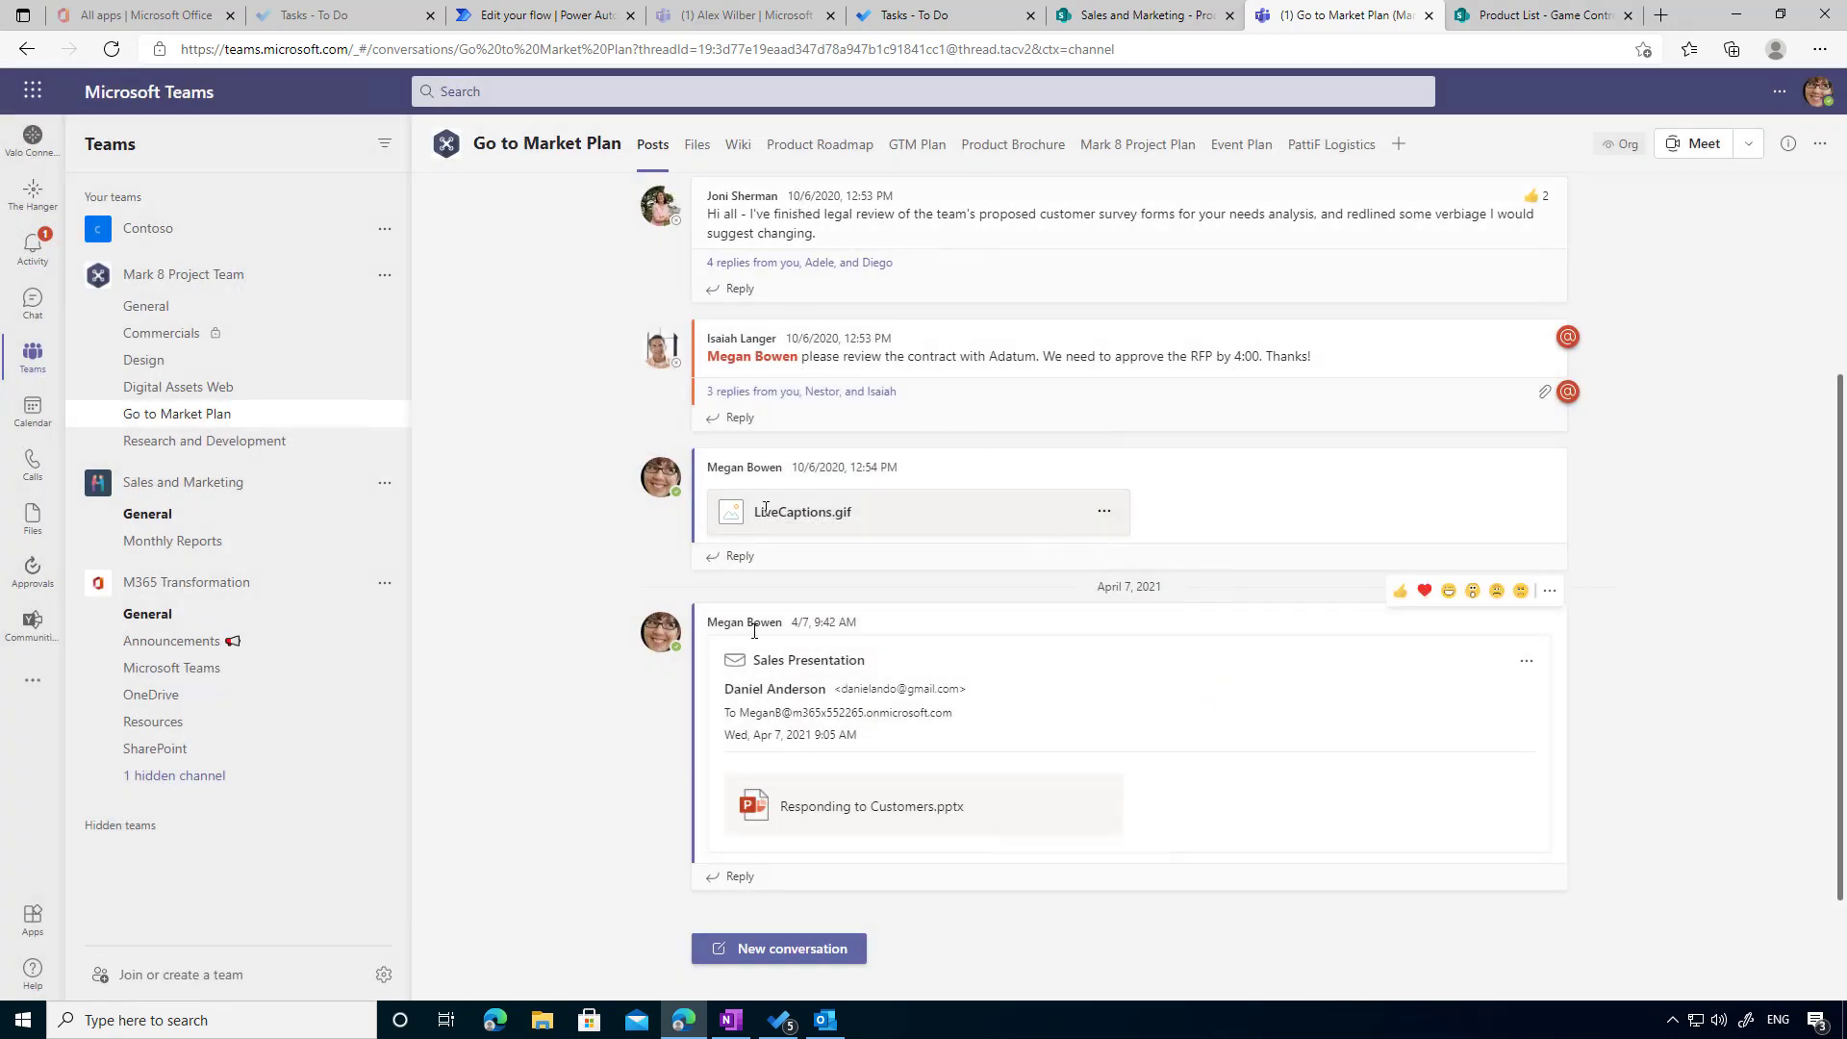
- Check the Adatum contract review task in the To Do desktop app, and follow its message link to the Teams web app
click(787, 1025)
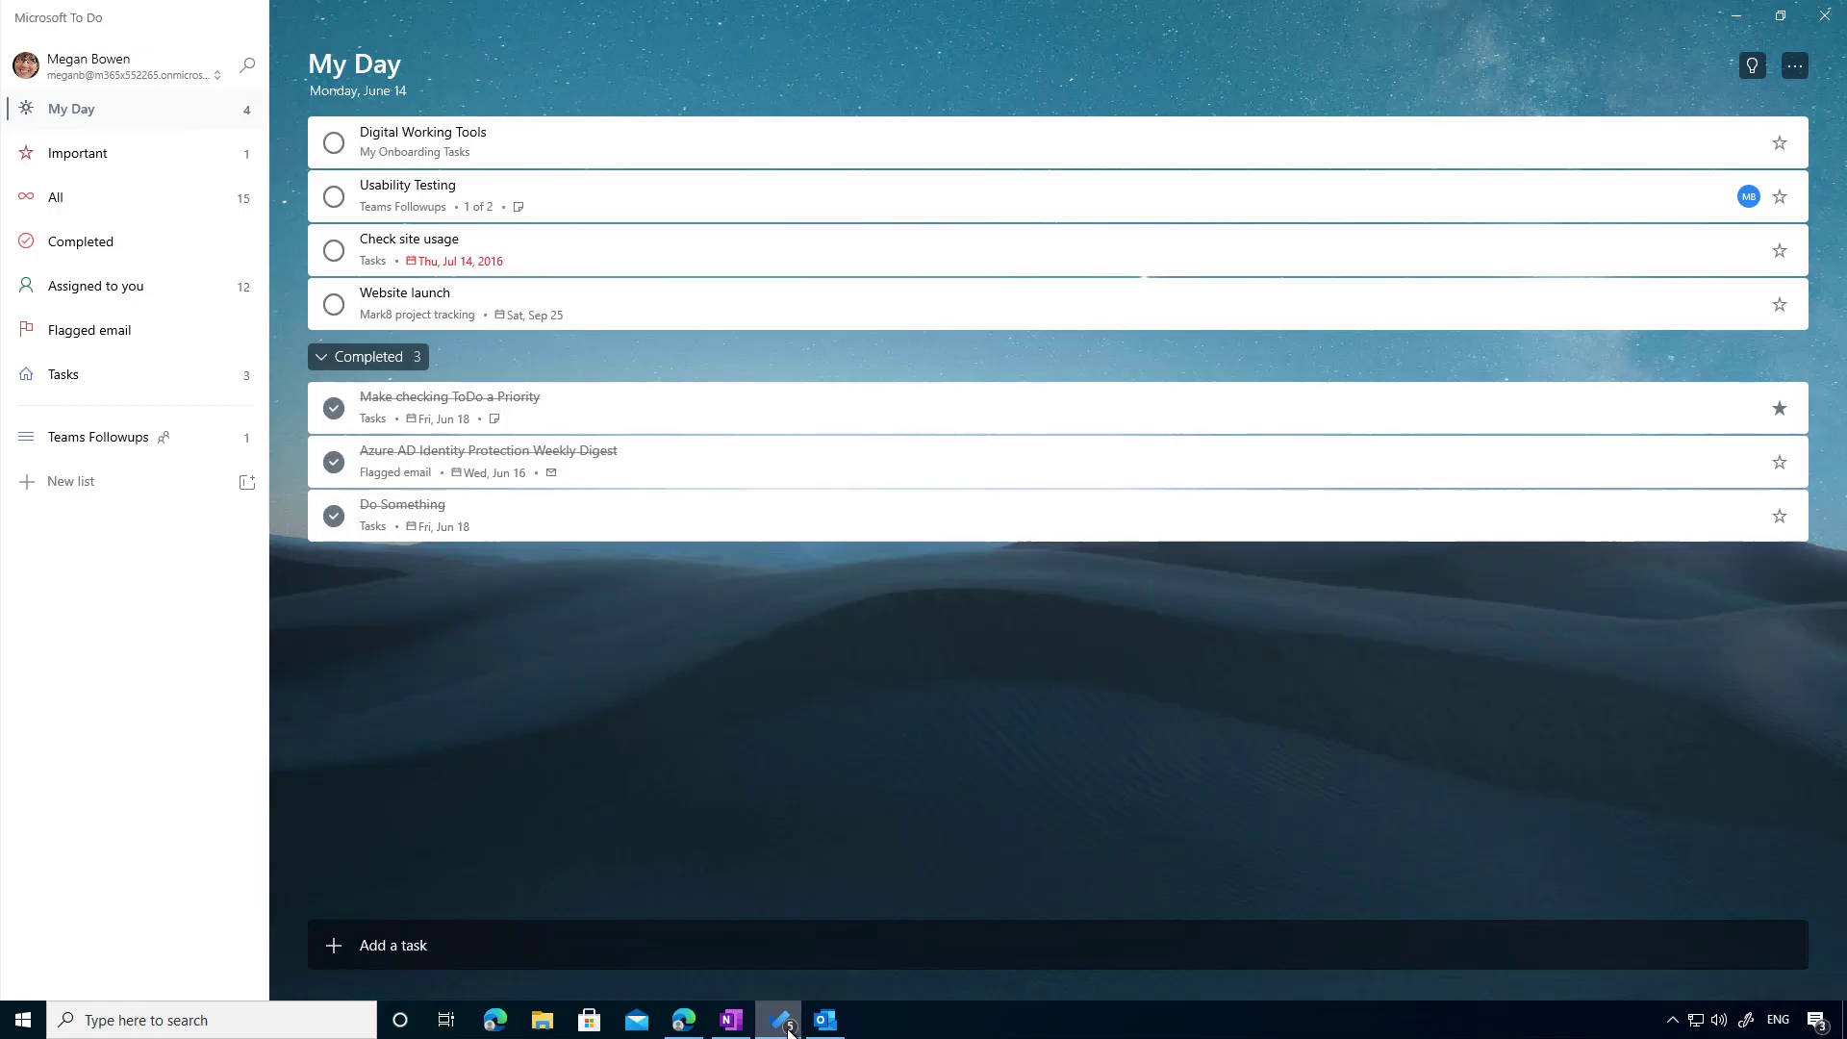
click(98, 383)
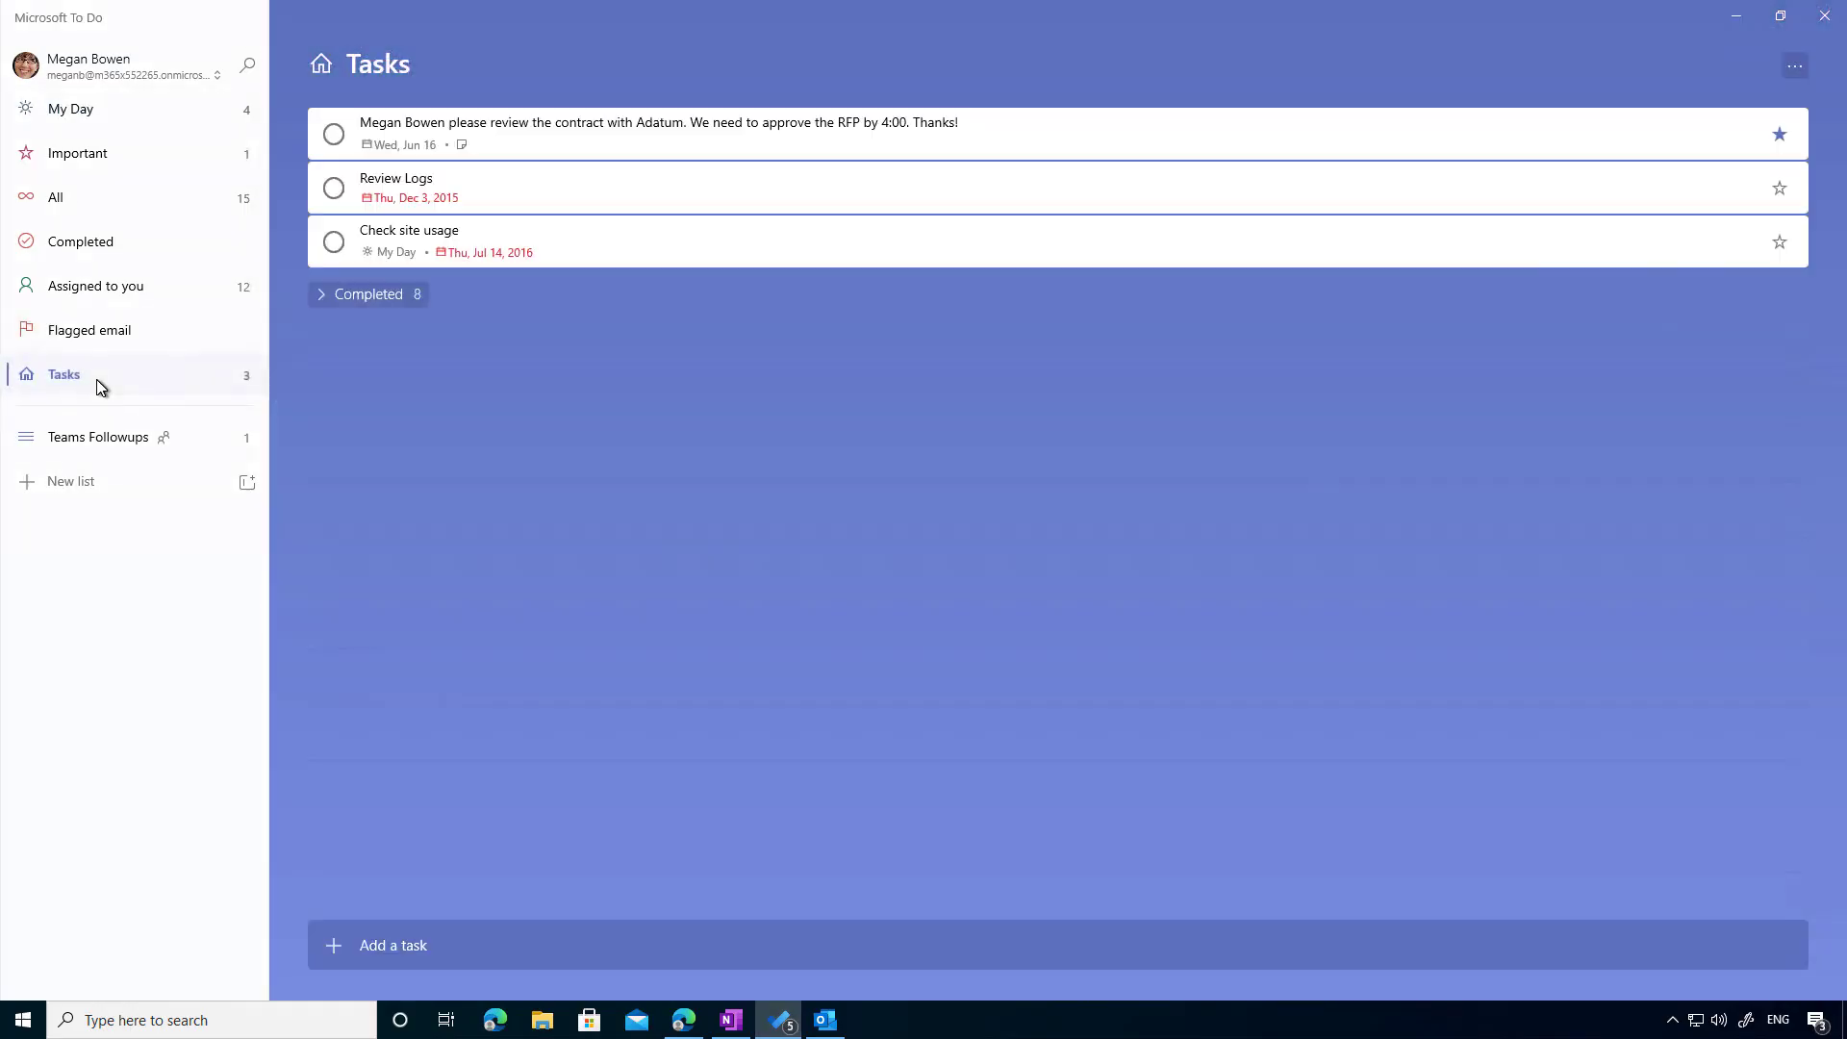
click(565, 144)
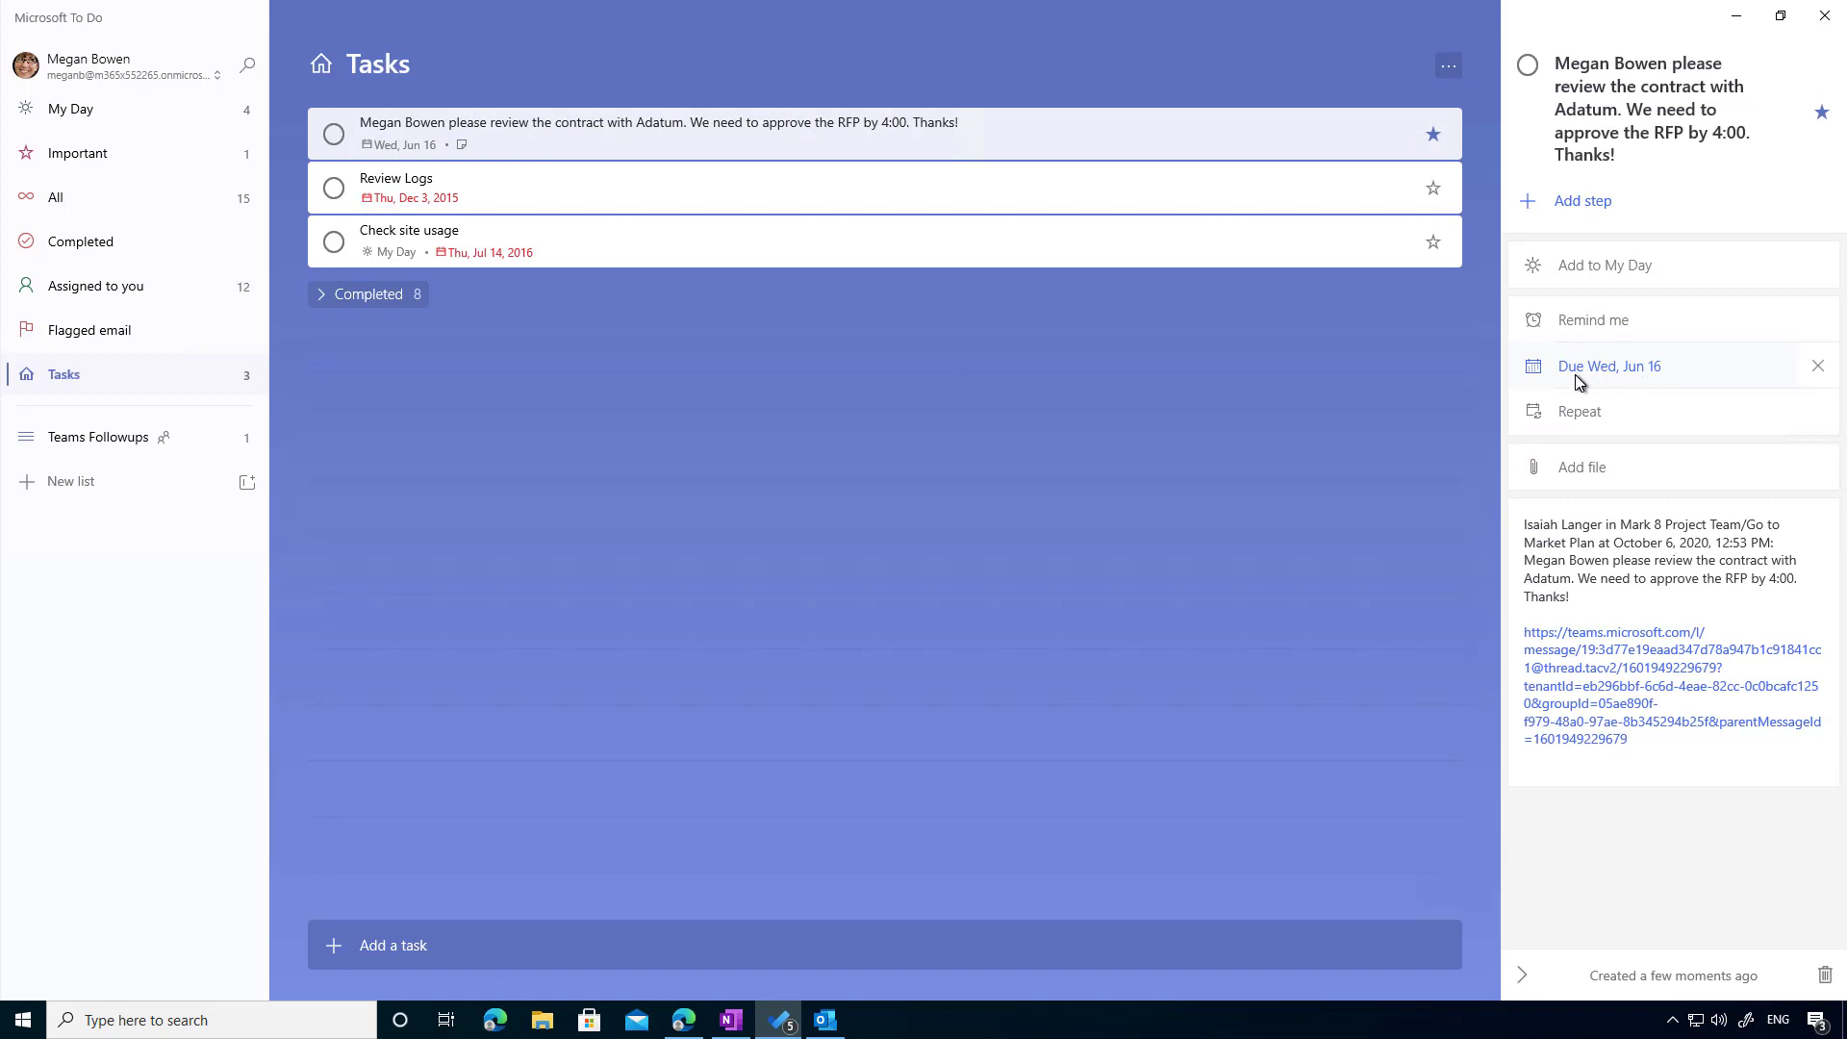
click(1597, 695)
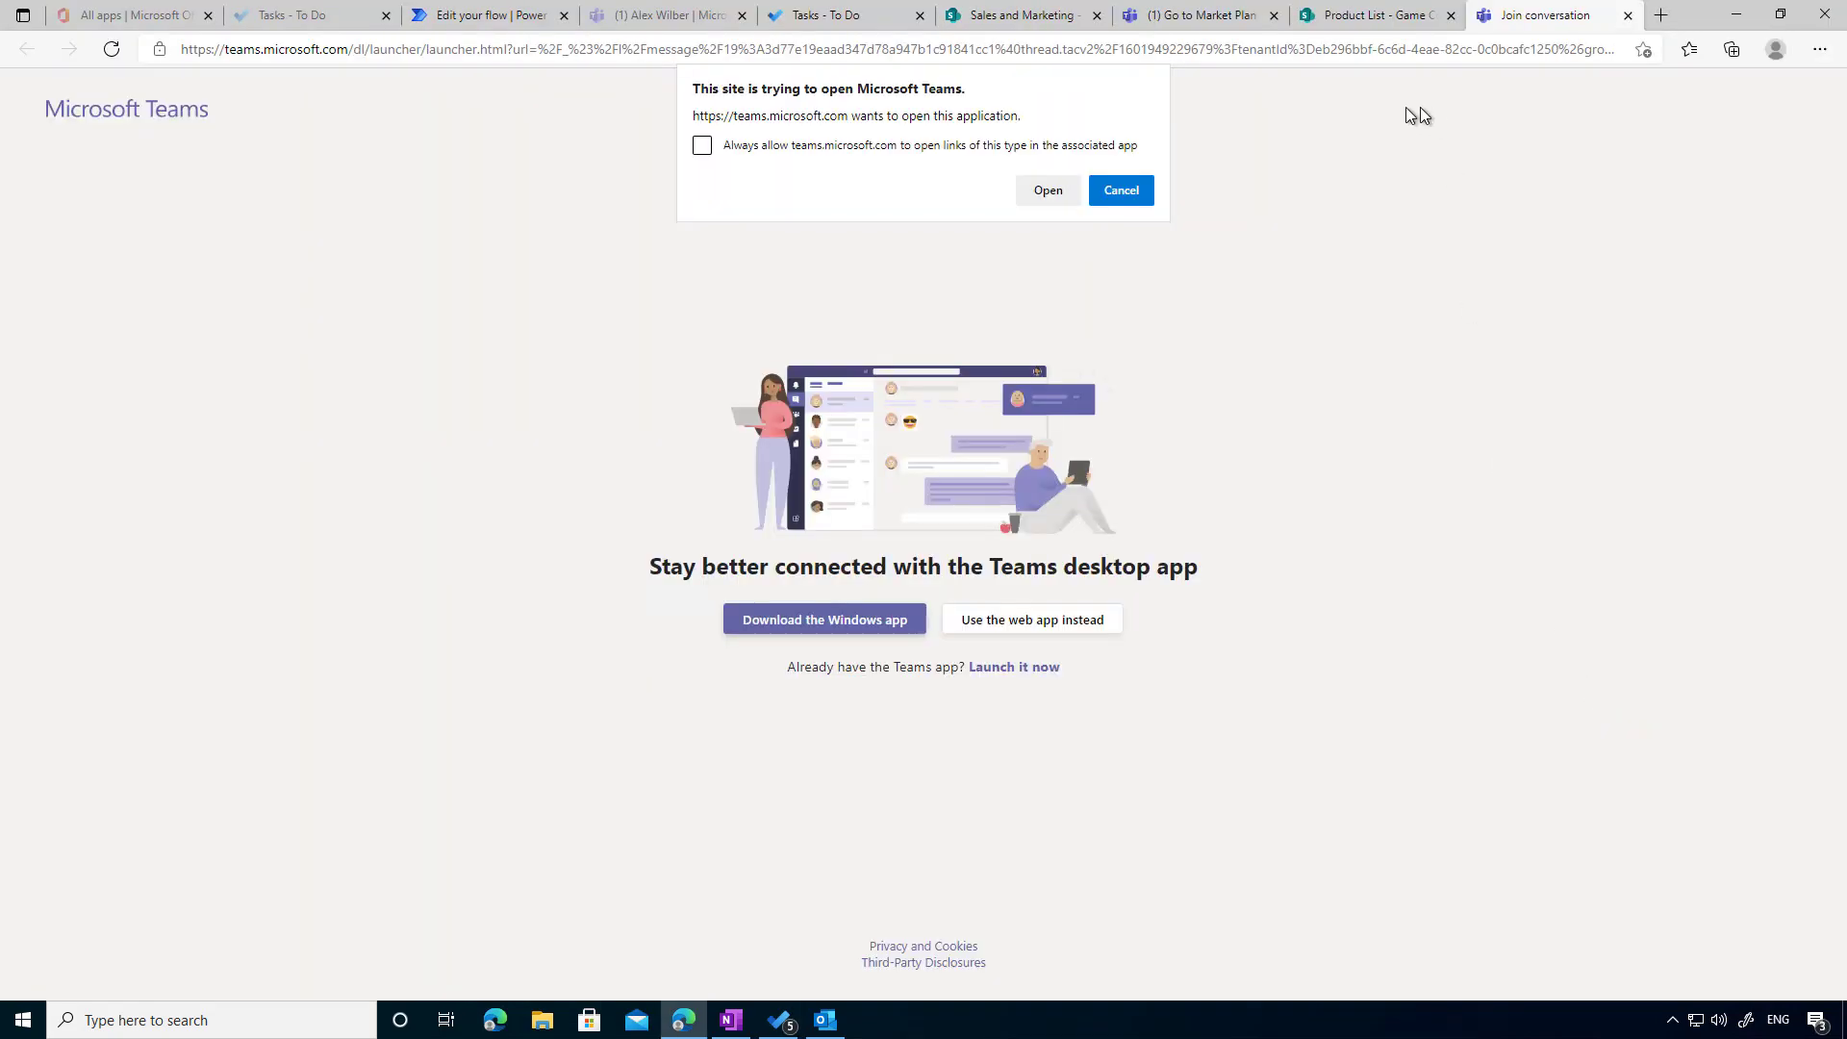
click(1118, 197)
click(1068, 623)
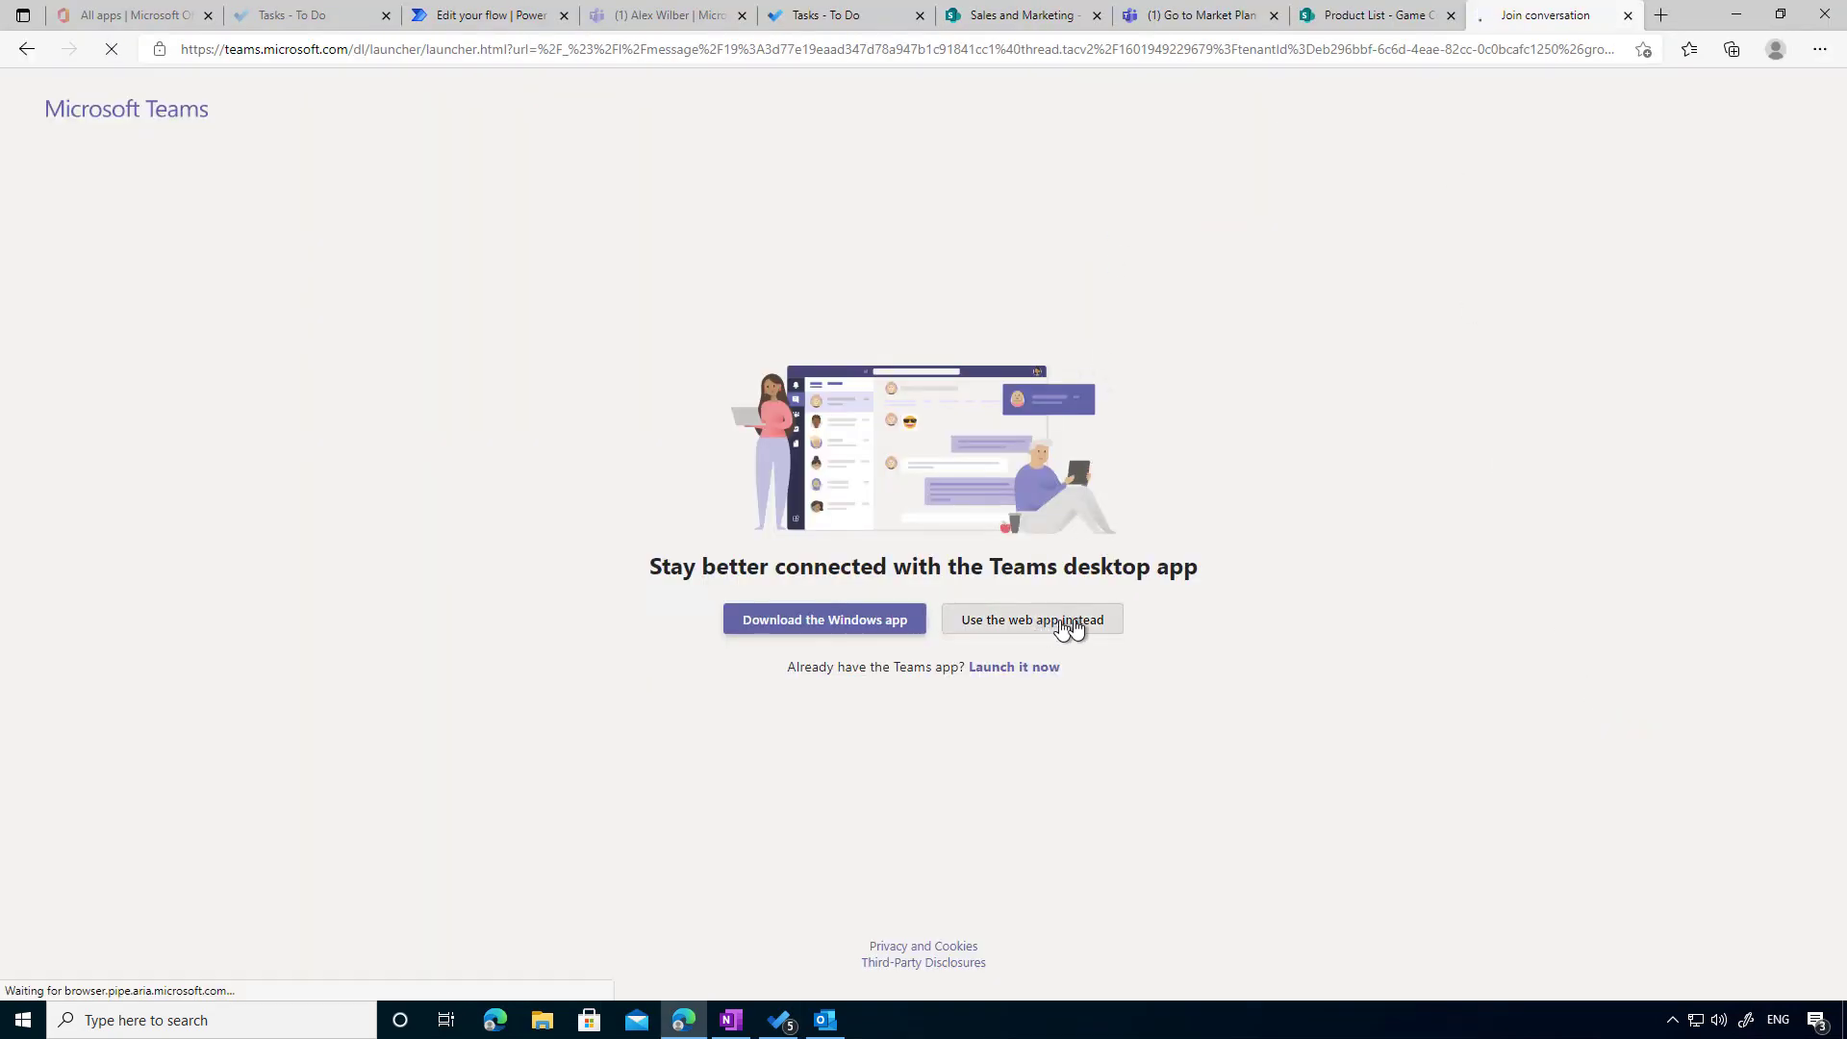